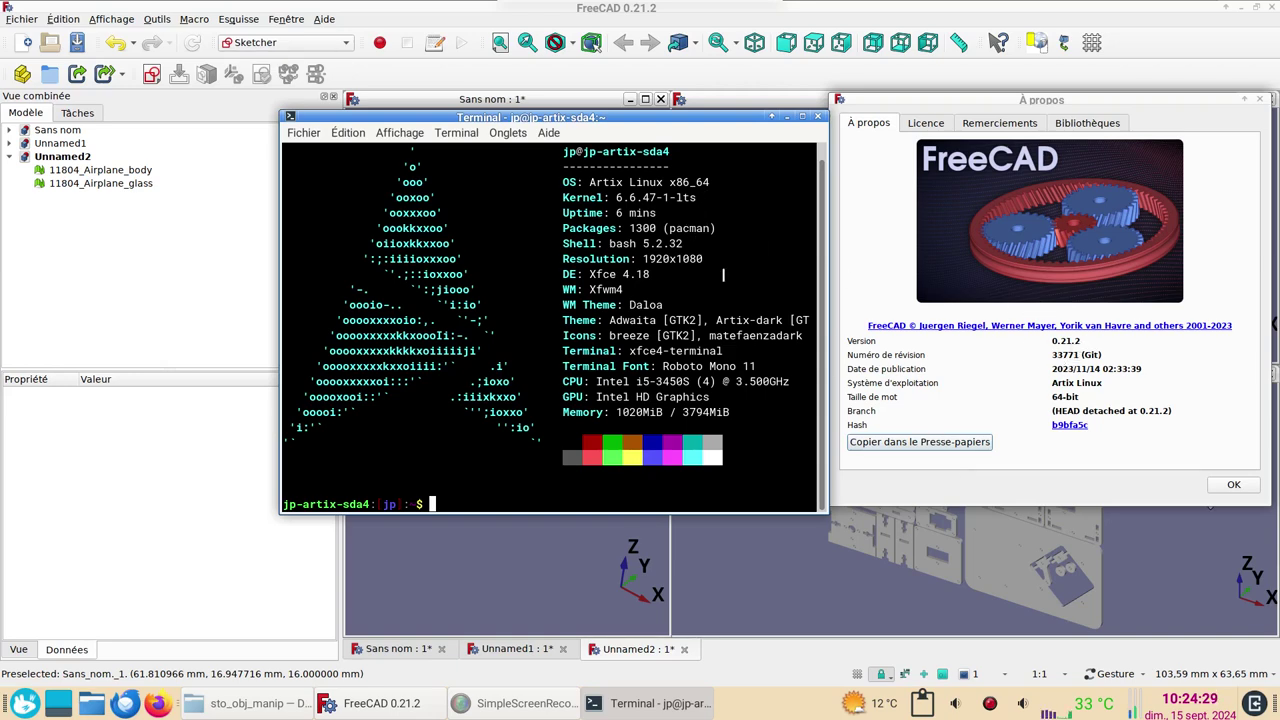
- Dismiss the About dialog with OK
click(1232, 484)
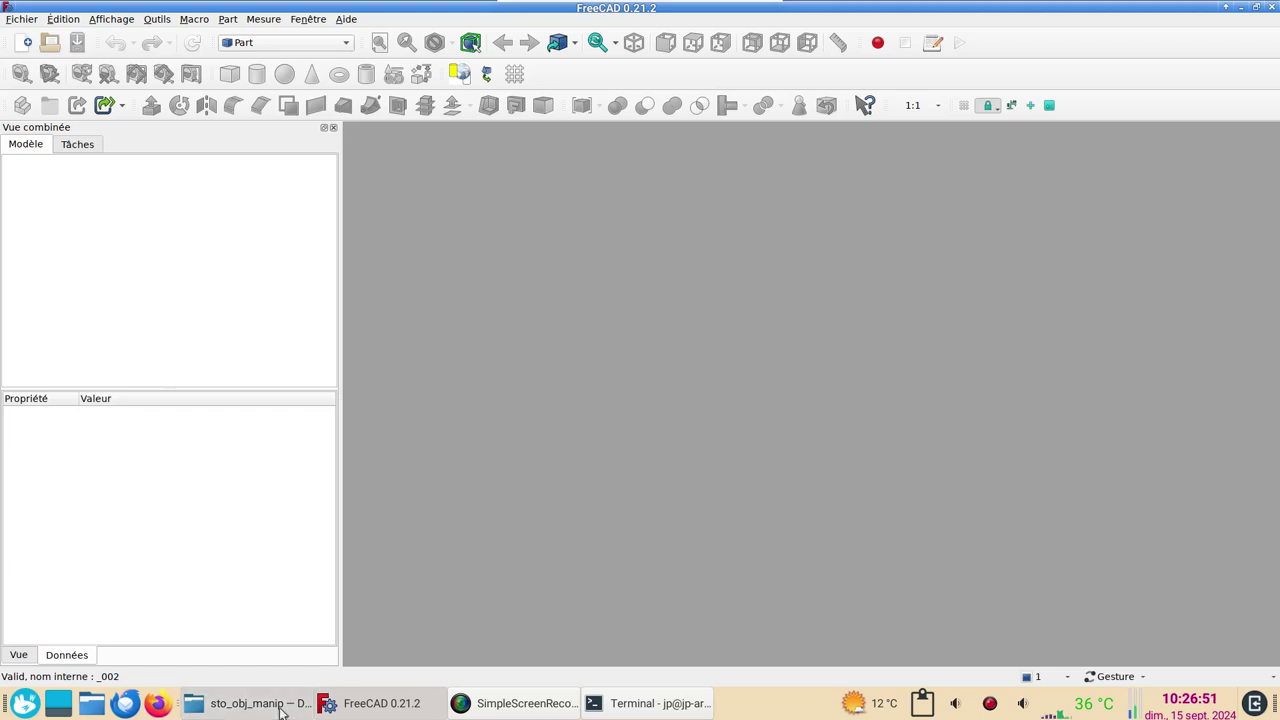
- Import 01.stl from the file manager, view it in isometric, and select the 01 mesh
click(250, 703)
mouse_move(292, 199)
mouse_down()
mouse_move(285, 235)
mouse_move(365, 716)
mouse_move(631, 362)
mouse_up()
key(0)
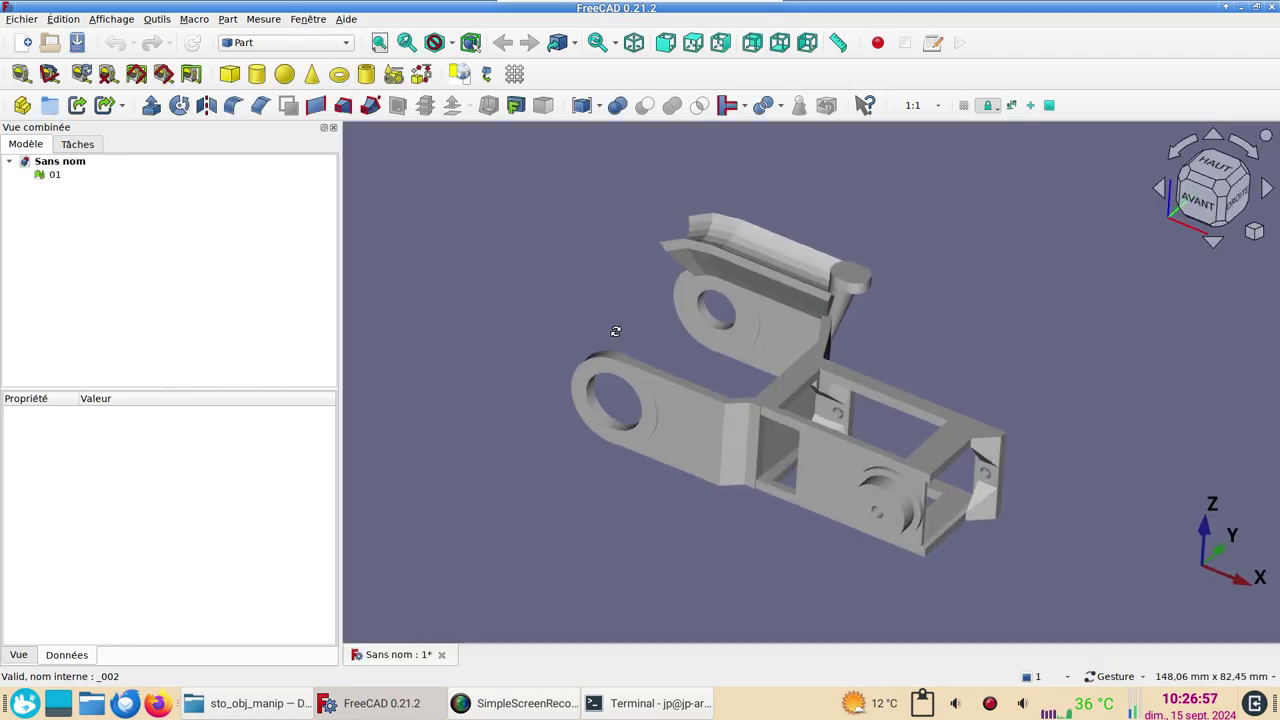
click(60, 176)
drag(520, 379, 760, 420)
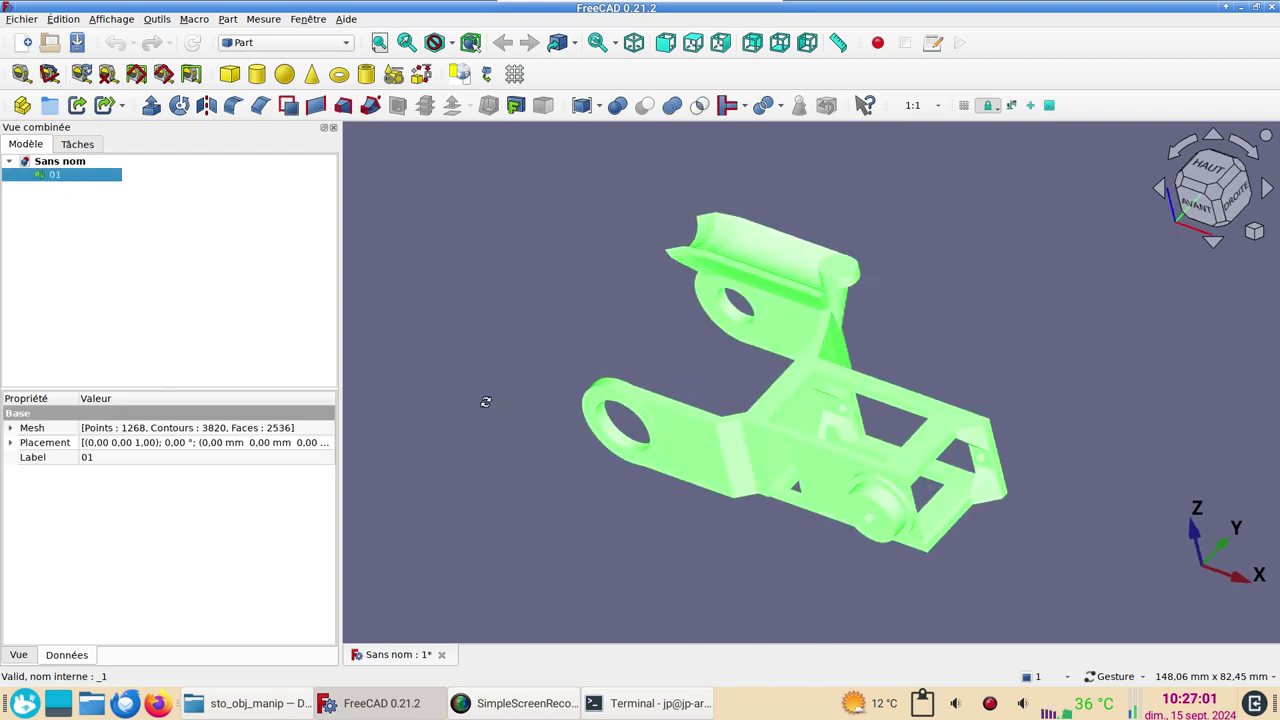
click(918, 323)
drag(918, 323, 945, 328)
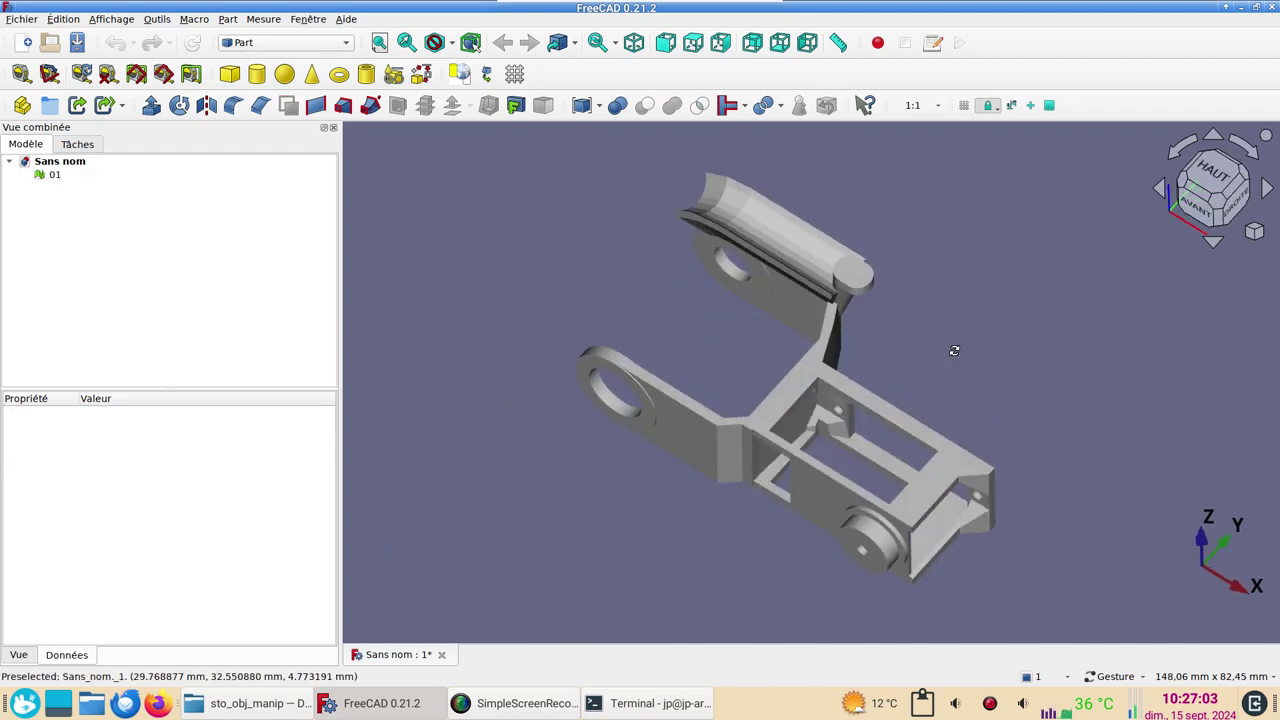
click(55, 176)
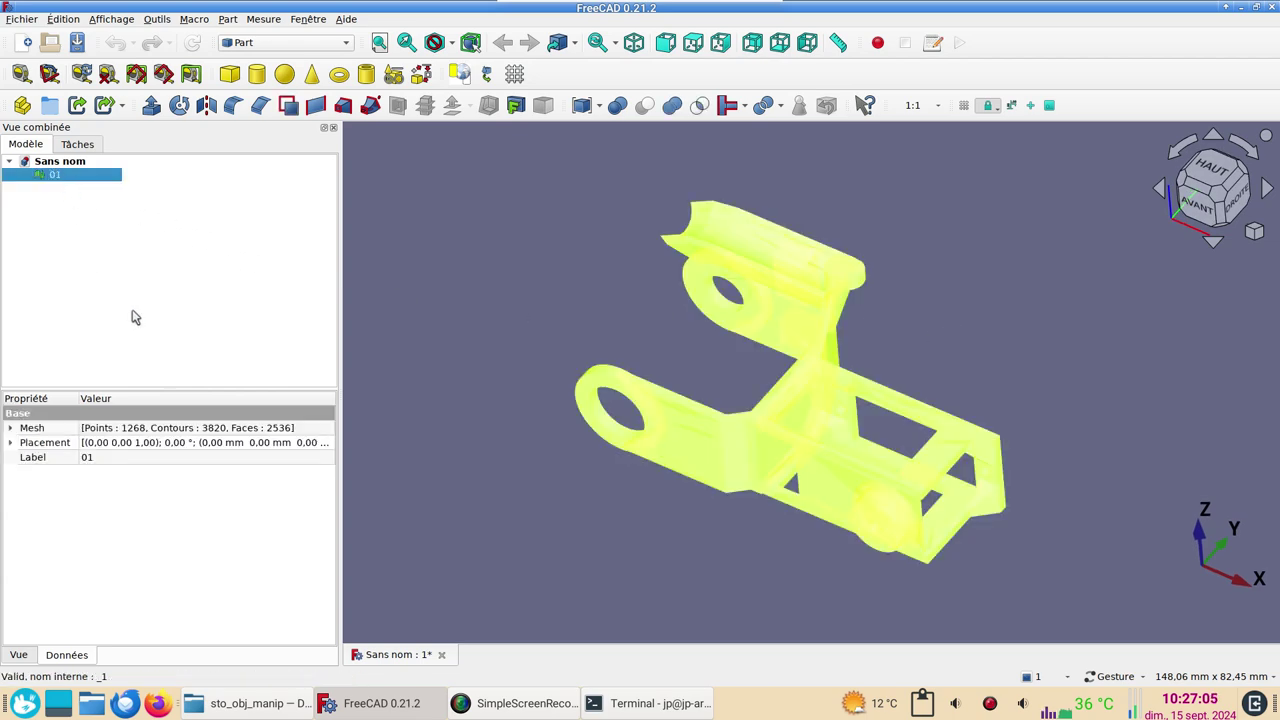
click(306, 44)
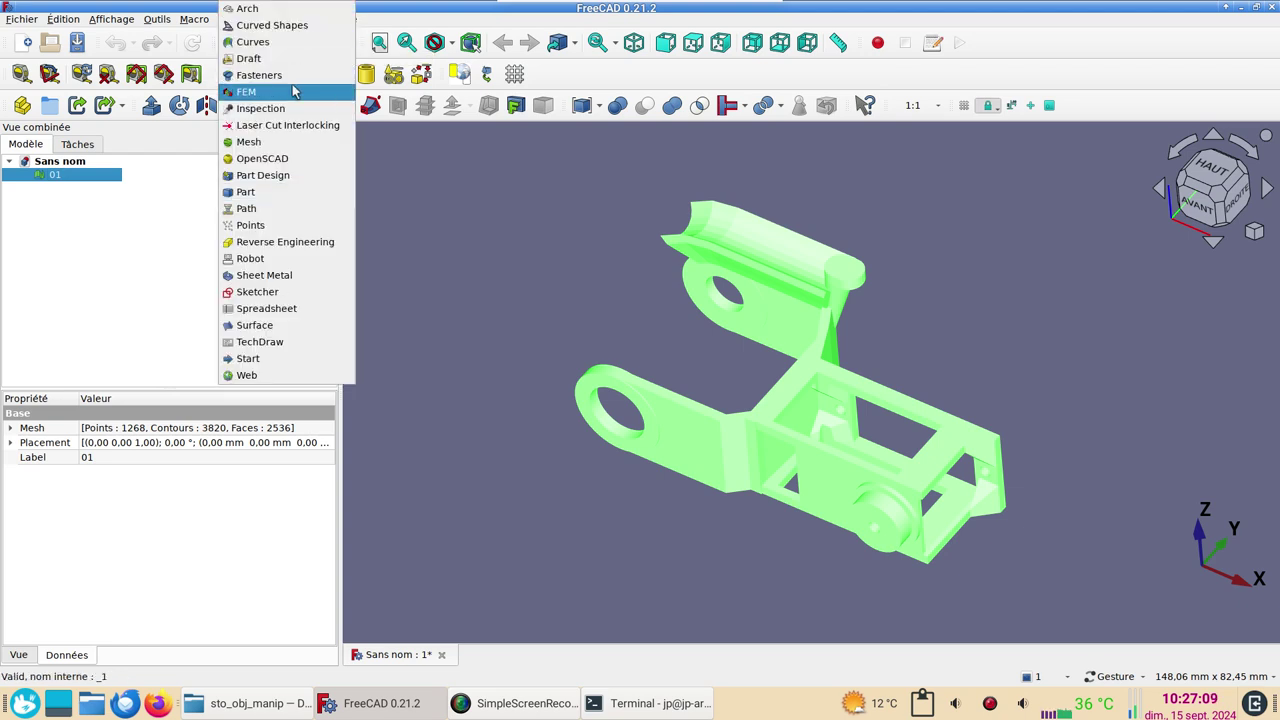
click(286, 146)
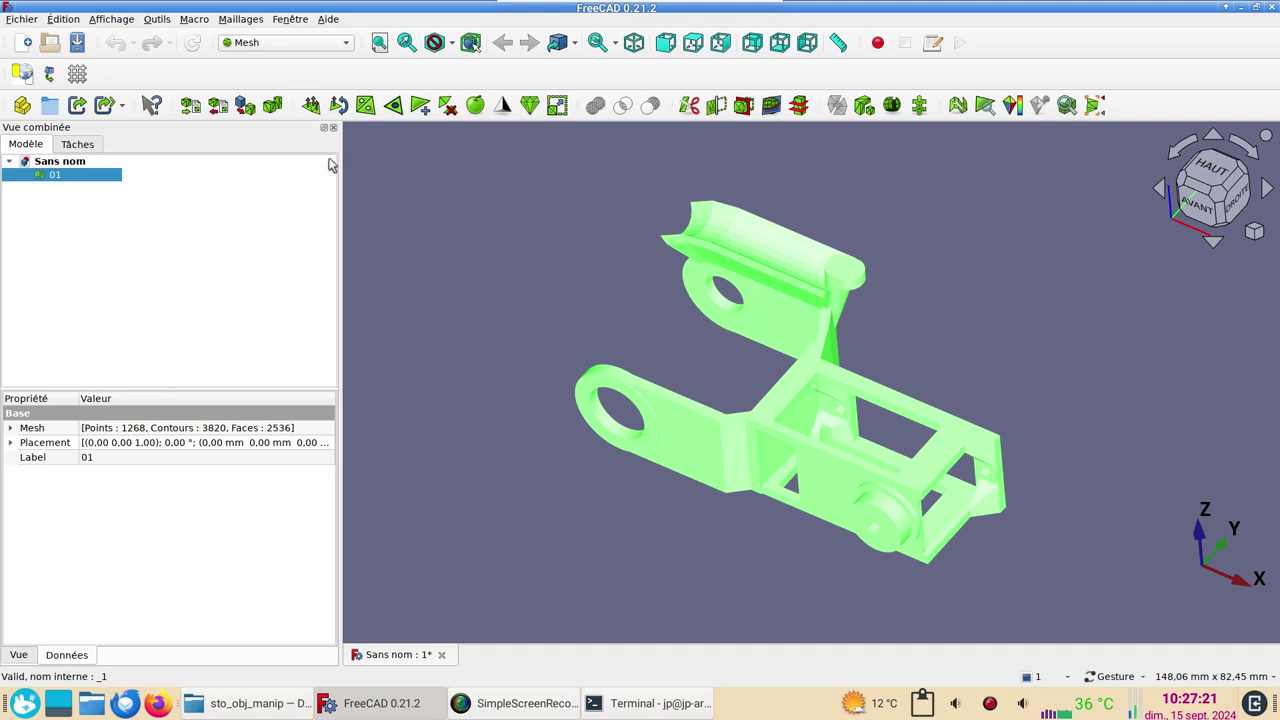
click(366, 106)
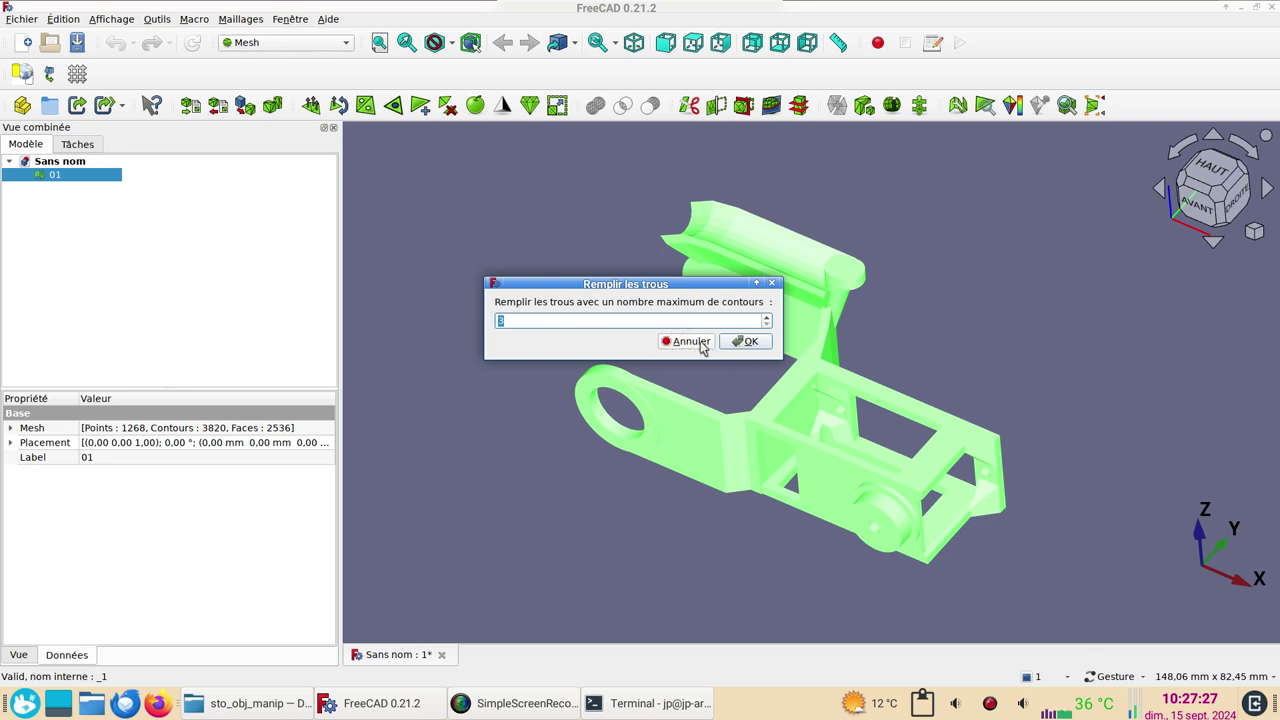
click(685, 341)
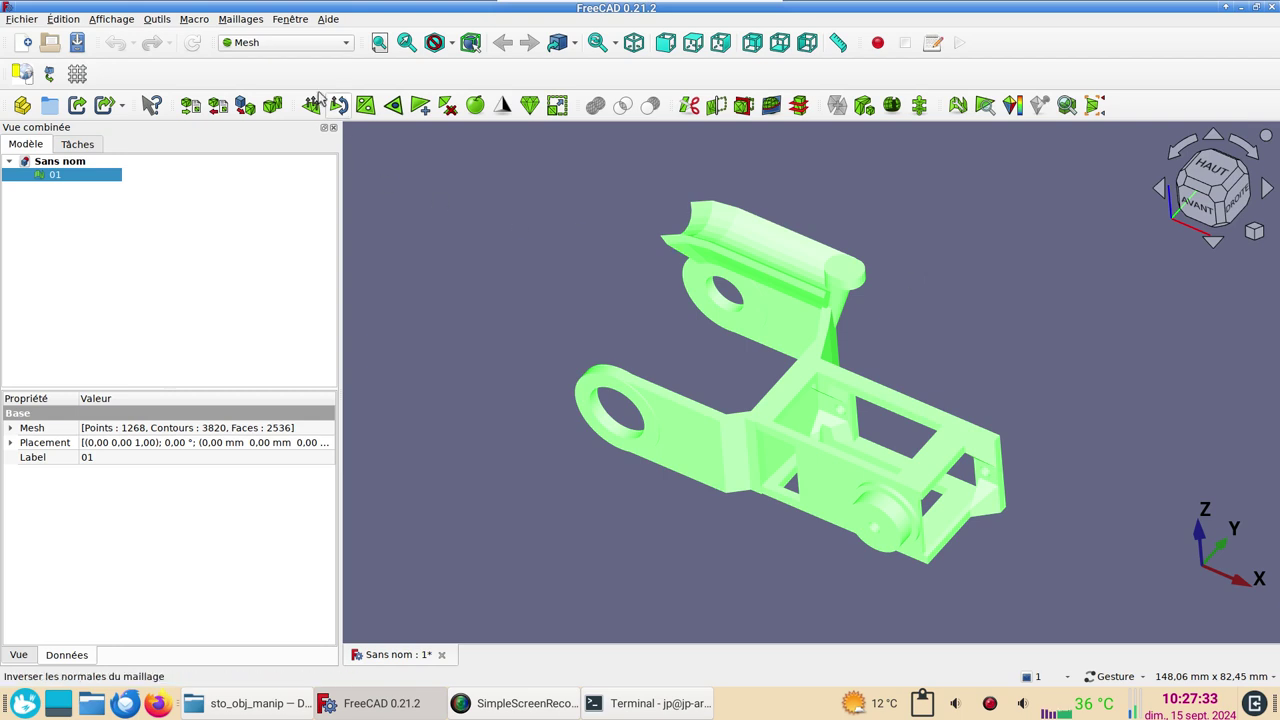
click(285, 42)
click(290, 196)
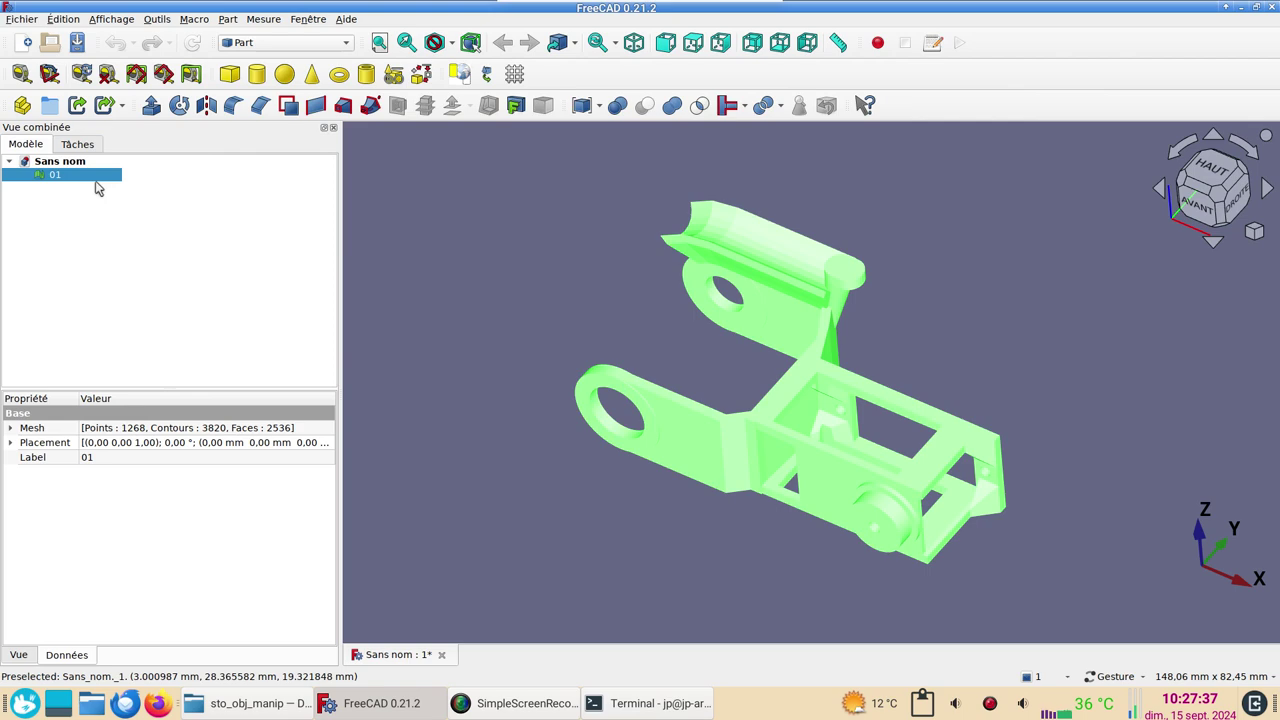
- Create shape _002 from mesh 01 with Créer la forme à partir d'un maillage, then hide the mesh
click(228, 19)
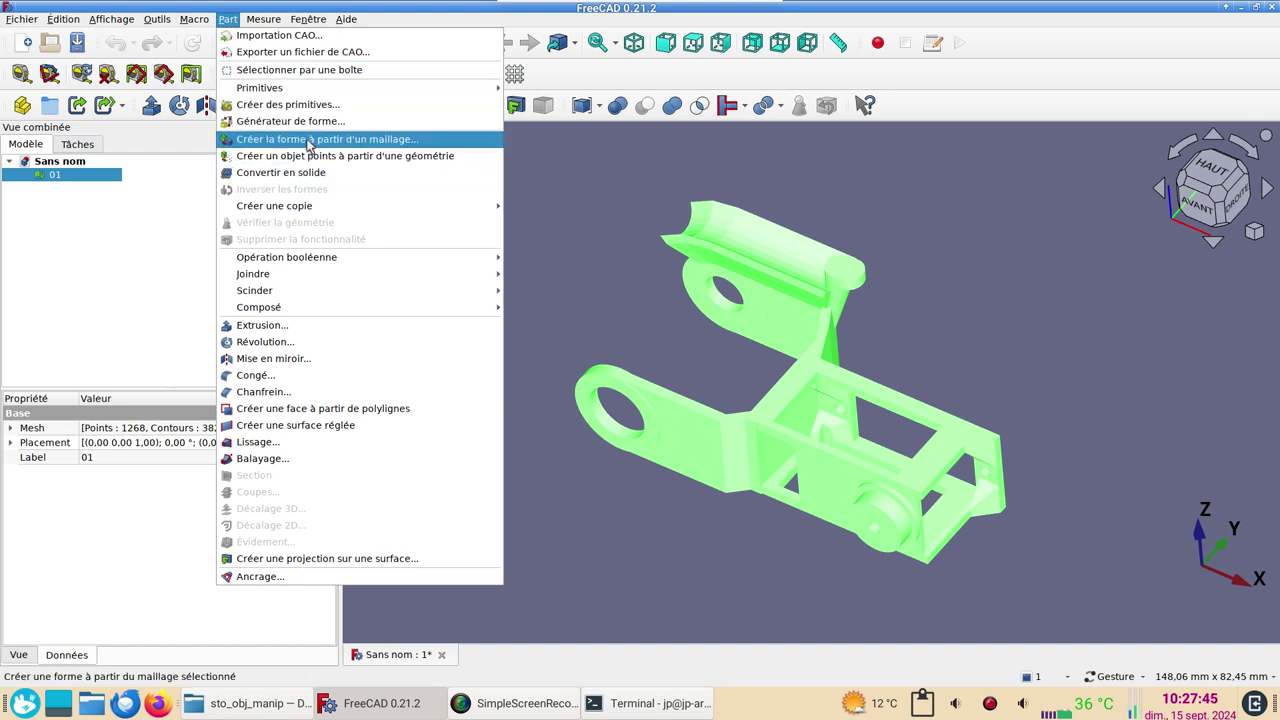
click(309, 145)
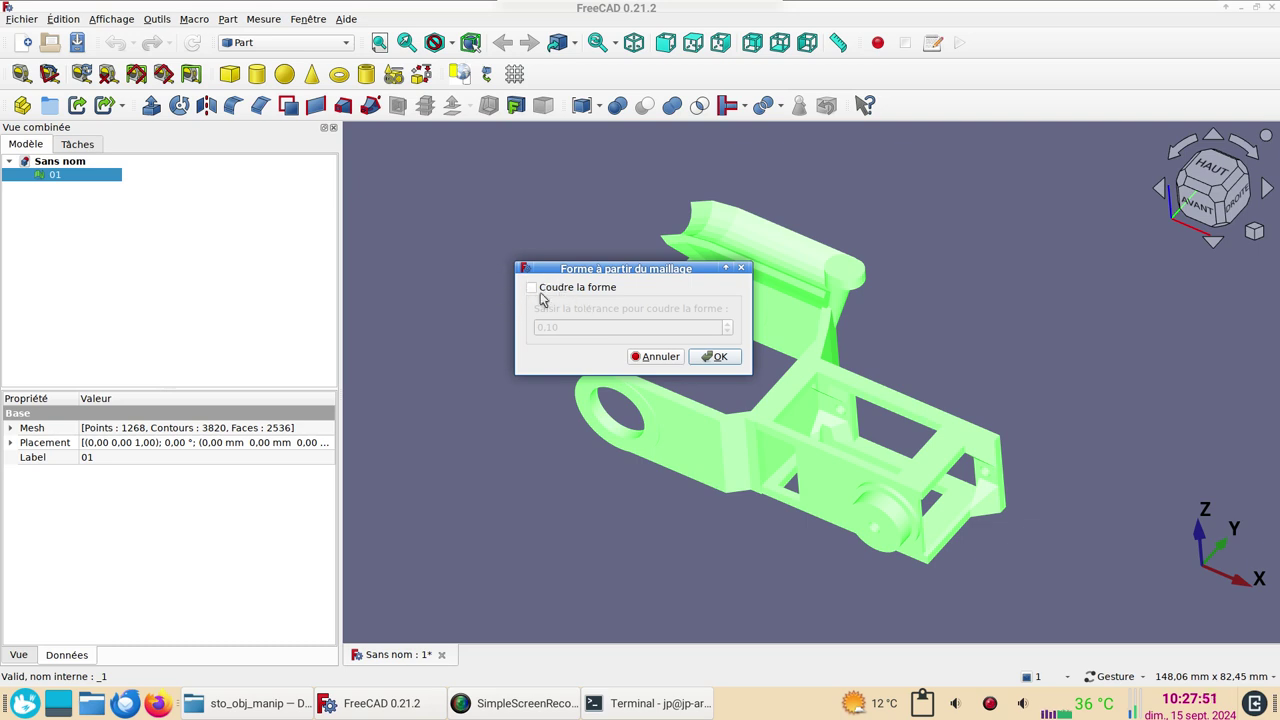
click(718, 357)
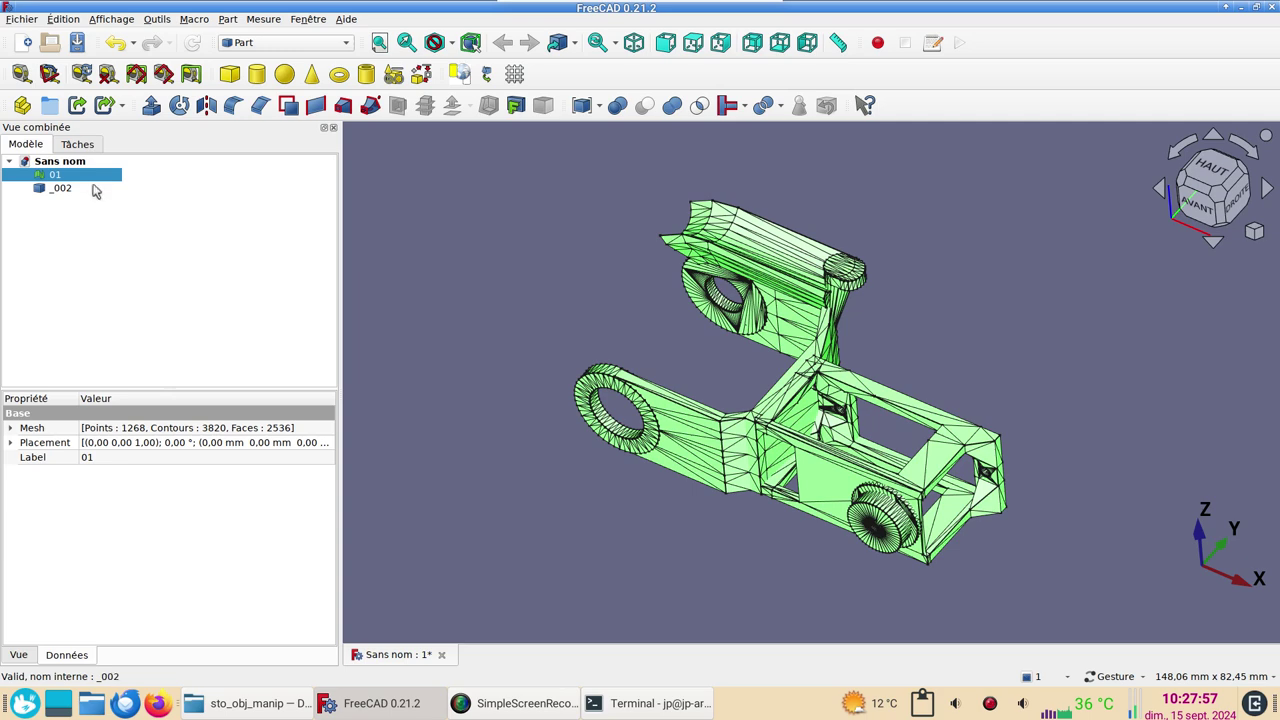
key(space)
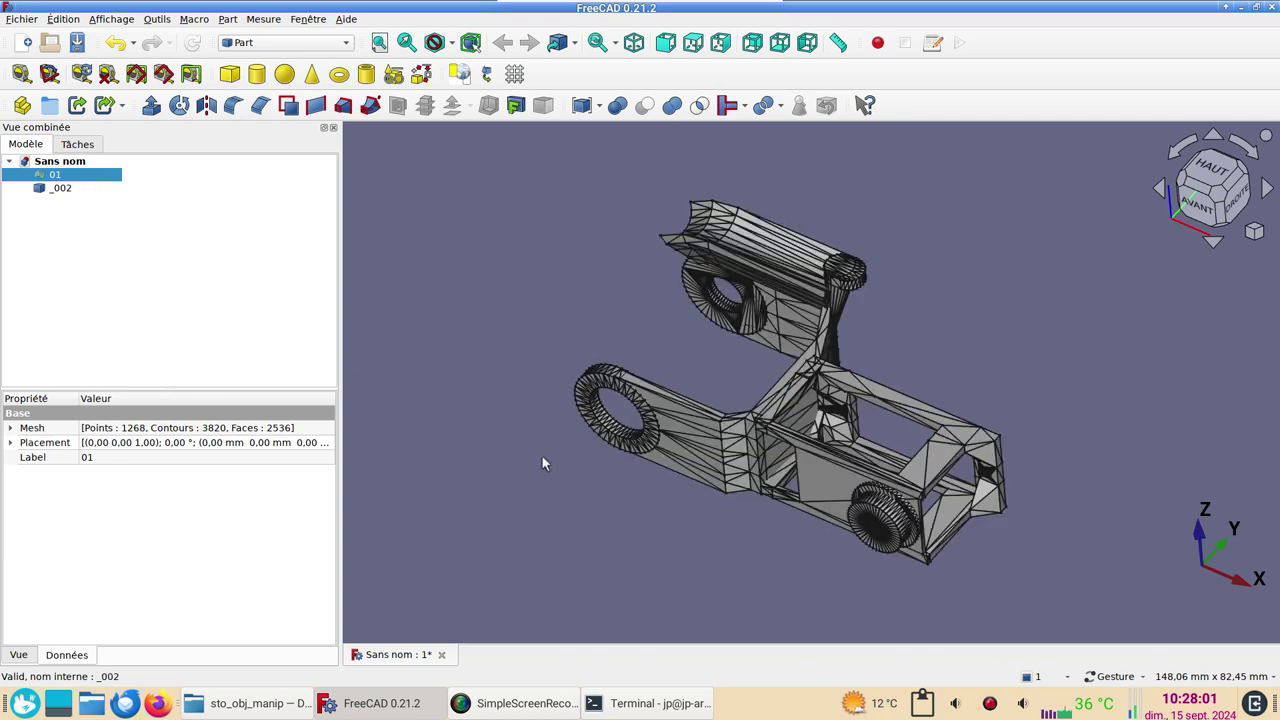
- Select the _002 shape and inspect it from another angle
click(75, 190)
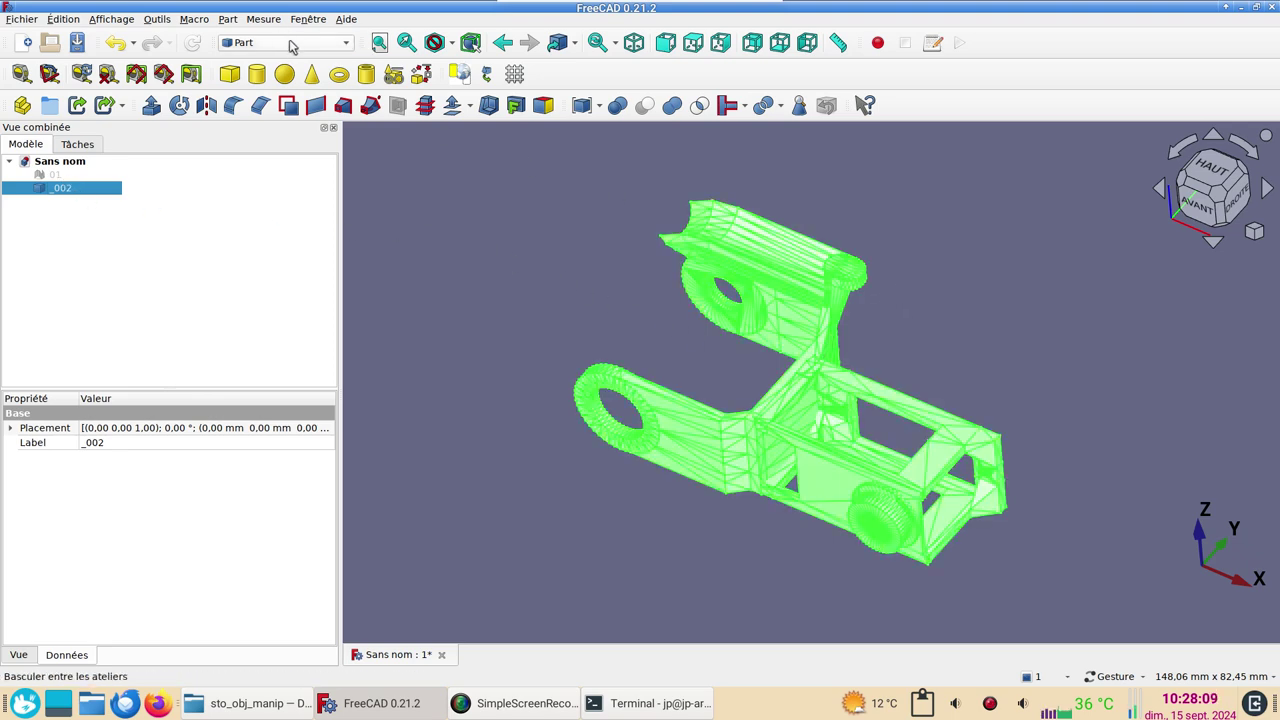
click(228, 20)
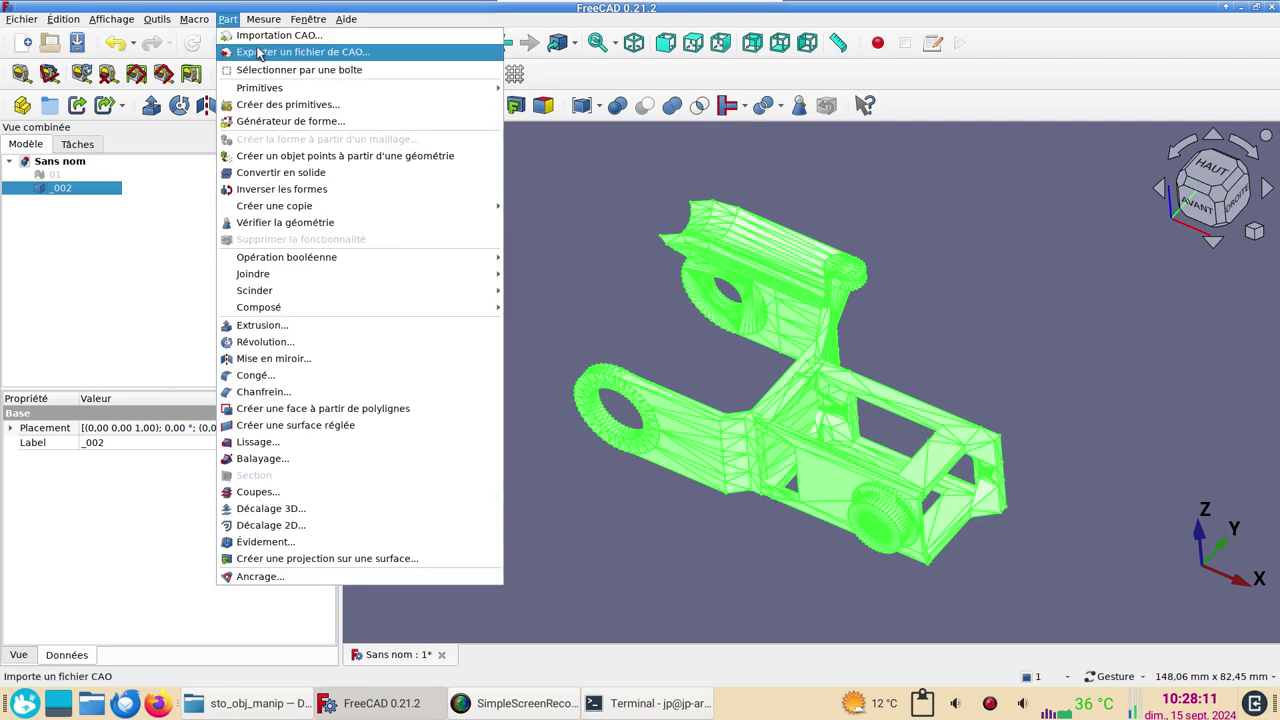
click(296, 175)
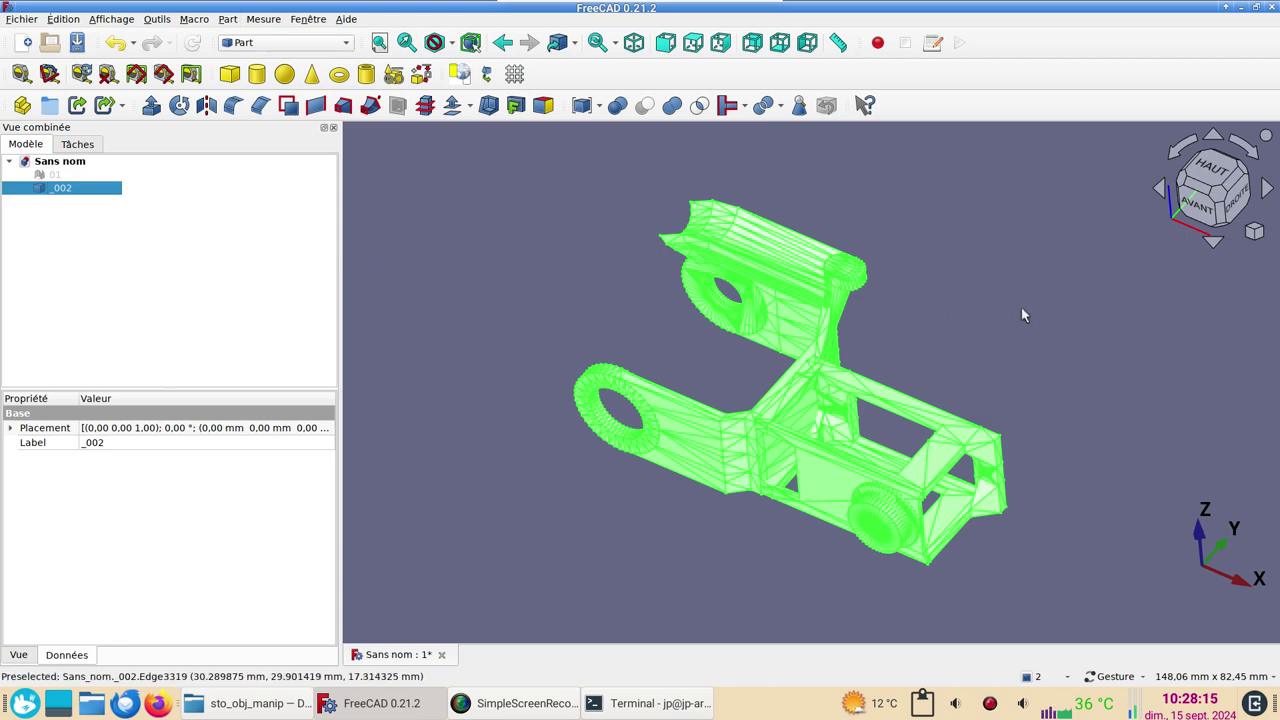
mouse_move(805, 345)
mouse_down()
mouse_move(763, 325)
mouse_move(853, 273)
mouse_up()
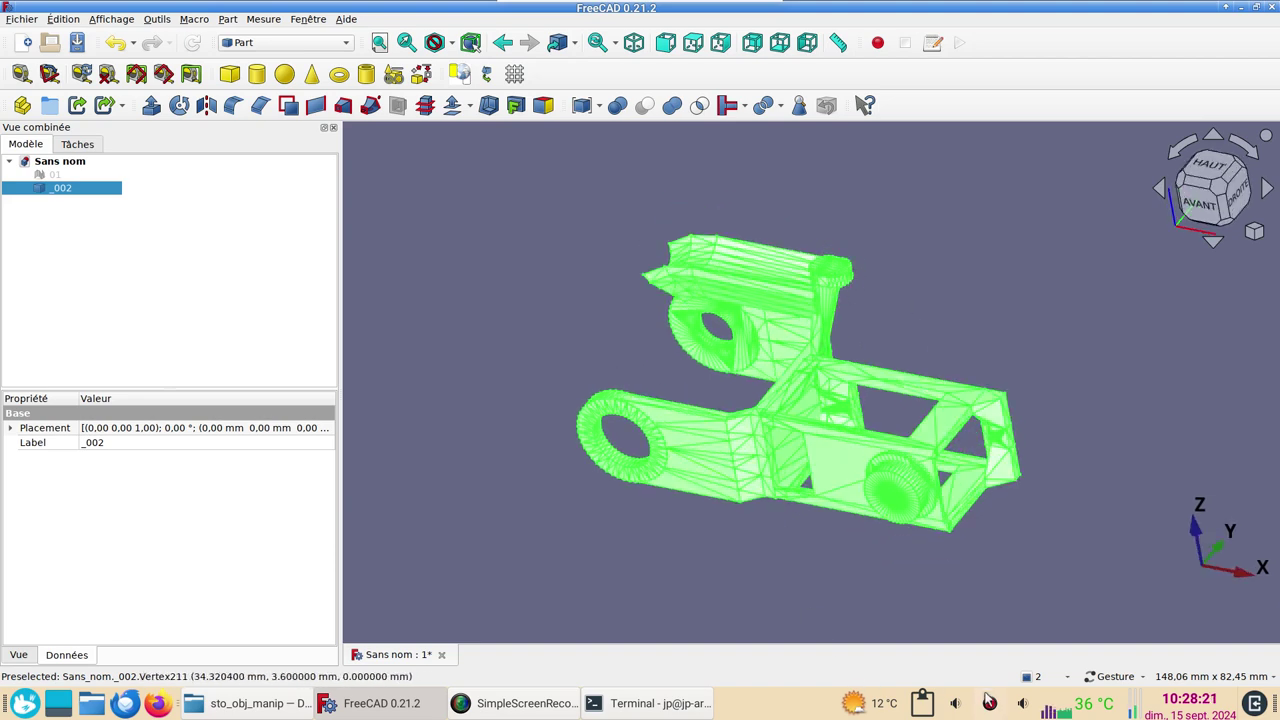
click(464, 349)
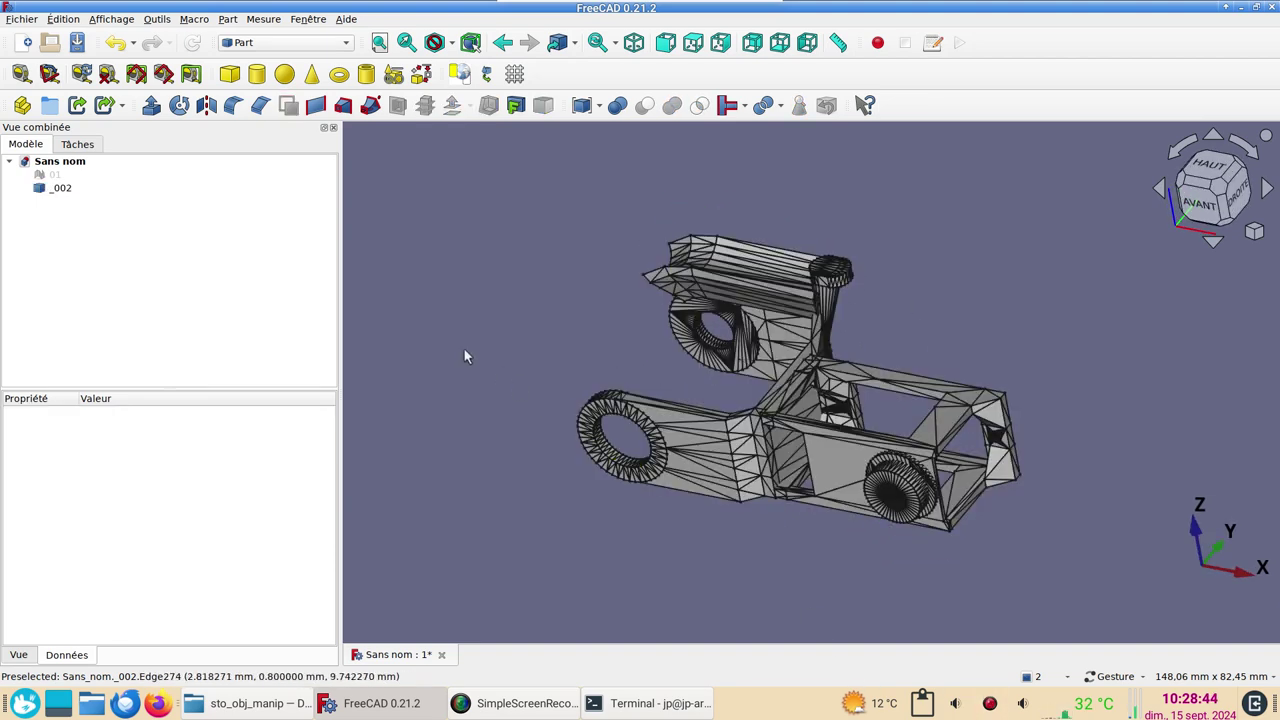
- Delete _002 and make the 01 mesh visible again
click(60, 189)
key(Delete)
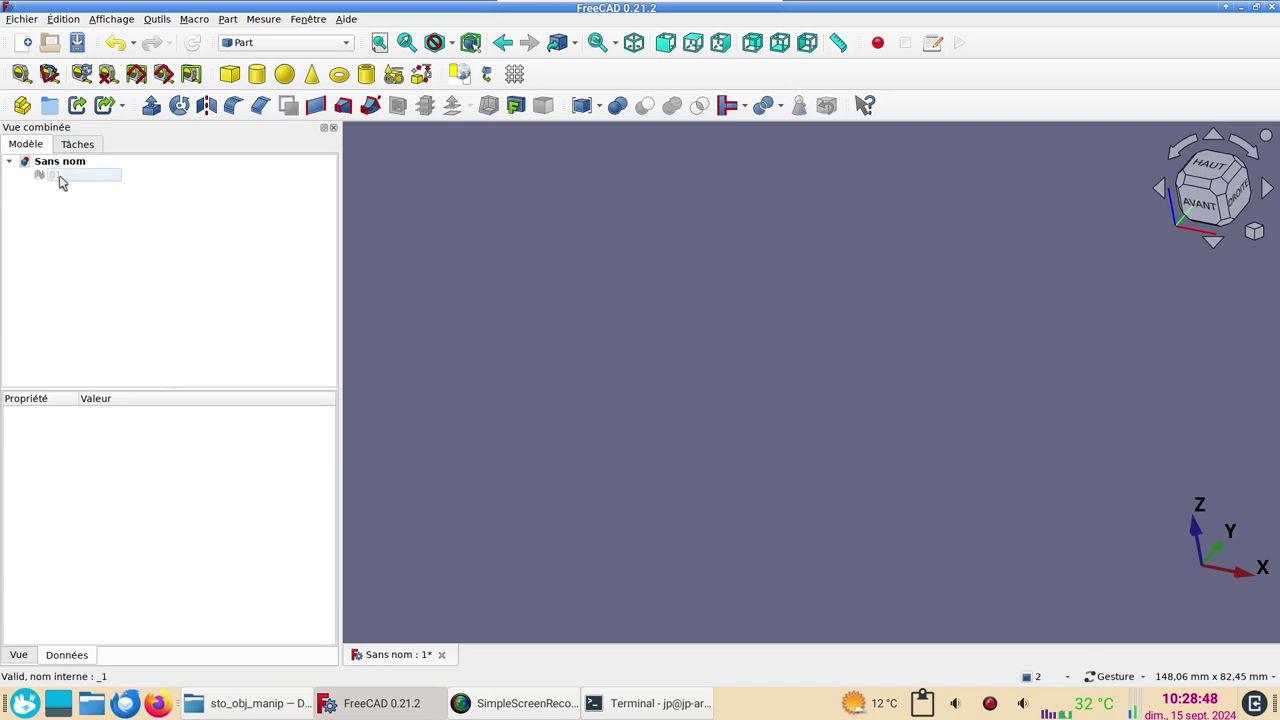
click(59, 175)
key(space)
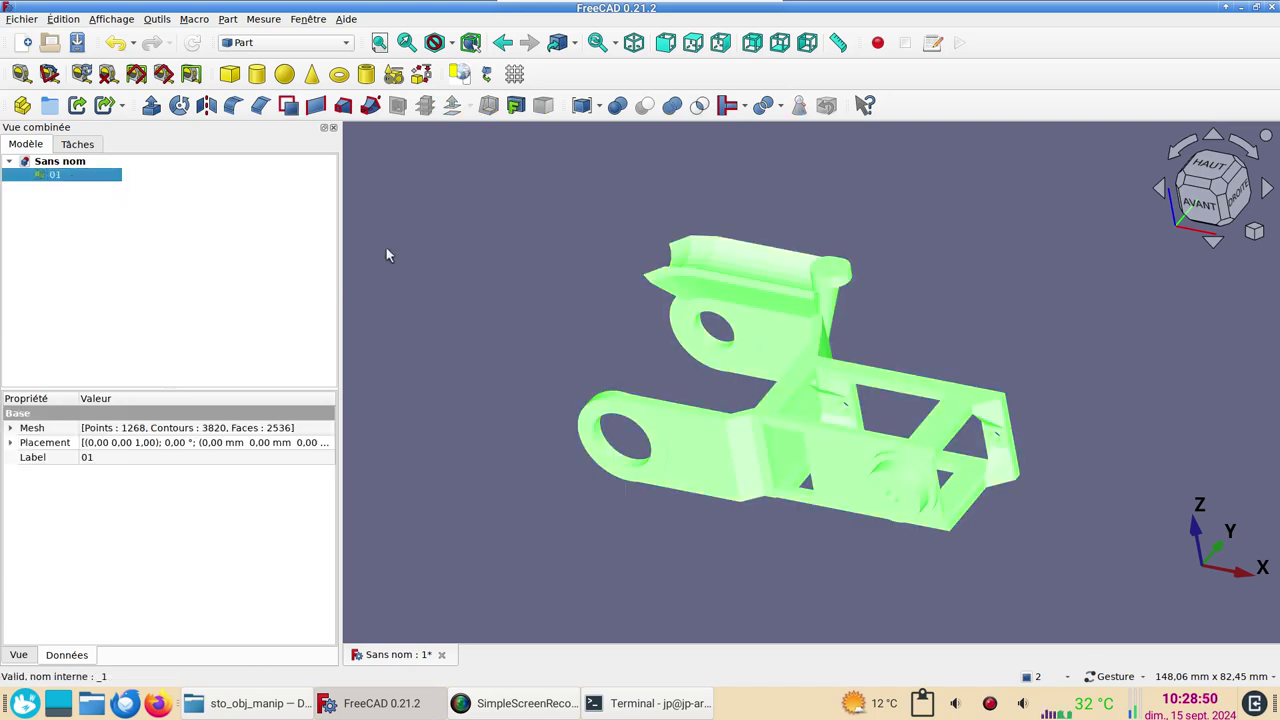
click(228, 20)
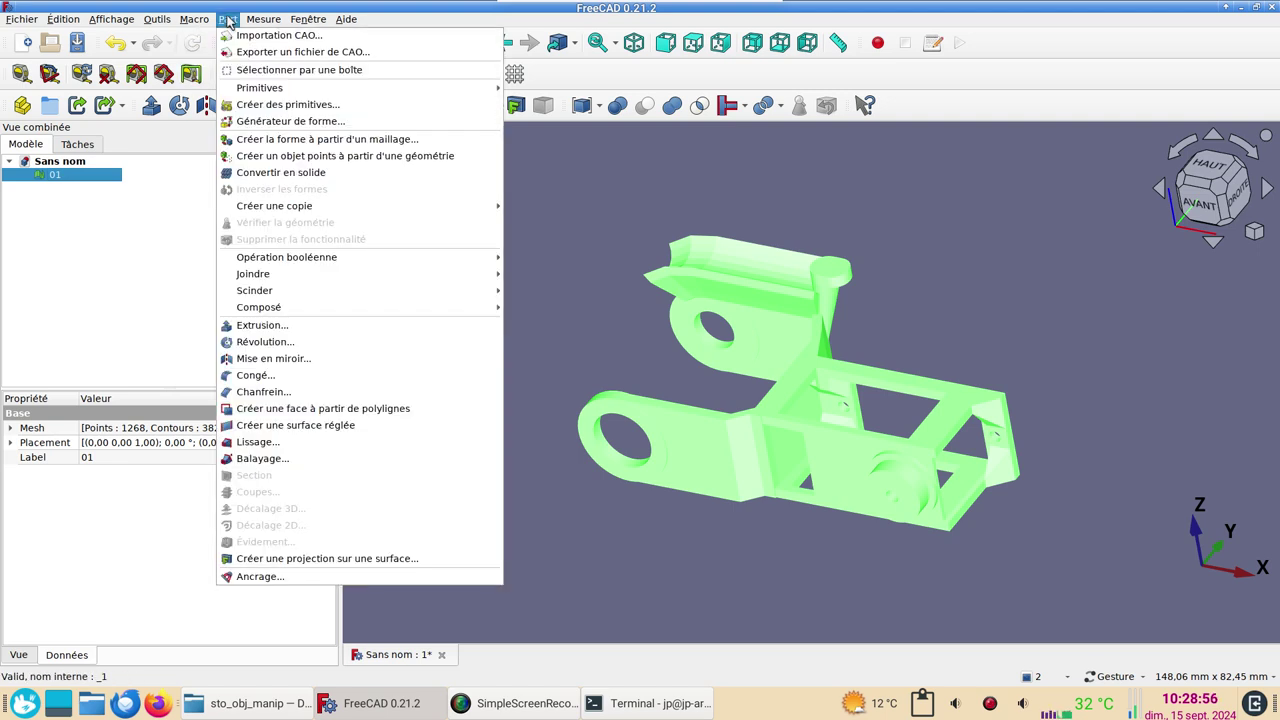
click(549, 194)
- In the Mesh workbench, split mesh 01 with Éclater par composants
click(300, 42)
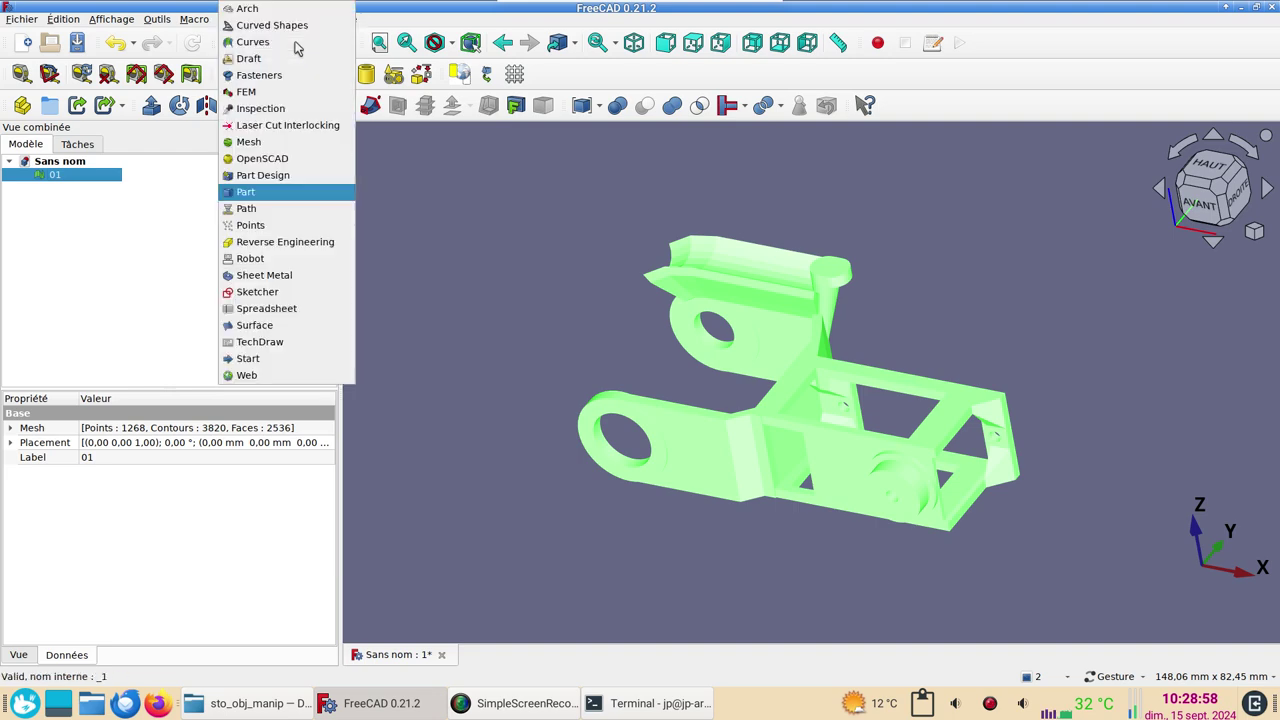
click(265, 148)
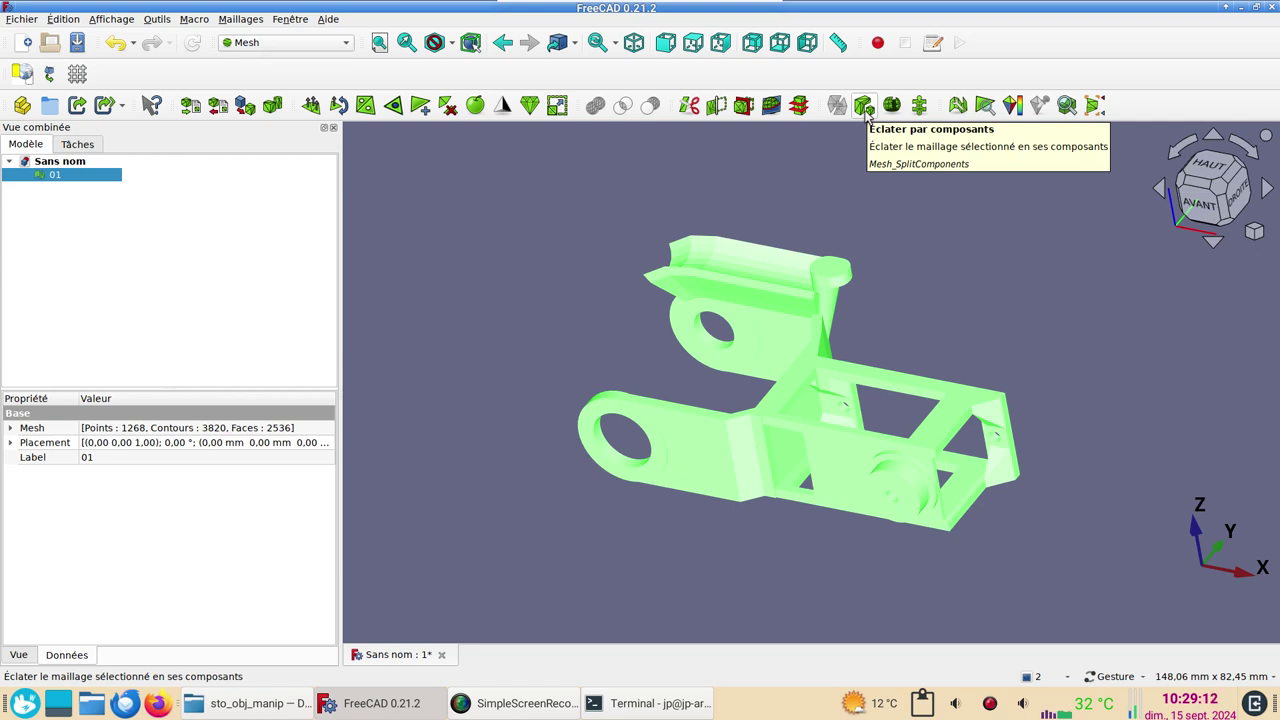
click(866, 112)
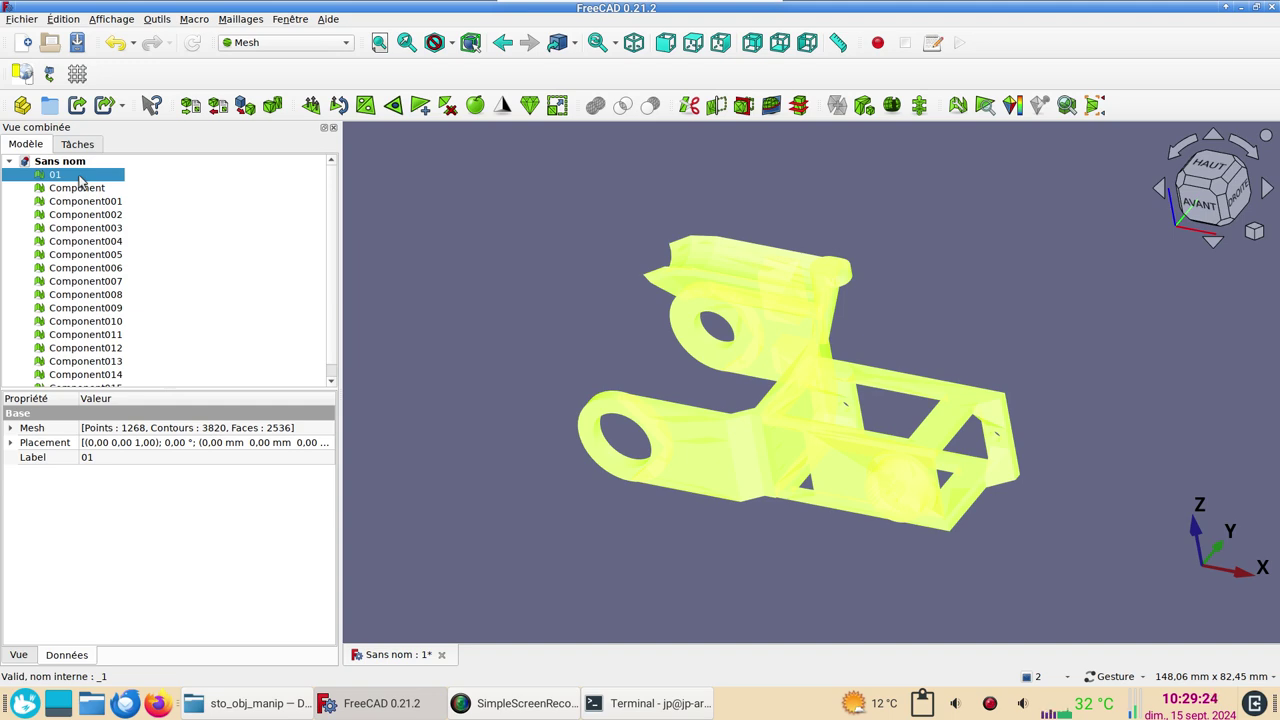
- Delete mesh 01 and box-select all sixteen Component meshes in the 3D view
key(Delete)
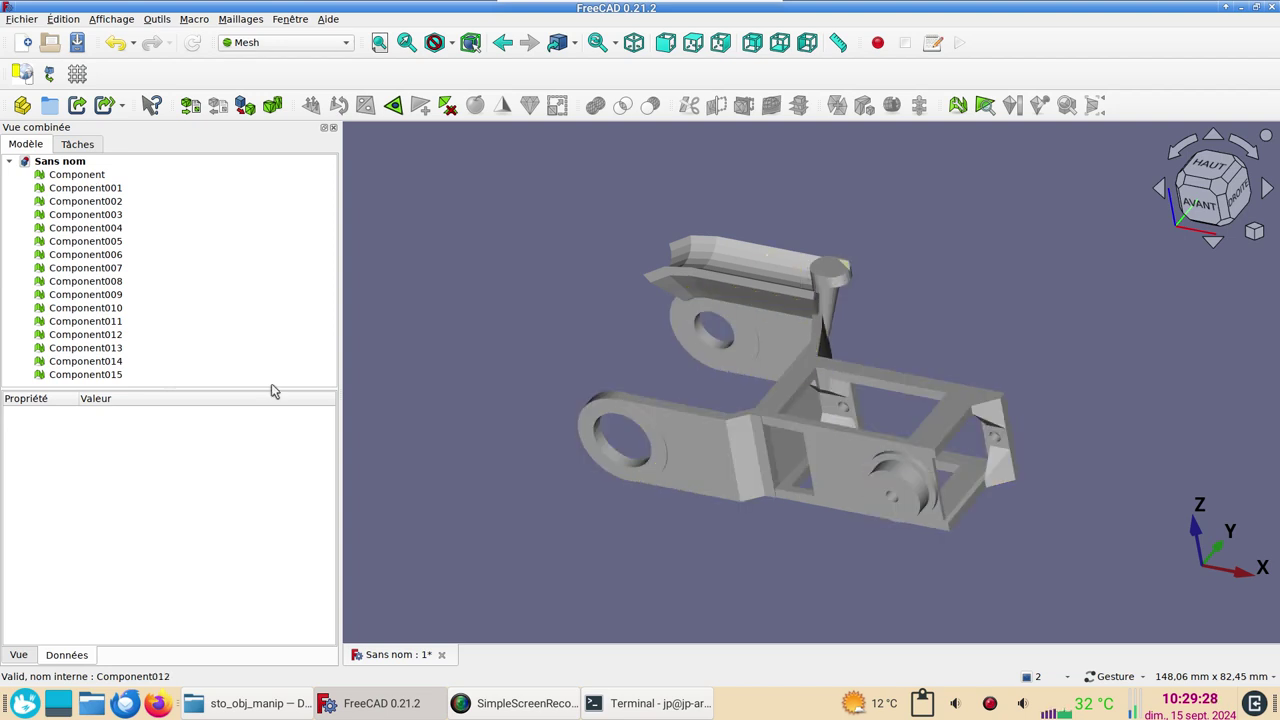
click(880, 450)
key(space)
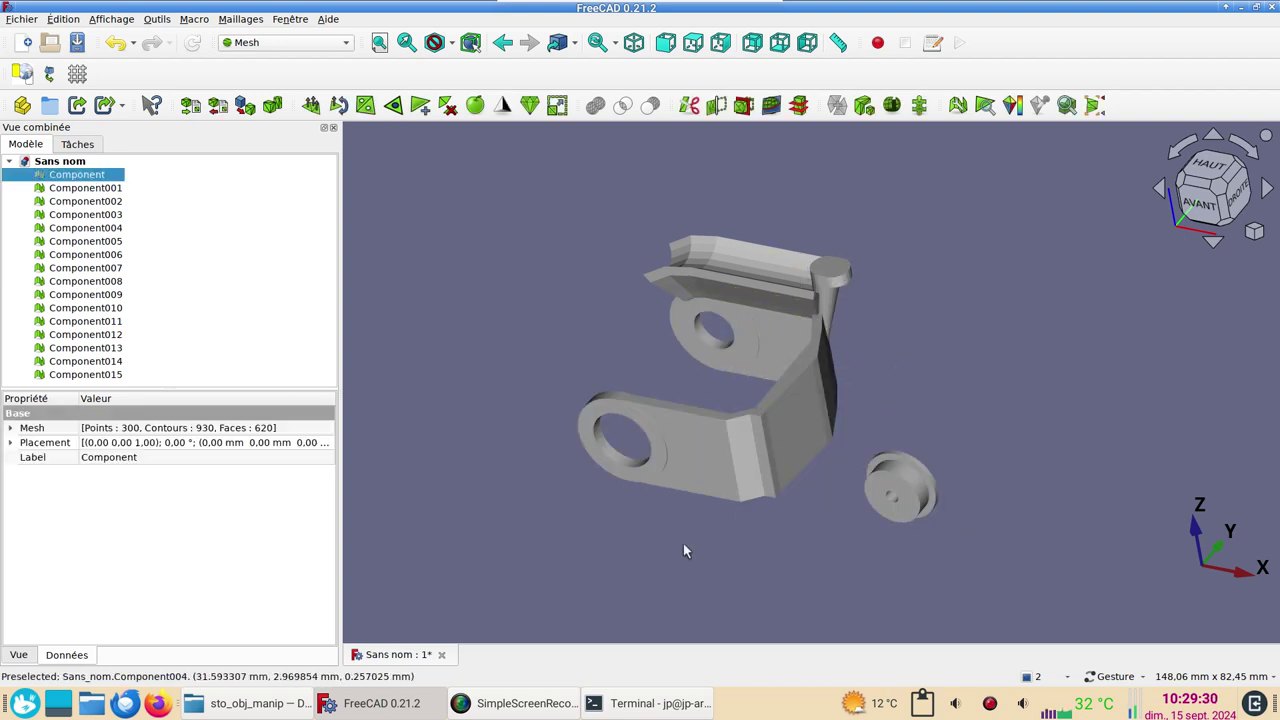
key(space)
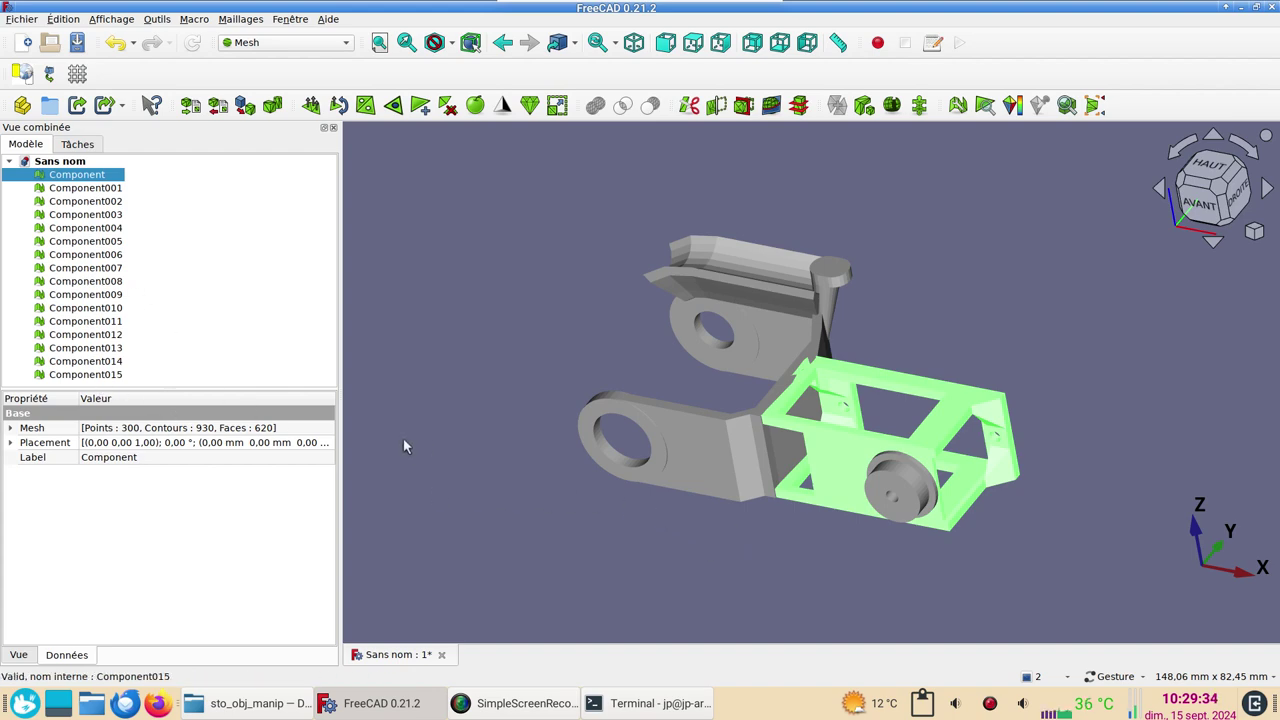
key(ctrl+a)
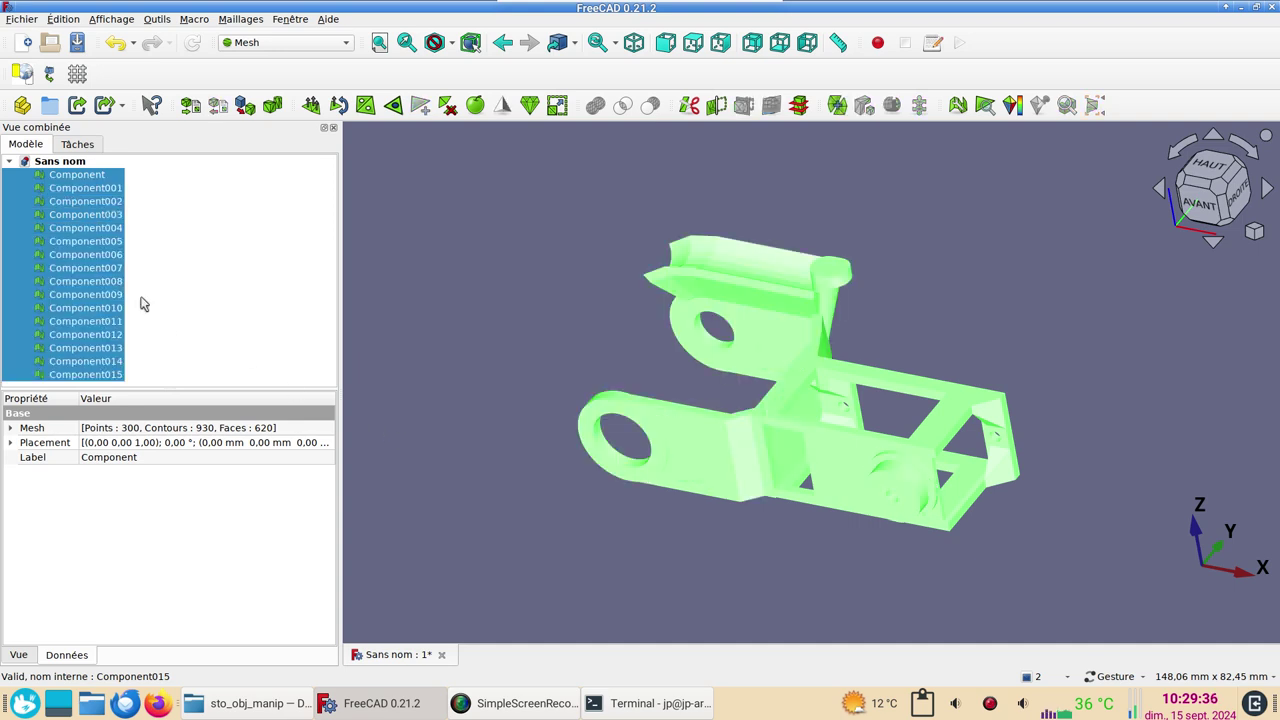
click(514, 402)
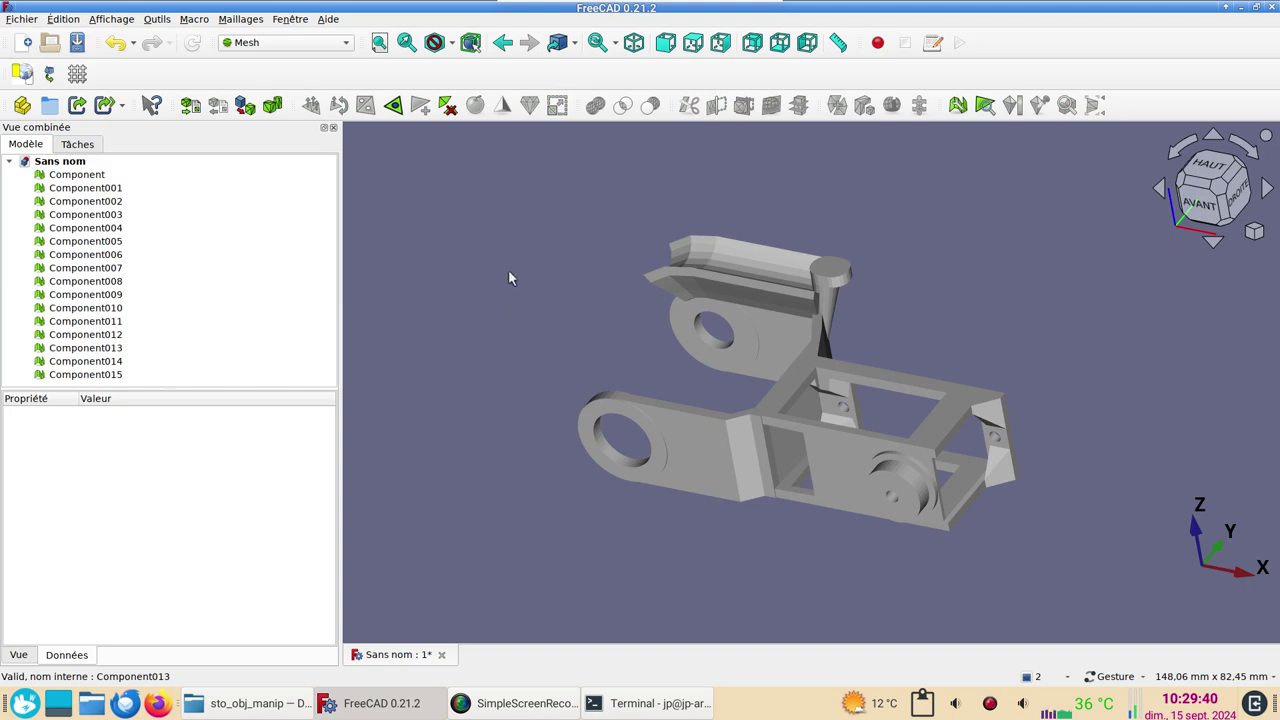
drag(615, 228, 1089, 570)
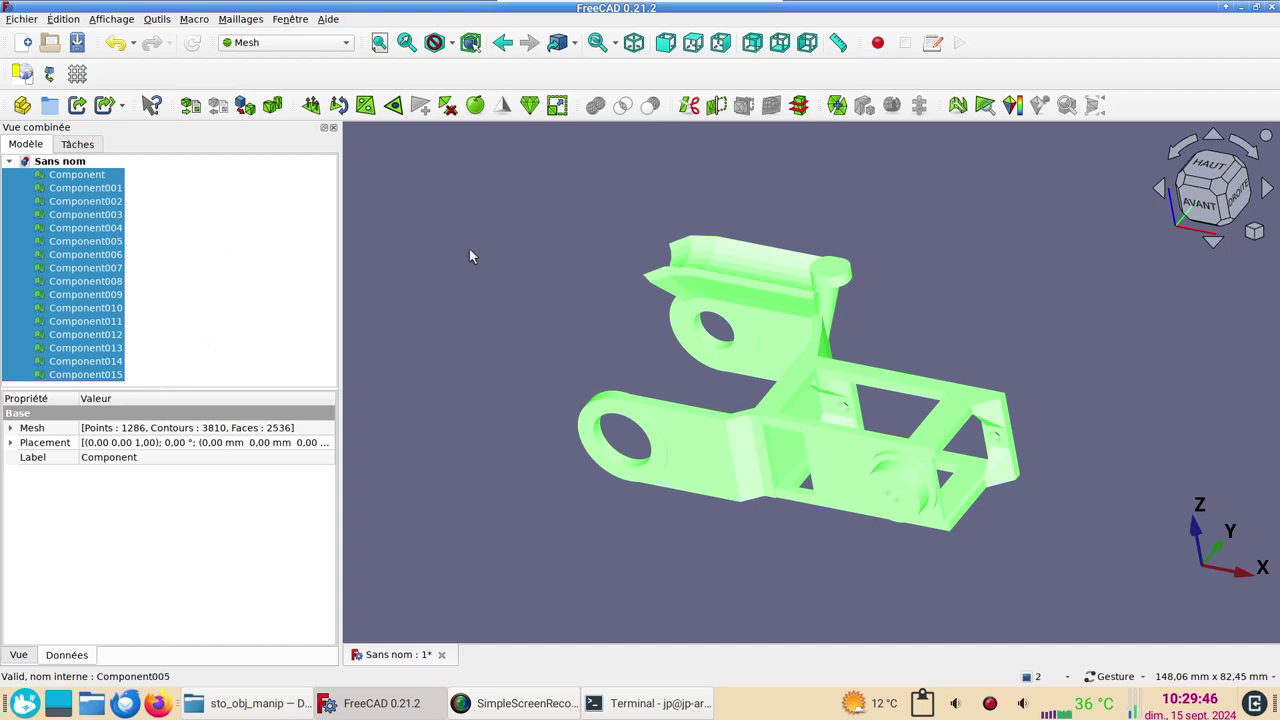
- In the Part workbench, convert the selected meshes to shapes with Créer la forme à partir d'un maillage
click(316, 45)
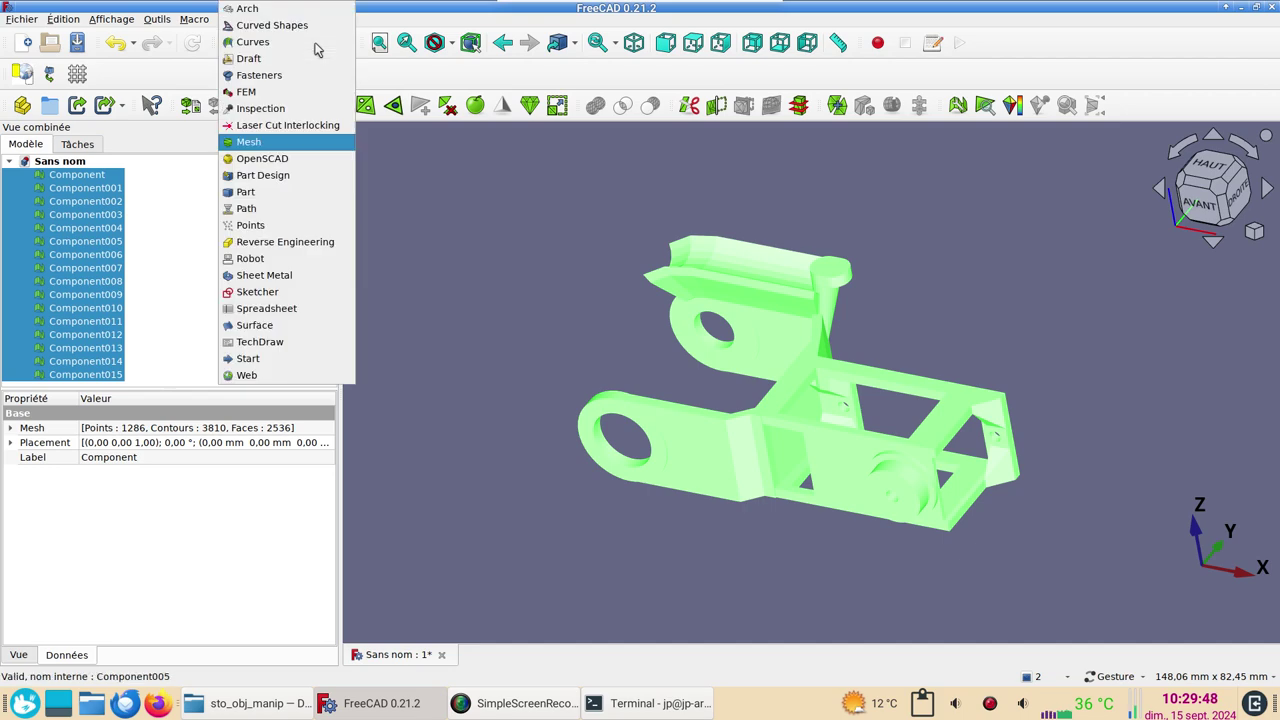
click(255, 191)
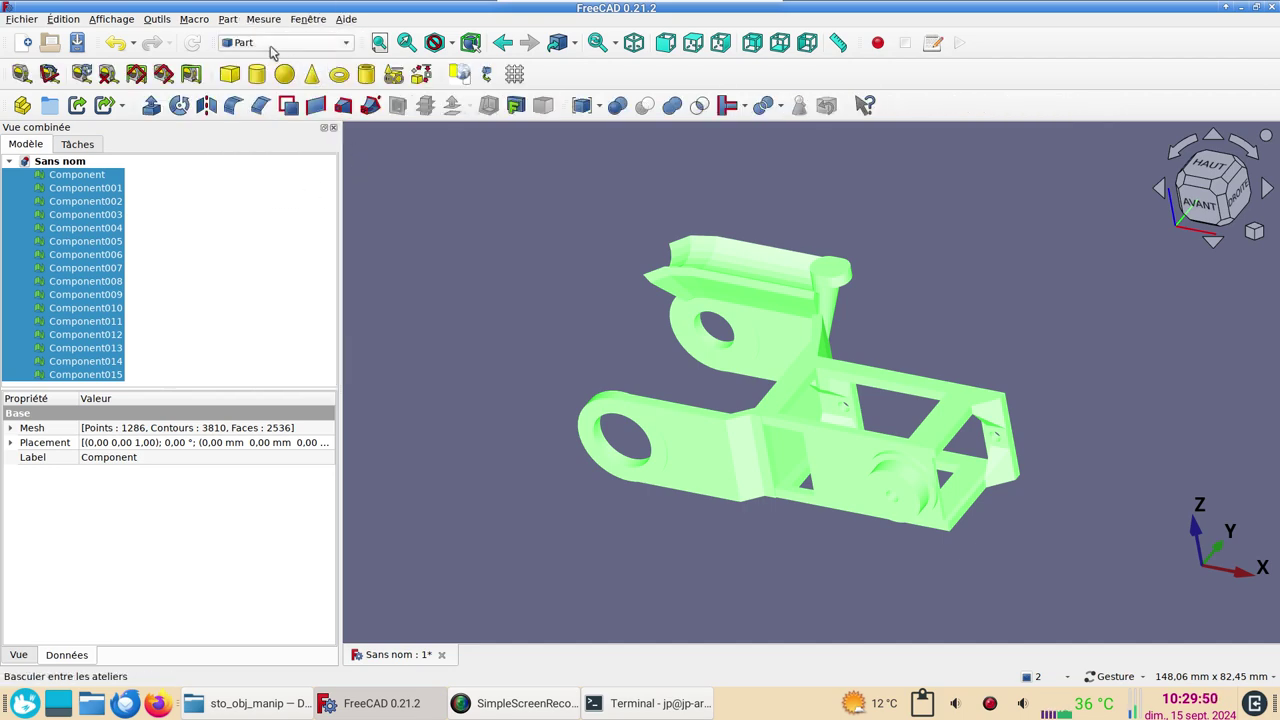
click(229, 21)
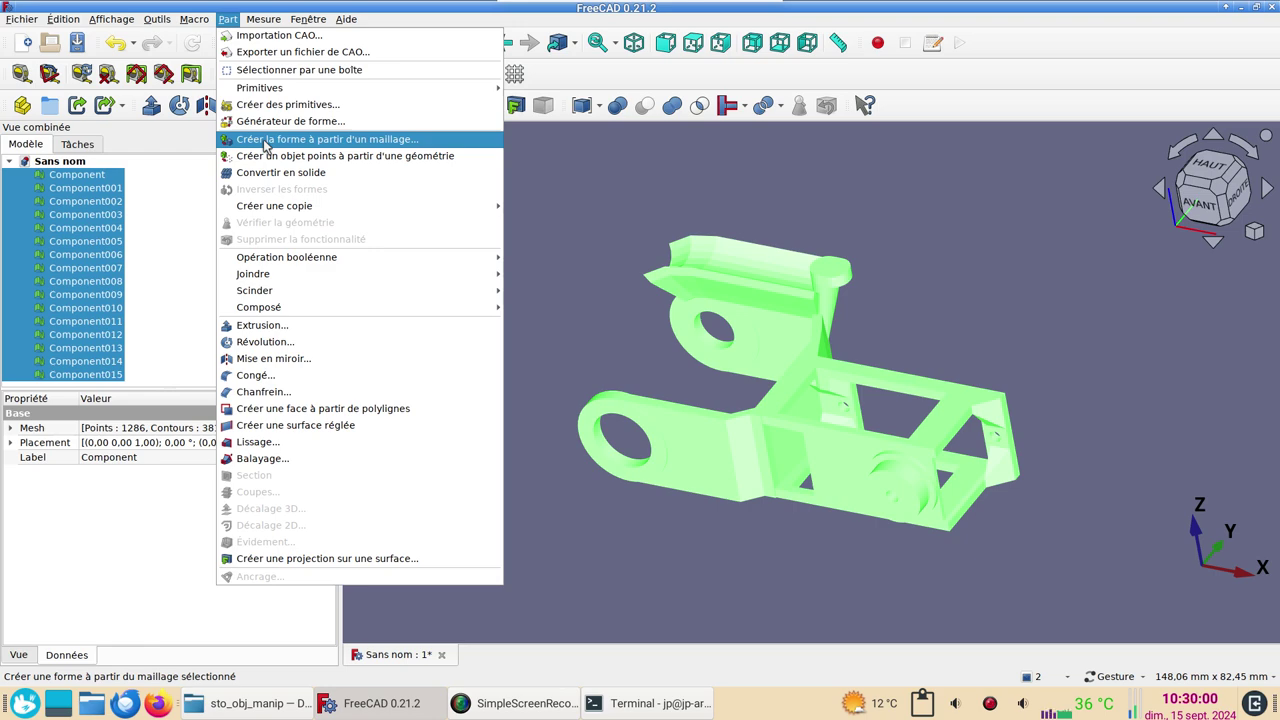
click(266, 140)
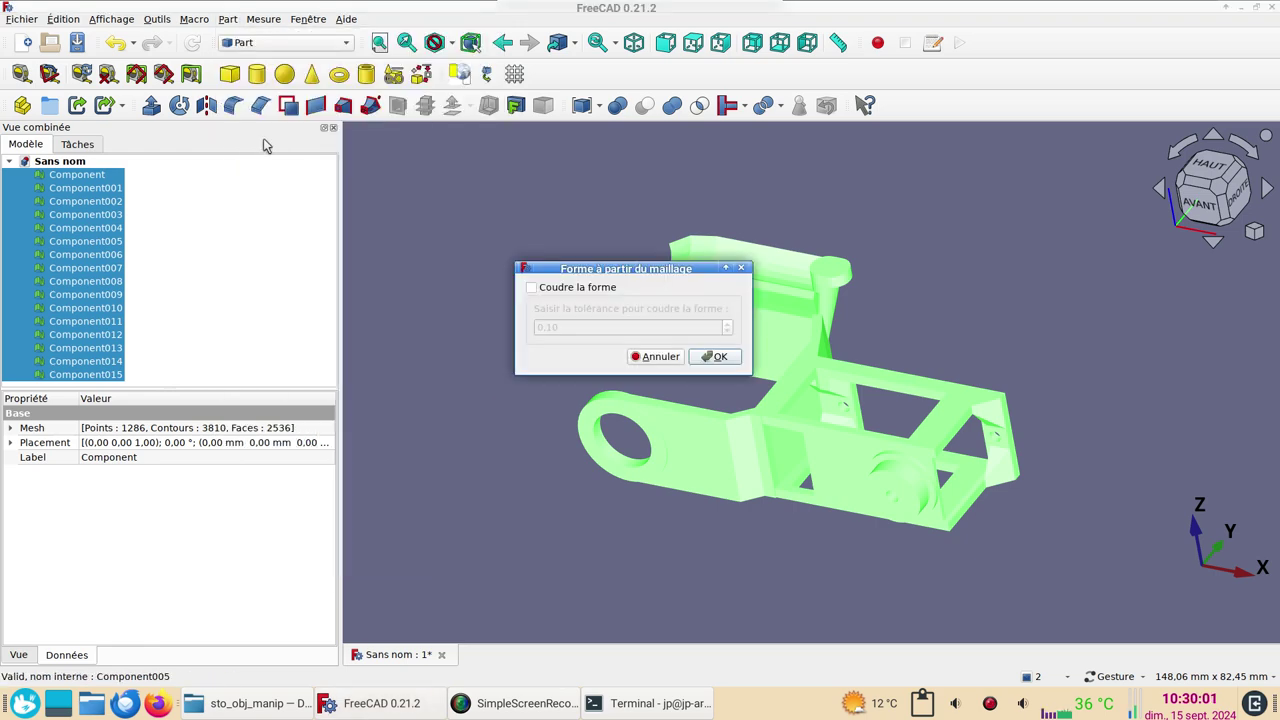
click(716, 357)
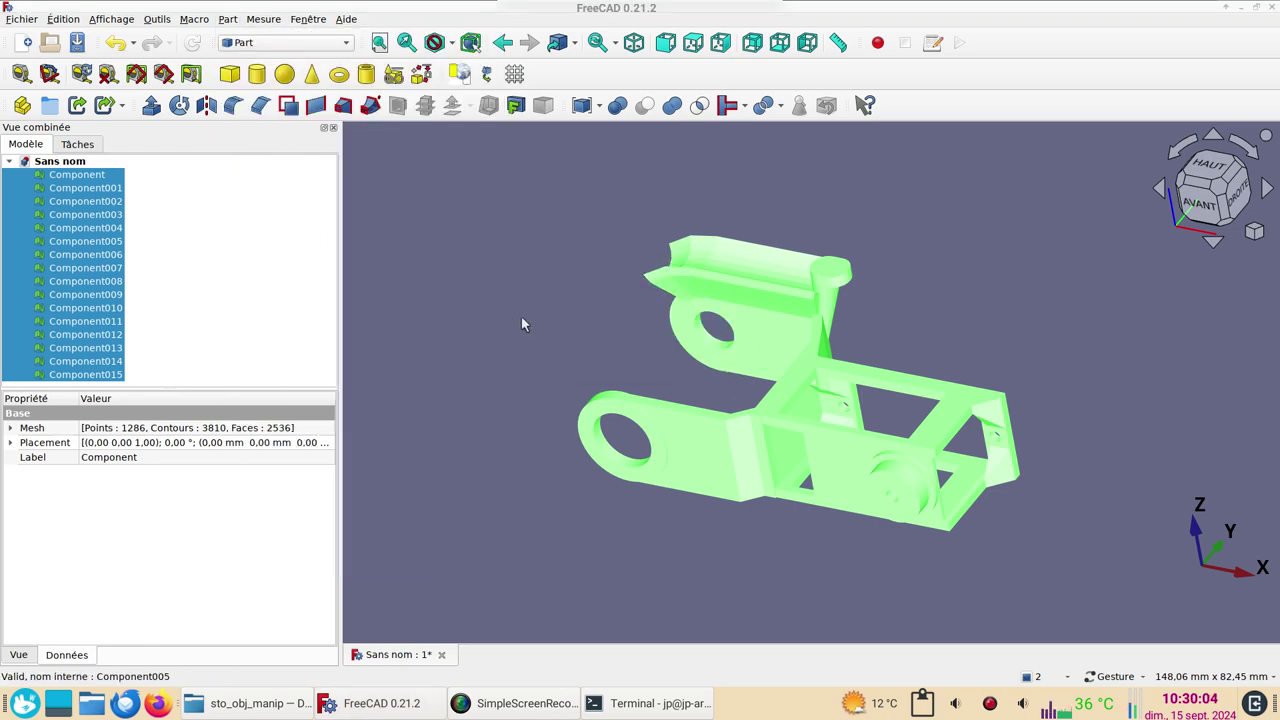
- Inspect the new Component016–Component031 shapes from front, top and oblique views
scroll(200, 324, down, 1)
scroll(185, 327, down, 4)
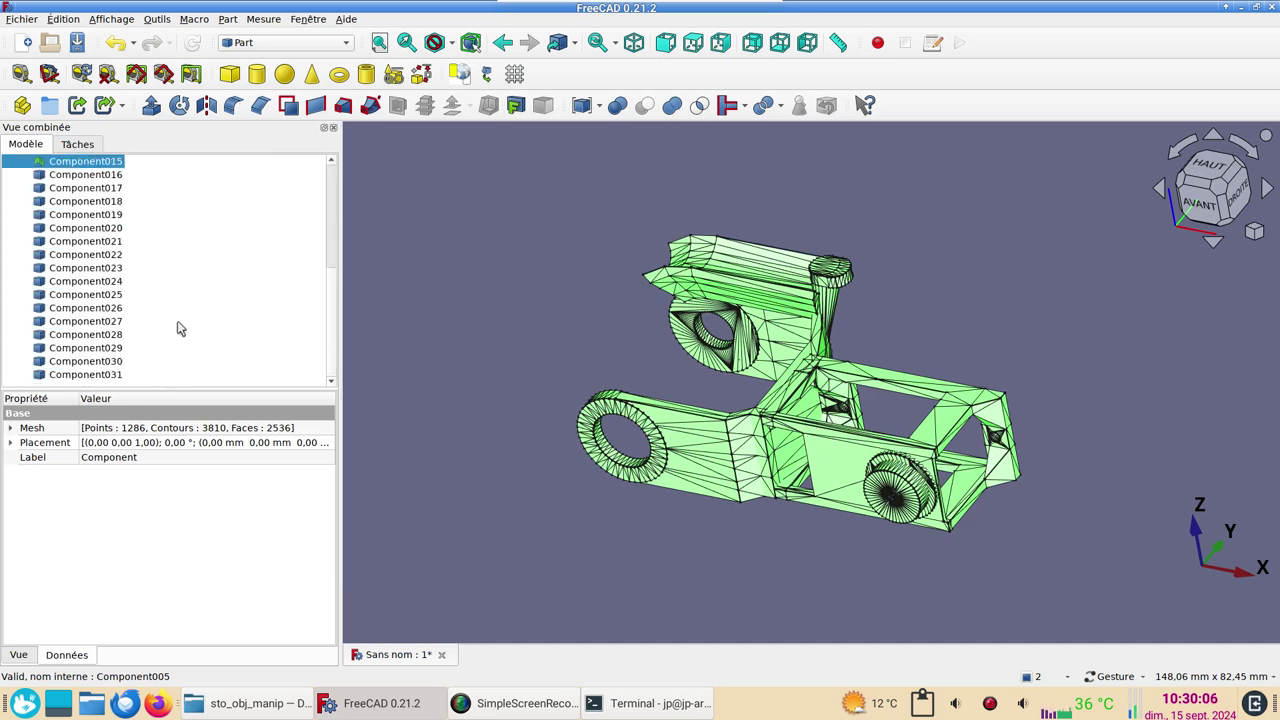
scroll(190, 324, up, 5)
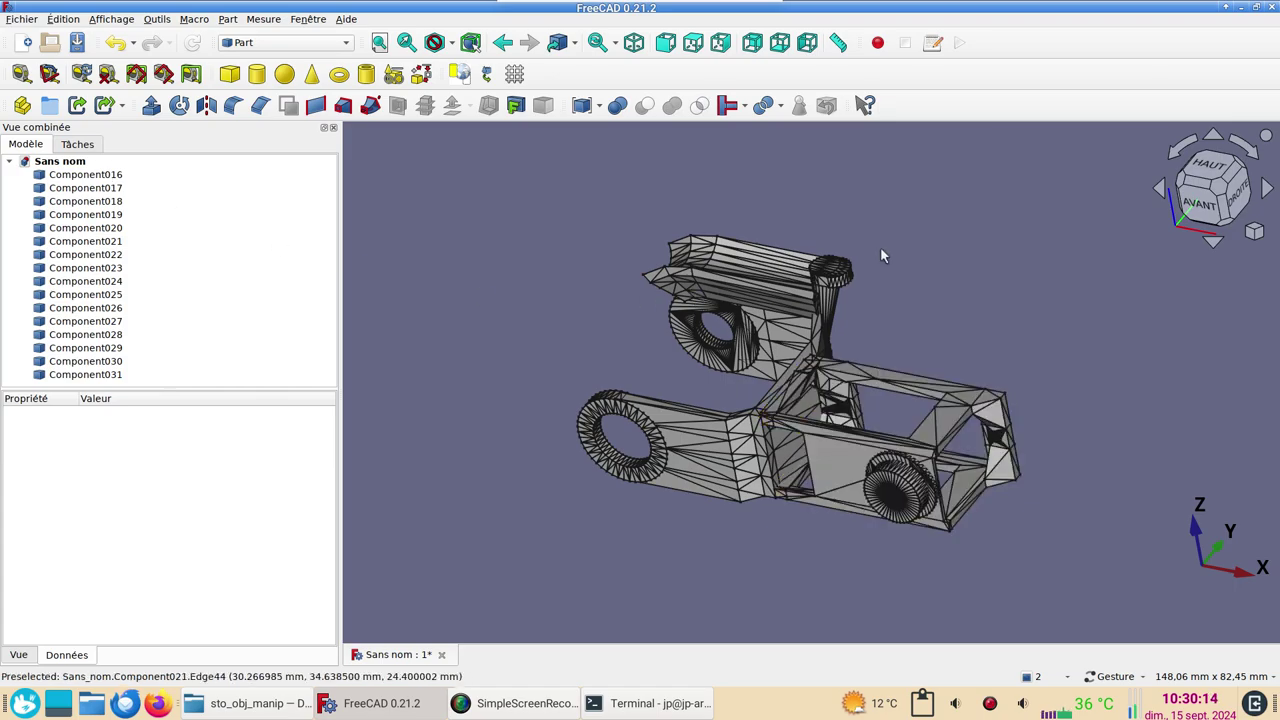
mouse_move(880, 254)
mouse_down()
mouse_move(1007, 302)
mouse_move(862, 318)
mouse_up()
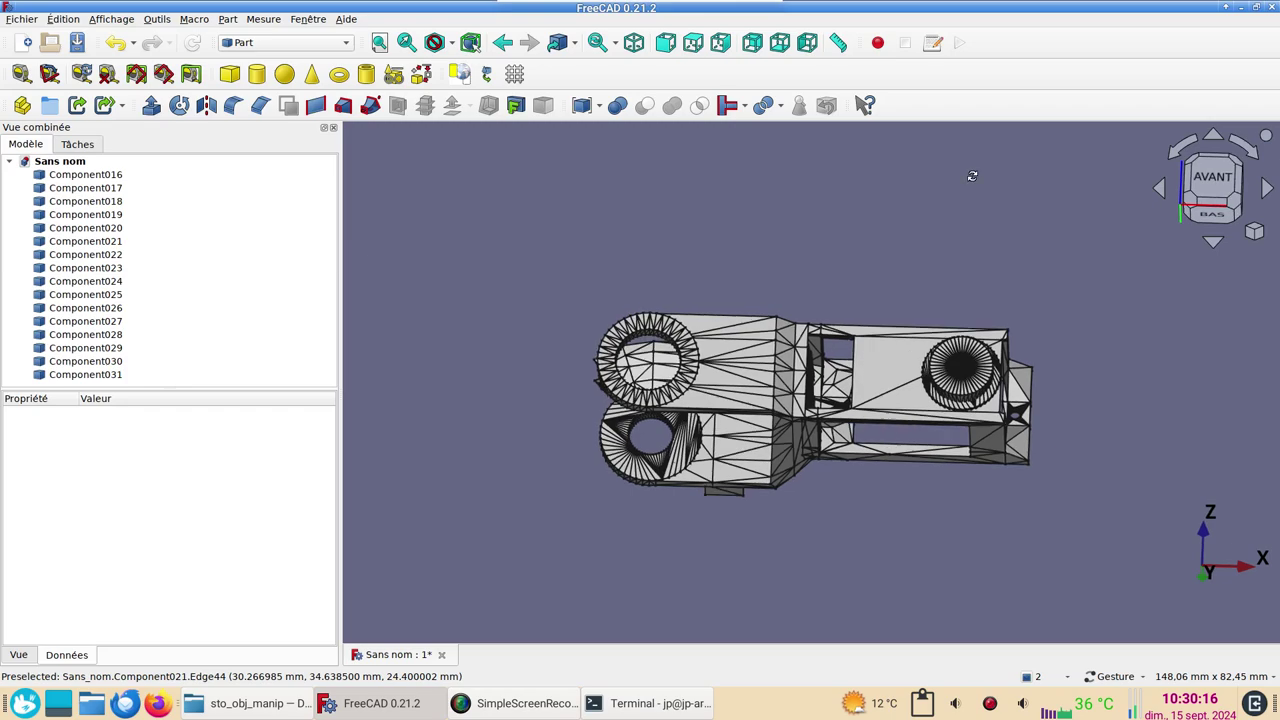
key(1)
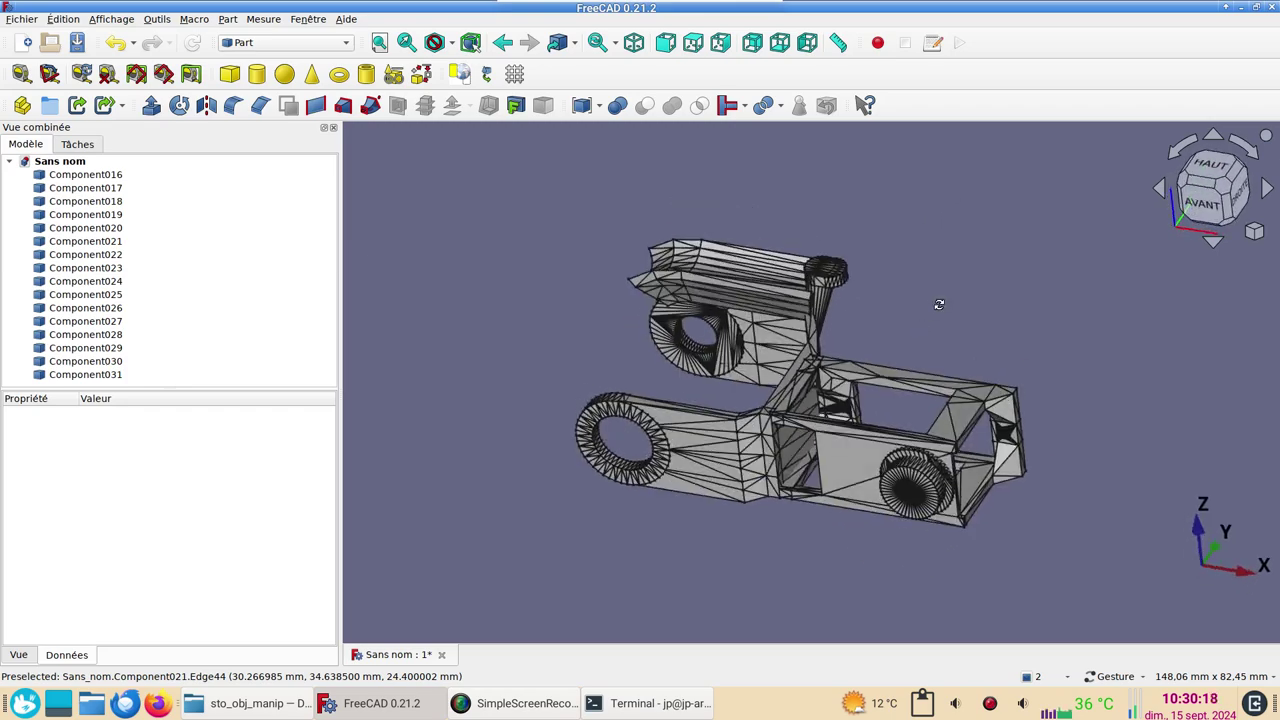
mouse_move(870, 384)
mouse_down()
mouse_move(956, 361)
mouse_move(951, 249)
mouse_up()
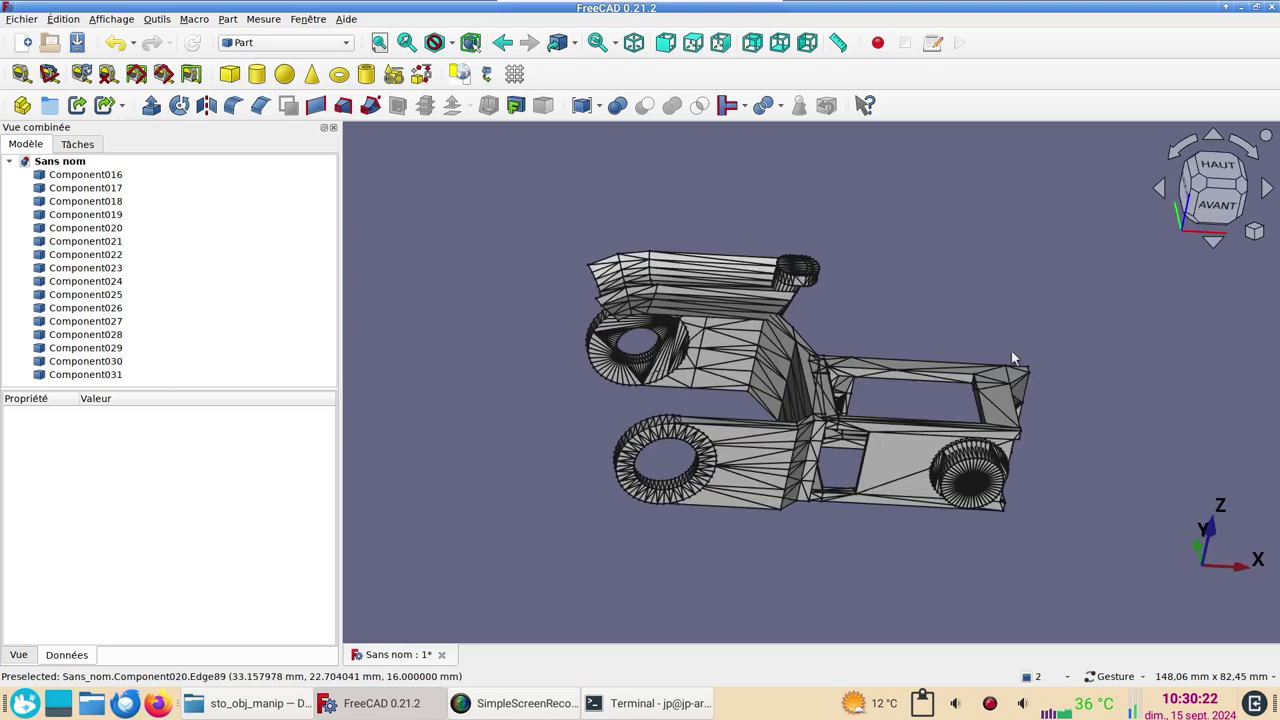
drag(954, 317, 570, 258)
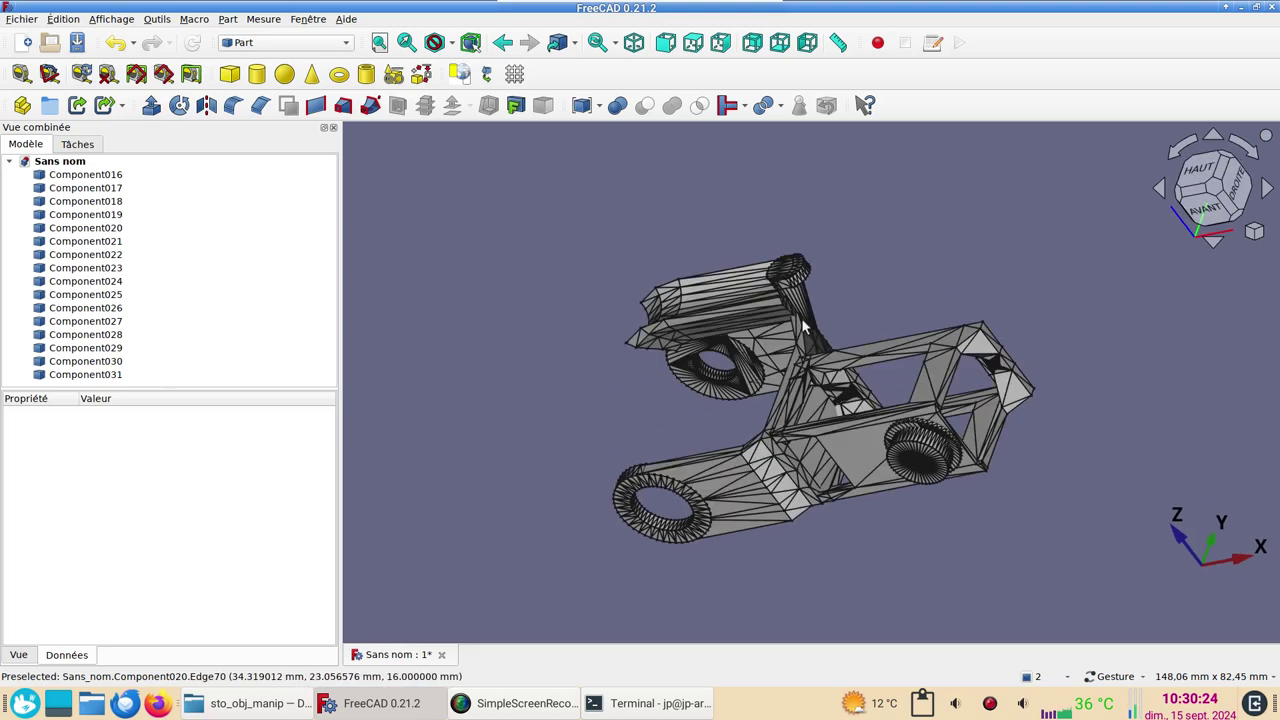
click(98, 178)
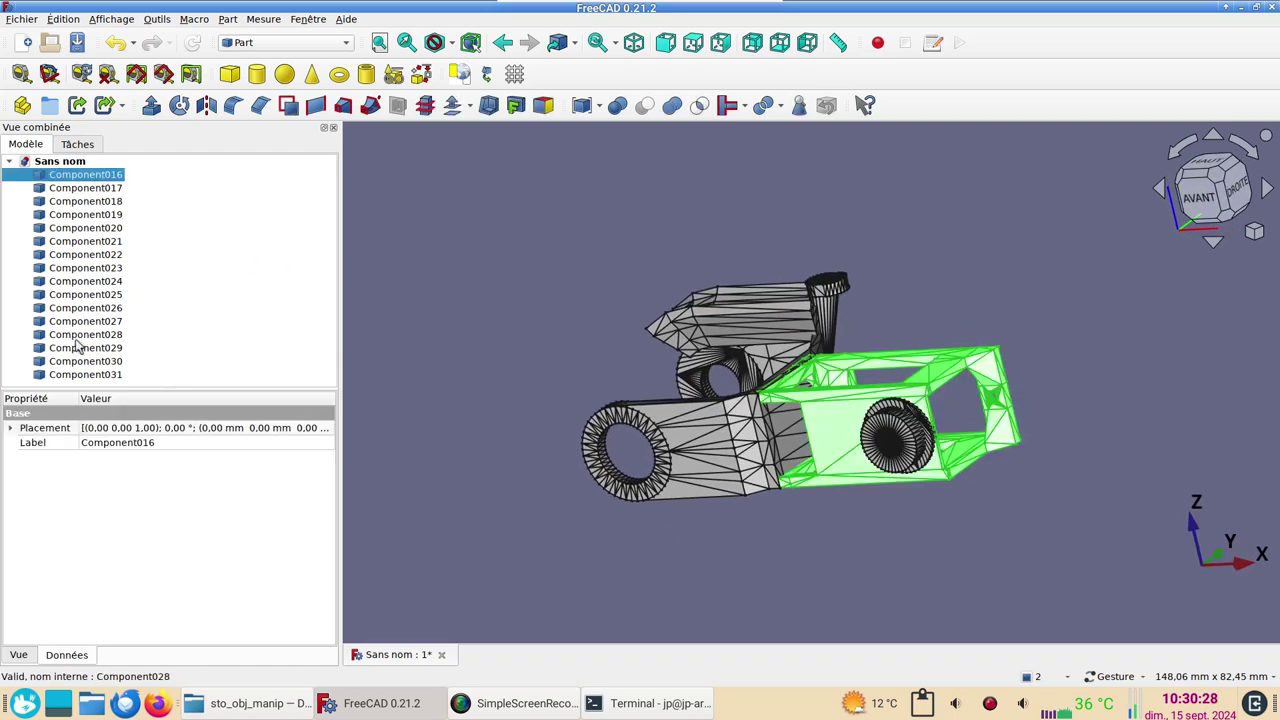
- Convert Component016 through Component031 to solids with Convertir en solide, then select the whole model
shift+click(90, 376)
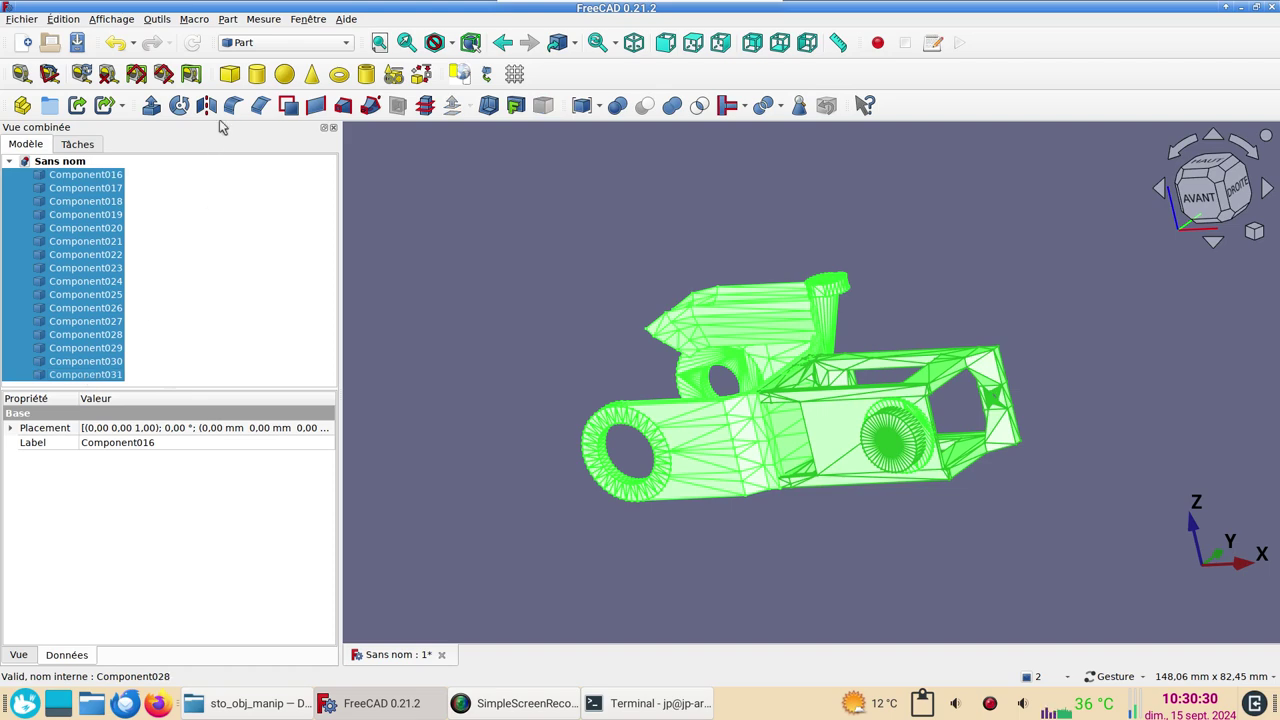
click(228, 20)
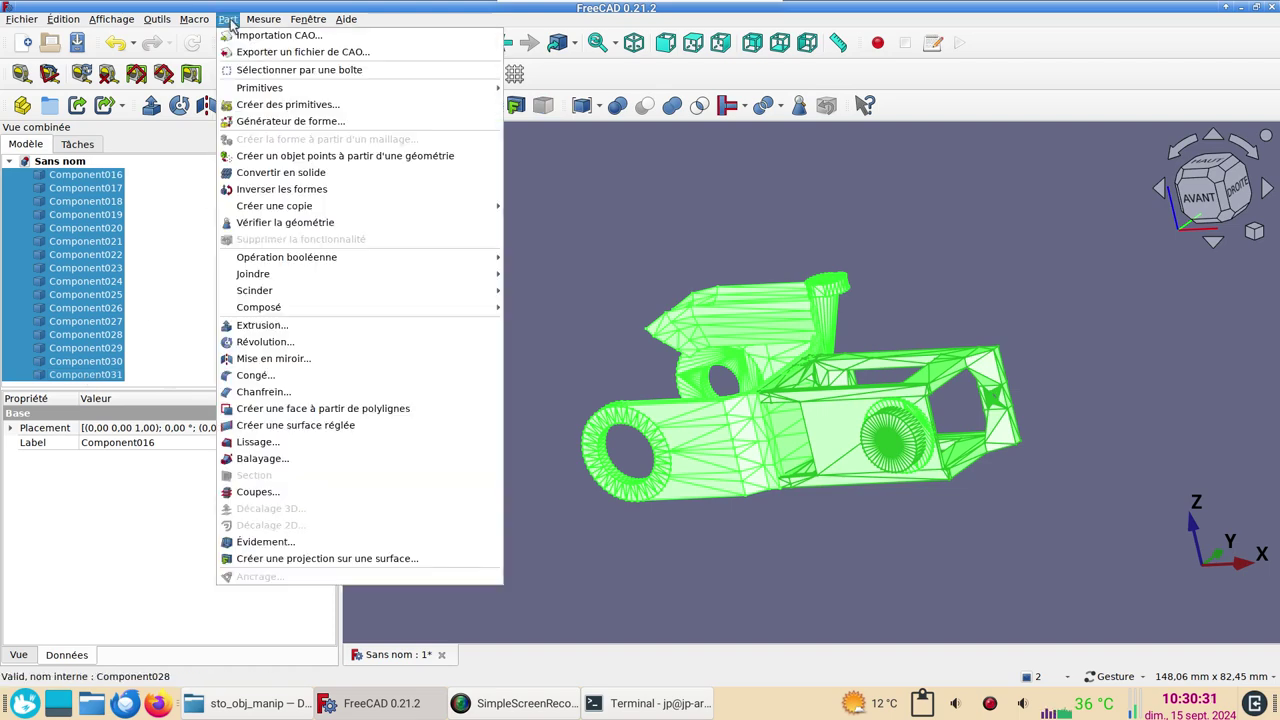
click(287, 175)
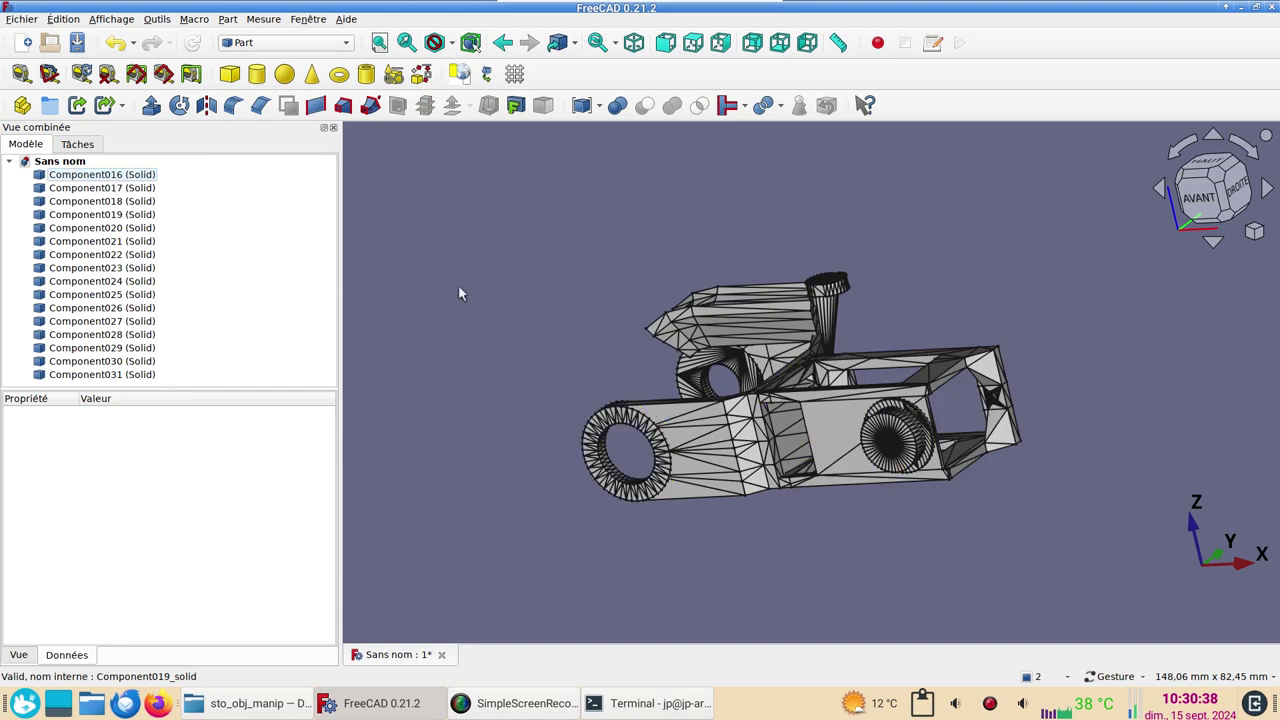
mouse_move(1081, 416)
mouse_down()
mouse_move(1094, 457)
mouse_move(1020, 439)
mouse_up()
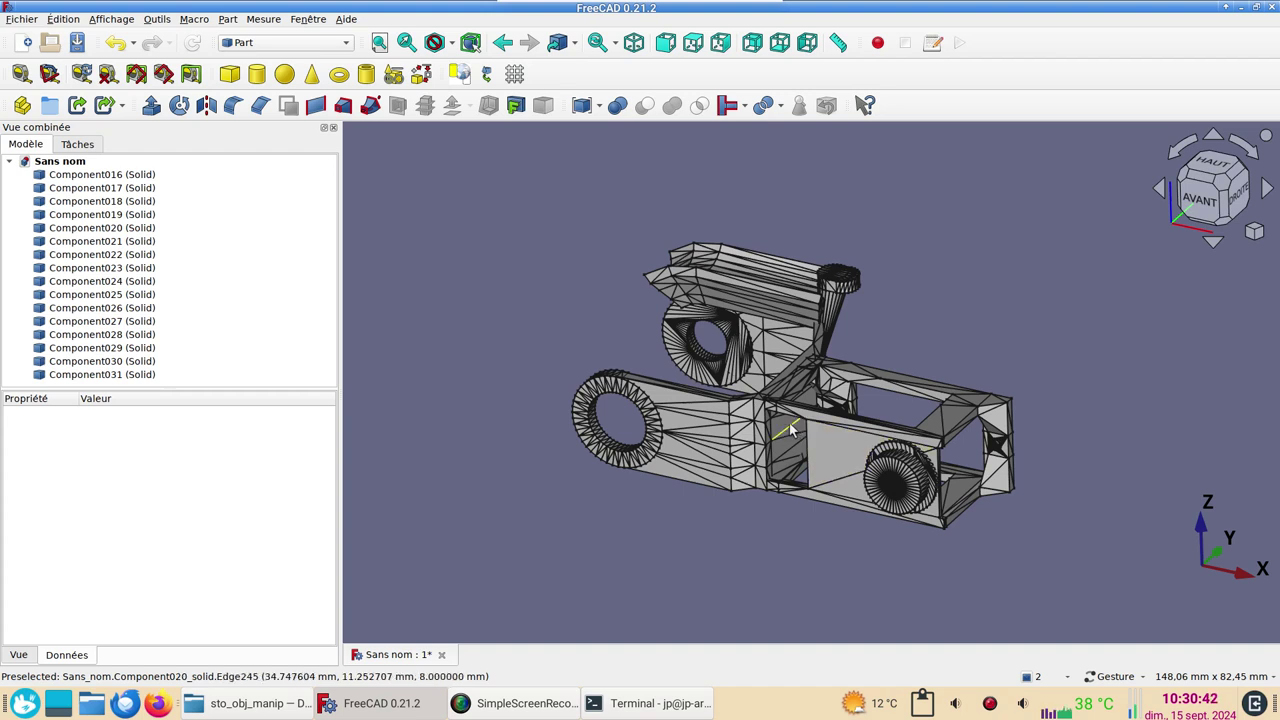
drag(523, 205, 1045, 551)
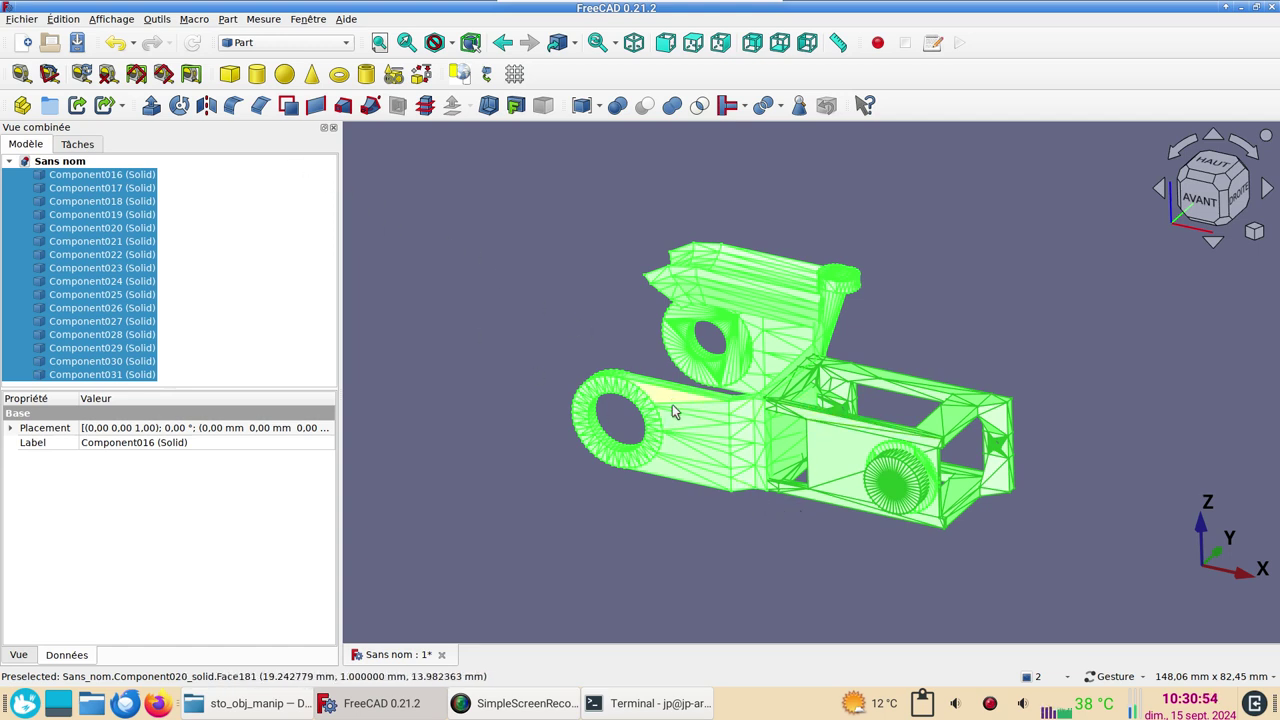
- Make refined copies of all solids with Affiner la forme and inspect the cleaned faces
click(224, 21)
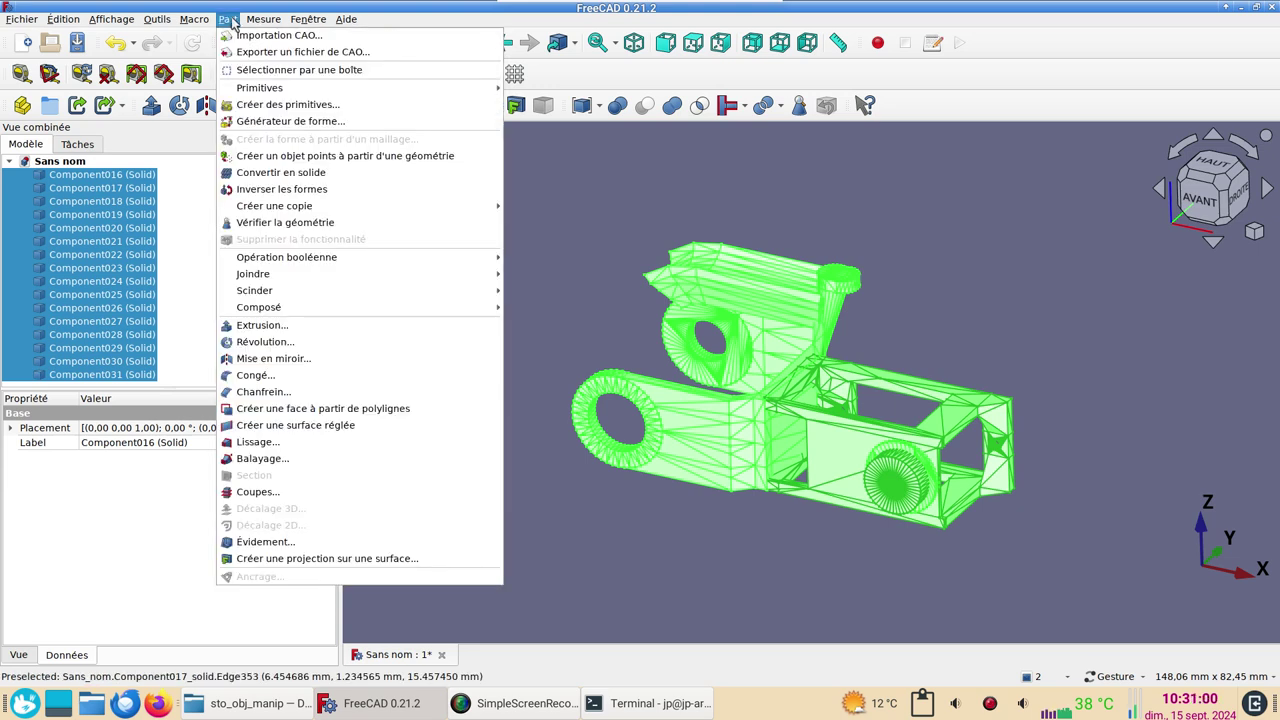
mouse_move(275, 206)
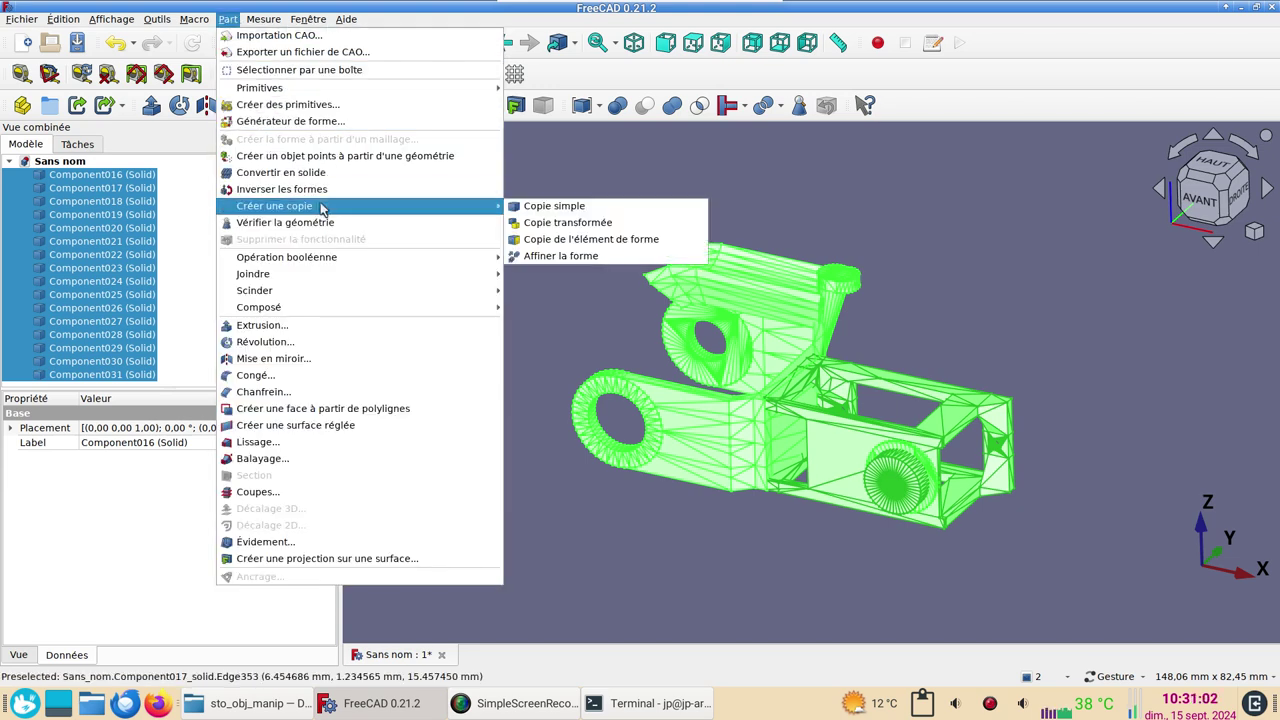
click(549, 257)
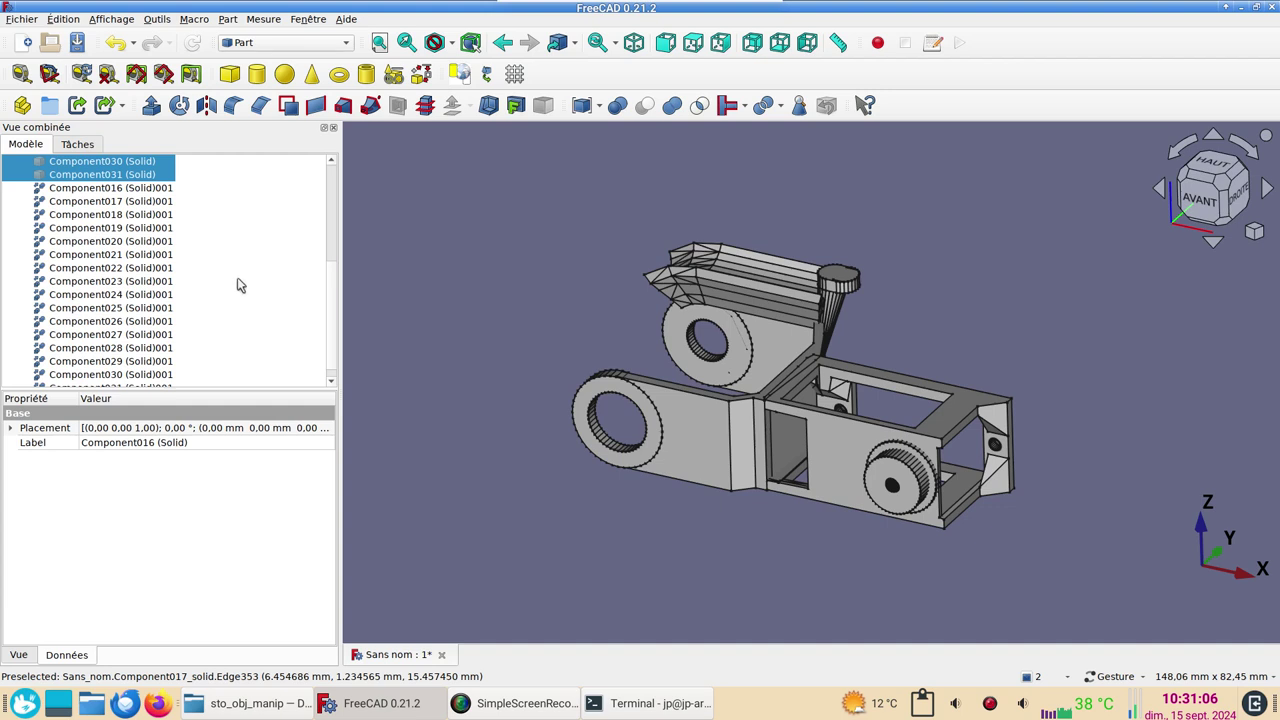
scroll(239, 285, up, 4)
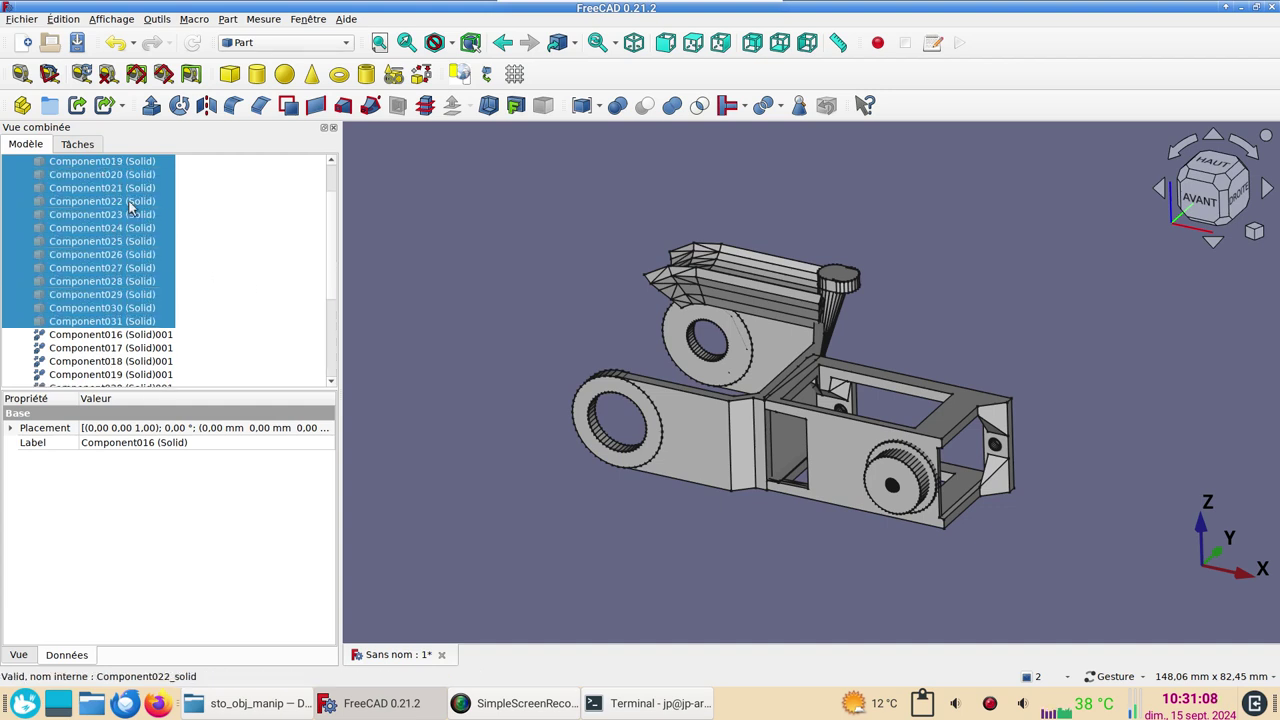
scroll(122, 212, down, 3)
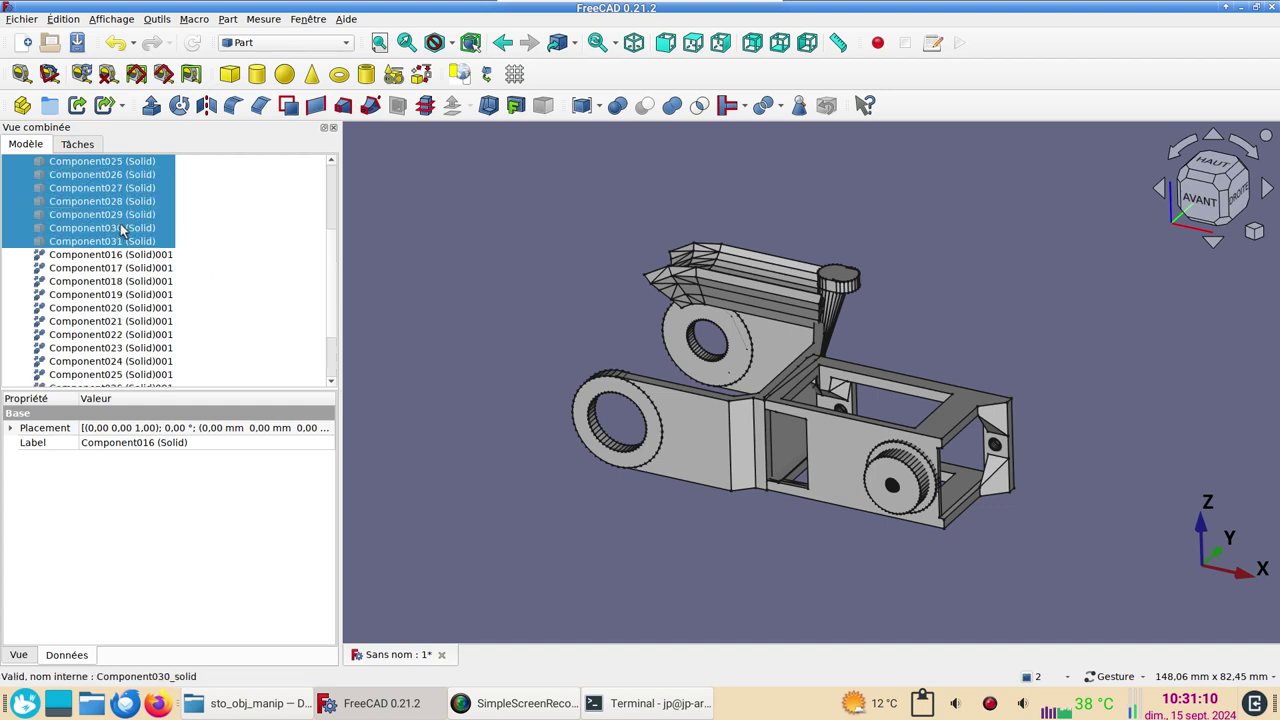
scroll(115, 200, down, 1)
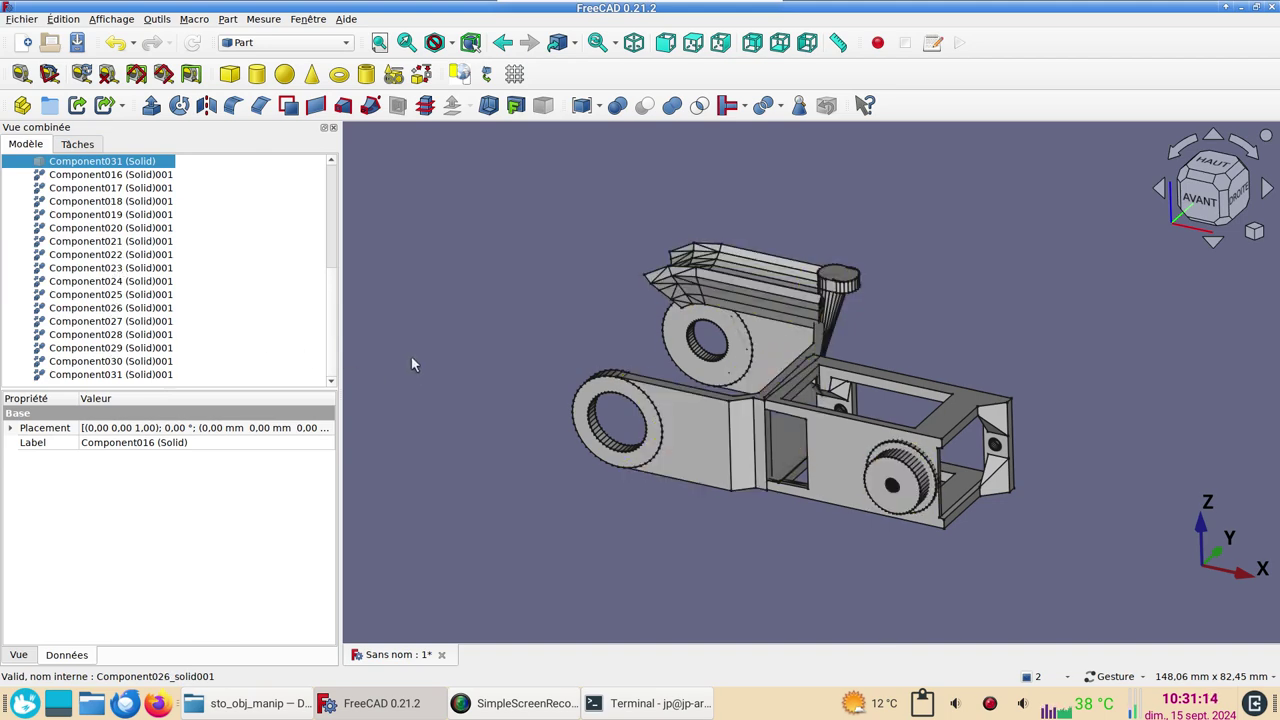
mouse_move(874, 311)
mouse_down()
mouse_move(1075, 302)
mouse_move(877, 385)
mouse_up()
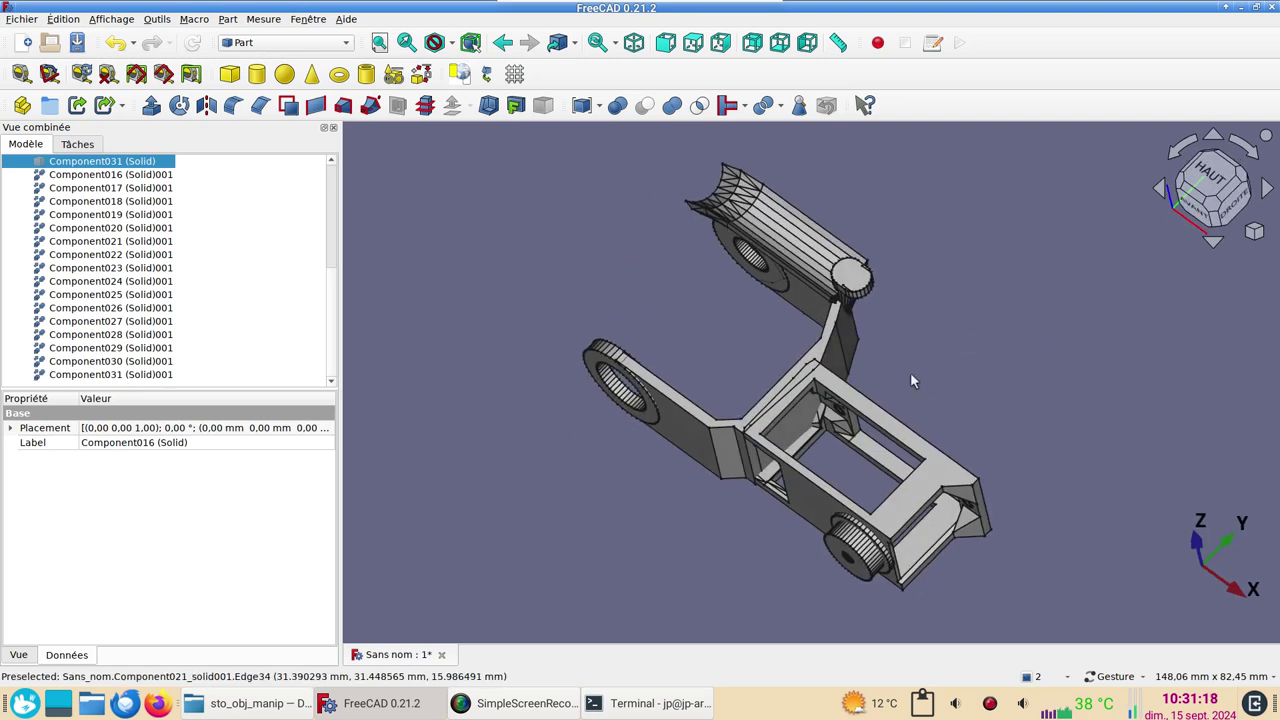
scroll(910, 380, up, 3)
scroll(935, 360, down, 1)
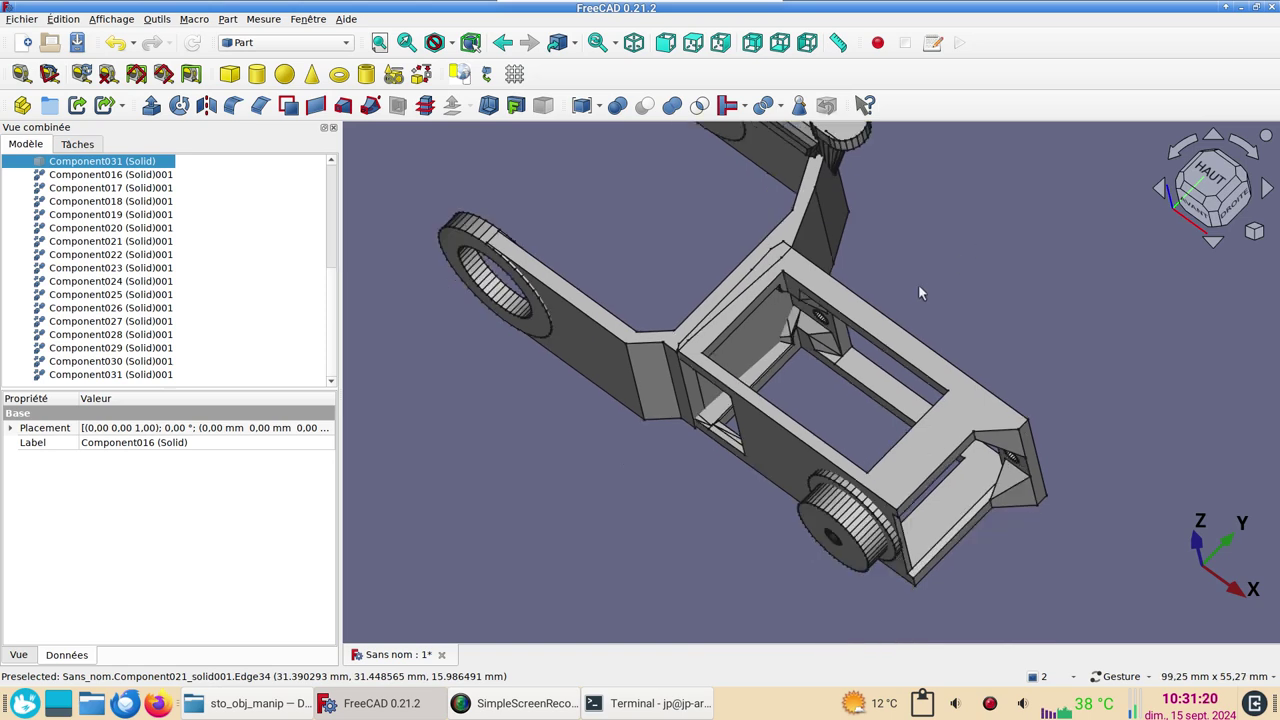
- Fuse the frame Component016 and the arm Component020 into a single Fusion
click(873, 323)
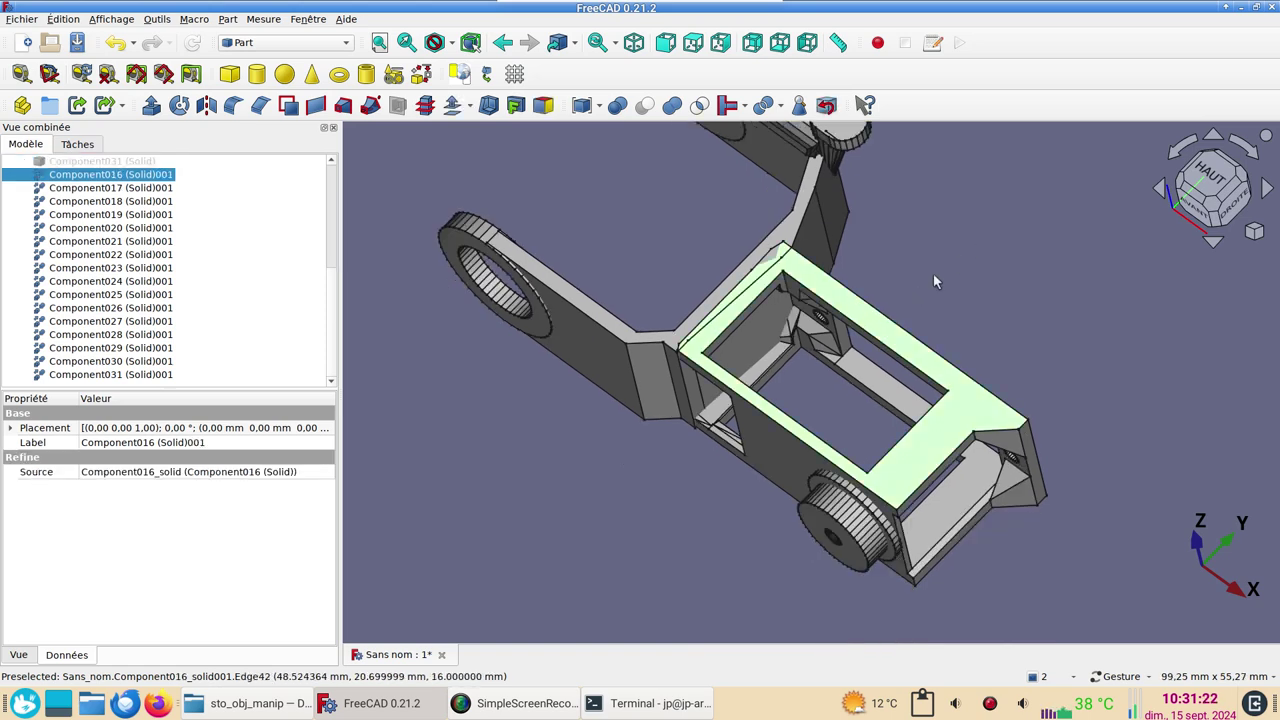
key(space)
key(space)
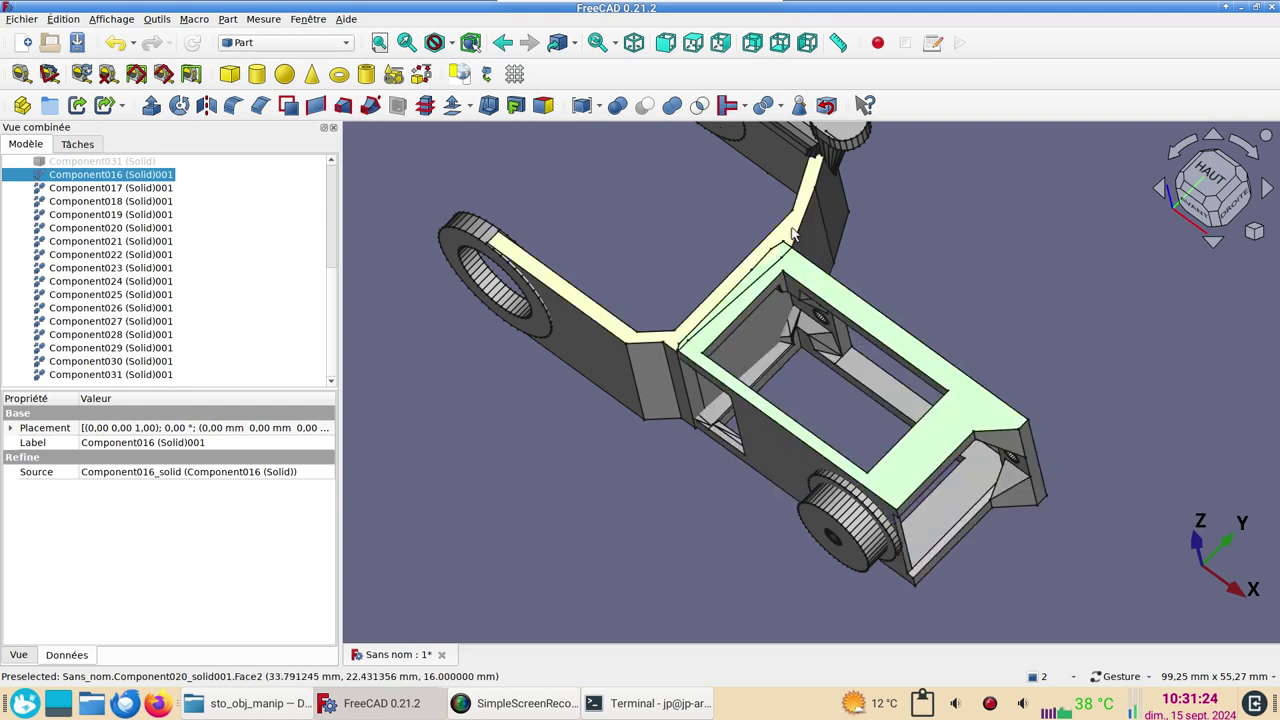
click(801, 234)
key(space)
key(space)
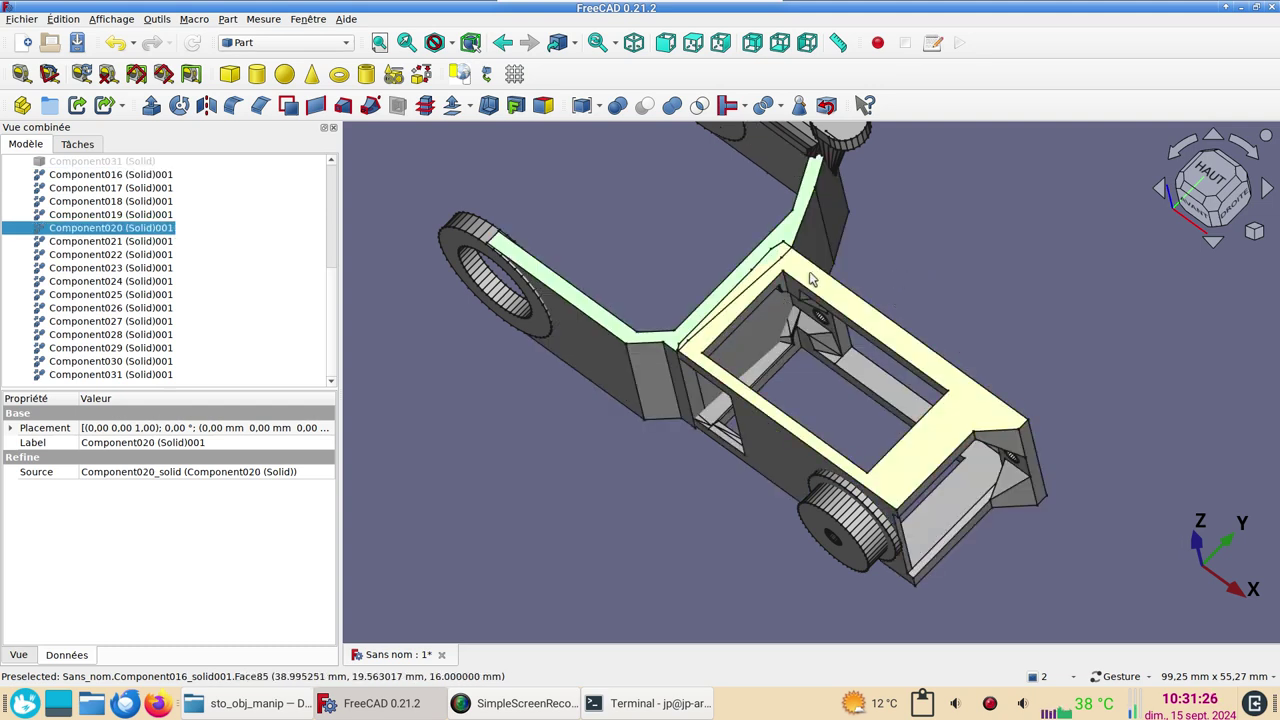
click(809, 271)
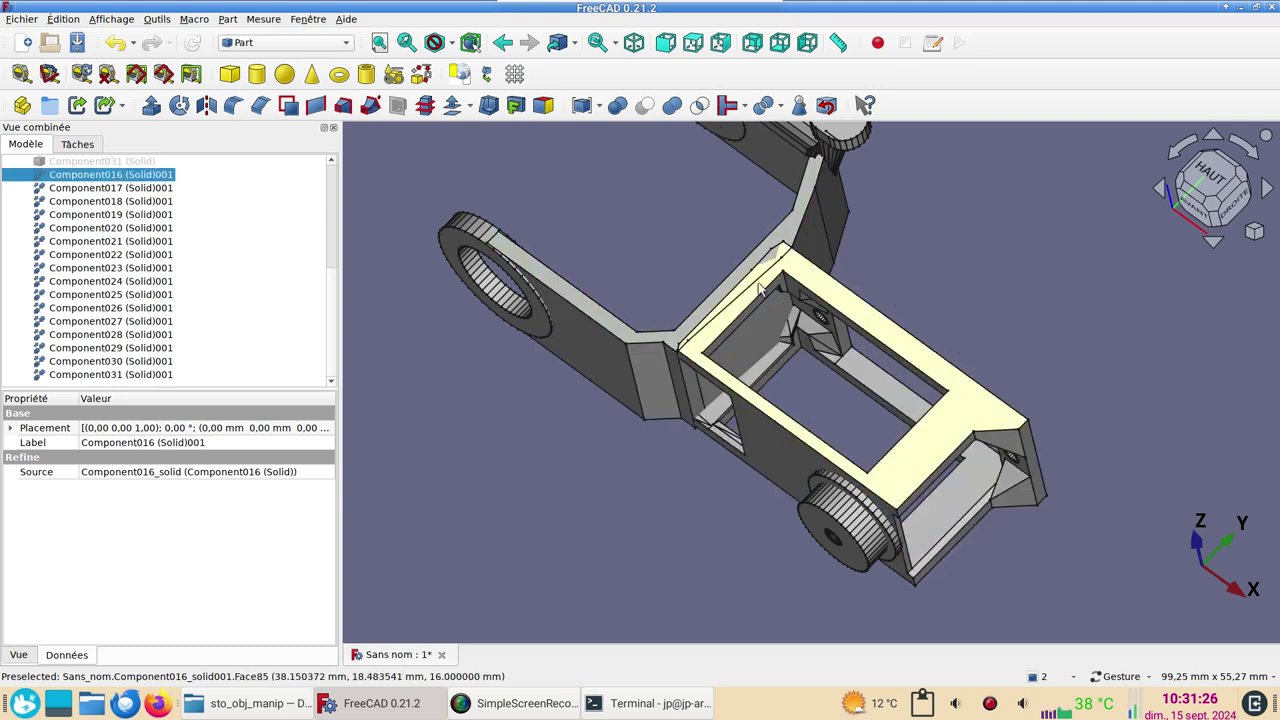
ctrl+click(598, 319)
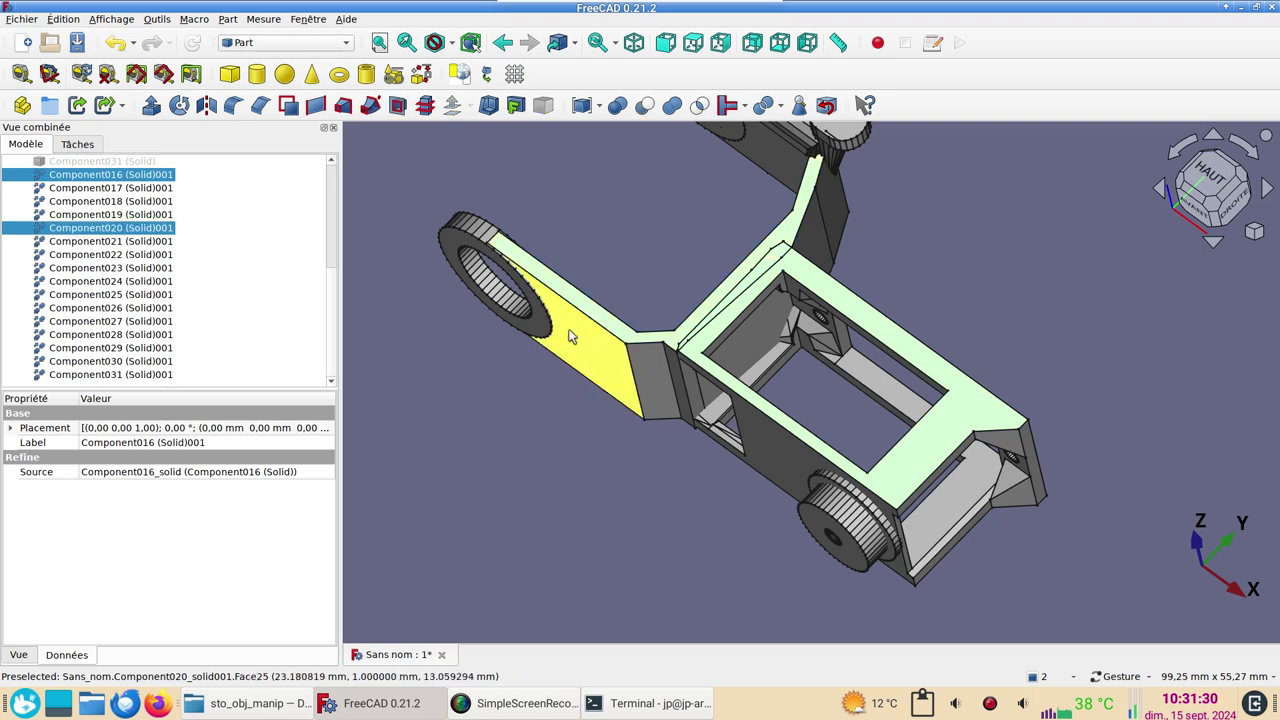
click(677, 112)
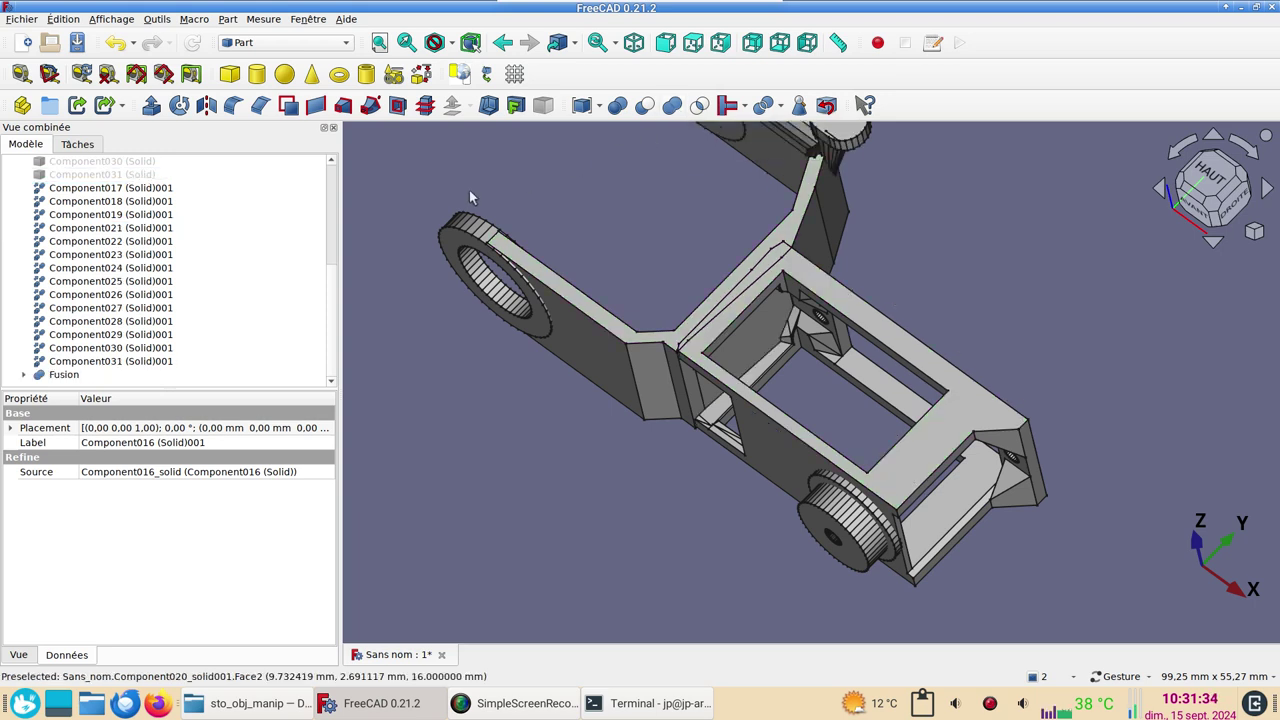
- Refine the Fusion into the clean solid Fusion001
click(62, 376)
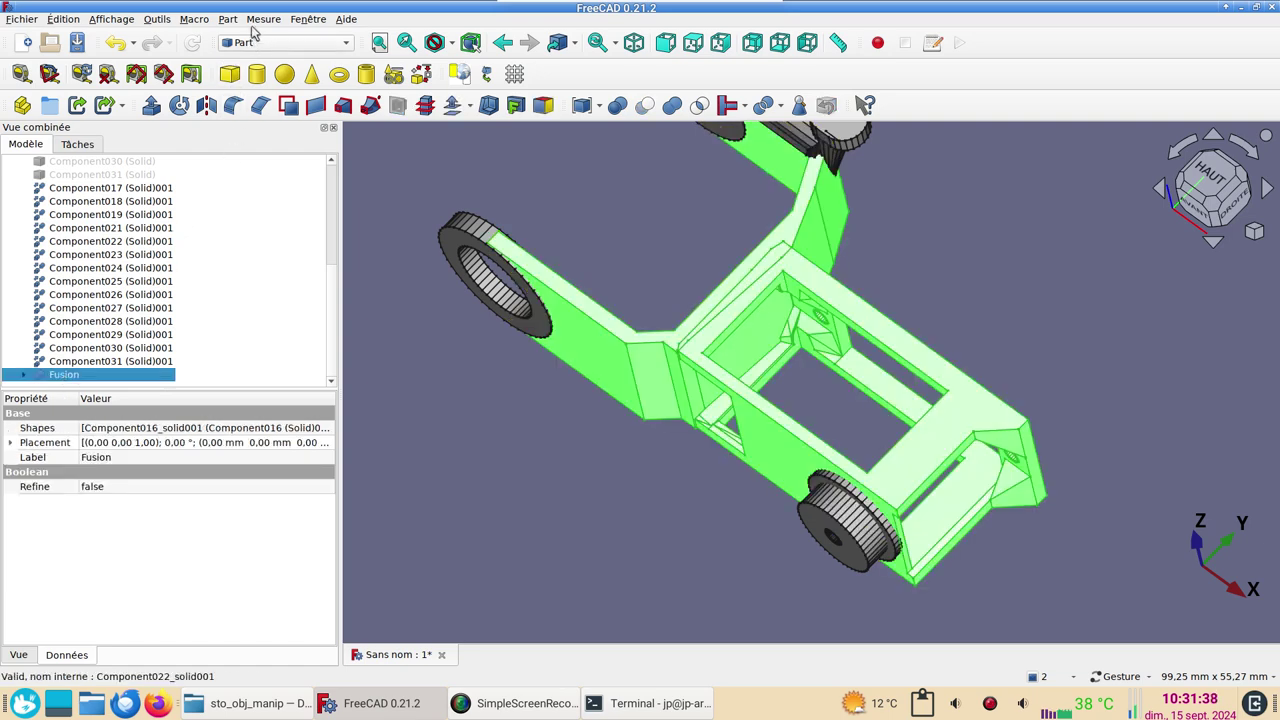
click(228, 19)
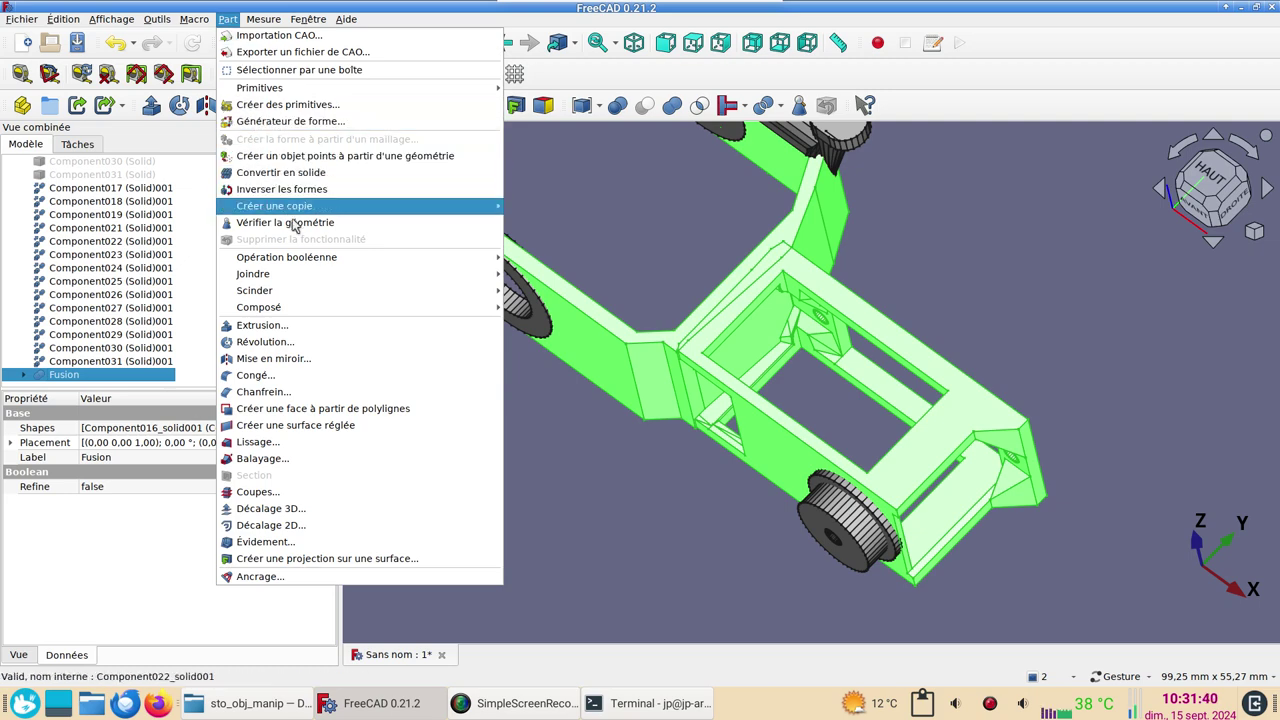
mouse_move(274, 206)
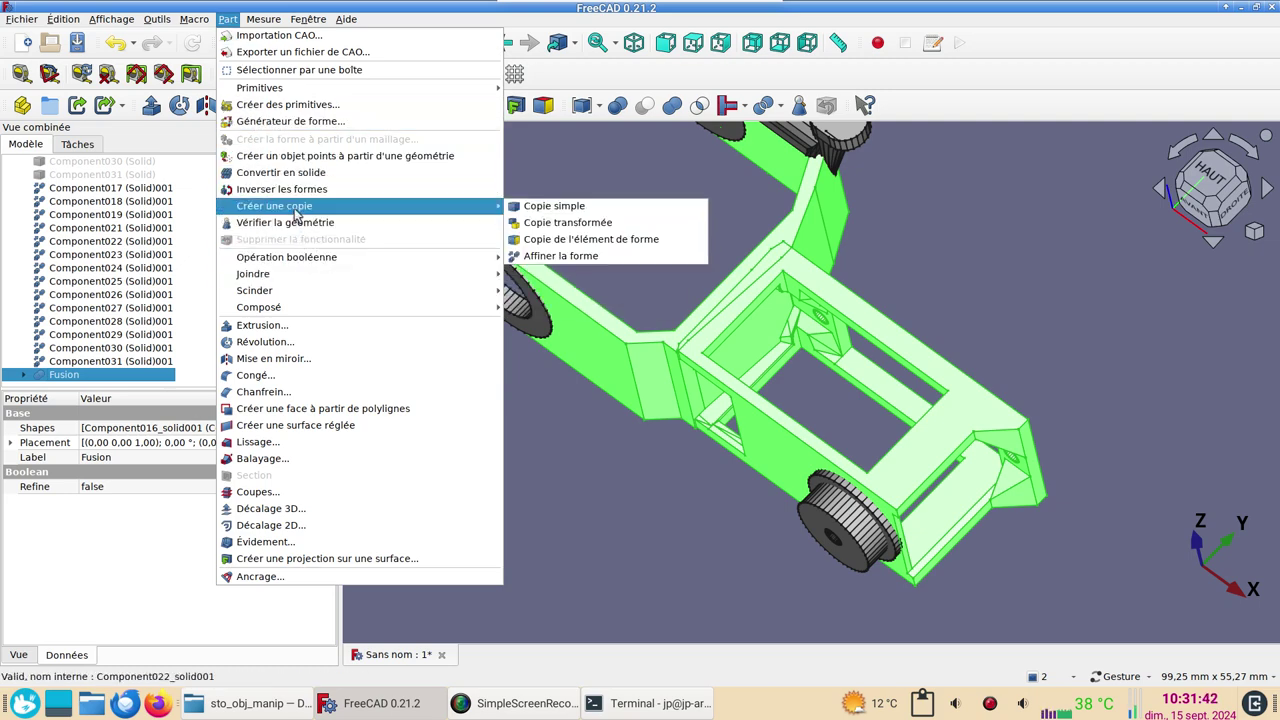
click(558, 256)
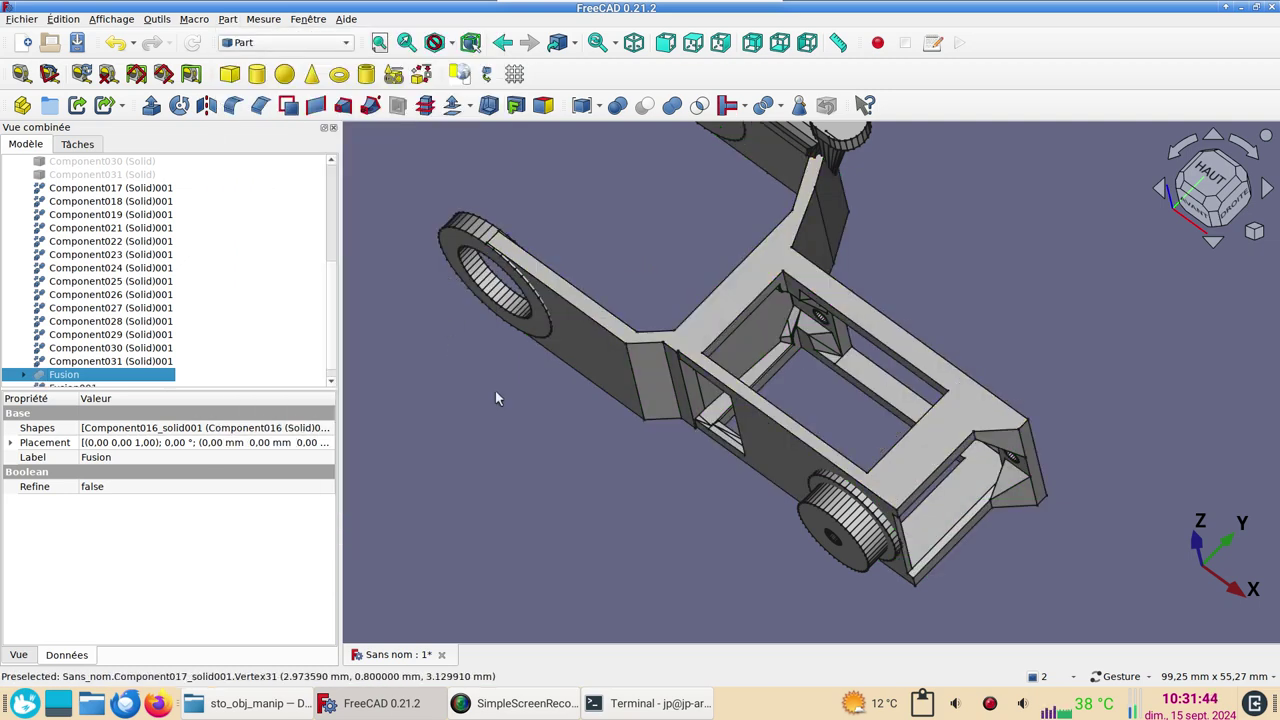
drag(495, 391, 613, 451)
- Select Fusion001 and settle on a straight front view of the model
click(609, 414)
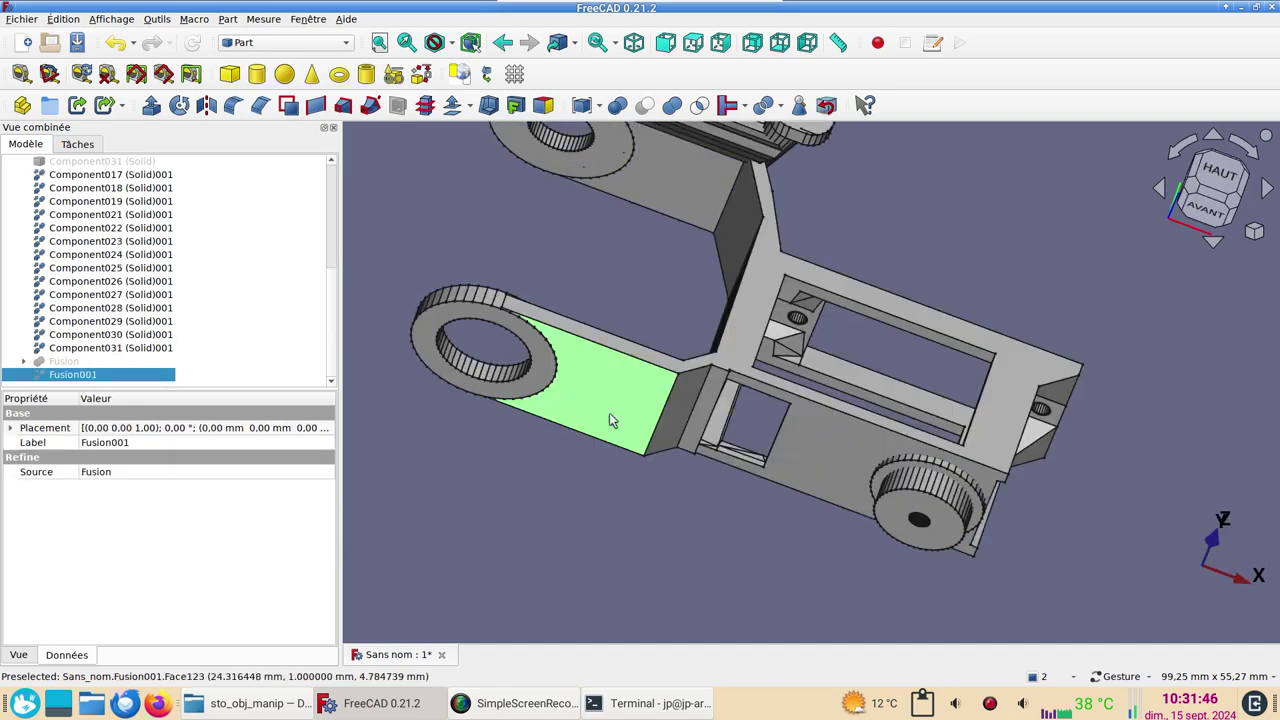
mouse_move(759, 510)
mouse_down()
mouse_move(760, 441)
mouse_move(790, 420)
mouse_up()
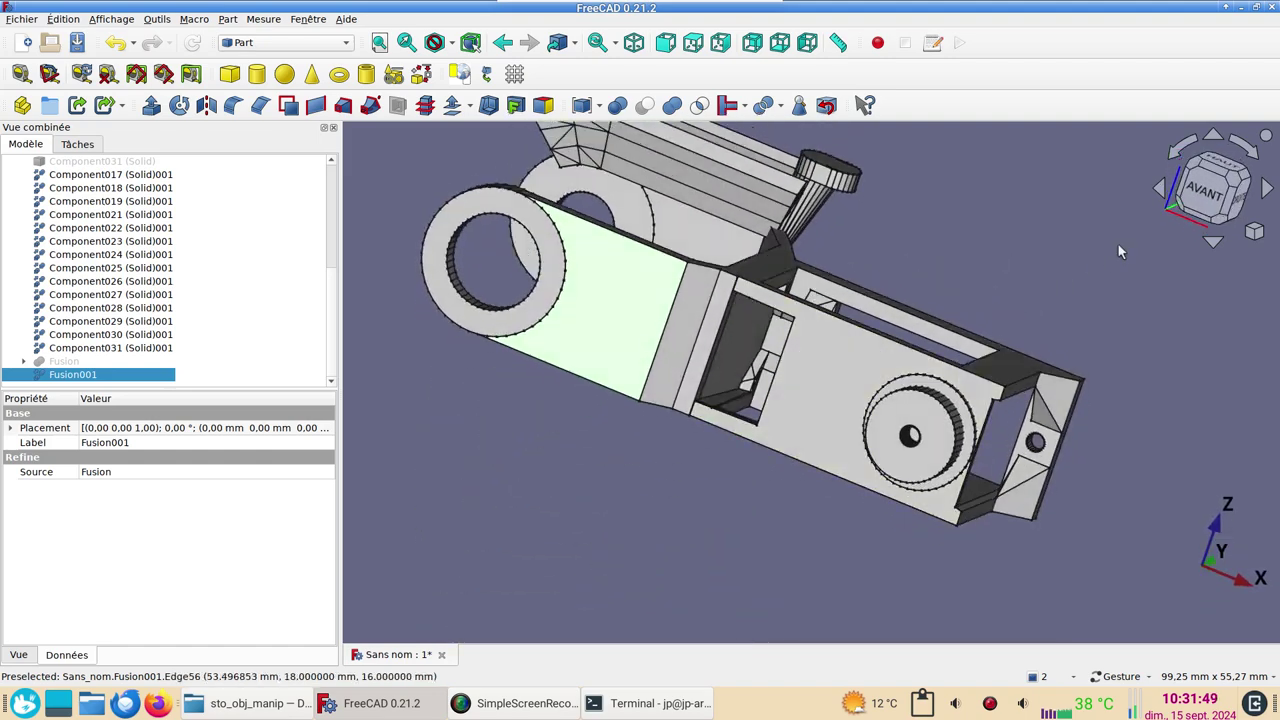
click(1208, 192)
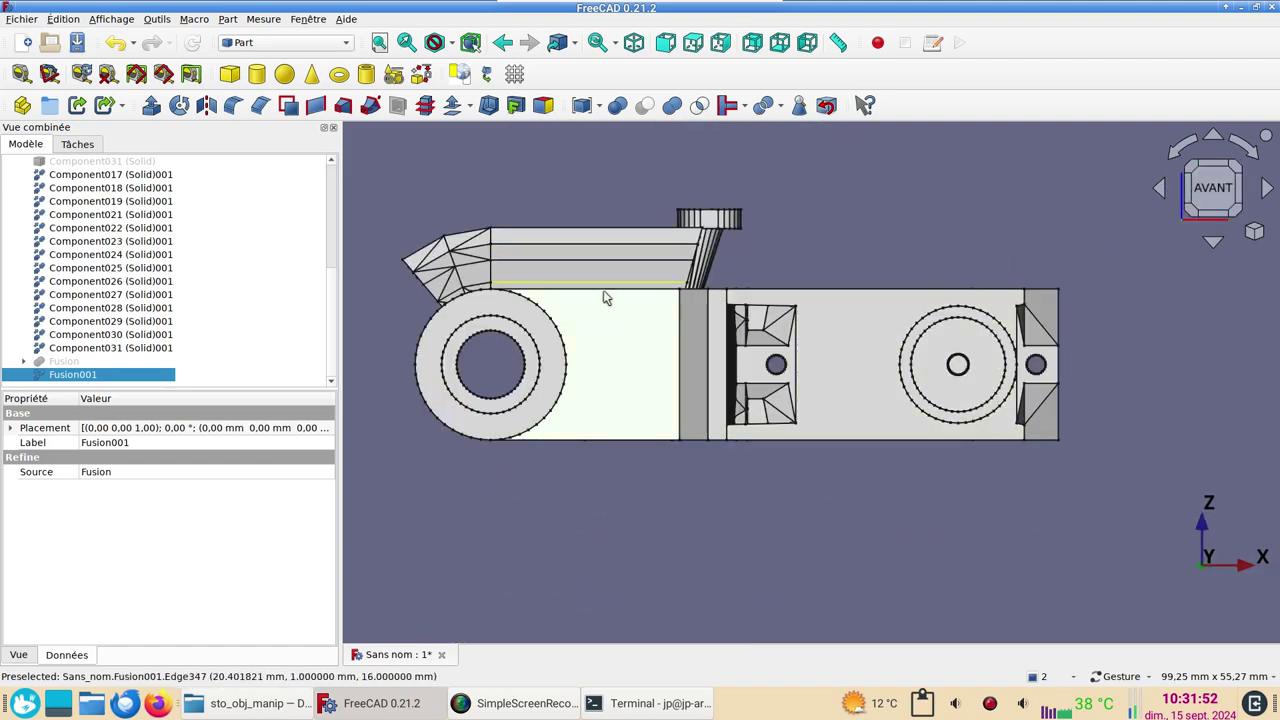
scroll(690, 328, down, 3)
drag(697, 323, 1012, 235)
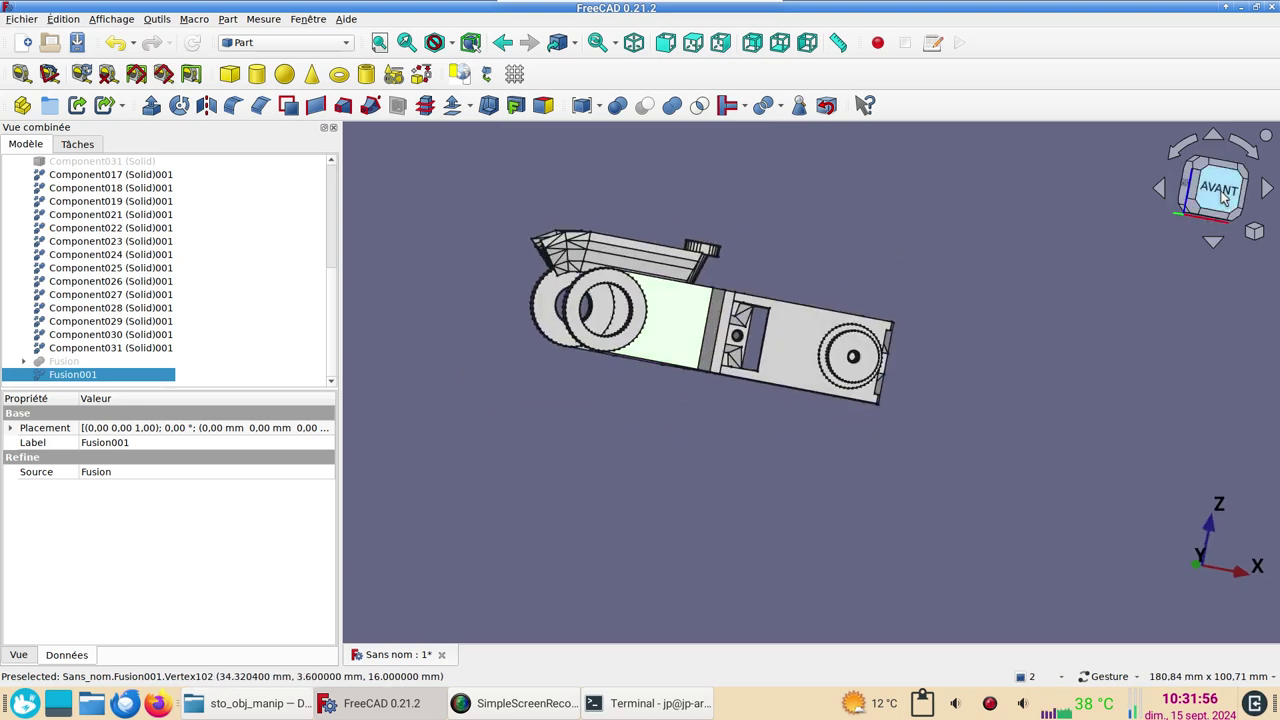
click(1226, 201)
scroll(840, 500, up, 5)
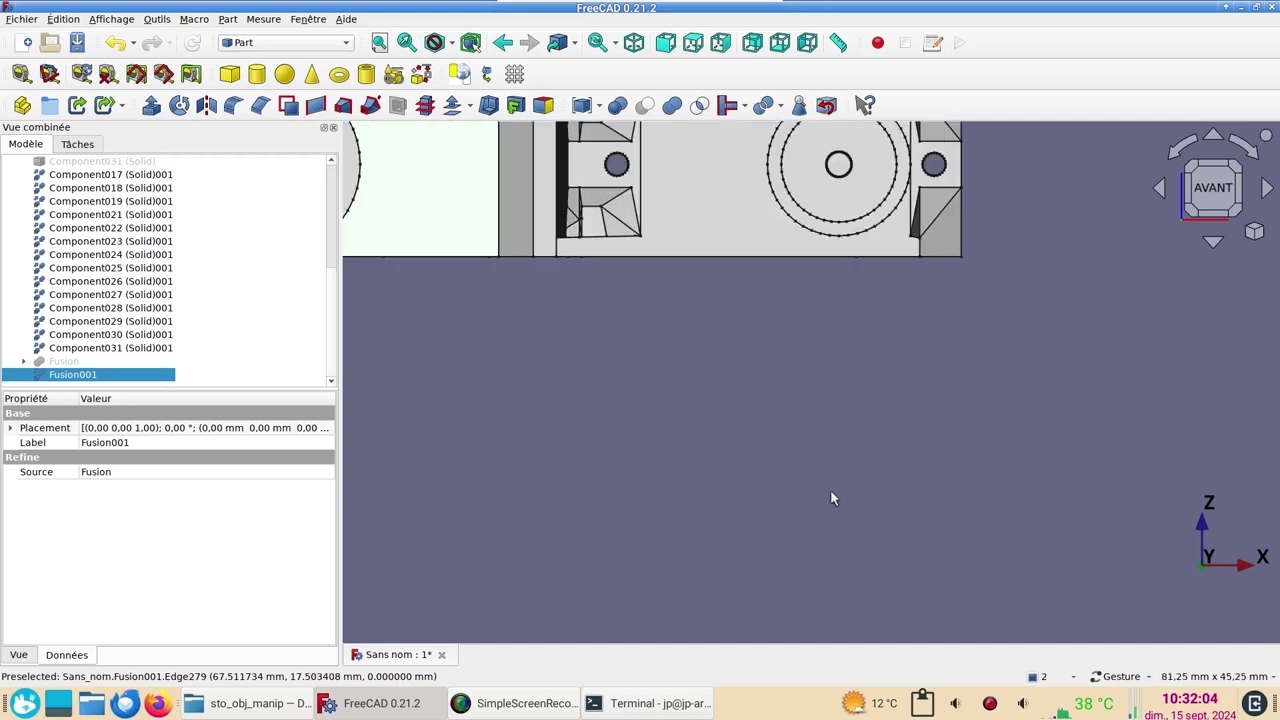
right_drag(830, 489, 861, 581)
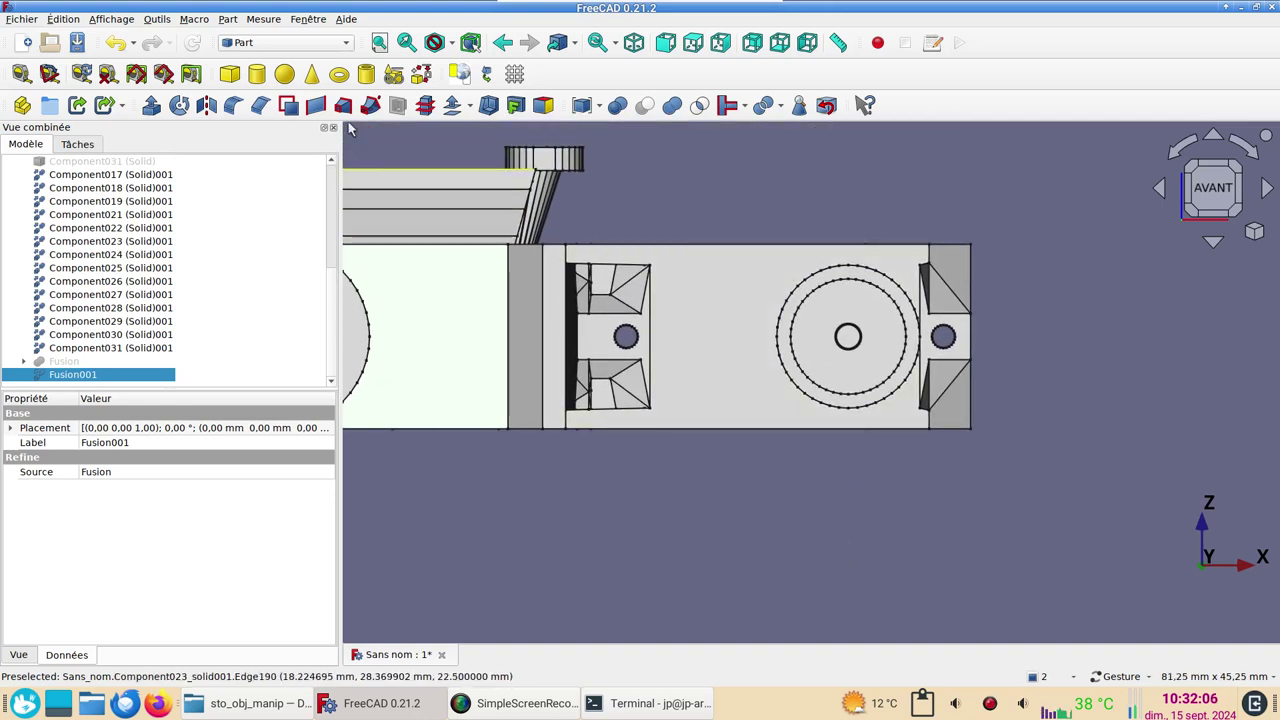
- Switch to Sketcher, show the model as wireframe (V,3), and clear the Fusion001 selection
click(315, 45)
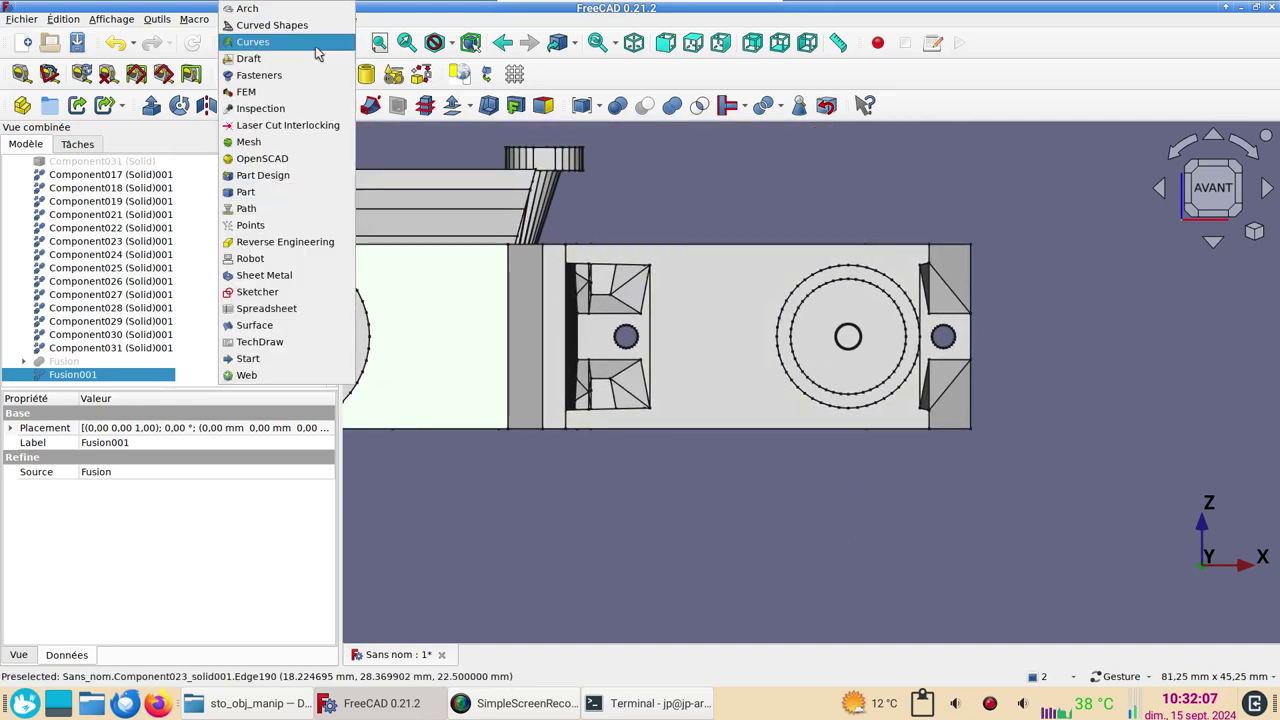
click(265, 292)
scroll(760, 460, down, 3)
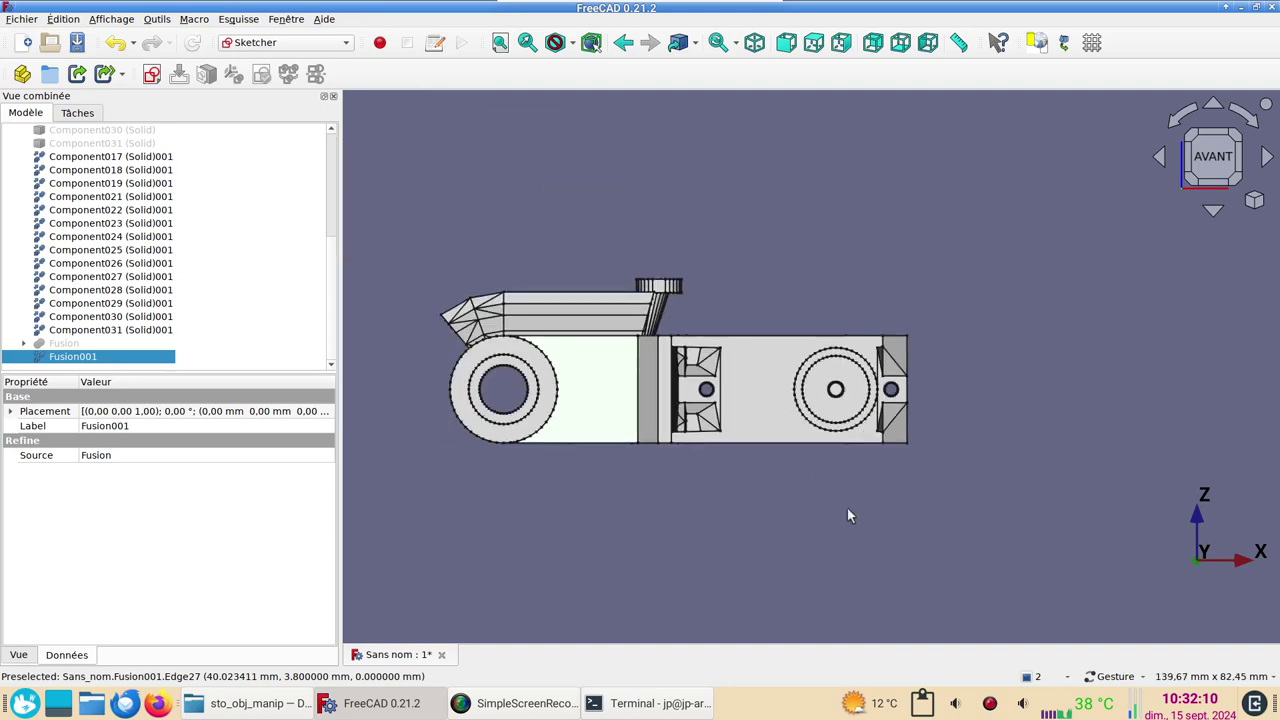
right_drag(847, 514, 780, 560)
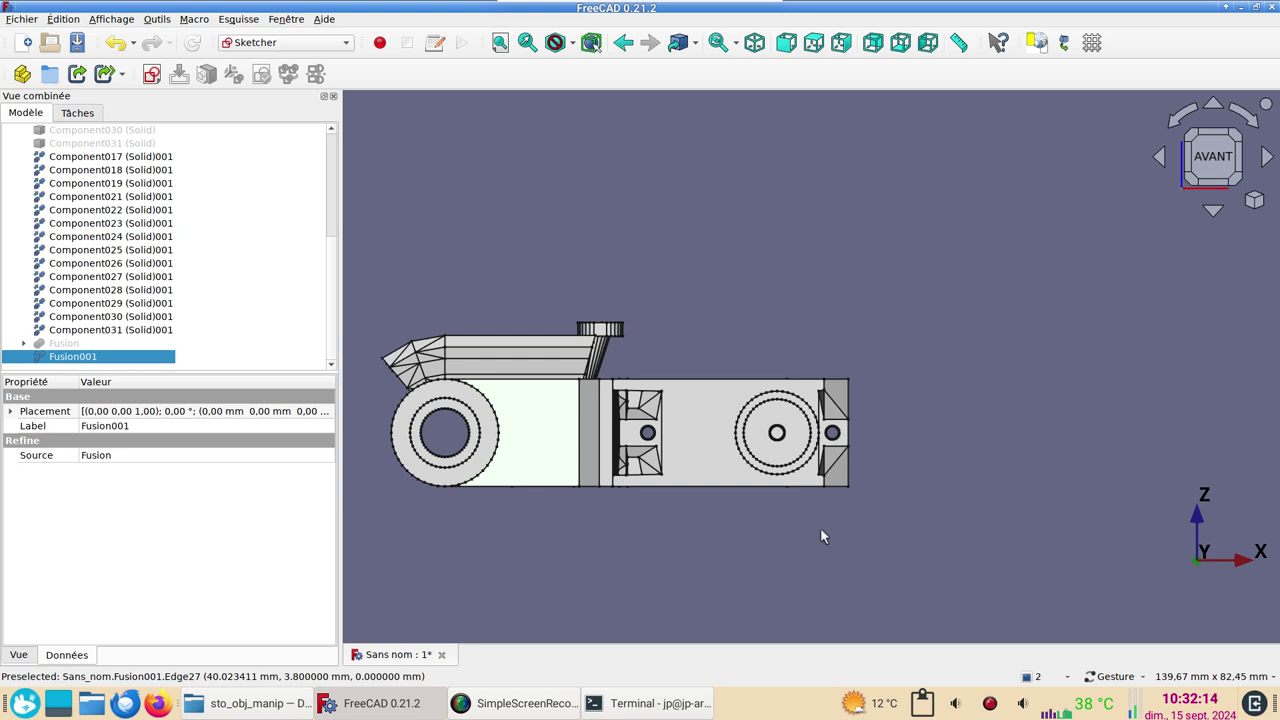
key(v)
key(3)
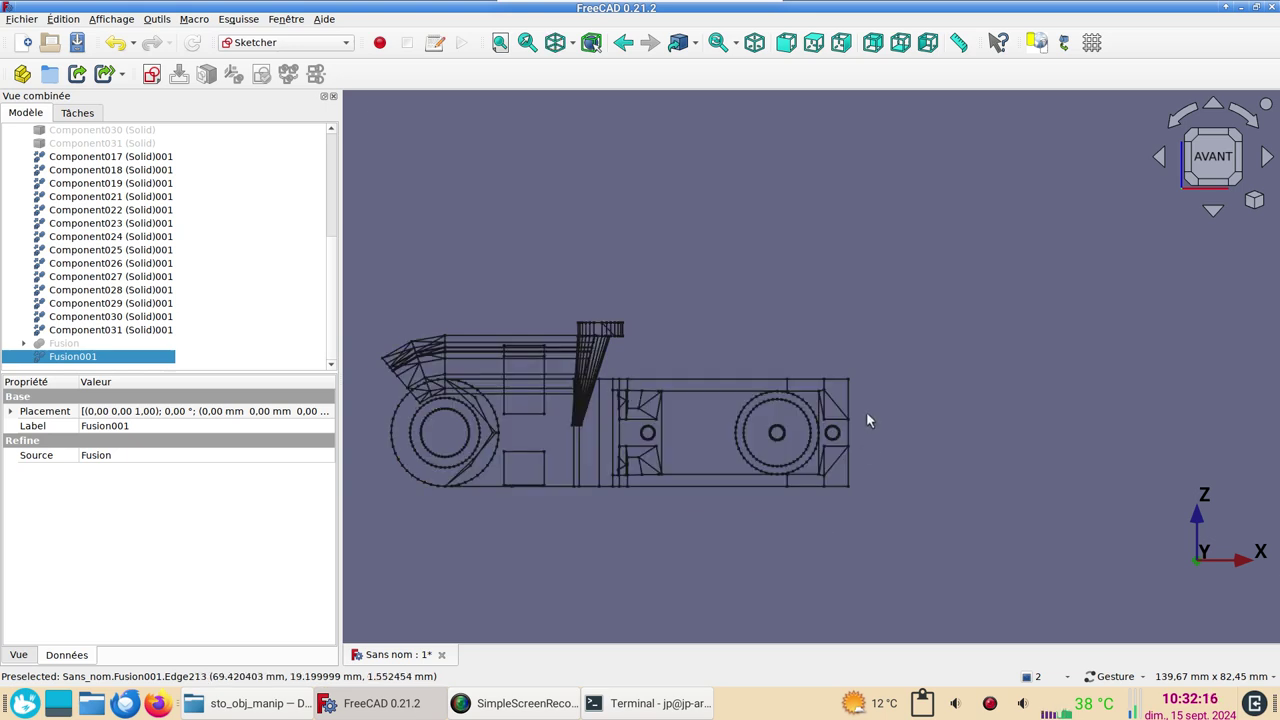
scroll(745, 460, up, 3)
scroll(750, 430, up, 2)
right_drag(758, 388, 731, 443)
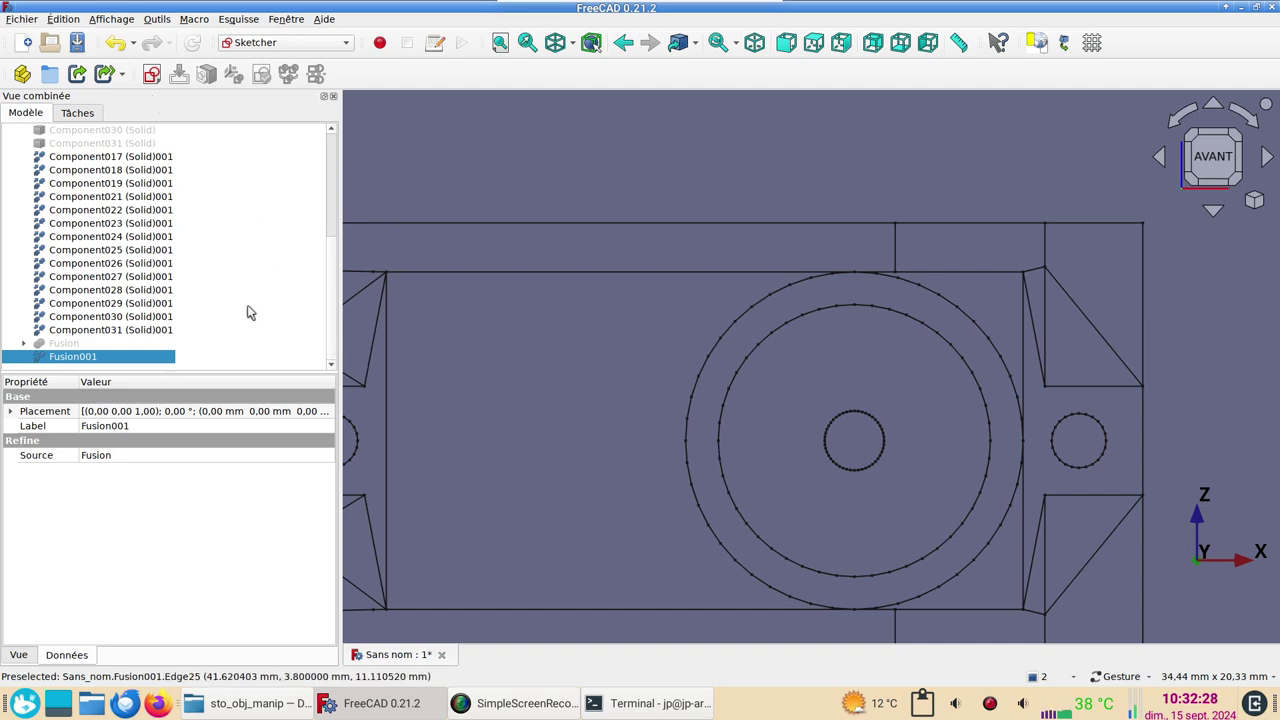
click(288, 288)
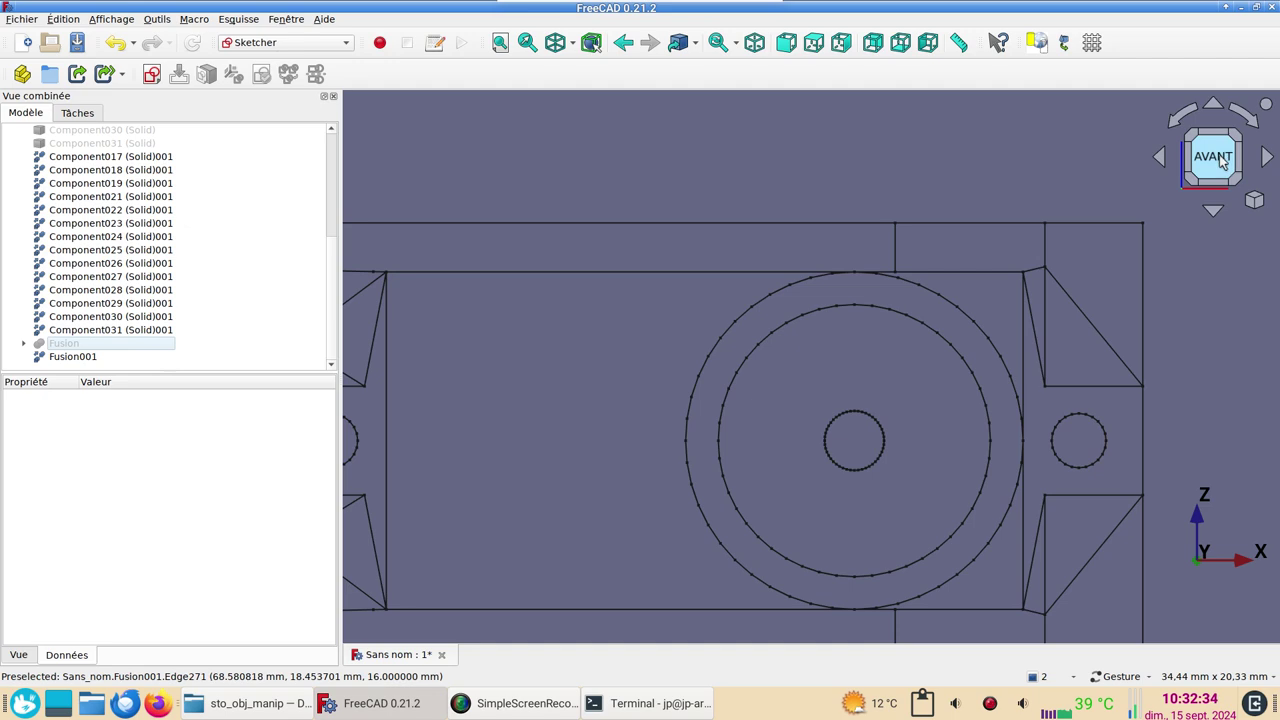
- Create a new sketch placed on the XZ plane
click(151, 75)
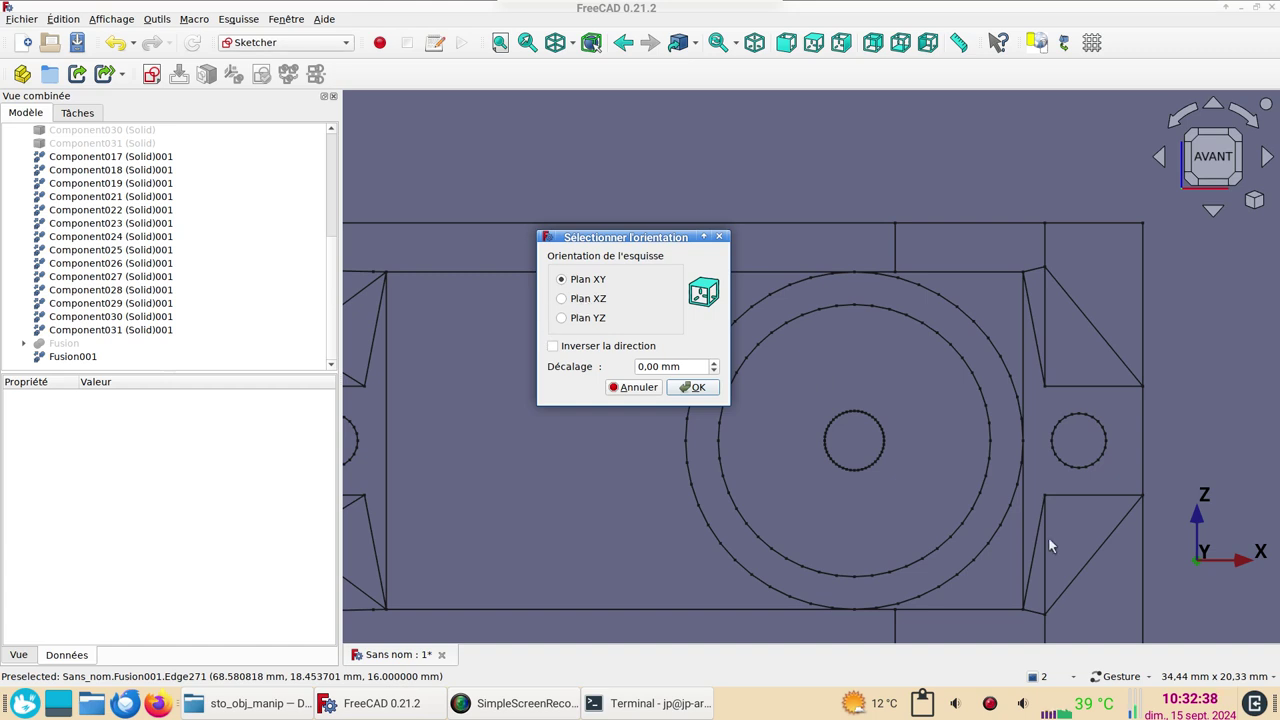
click(592, 303)
click(697, 387)
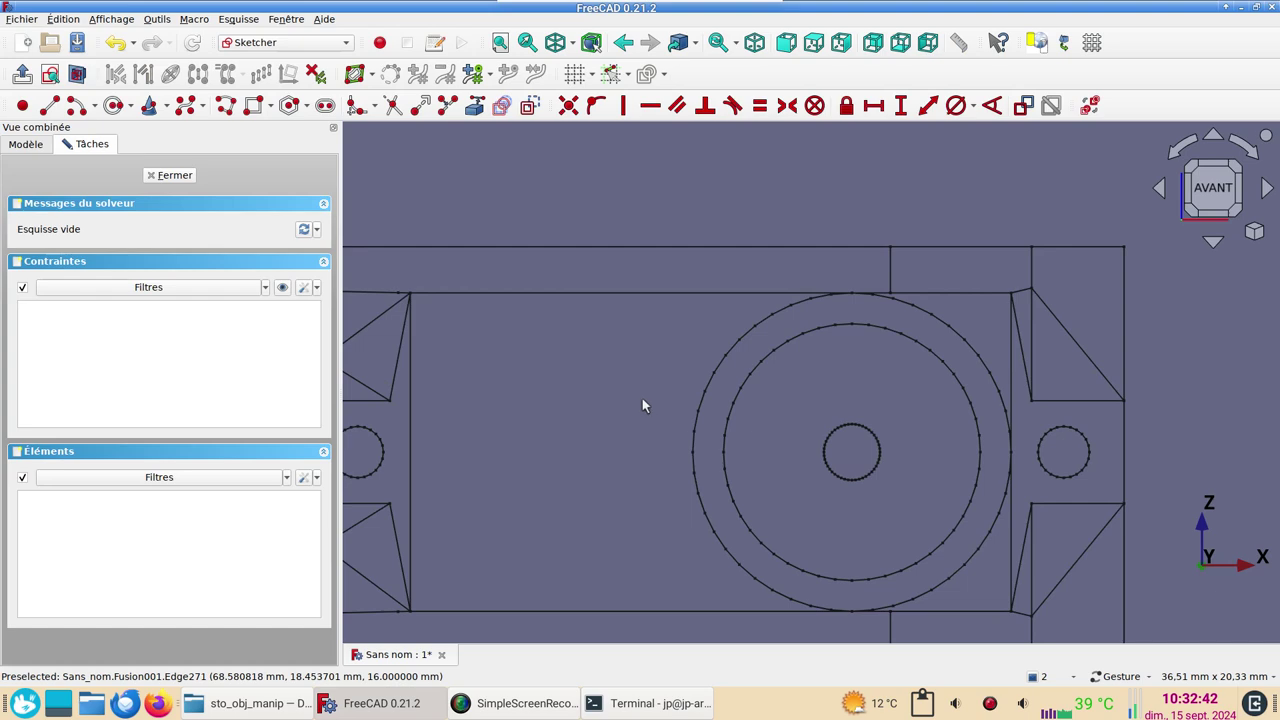
scroll(820, 493, up, 5)
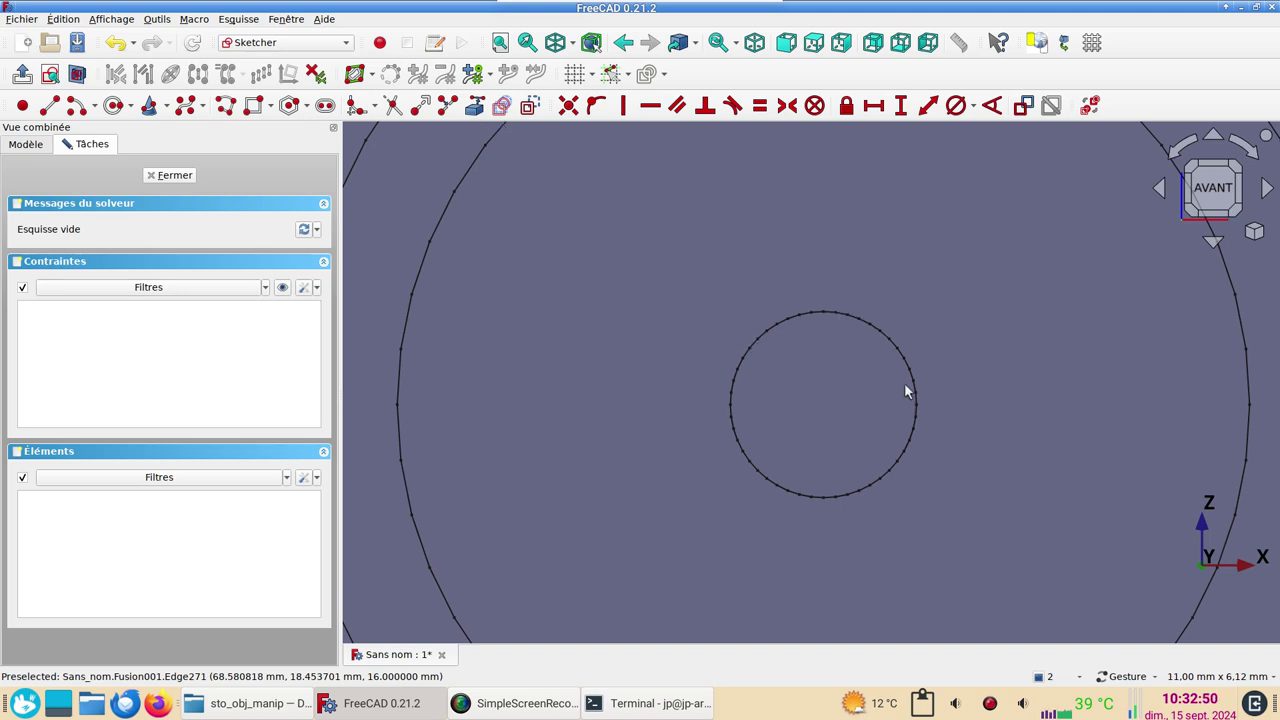
- Reference three external points on the small hole's edge, including one at its top
click(475, 106)
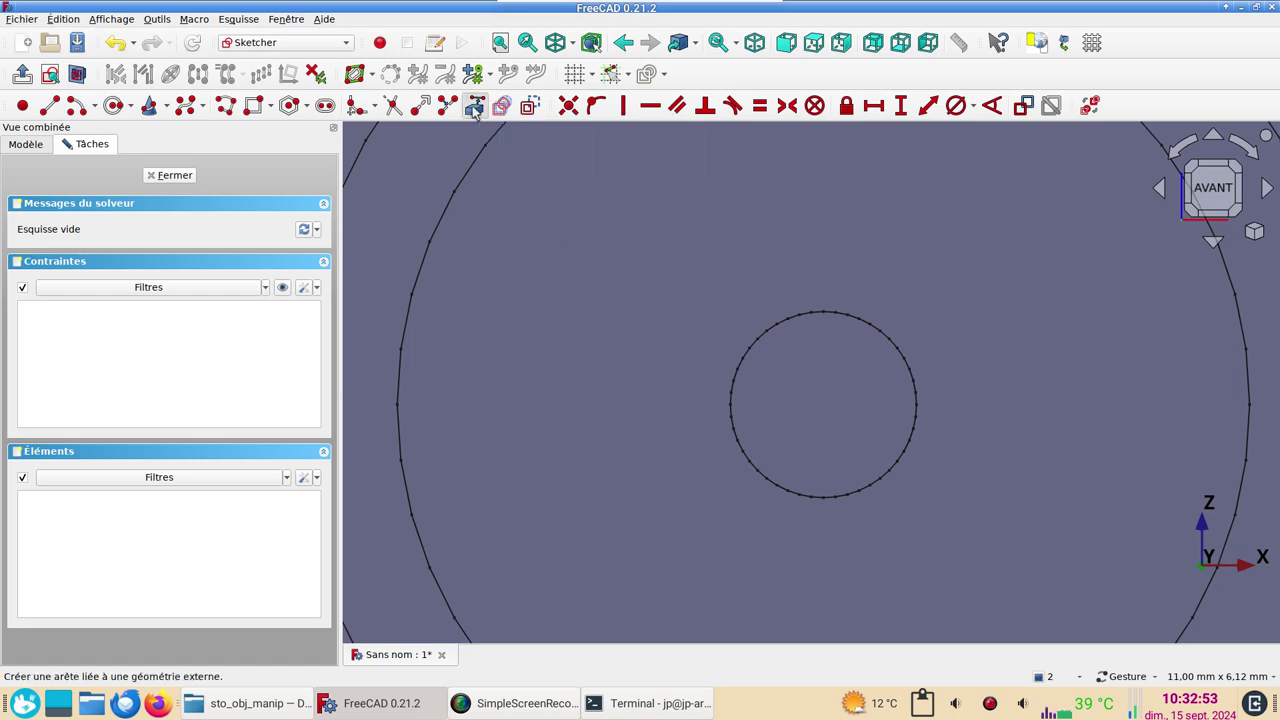
click(811, 313)
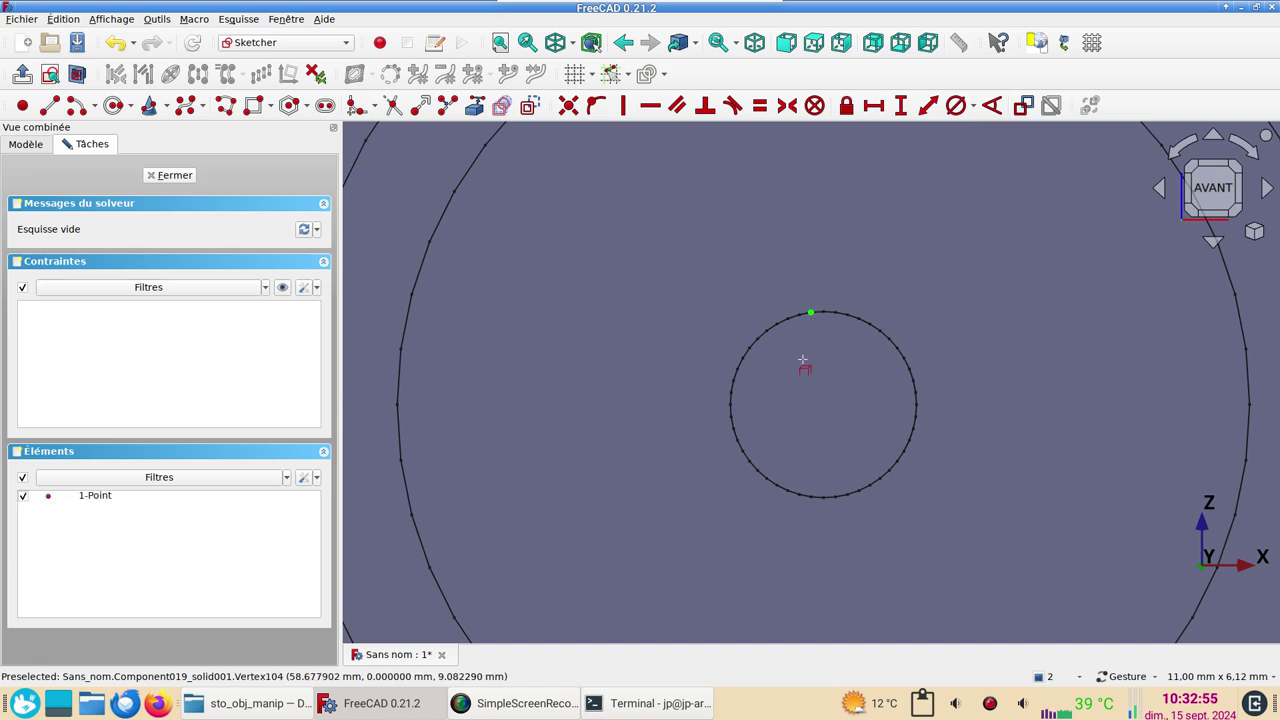
click(749, 462)
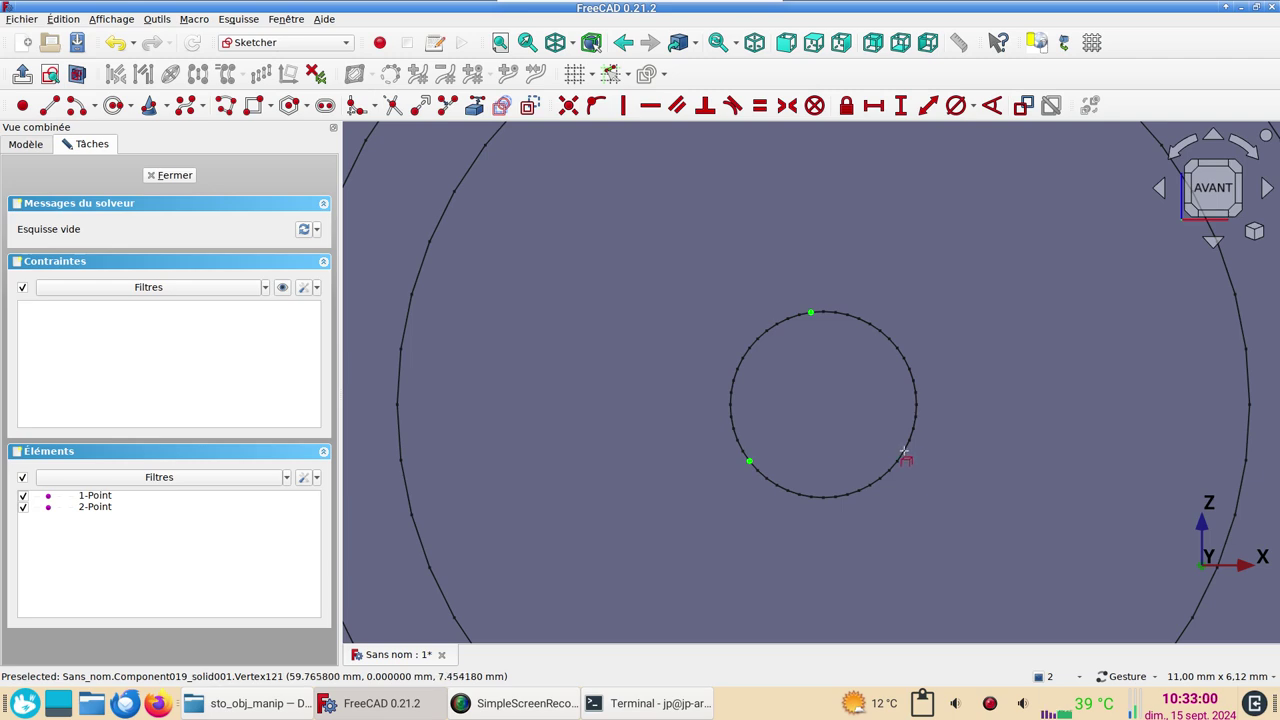
click(904, 452)
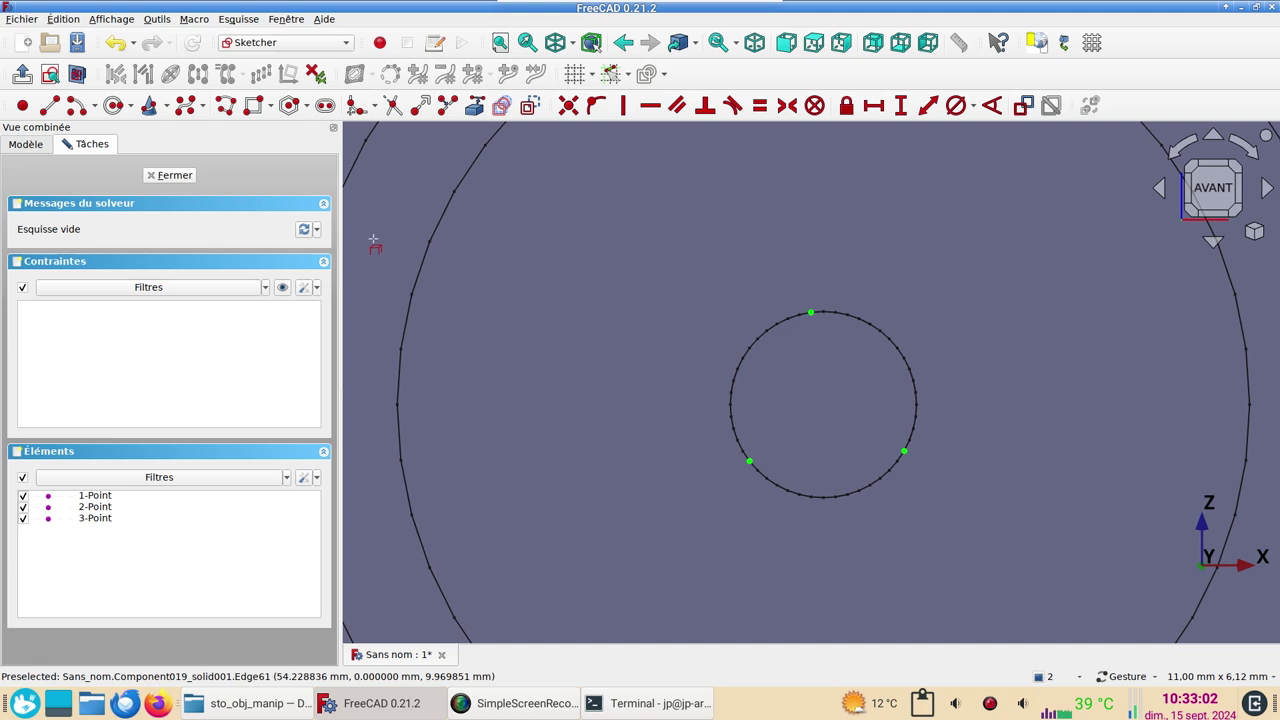
- Draw a 3-point circle through the three referenced hole points
click(131, 106)
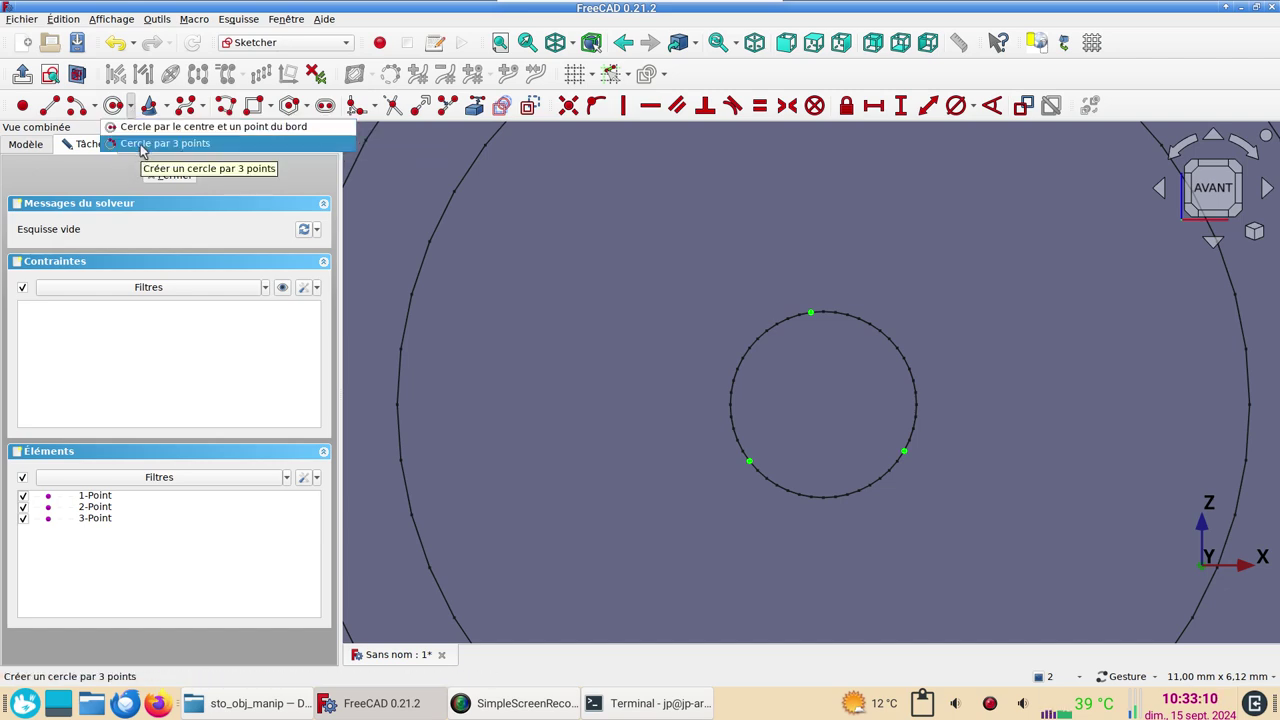
click(140, 146)
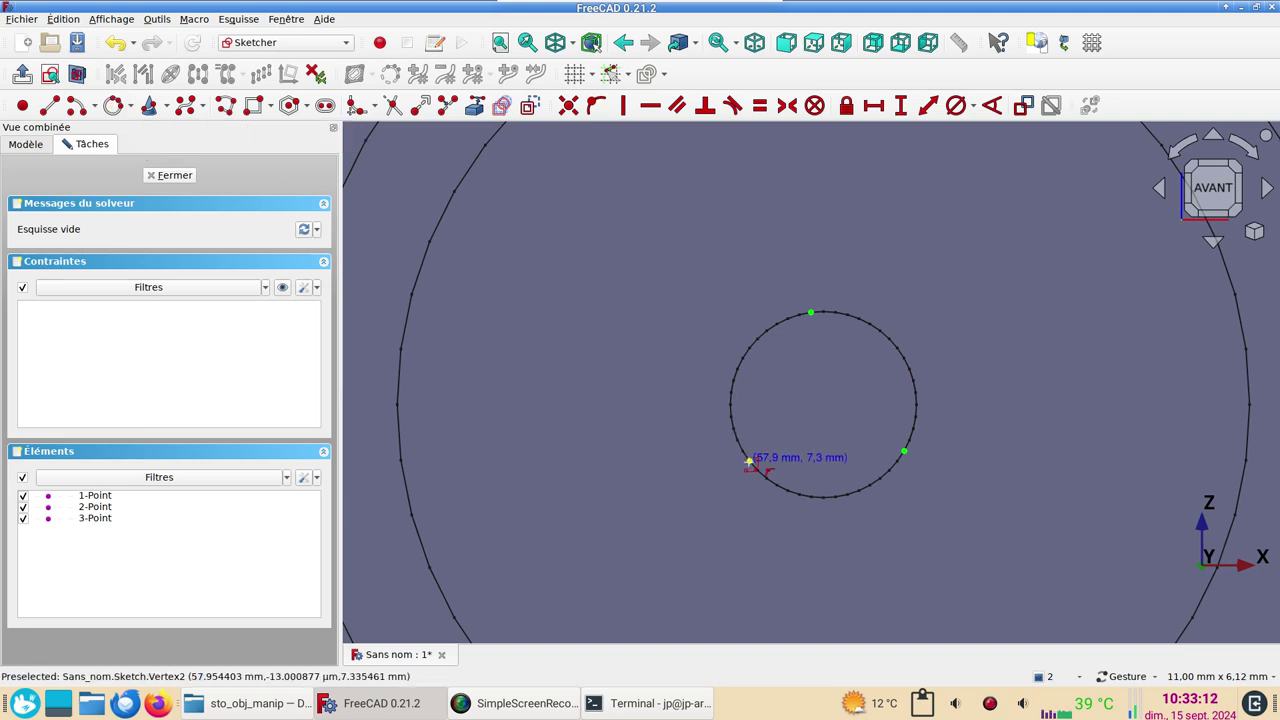
click(749, 461)
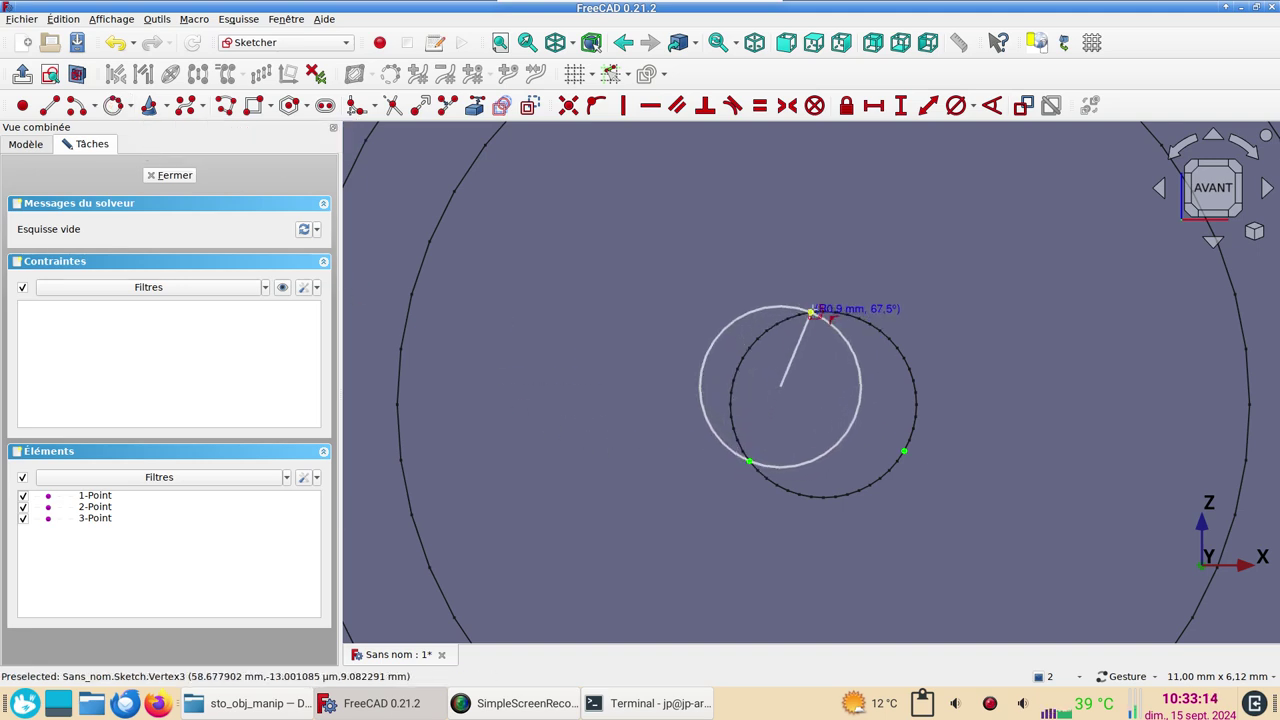
click(811, 313)
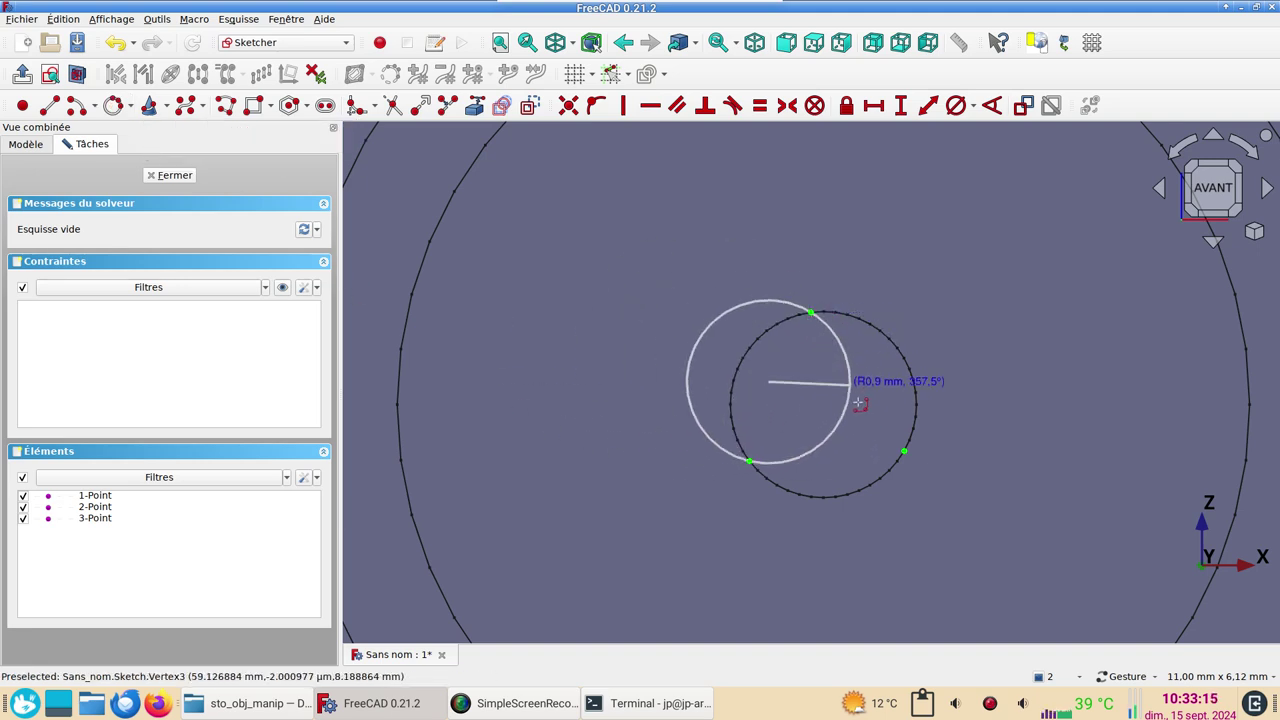
click(904, 451)
scroll(977, 509, down, 4)
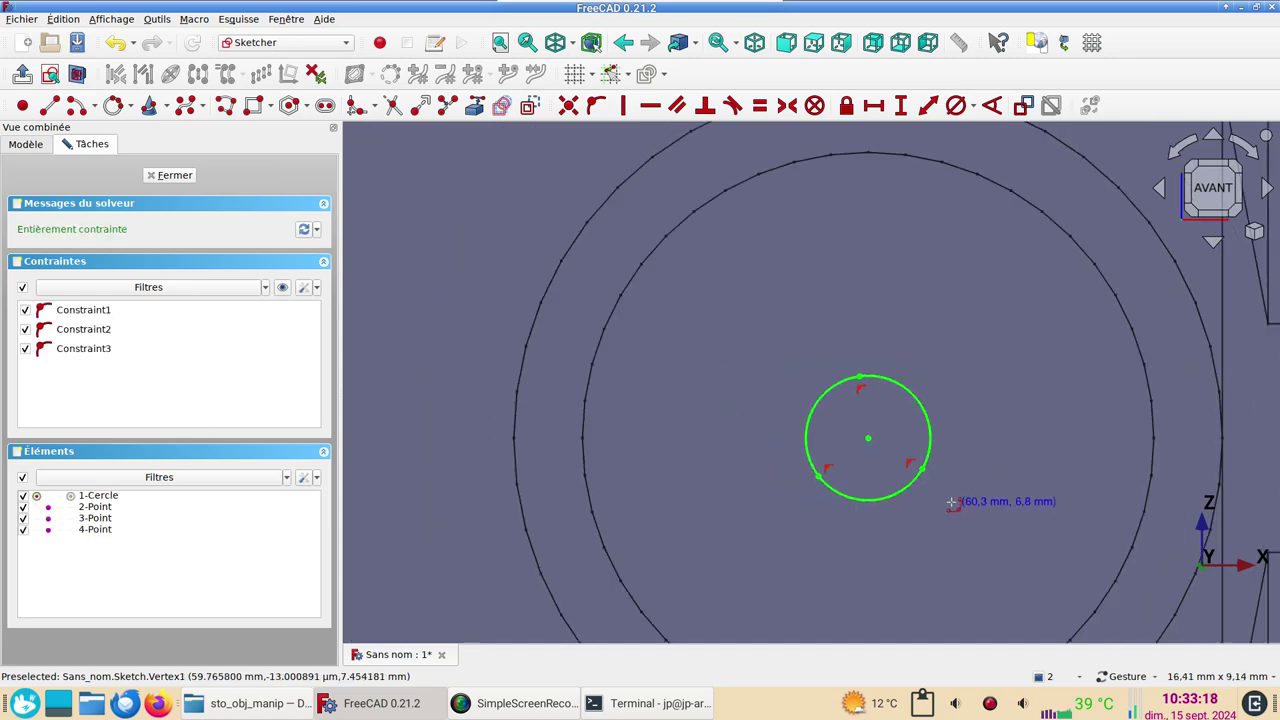
scroll(950, 494, down, 3)
scroll(944, 500, up, 5)
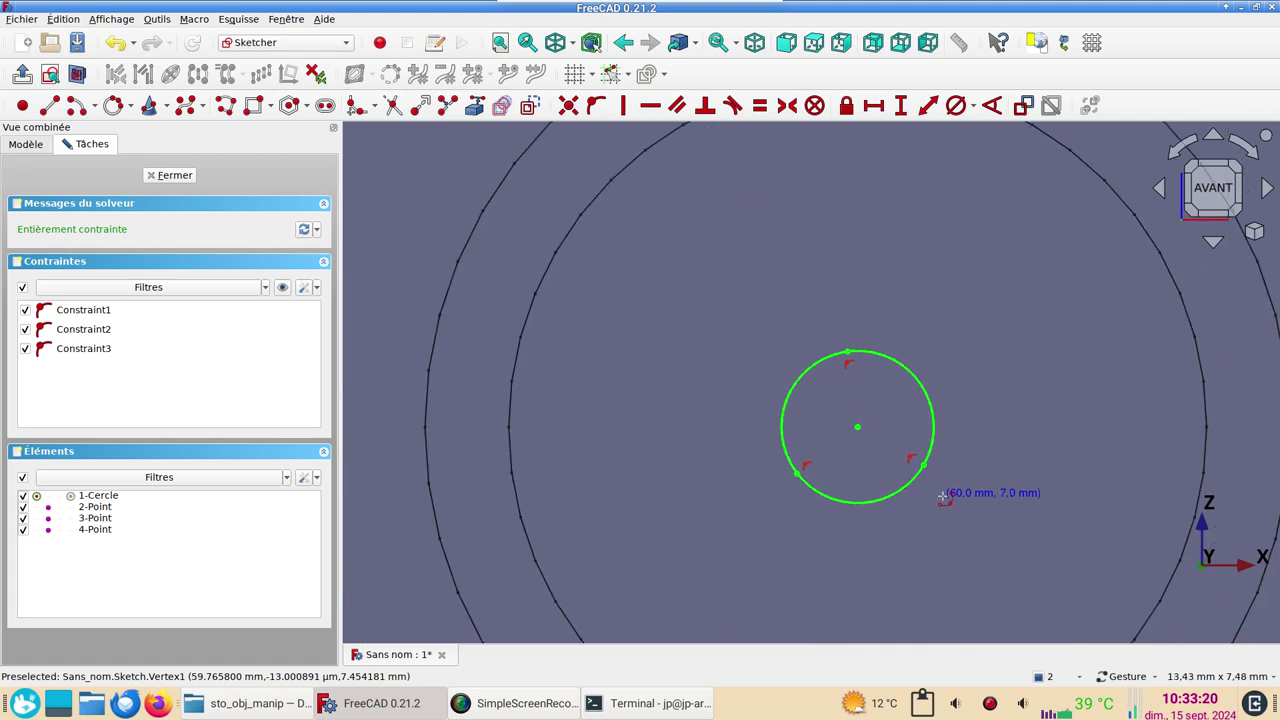
scroll(944, 497, down, 3)
scroll(944, 497, up, 3)
- Convert the new circle to construction geometry
click(858, 503)
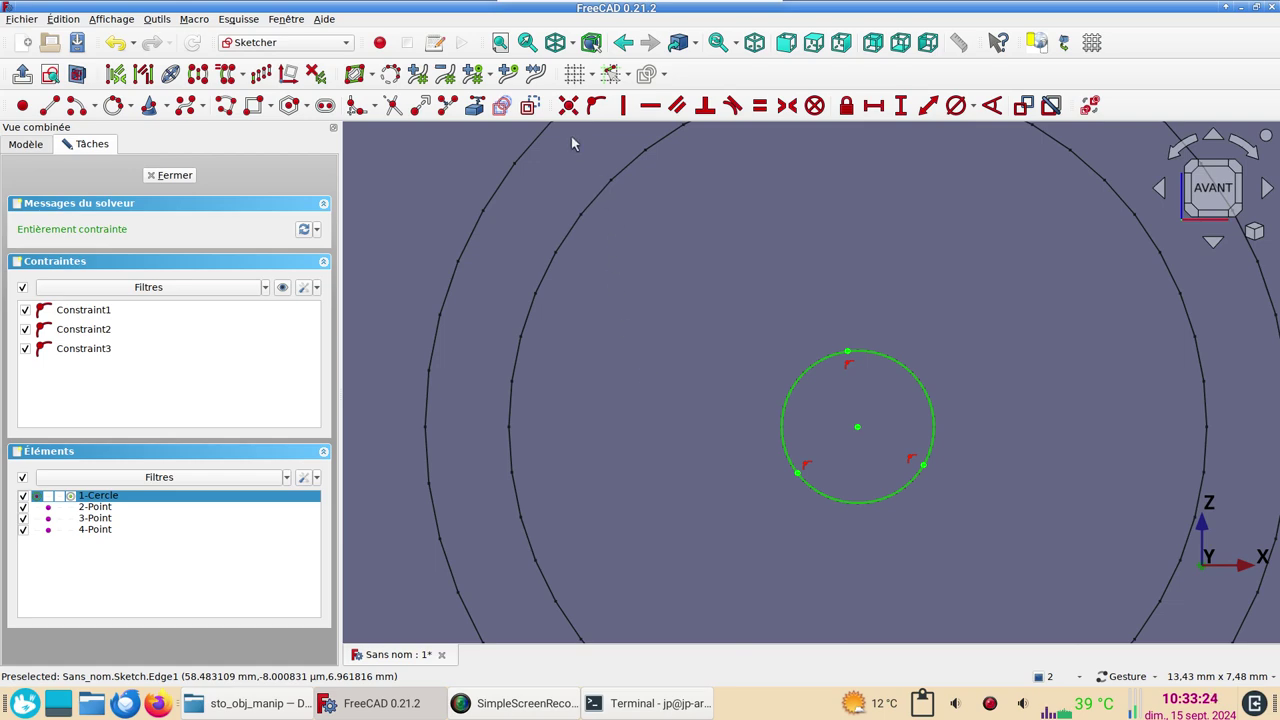
click(530, 105)
scroll(552, 412, down, 2)
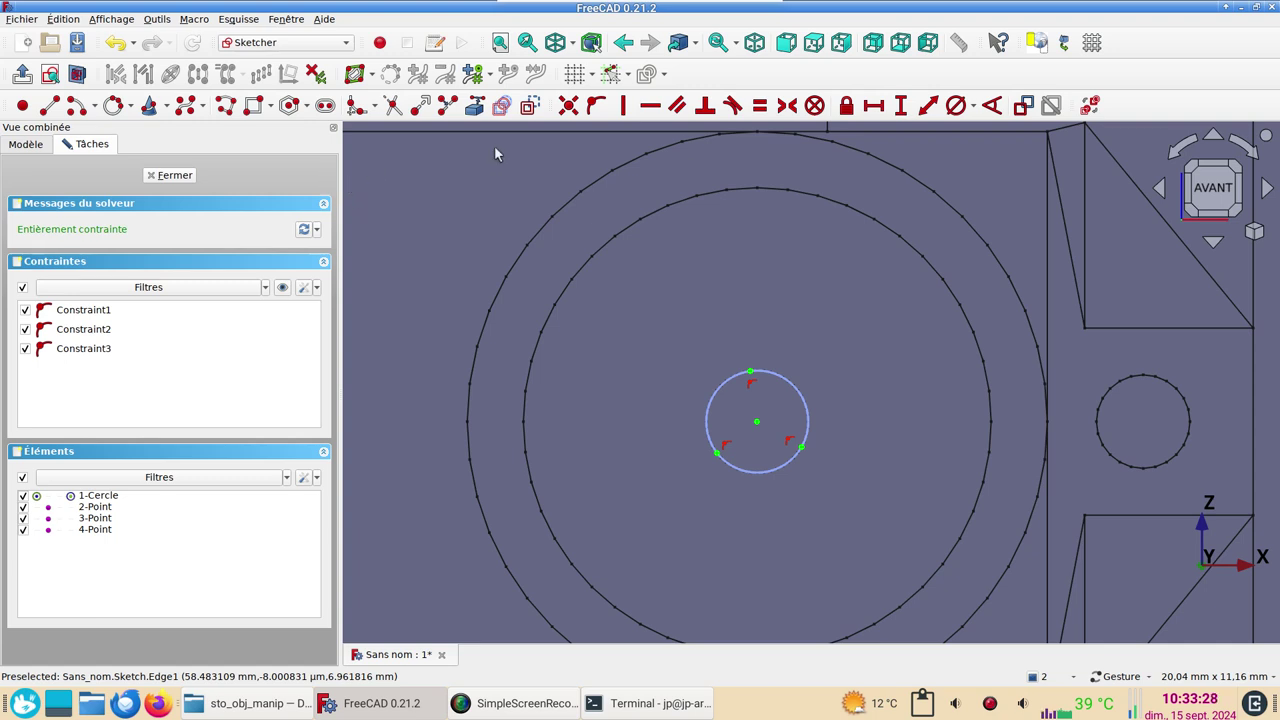
- Draw a hexagon centred on the construction circle with its left edge vertical
click(287, 110)
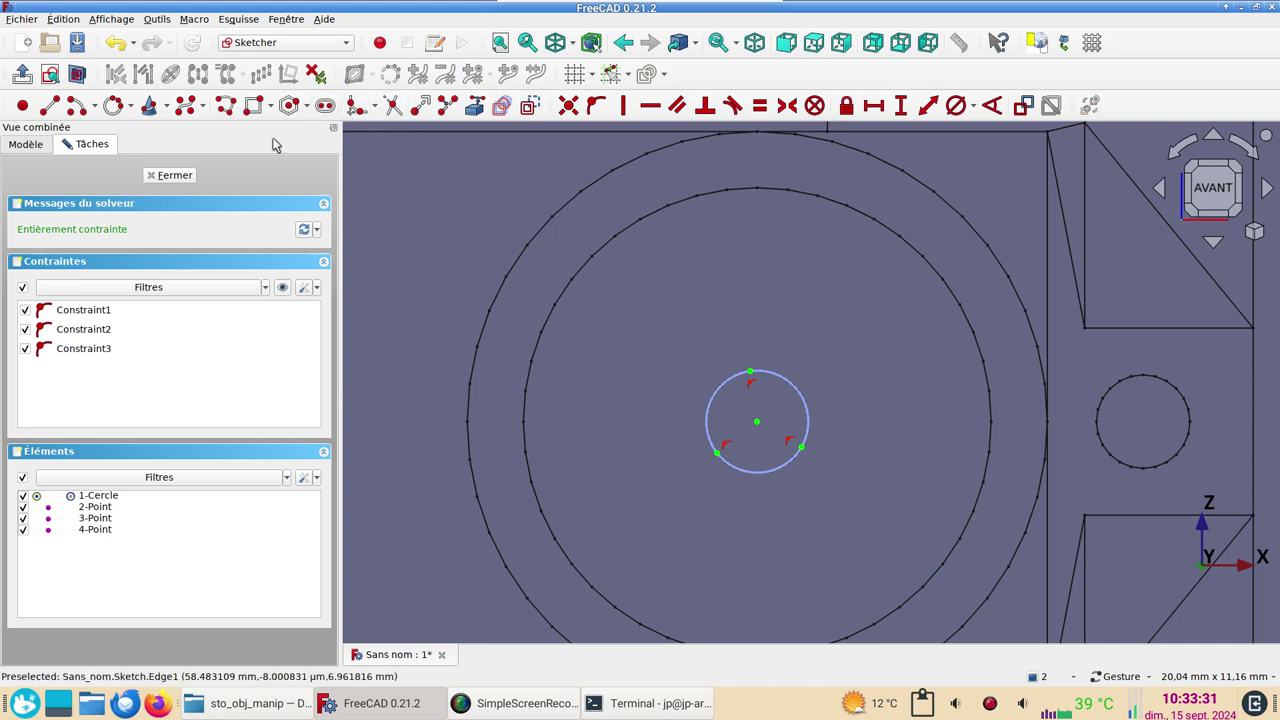
click(756, 421)
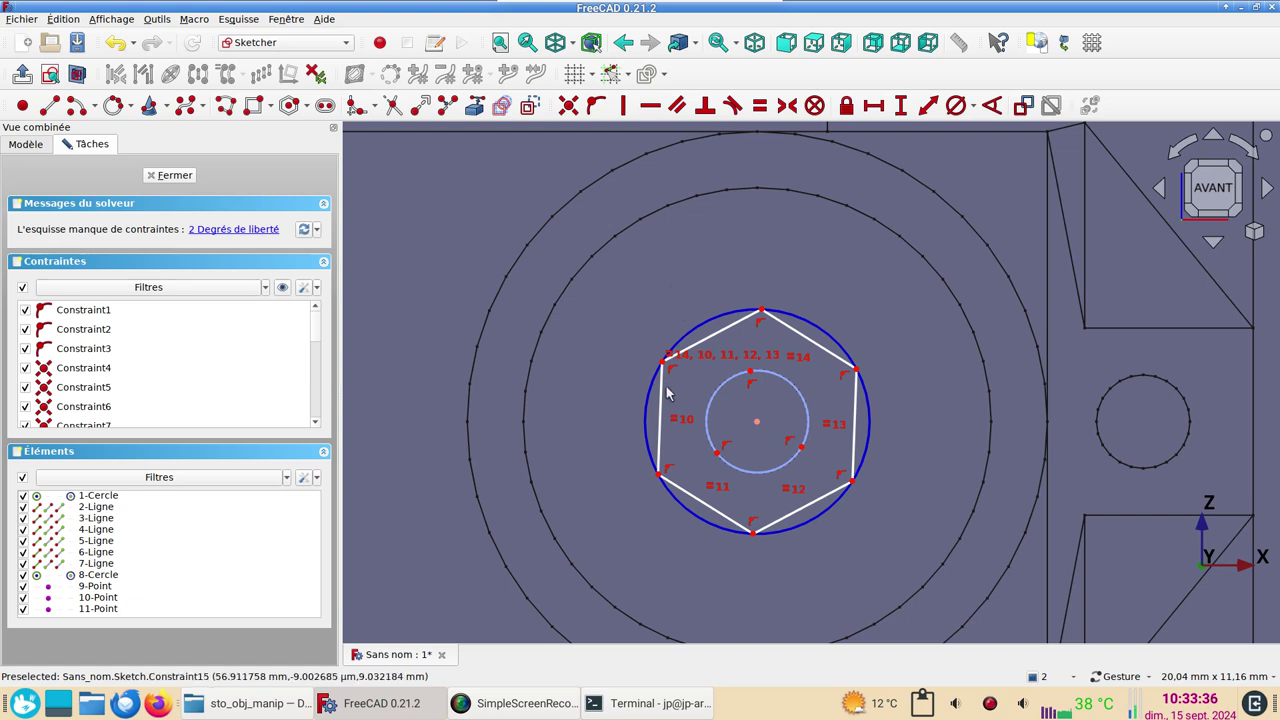
click(662, 402)
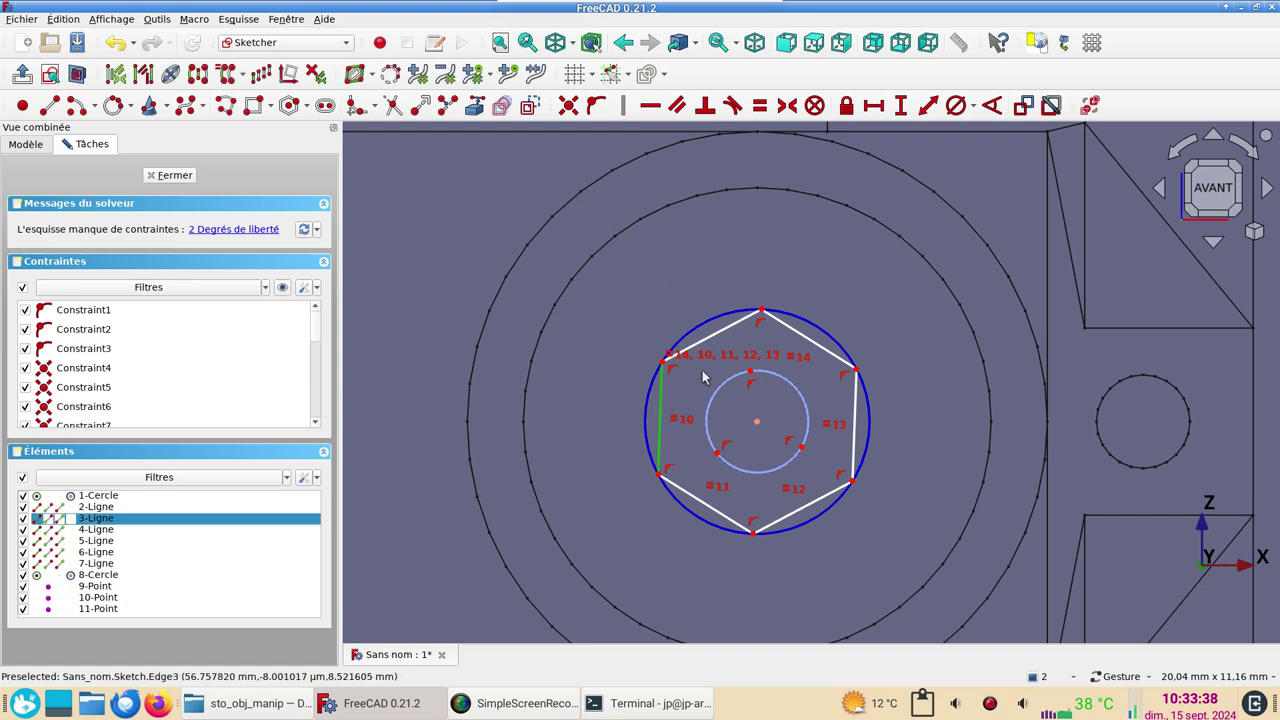
key(v)
- Set the hexagon's circle diameter to 4 mm and close the sketch
click(823, 337)
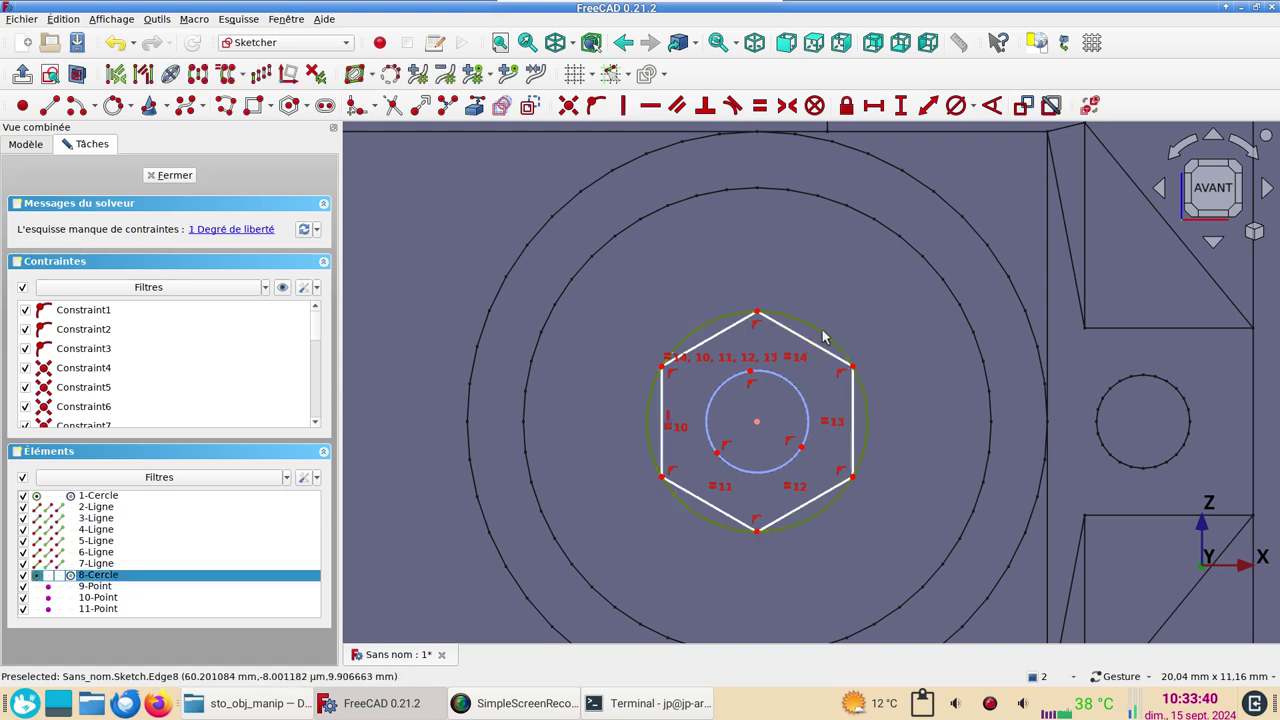
text(ks)
text(4)
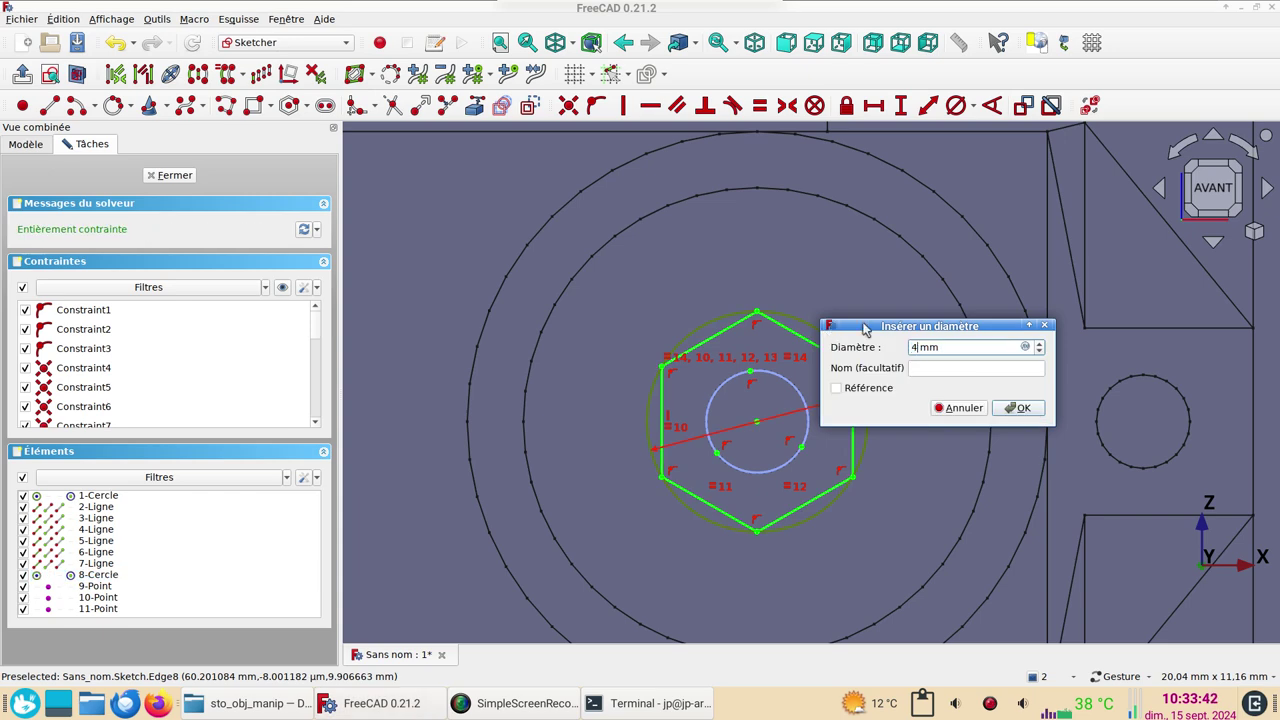
key(Return)
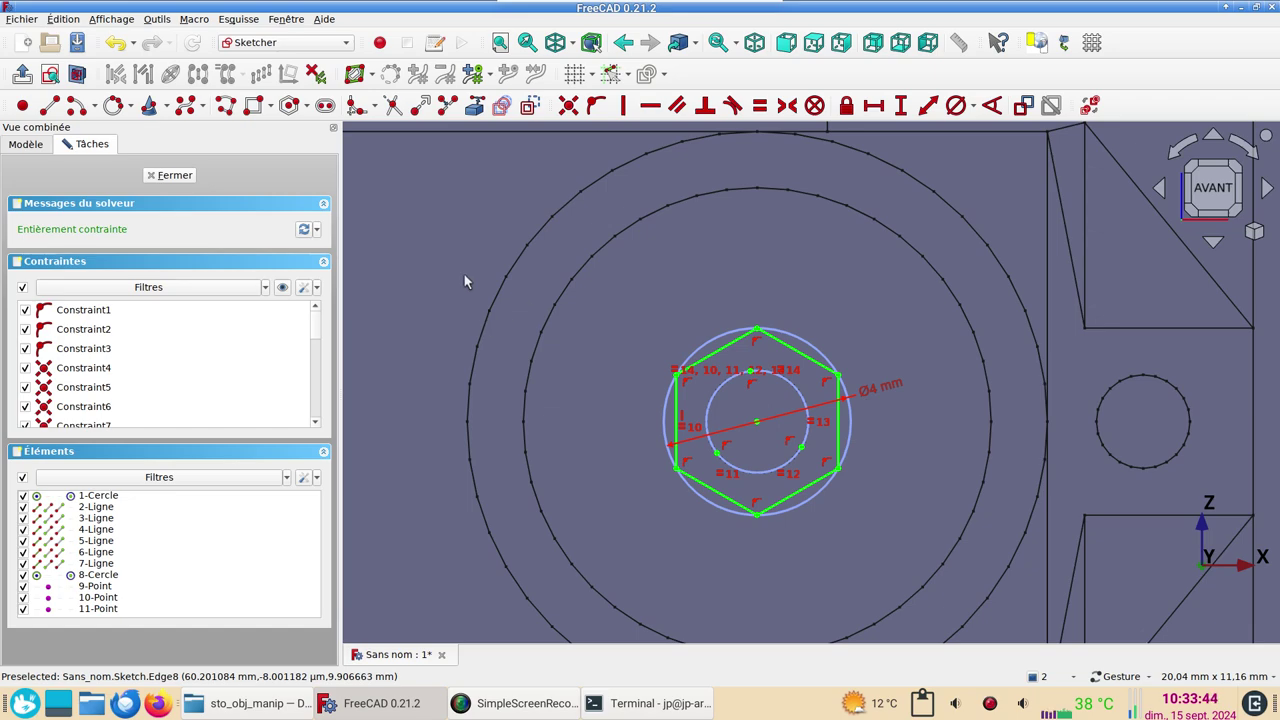
click(170, 175)
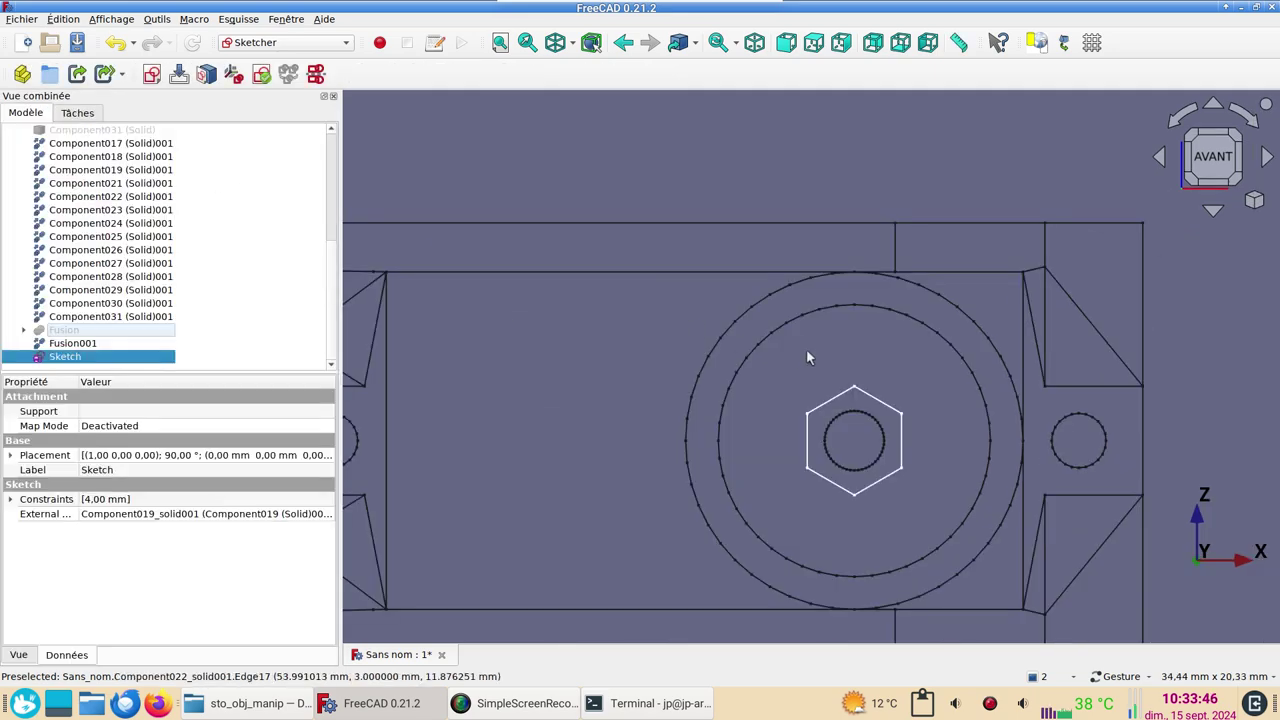
- Orbit to view the model from above and switch back to the Part workbench
scroll(806, 349, down, 5)
mouse_move(814, 272)
mouse_down()
mouse_move(786, 374)
mouse_move(757, 406)
mouse_move(760, 371)
mouse_move(735, 392)
mouse_up()
scroll(623, 479, up, 3)
scroll(573, 383, down, 1)
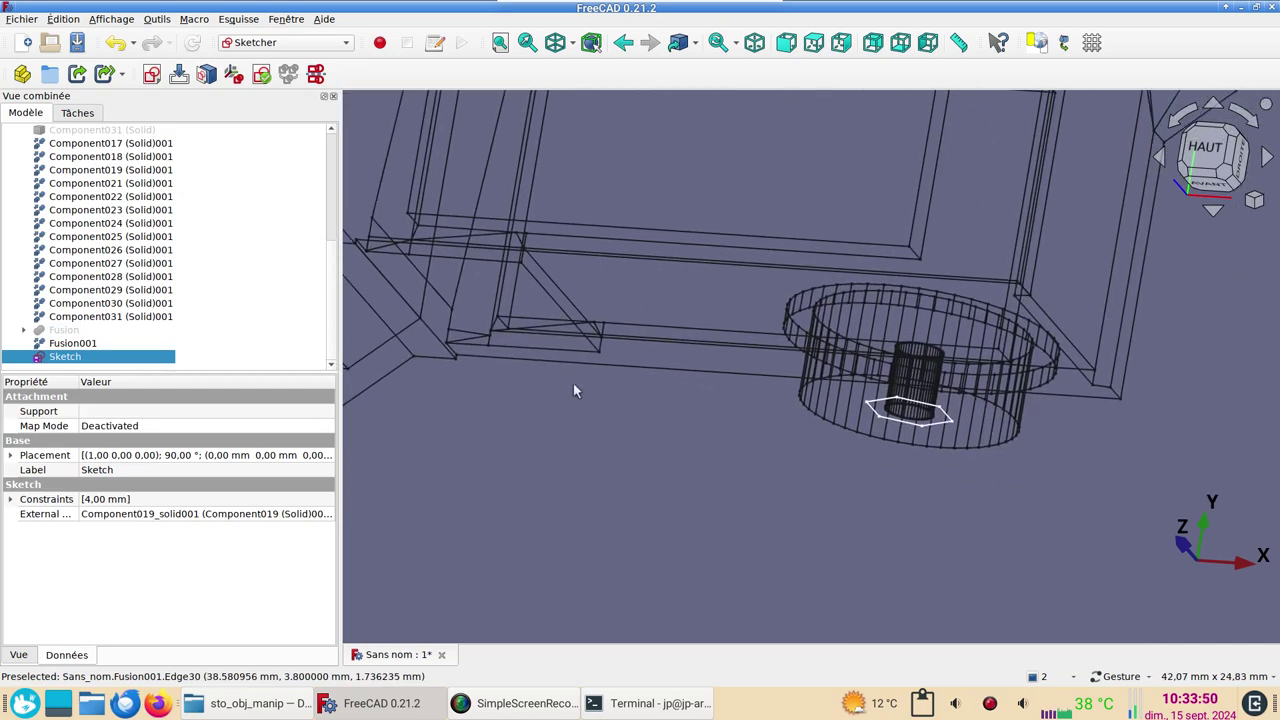
scroll(609, 427, down, 1)
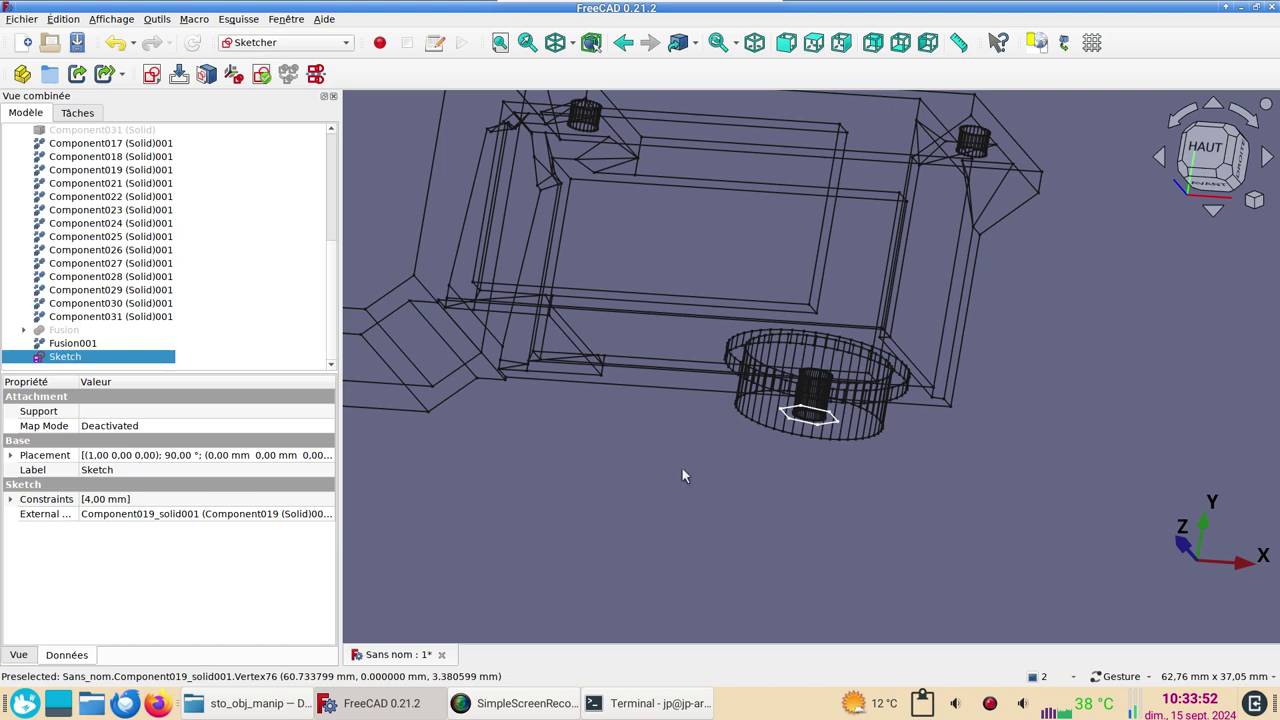
click(348, 44)
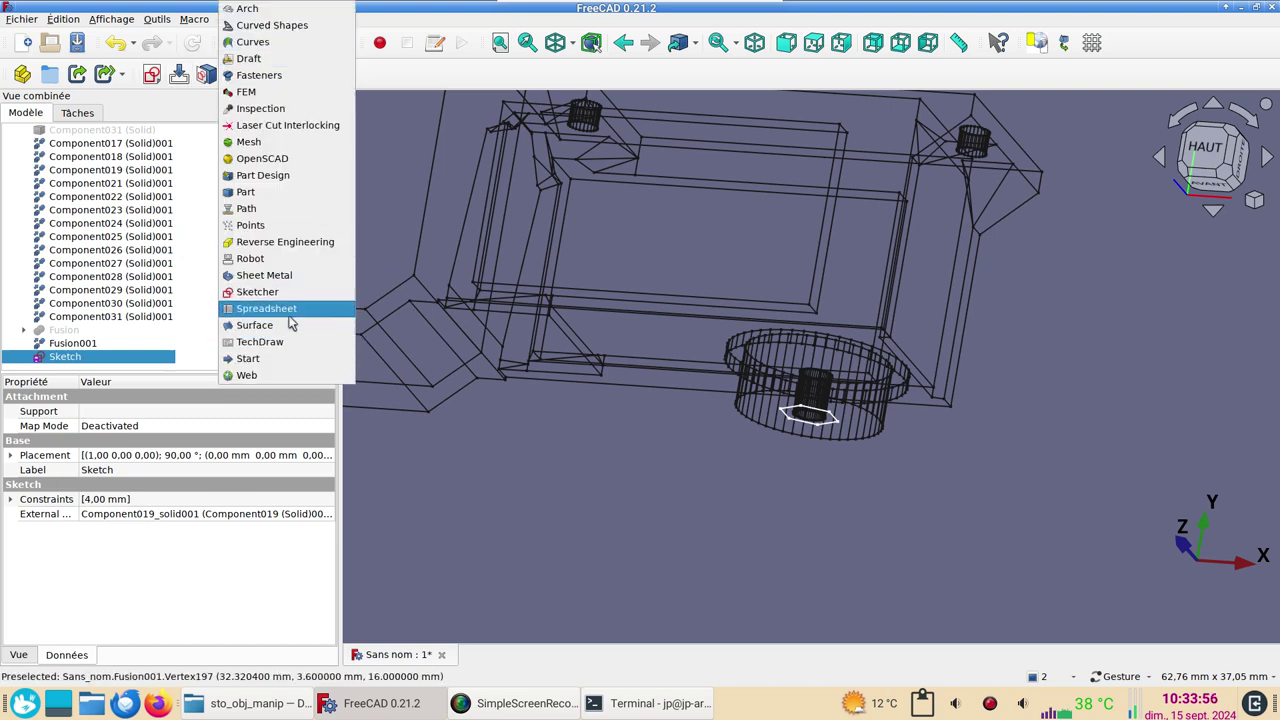
click(285, 192)
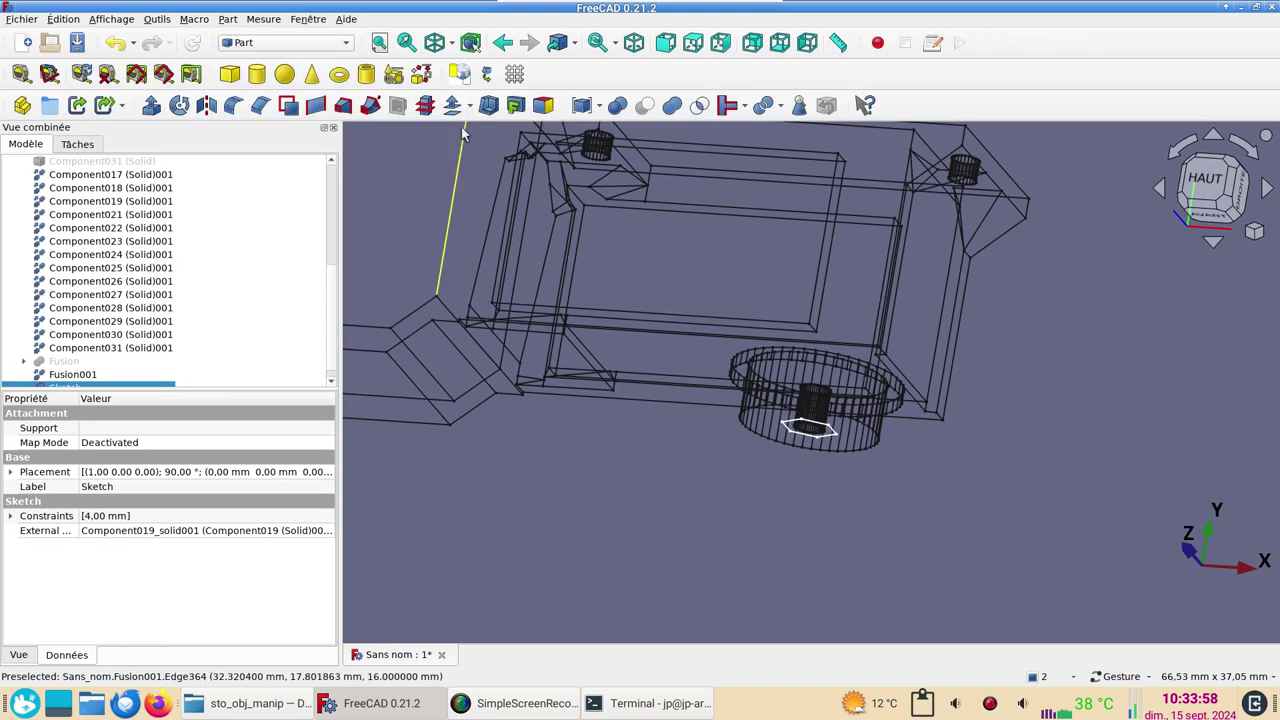
- Start a Part Extrude of the hexagon sketch with a 100 mm length
click(152, 106)
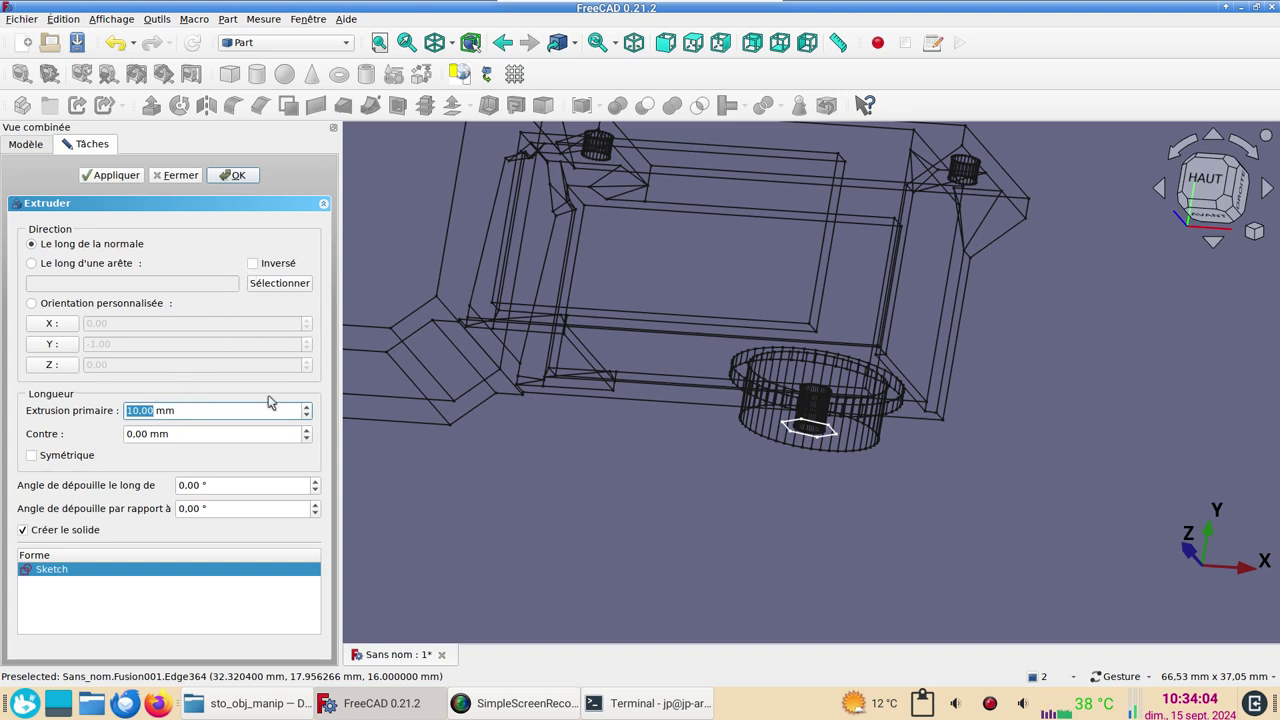
text(1)
text(00)
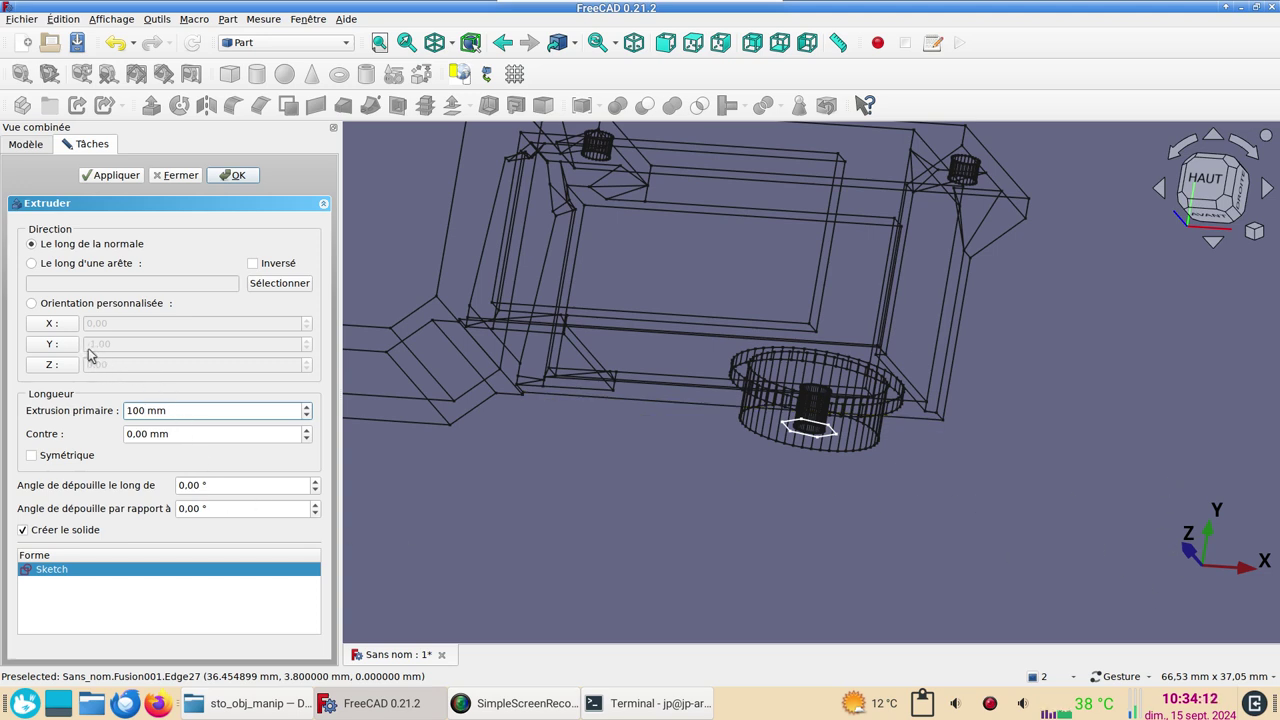
- Confirm the 100 mm extrusion and return the model to shaded display (V,1)
click(238, 175)
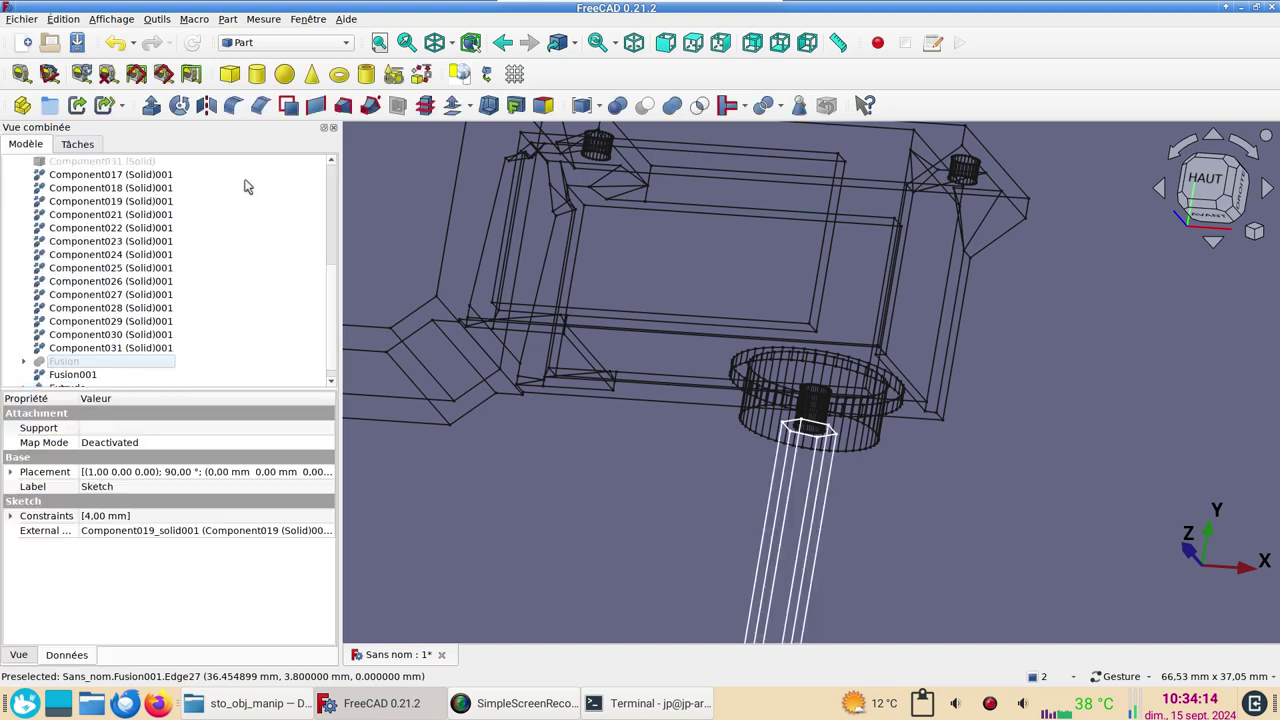
scroll(509, 428, down, 2)
scroll(509, 428, down, 2)
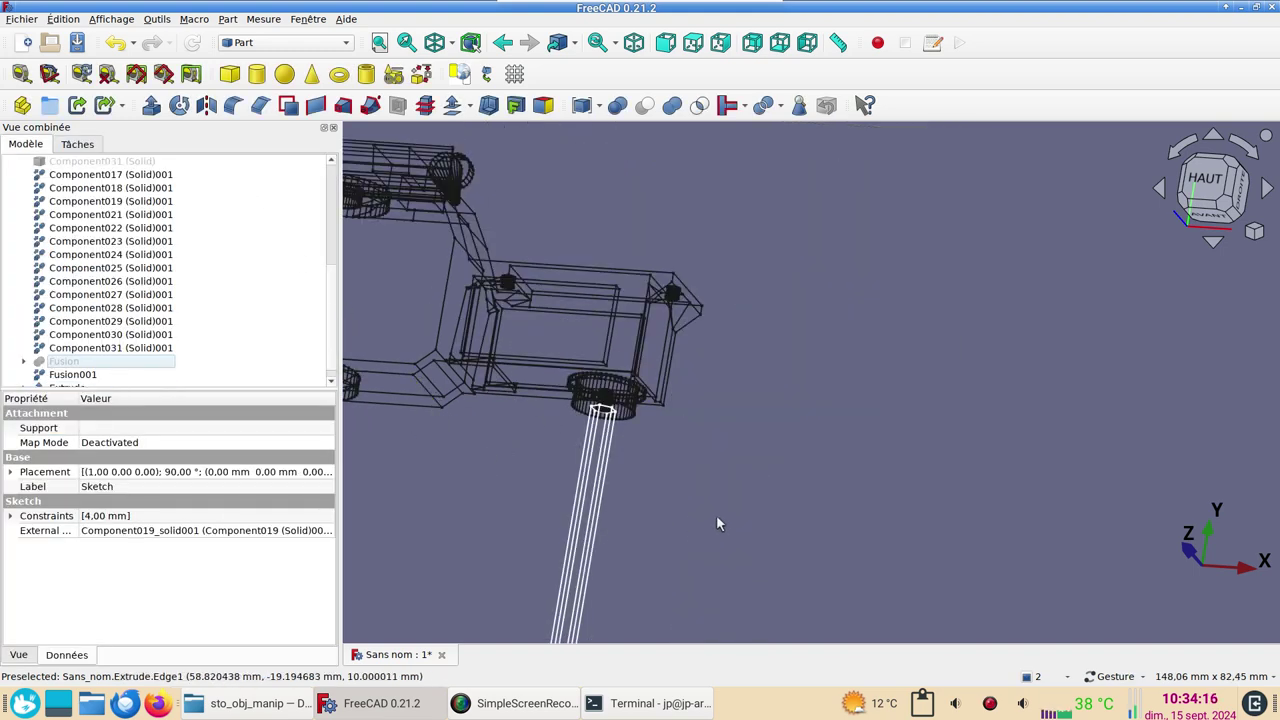
key(v)
key(1)
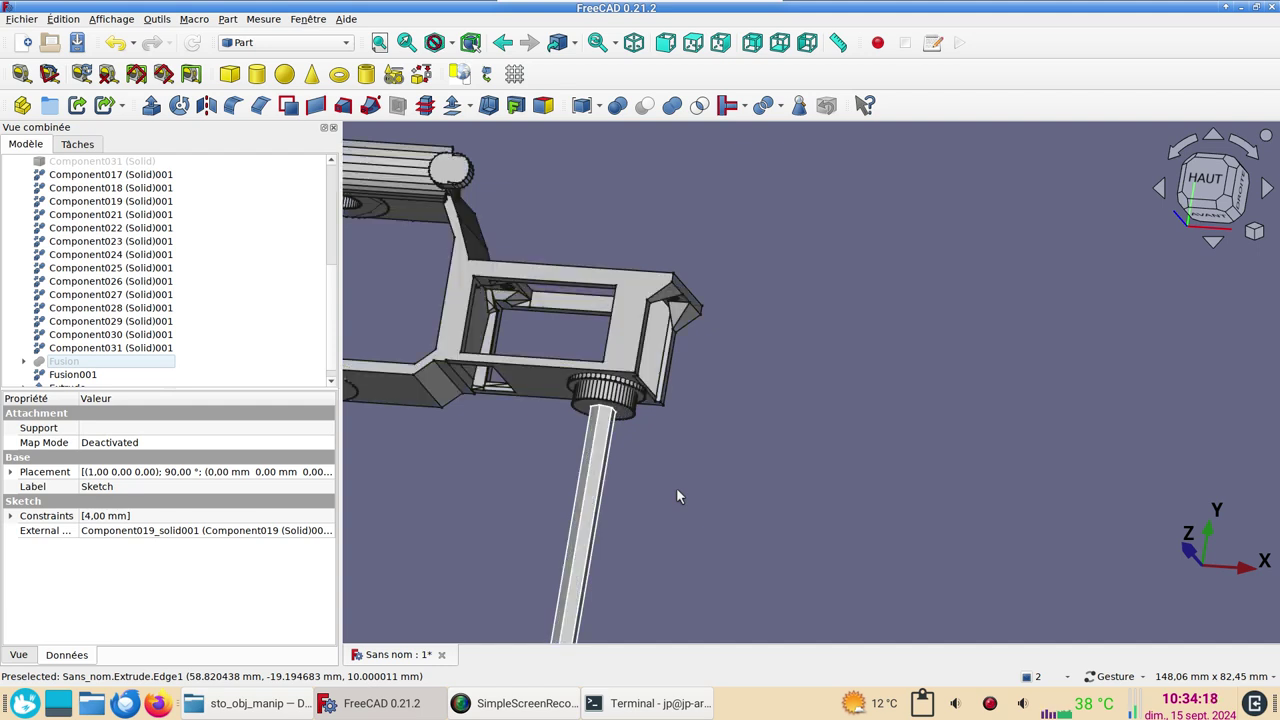
drag(794, 437, 797, 443)
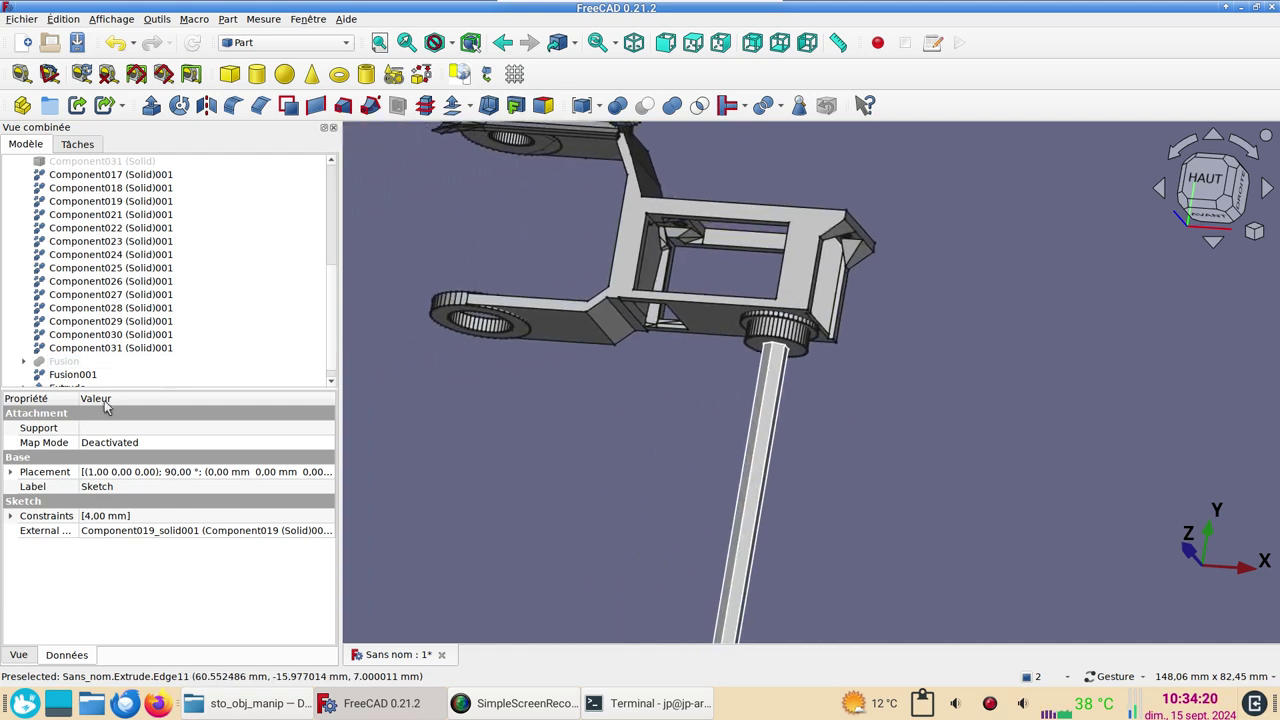
- Set the Extrude bar's Reversed property to true to flip its direction
click(65, 378)
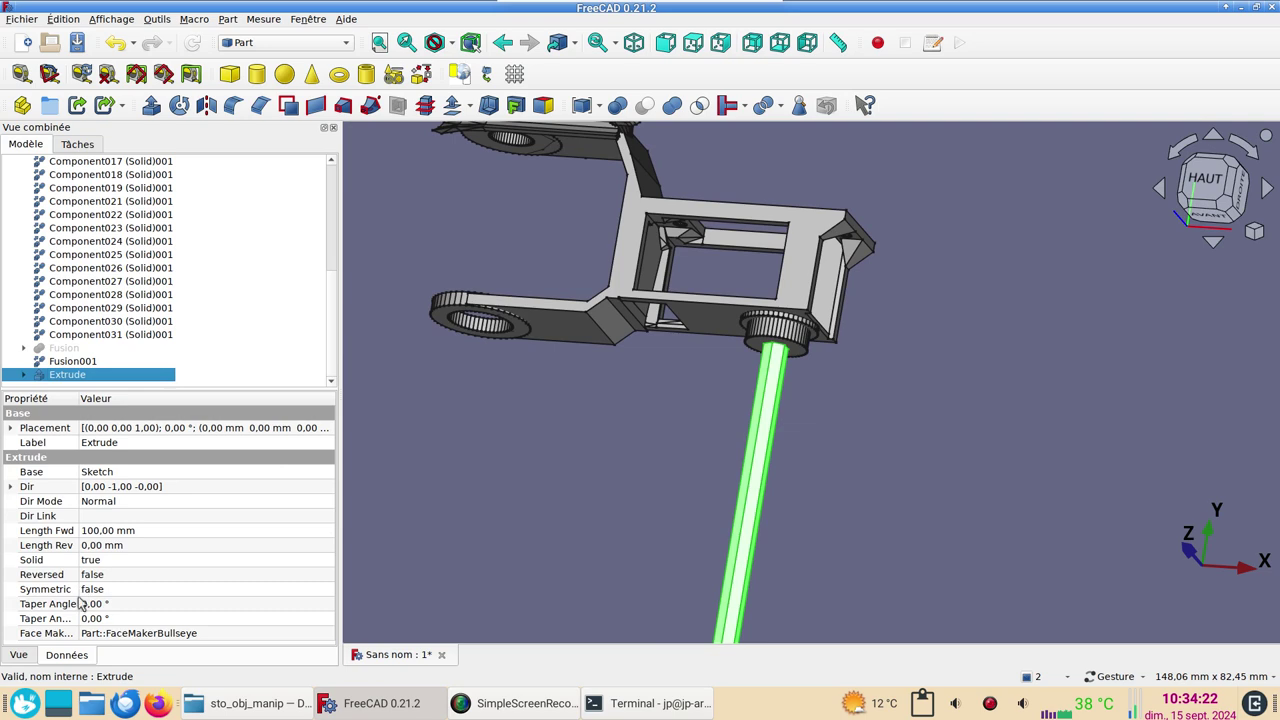
click(120, 576)
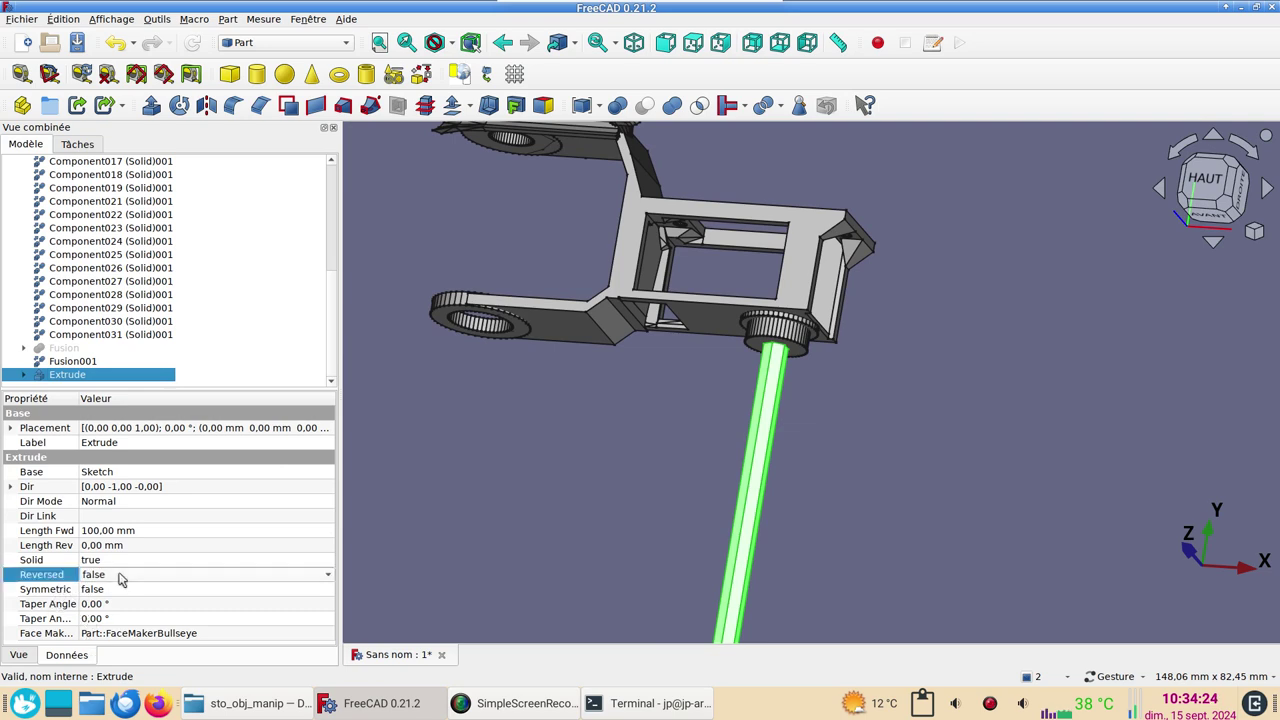
click(120, 576)
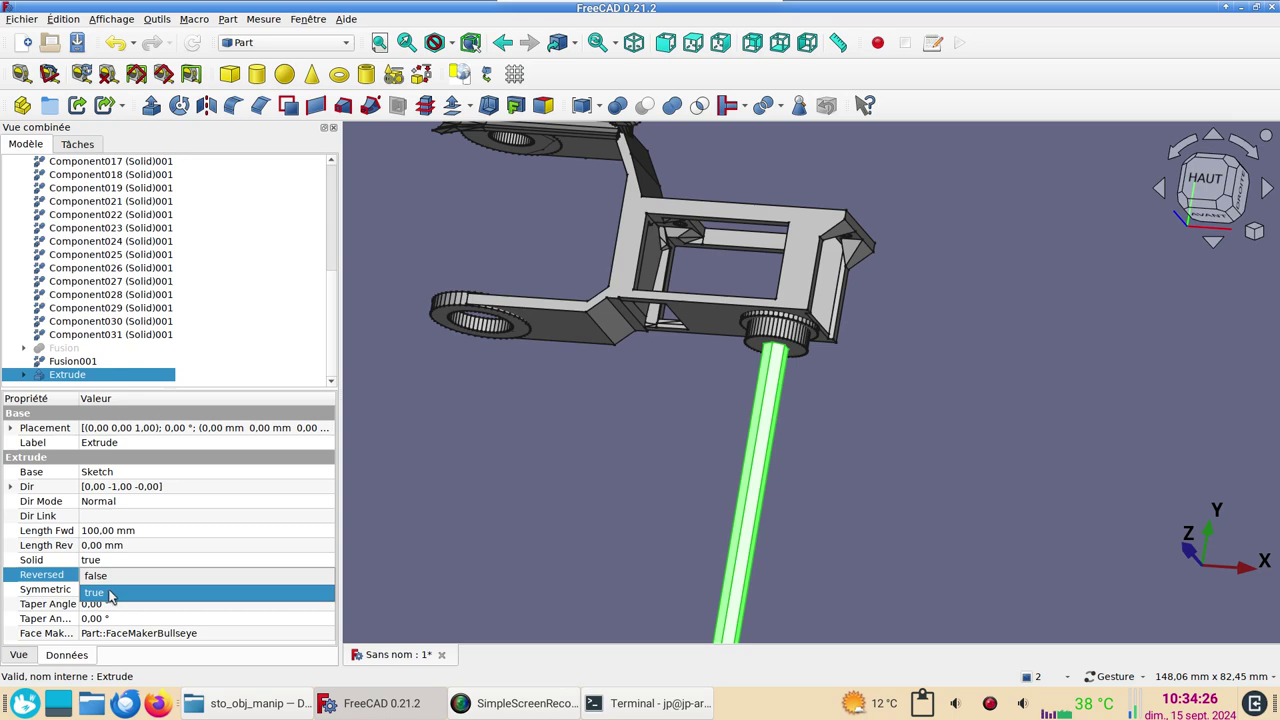
click(111, 596)
mouse_move(380, 513)
mouse_down()
mouse_move(610, 493)
mouse_move(641, 469)
mouse_move(625, 465)
mouse_move(657, 520)
mouse_move(669, 514)
mouse_up()
scroll(650, 483, up, 5)
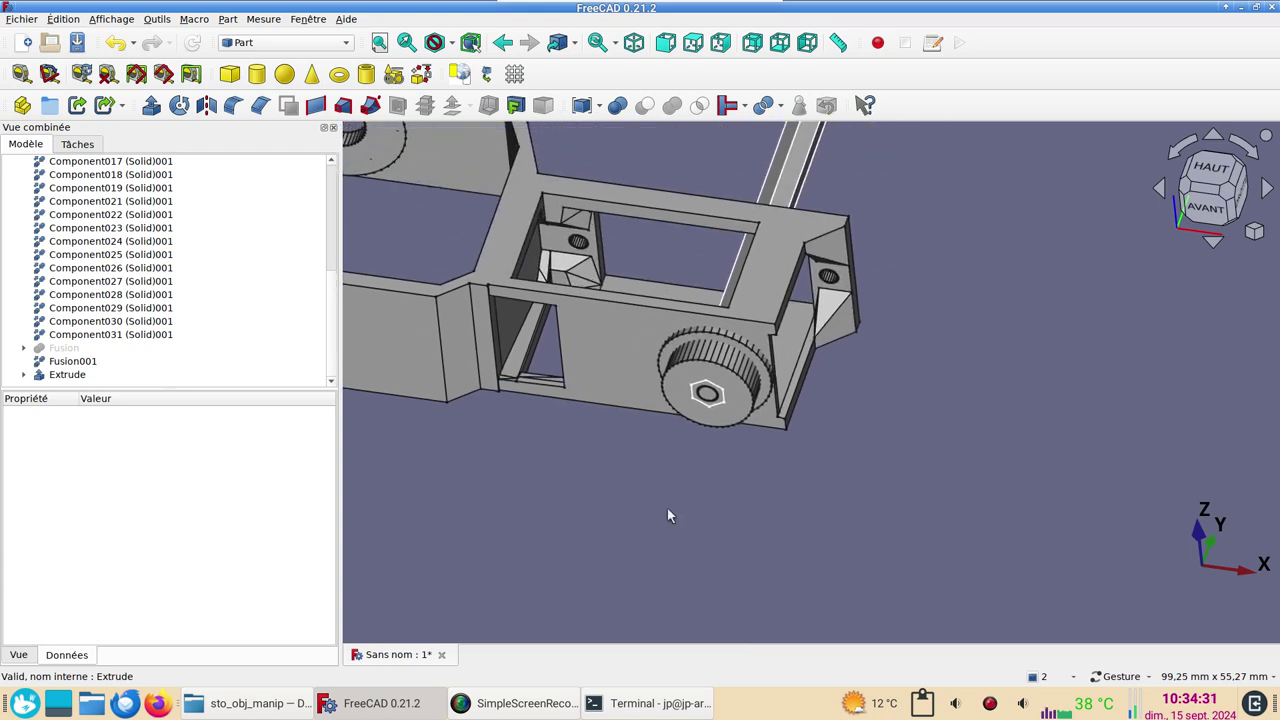
- Cut the Extrude hexagonal bar from Fusion001 with Part Cut
click(762, 284)
scroll(858, 366, down, 2)
scroll(827, 493, down, 1)
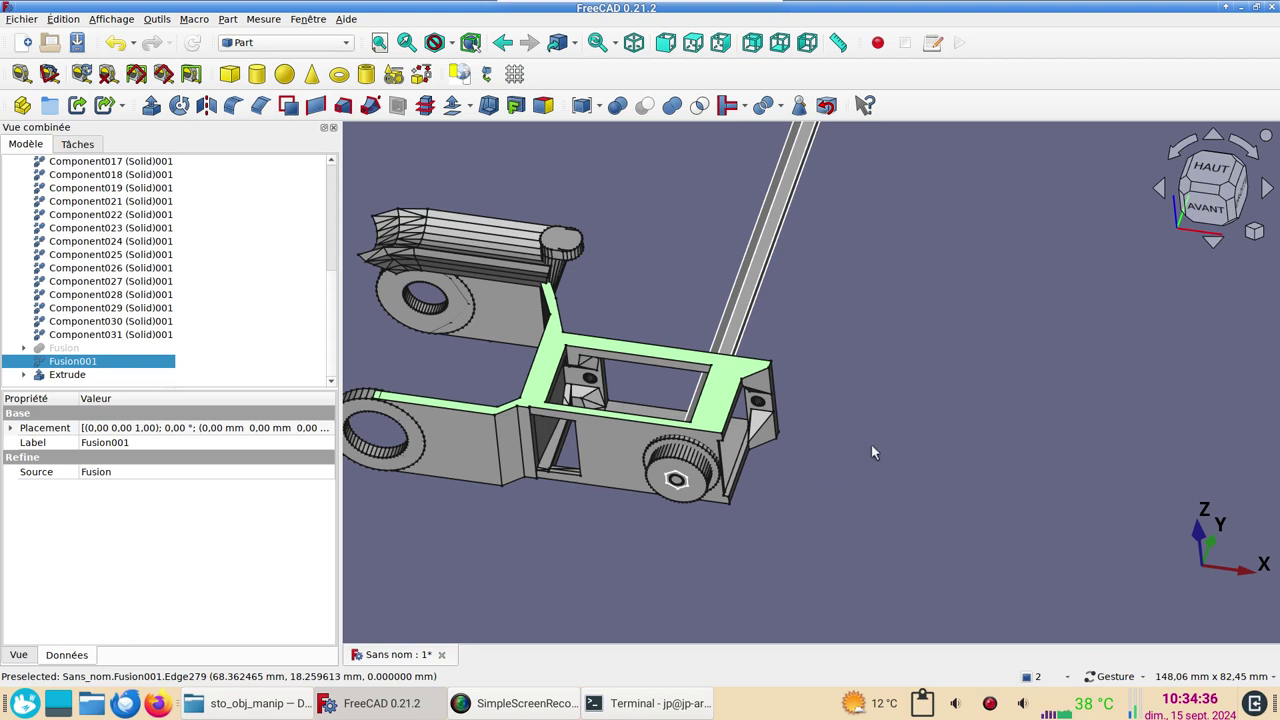
ctrl+click(746, 296)
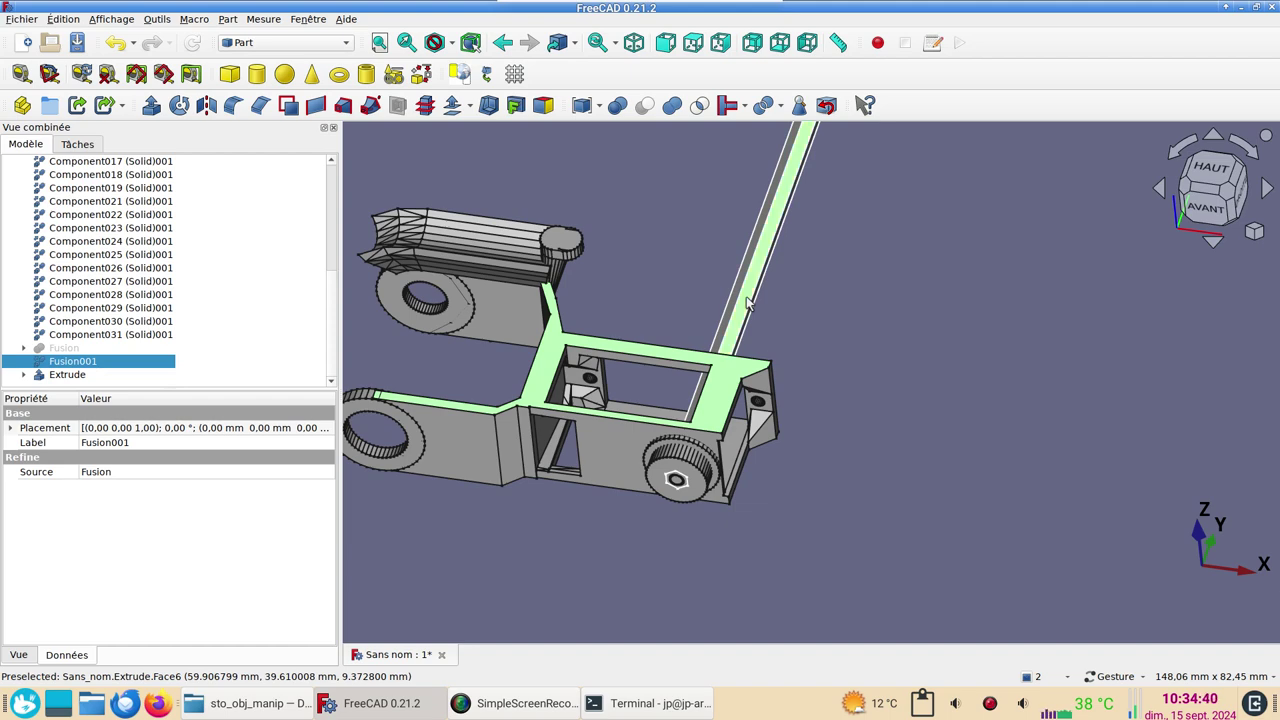
click(644, 105)
mouse_move(760, 420)
mouse_down()
mouse_move(800, 407)
mouse_move(737, 514)
mouse_move(749, 443)
mouse_move(849, 257)
mouse_move(889, 281)
mouse_up()
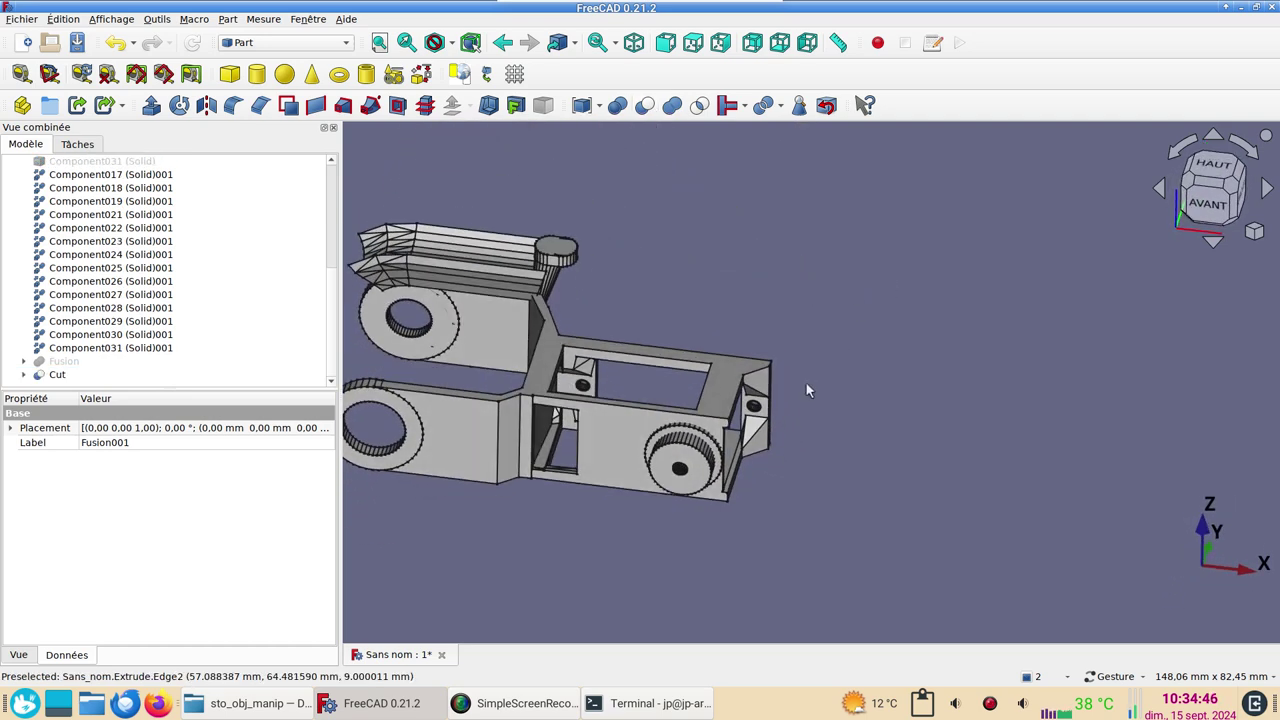
scroll(808, 390, up, 3)
- Select the gear Component022 together with the Extrude bar from the tree
click(572, 458)
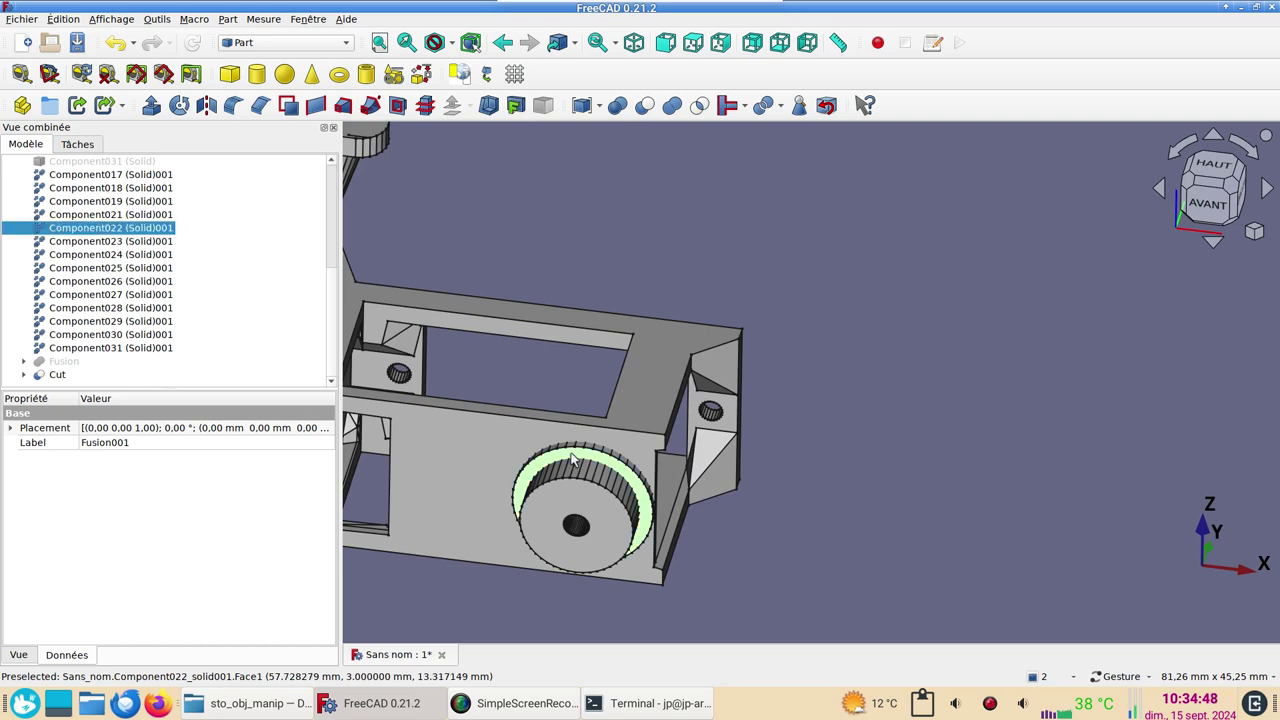
click(23, 374)
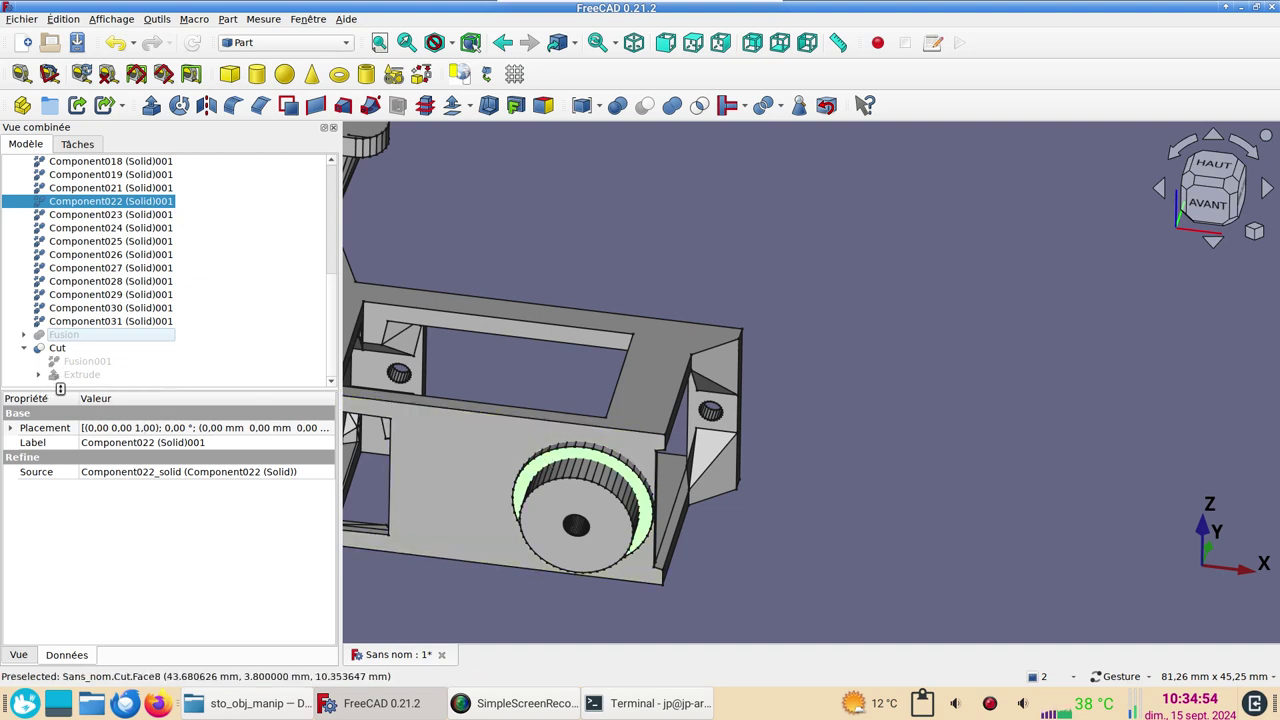
ctrl+click(72, 379)
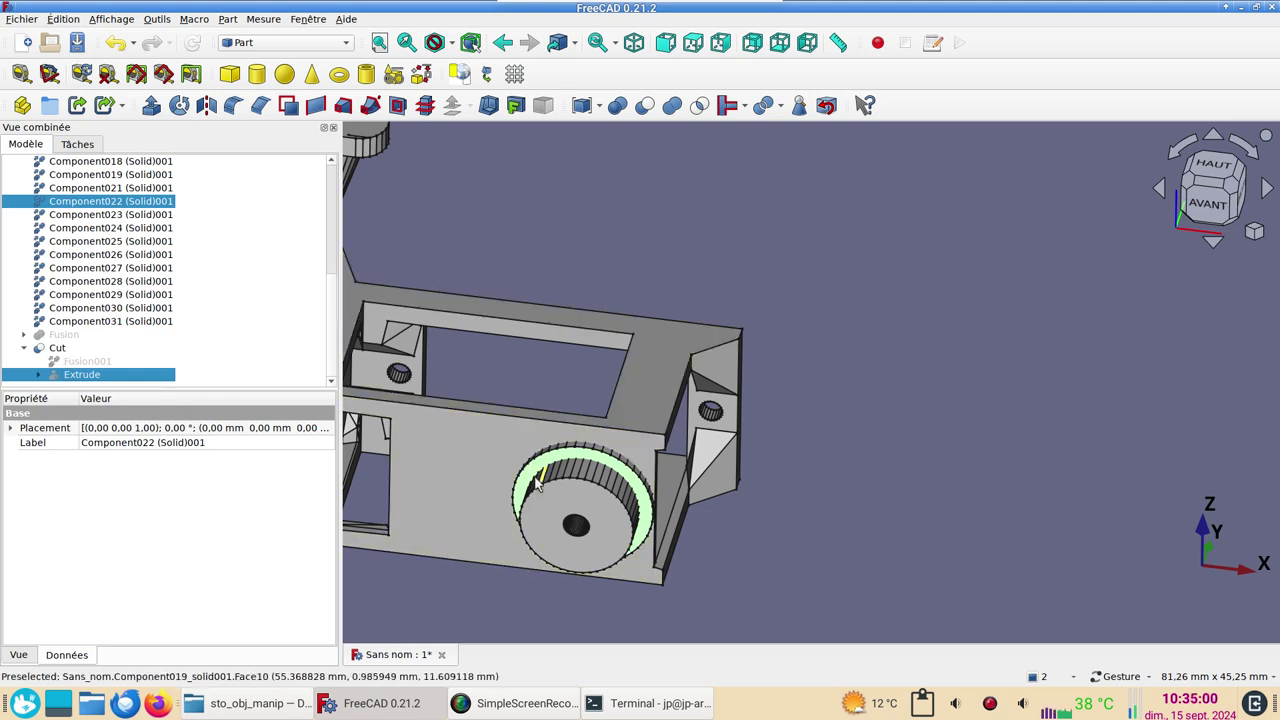
click(818, 470)
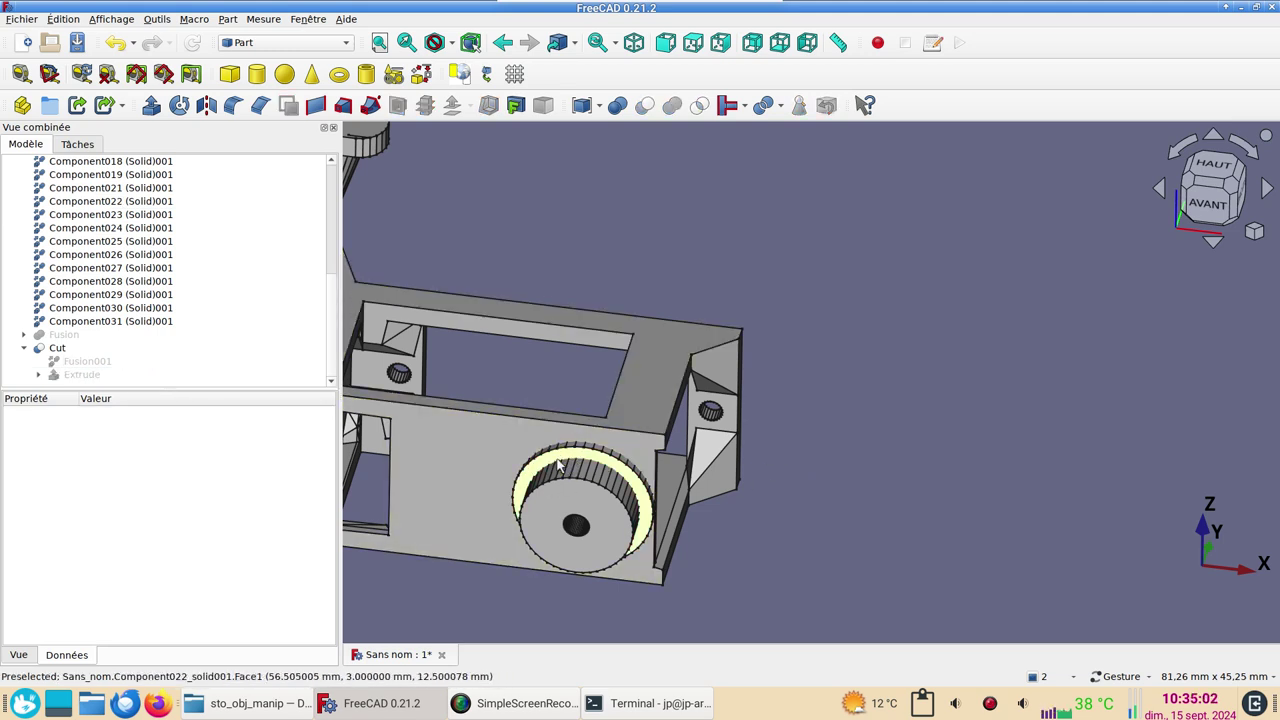
click(560, 465)
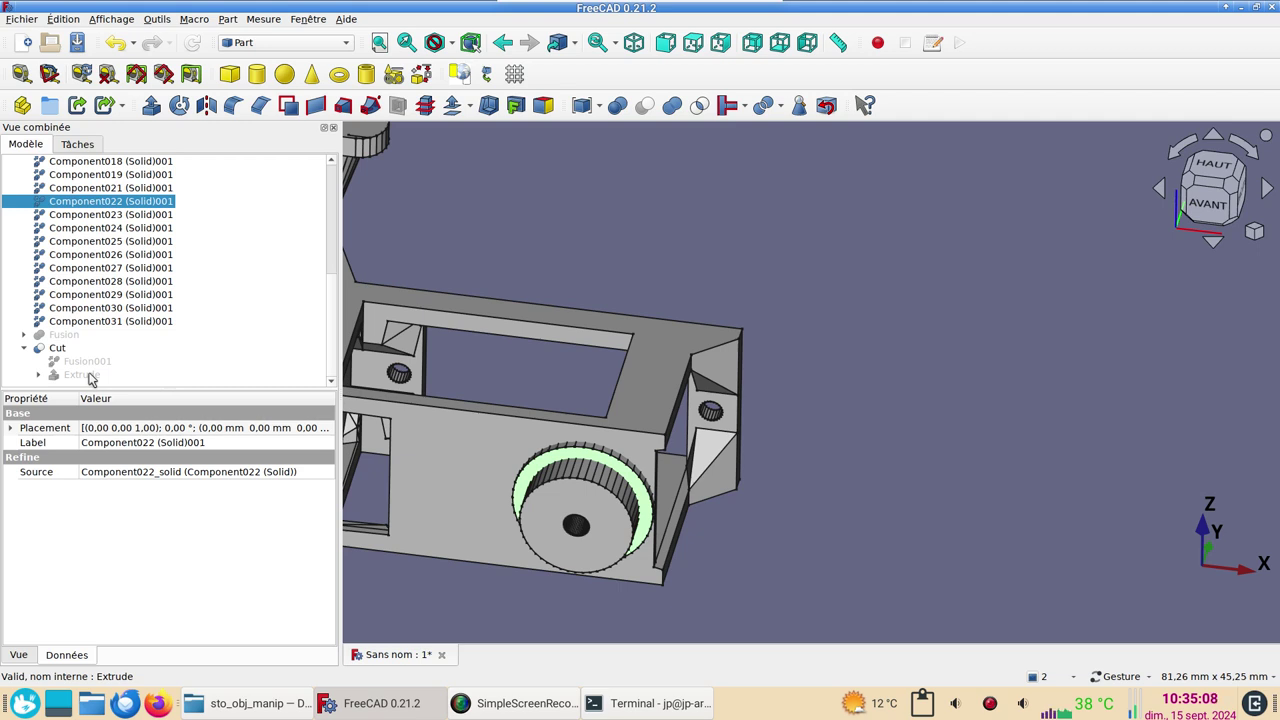
ctrl+click(89, 374)
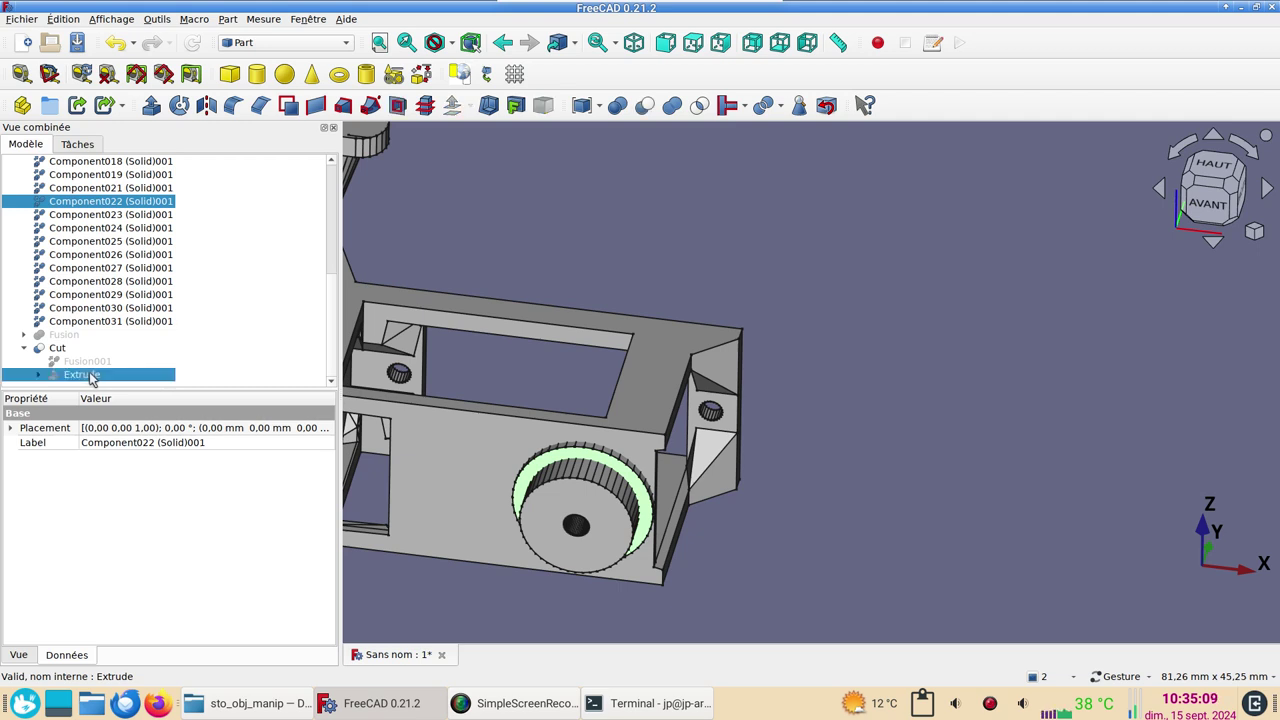
click(646, 106)
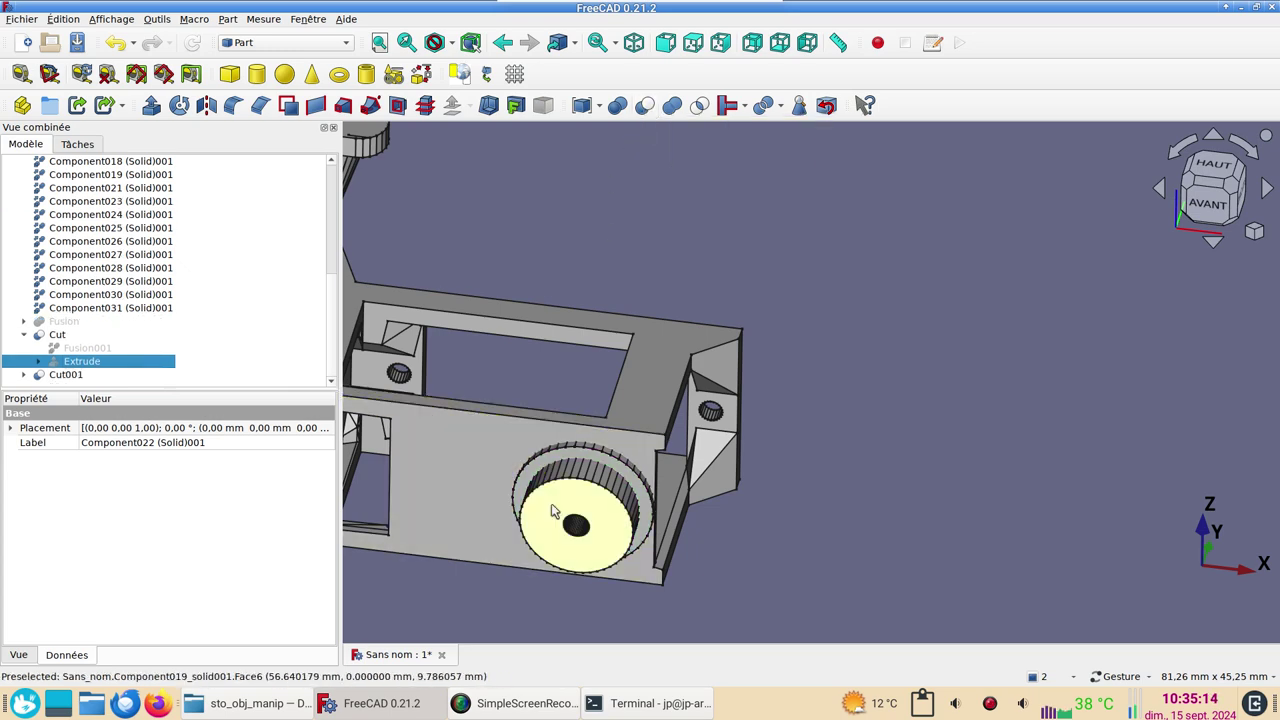
click(552, 512)
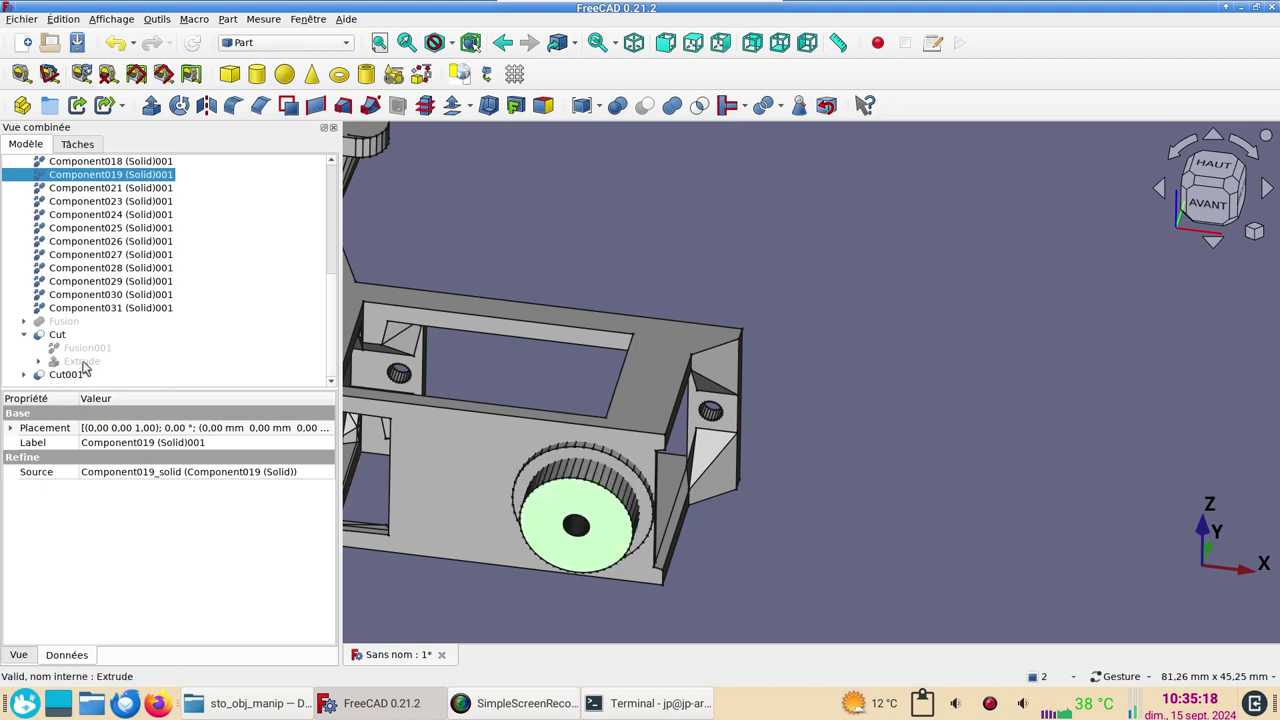
ctrl+click(84, 363)
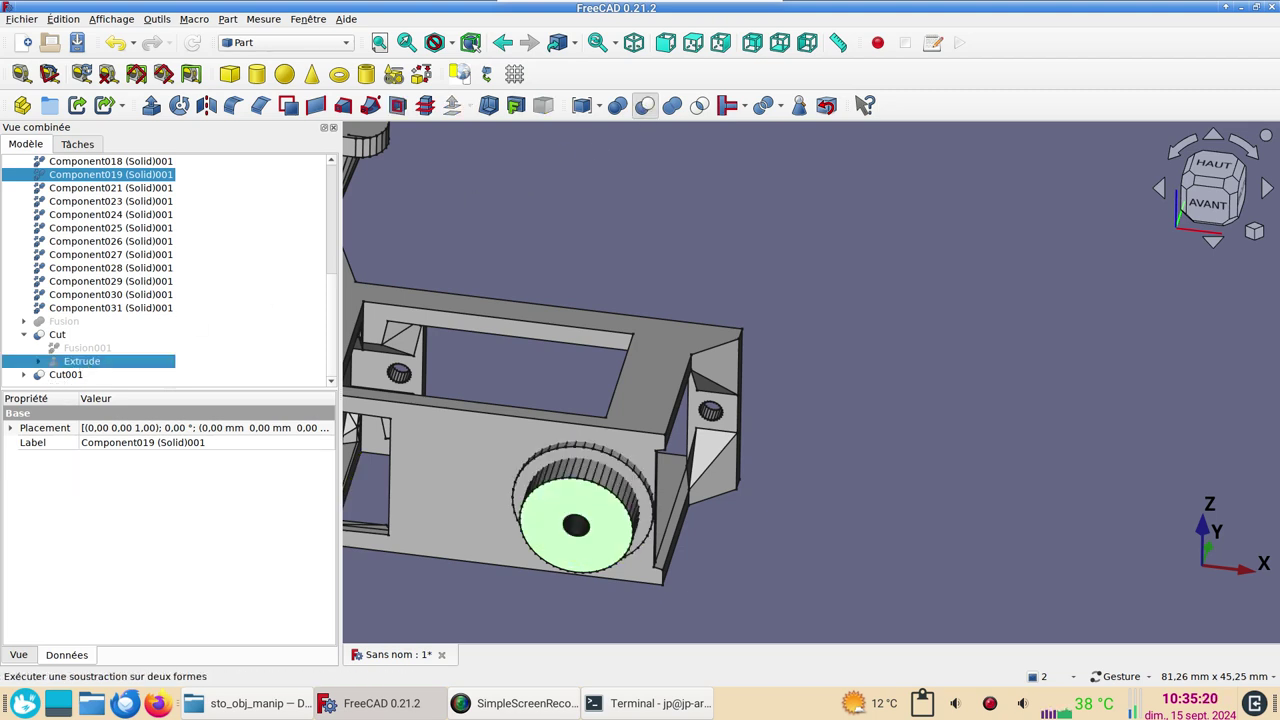
click(644, 105)
mouse_move(609, 234)
mouse_down()
mouse_move(688, 273)
mouse_move(596, 366)
mouse_up()
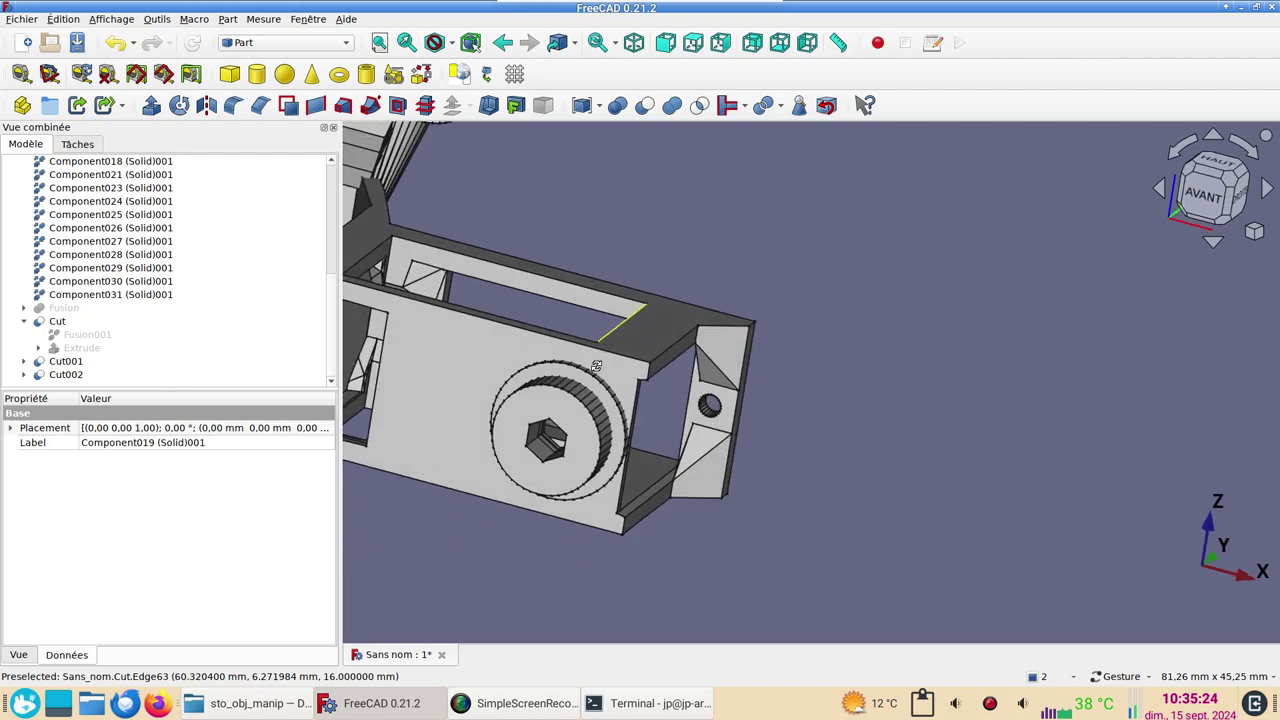
scroll(502, 455, up, 3)
scroll(594, 438, up, 3)
mouse_move(696, 497)
mouse_down()
mouse_move(746, 352)
mouse_move(863, 171)
mouse_move(734, 474)
mouse_move(717, 485)
mouse_up()
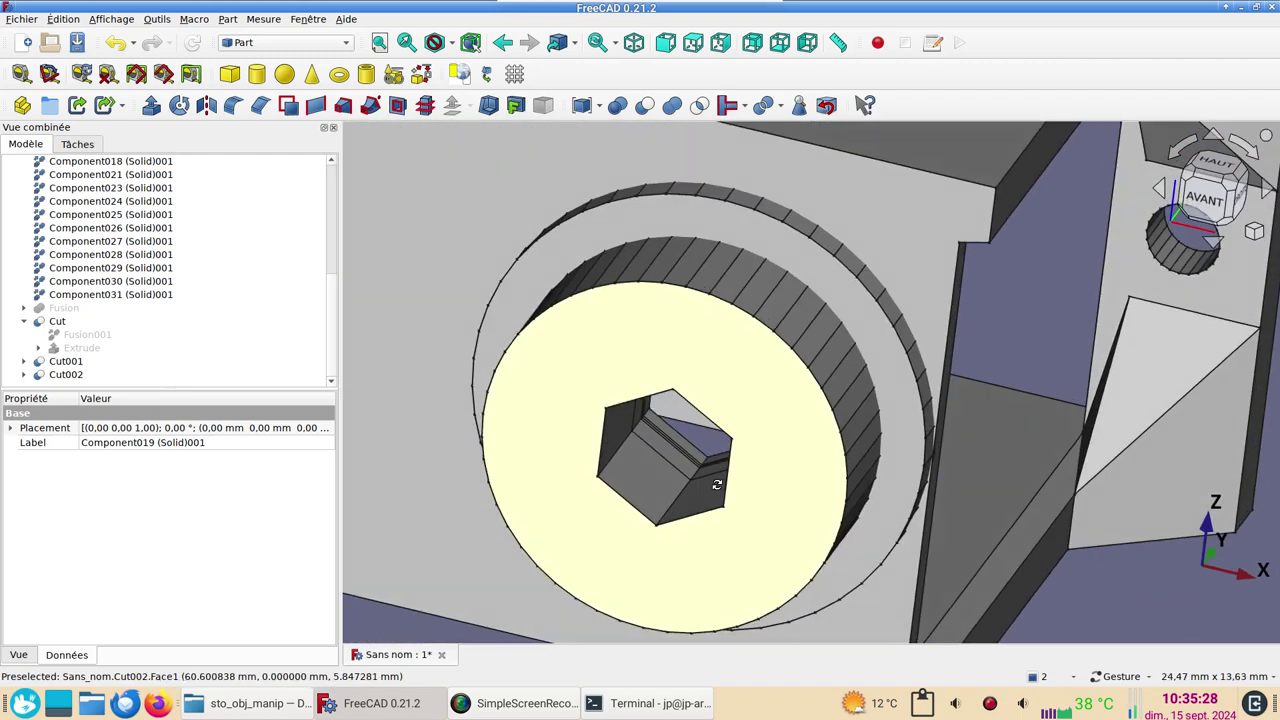
scroll(717, 485, down, 3)
scroll(717, 485, down, 5)
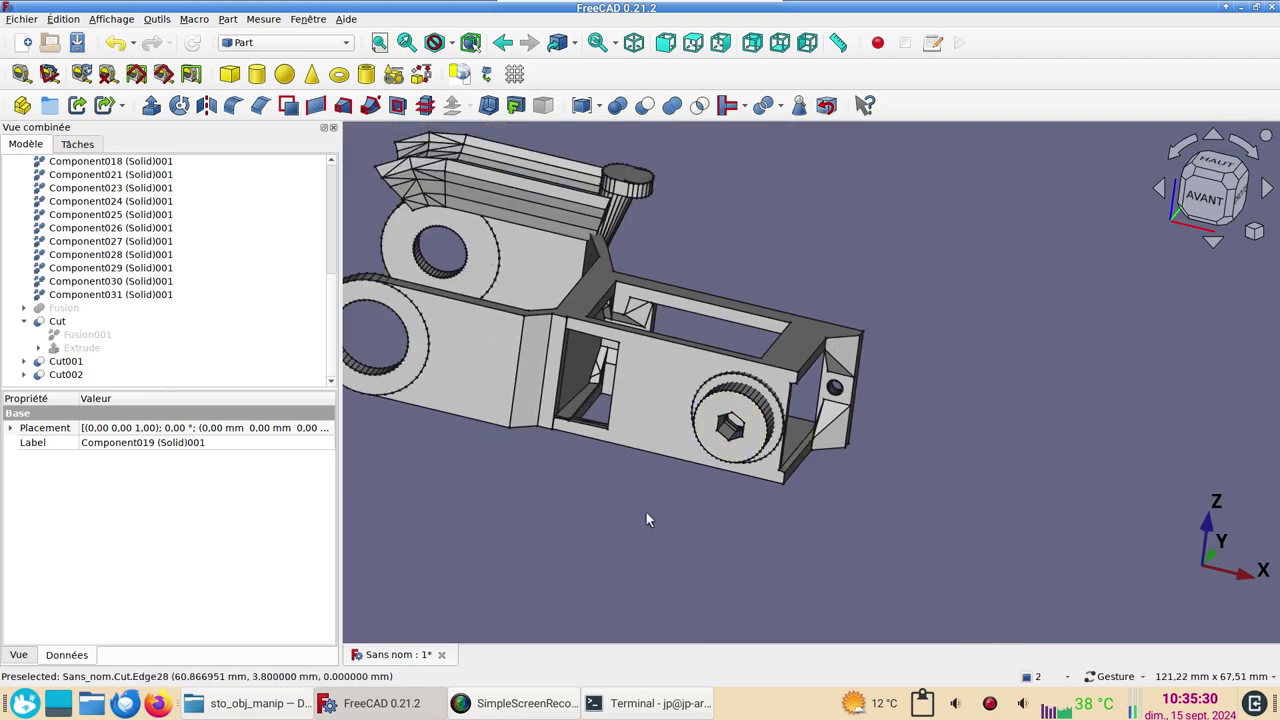
right_drag(608, 510, 707, 520)
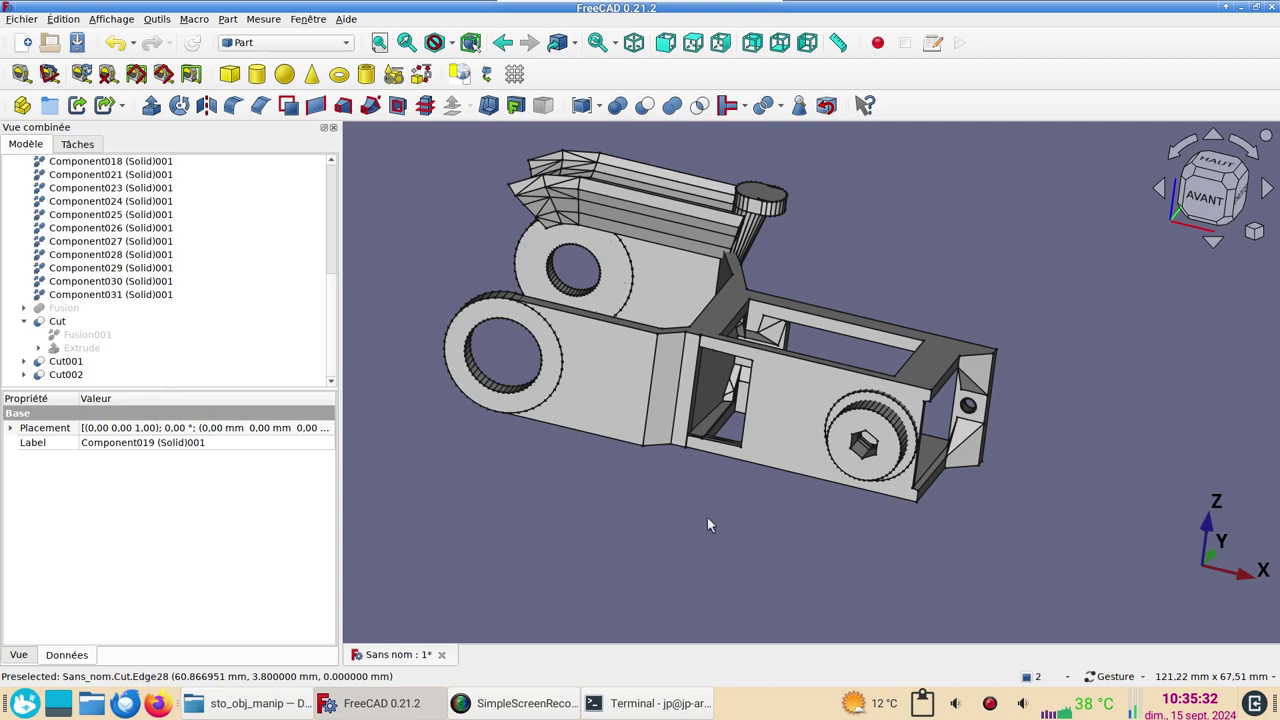
drag(791, 264, 848, 376)
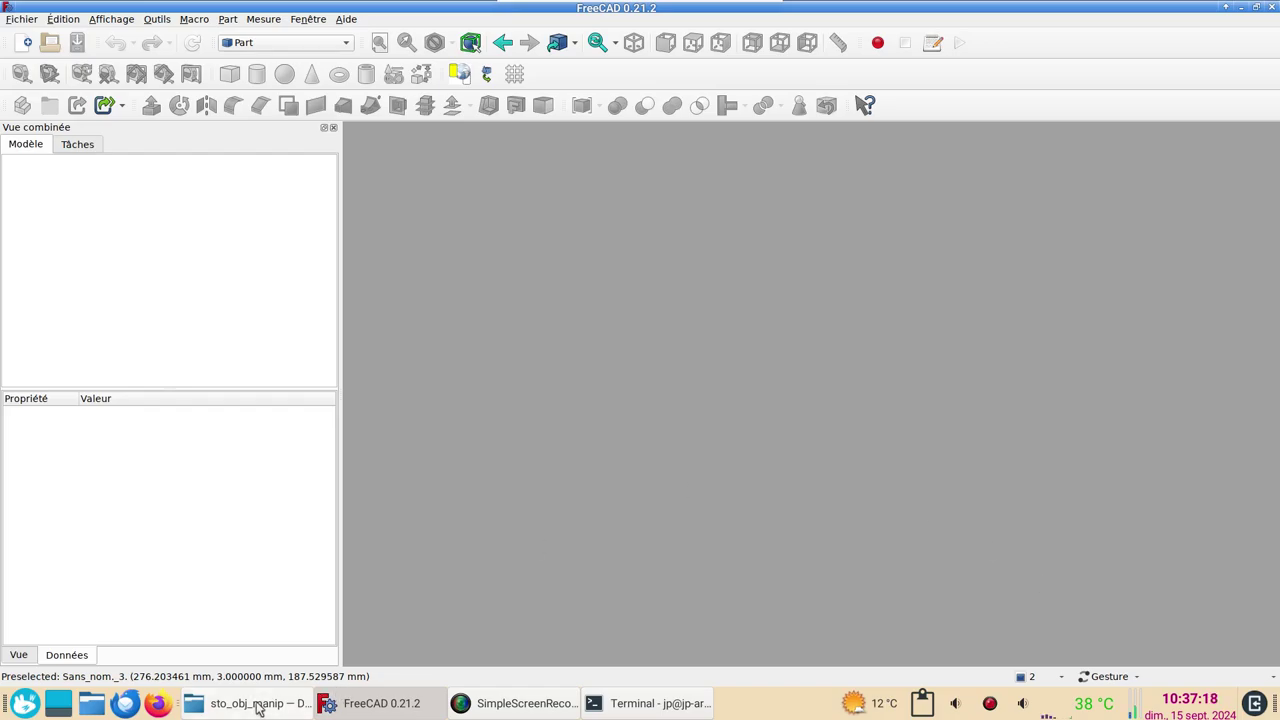
- Import 03.stl from the file manager and orbit around the flat parts plate
click(257, 703)
mouse_move(705, 163)
mouse_down()
mouse_move(380, 714)
mouse_move(707, 410)
mouse_up()
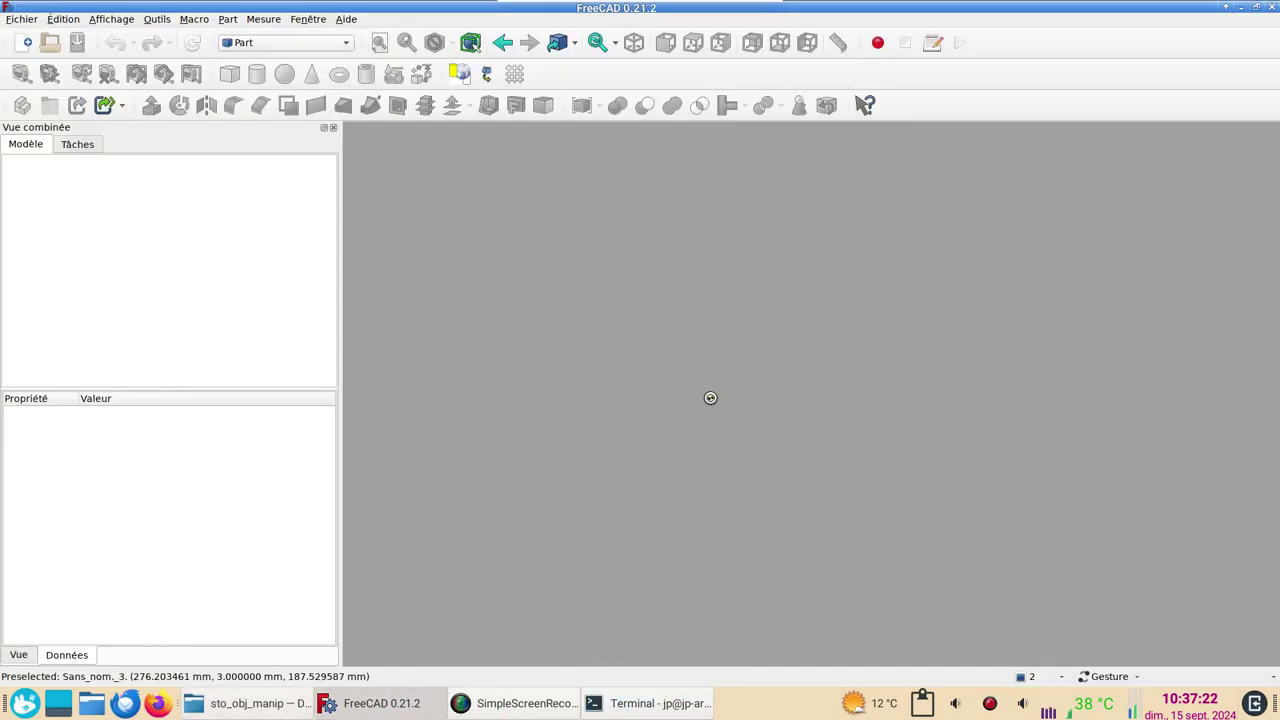
drag(851, 446, 812, 571)
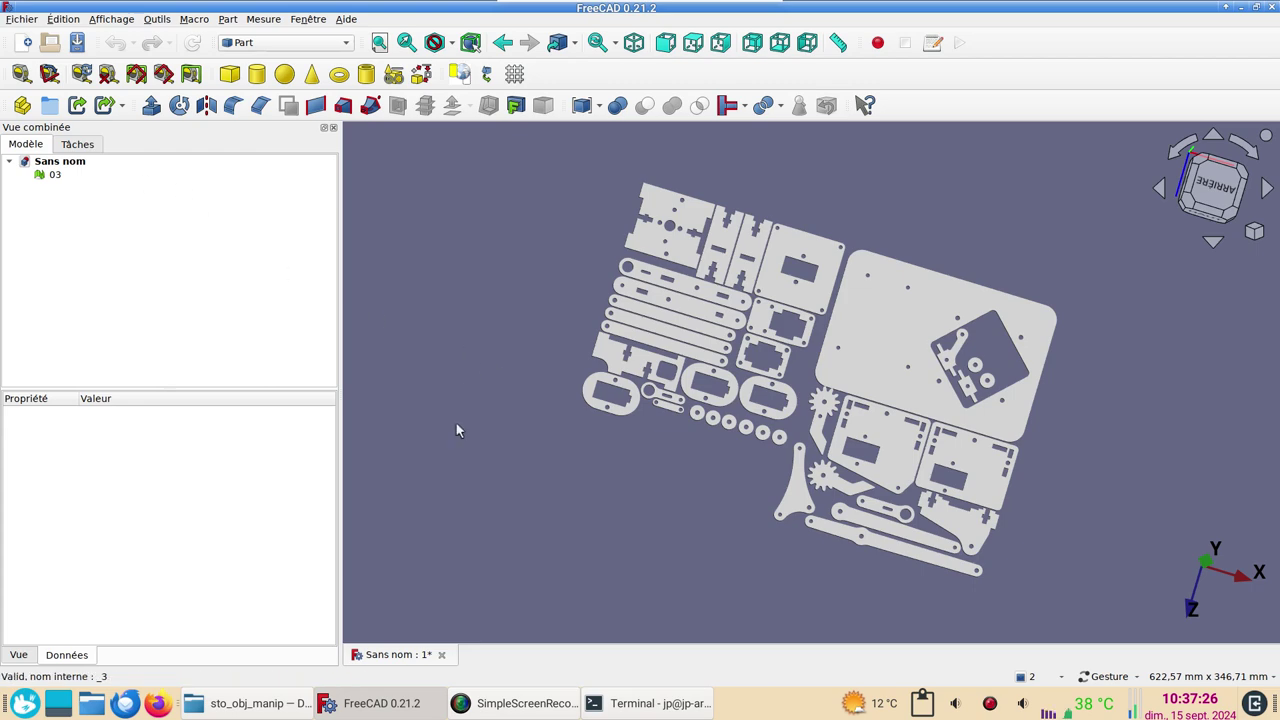
key(4)
drag(1048, 466, 1059, 489)
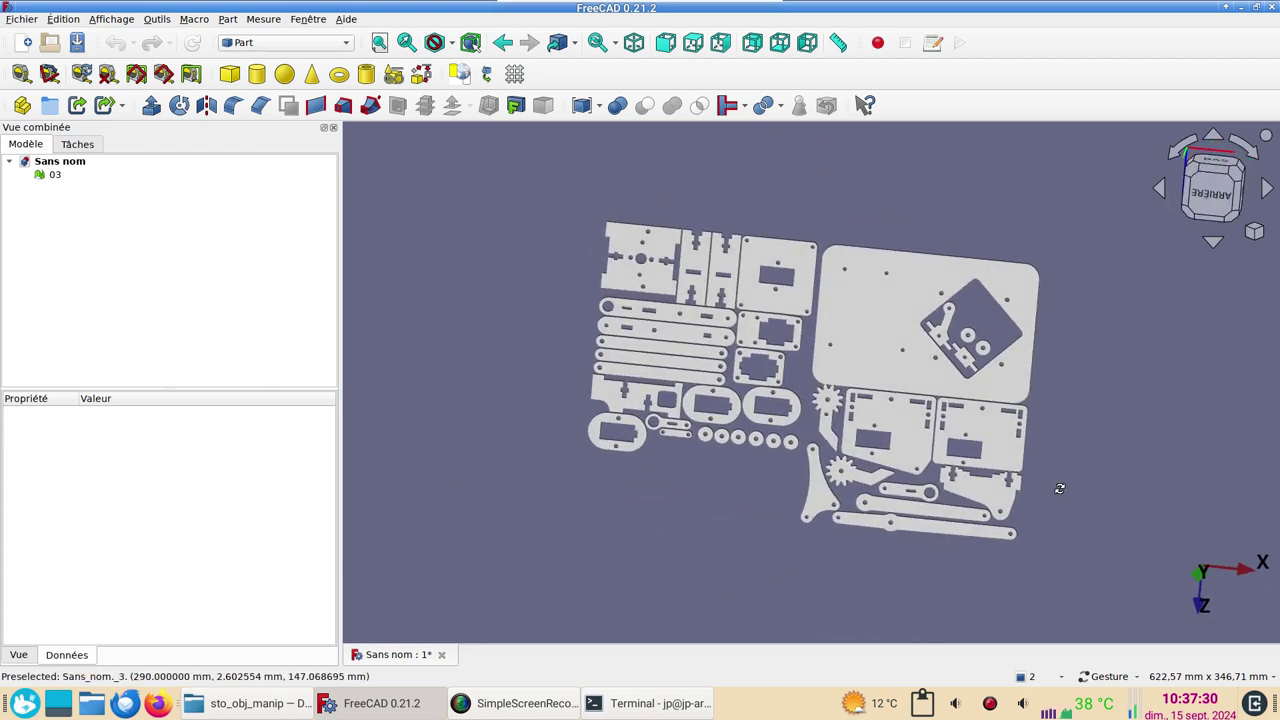
mouse_move(808, 569)
mouse_down()
mouse_move(843, 458)
mouse_move(1068, 300)
mouse_up()
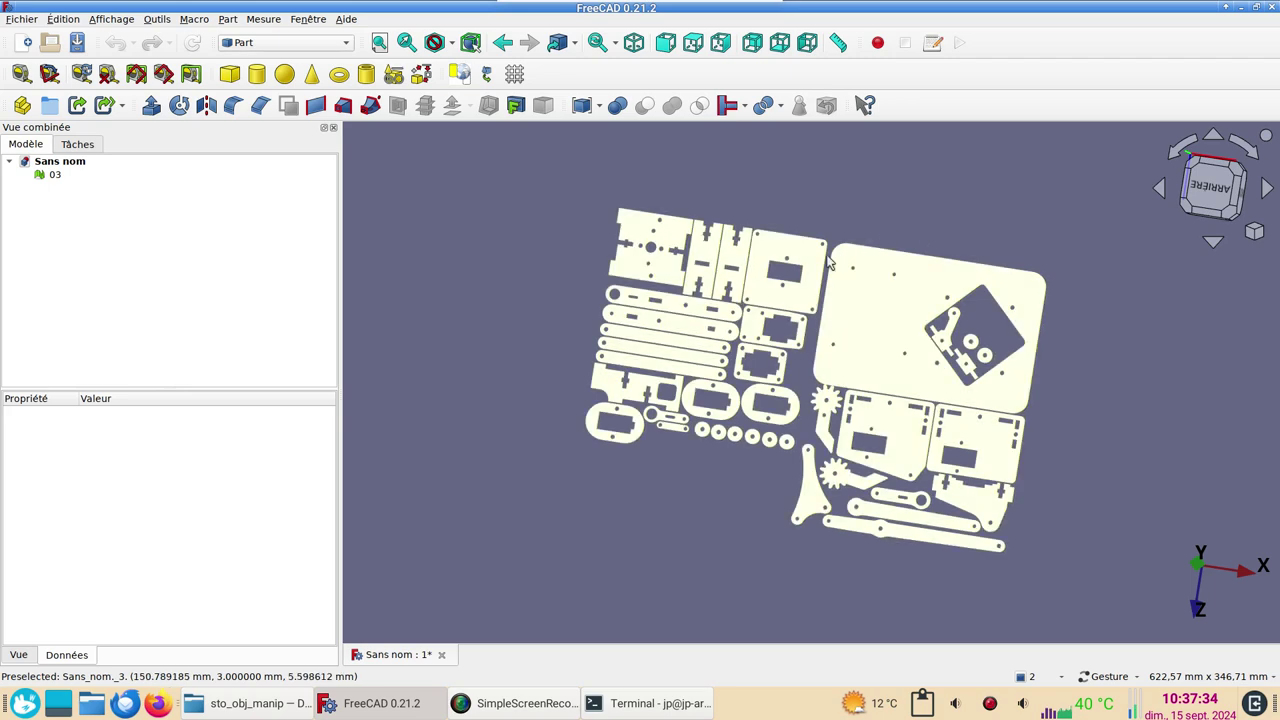
mouse_move(1077, 364)
mouse_down()
mouse_move(969, 443)
mouse_move(894, 443)
mouse_up()
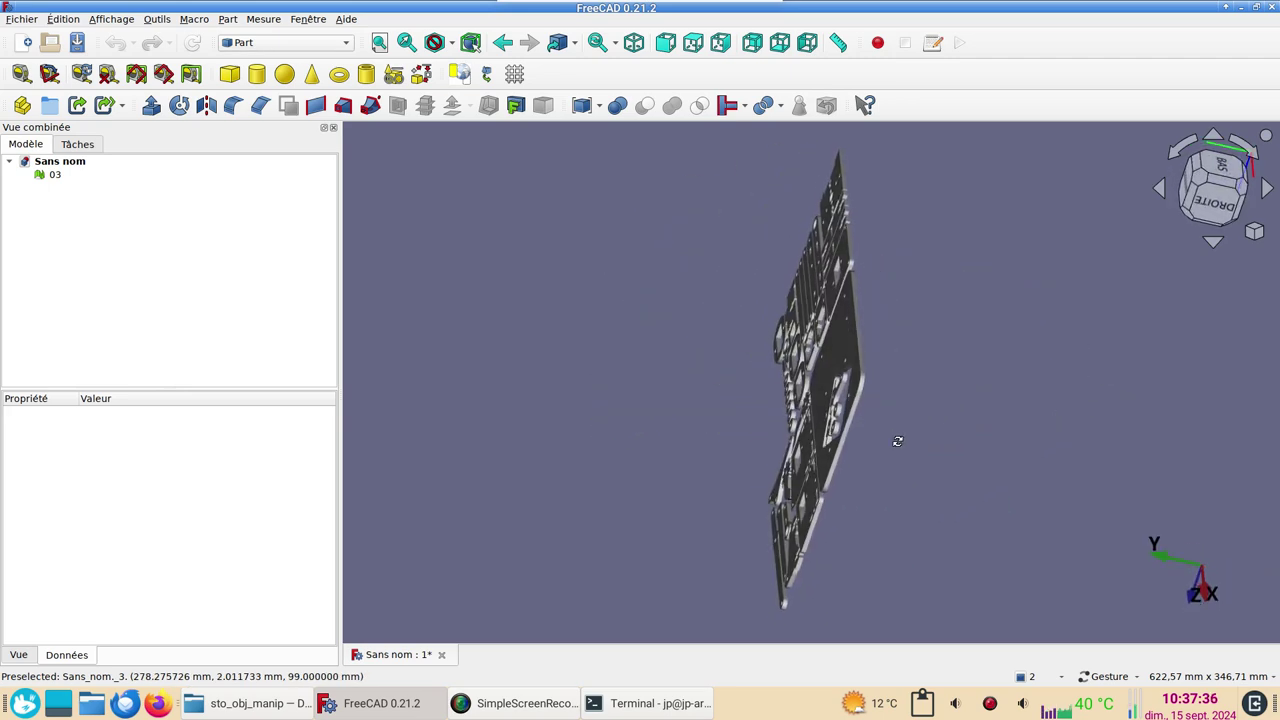
scroll(880, 417, up, 3)
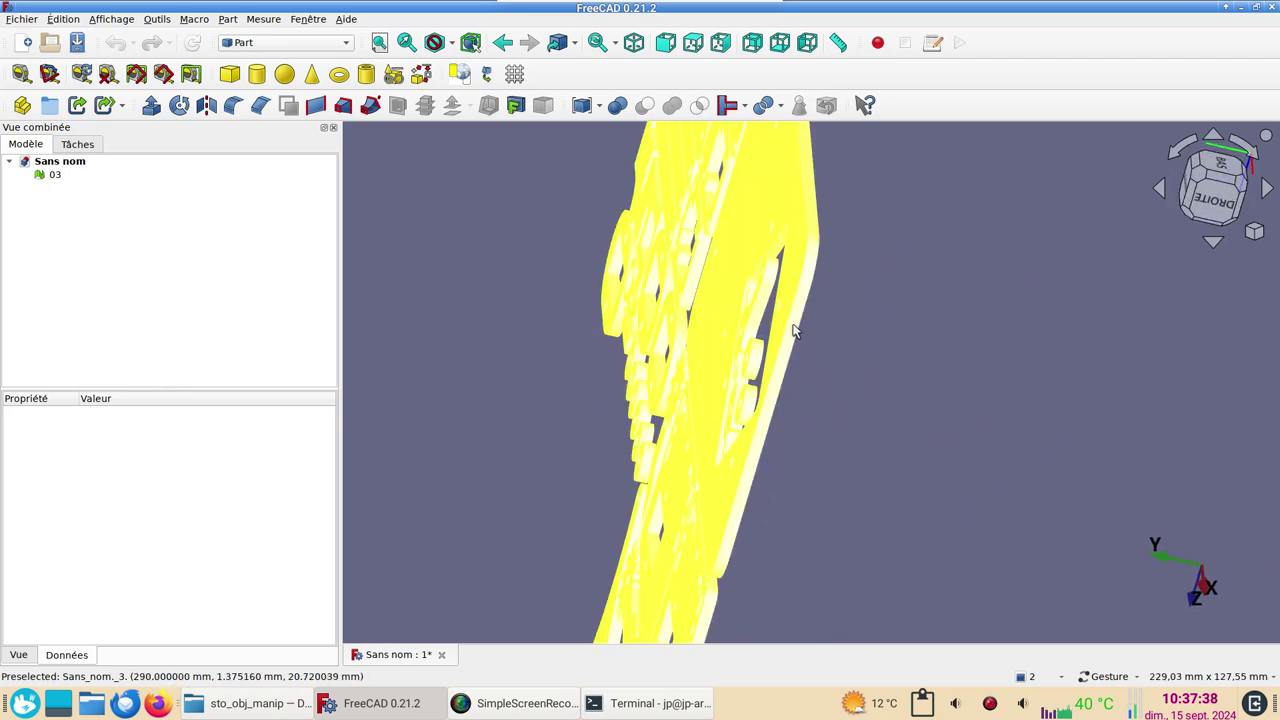
drag(718, 542, 1087, 434)
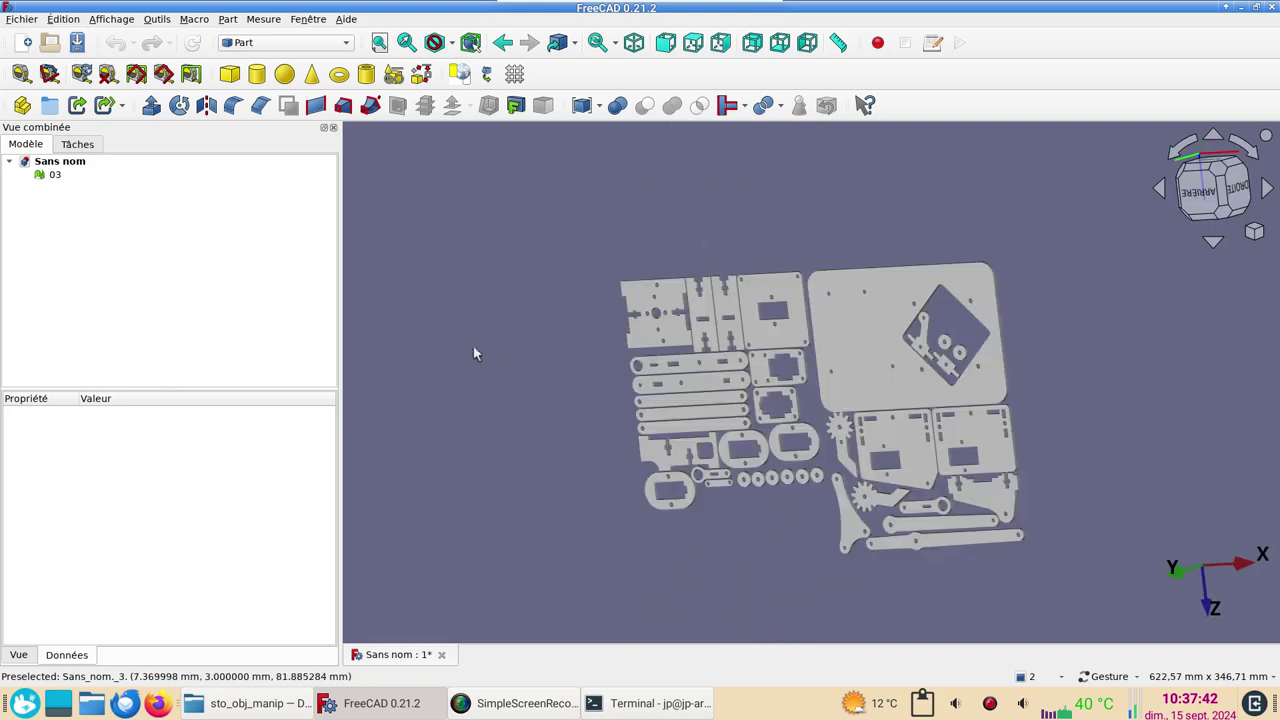
- In the Mesh workbench, split 03 by components and delete the original 03 mesh
click(56, 175)
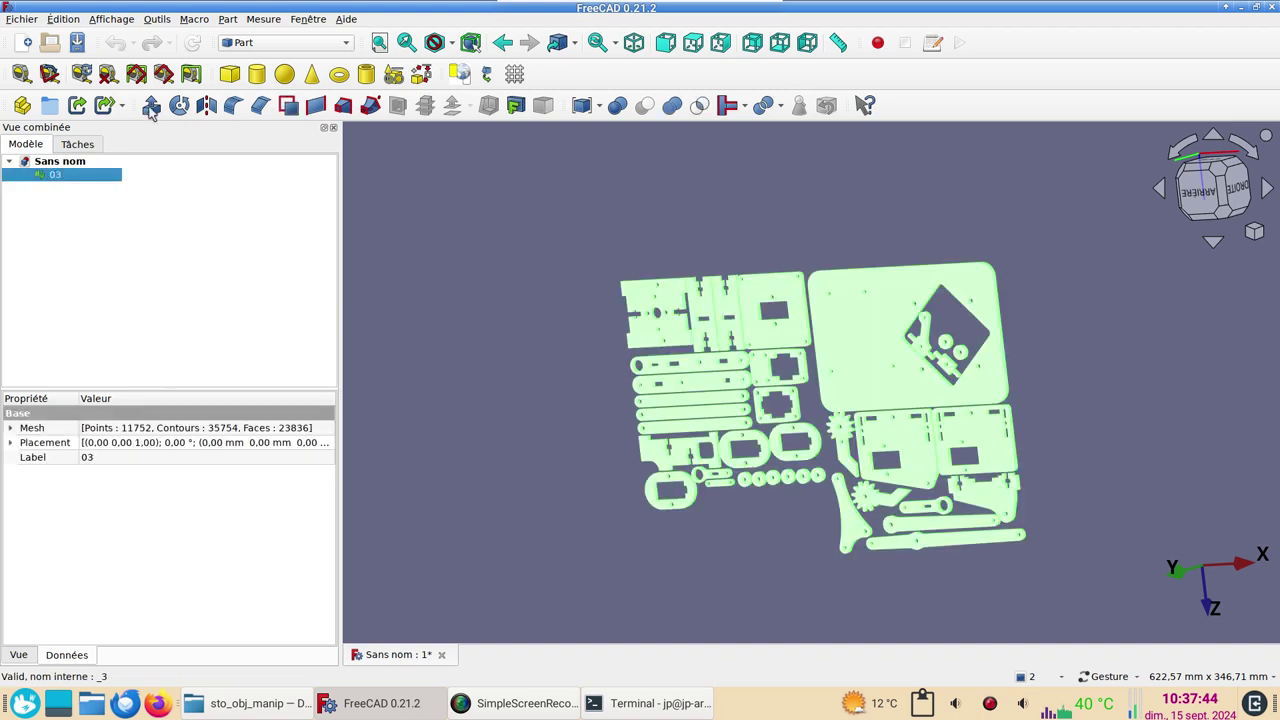
click(290, 46)
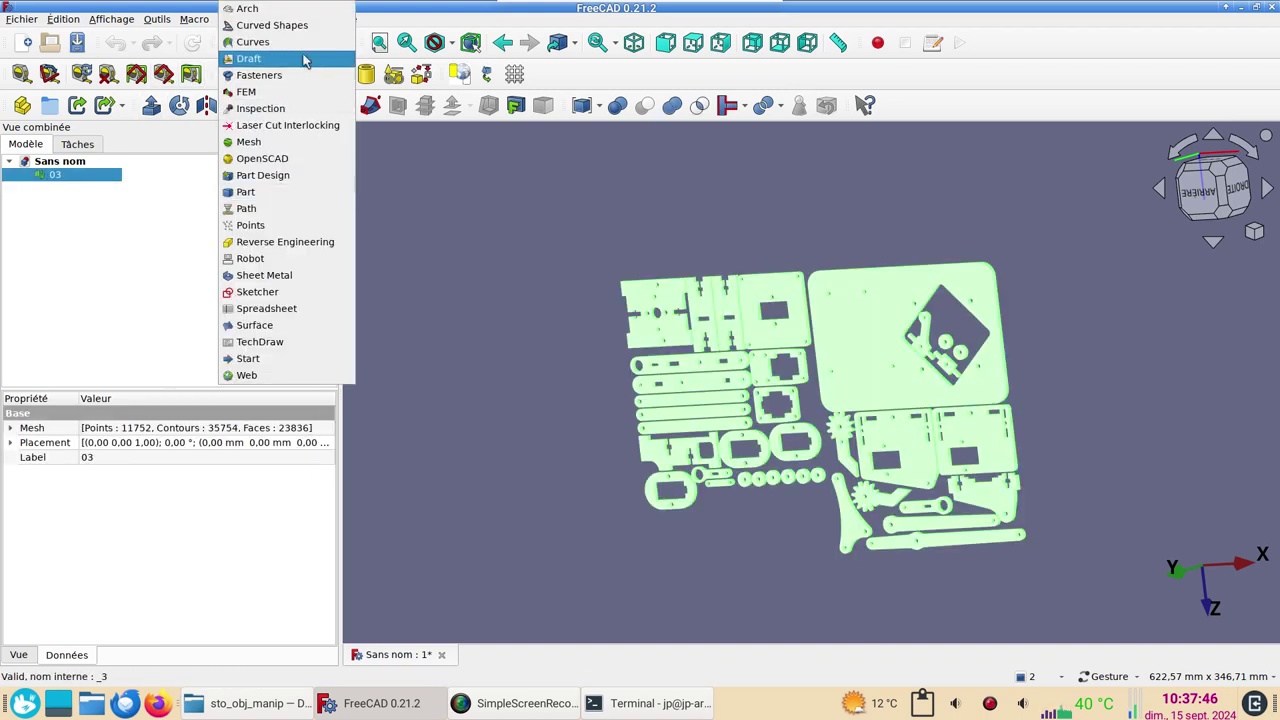
click(280, 143)
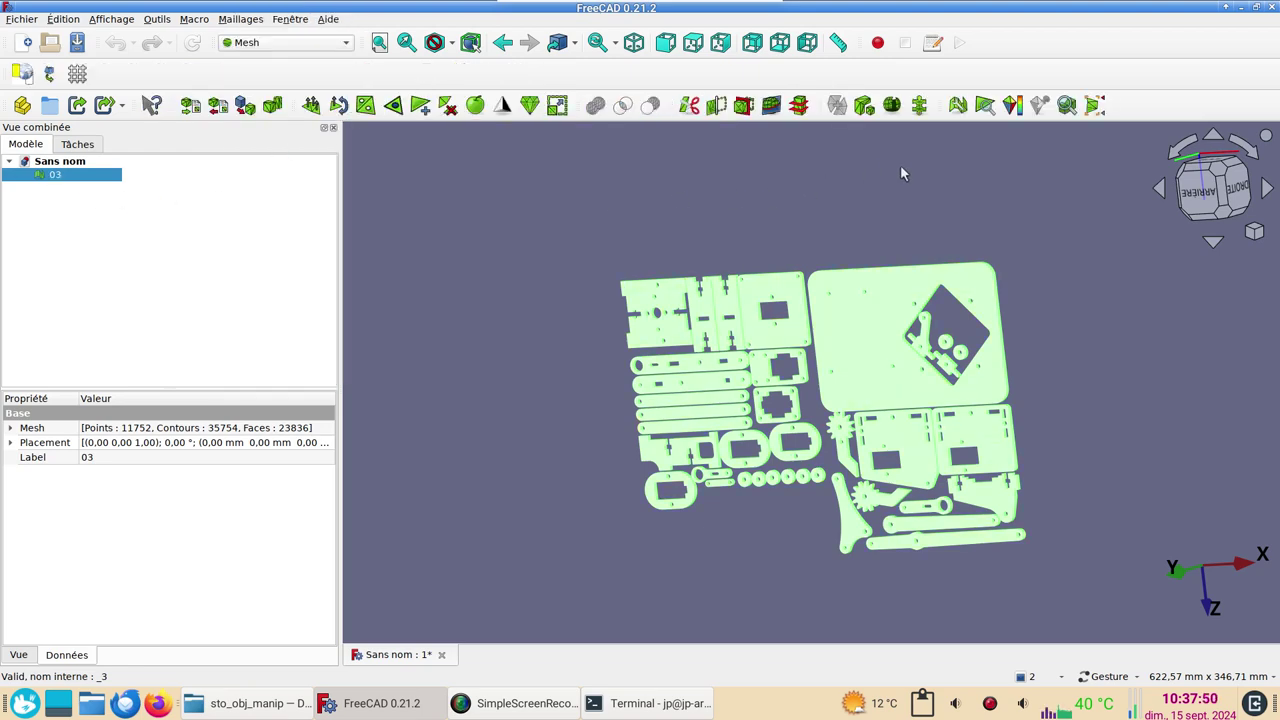
click(866, 112)
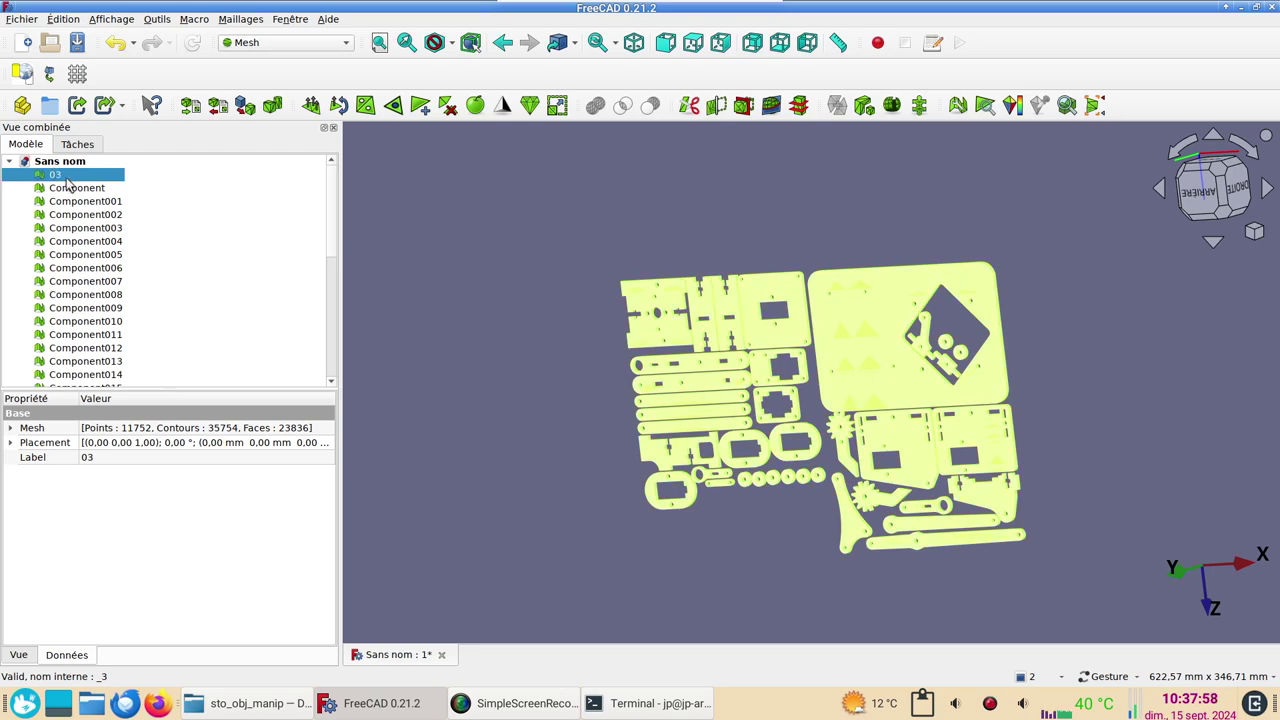
key(Delete)
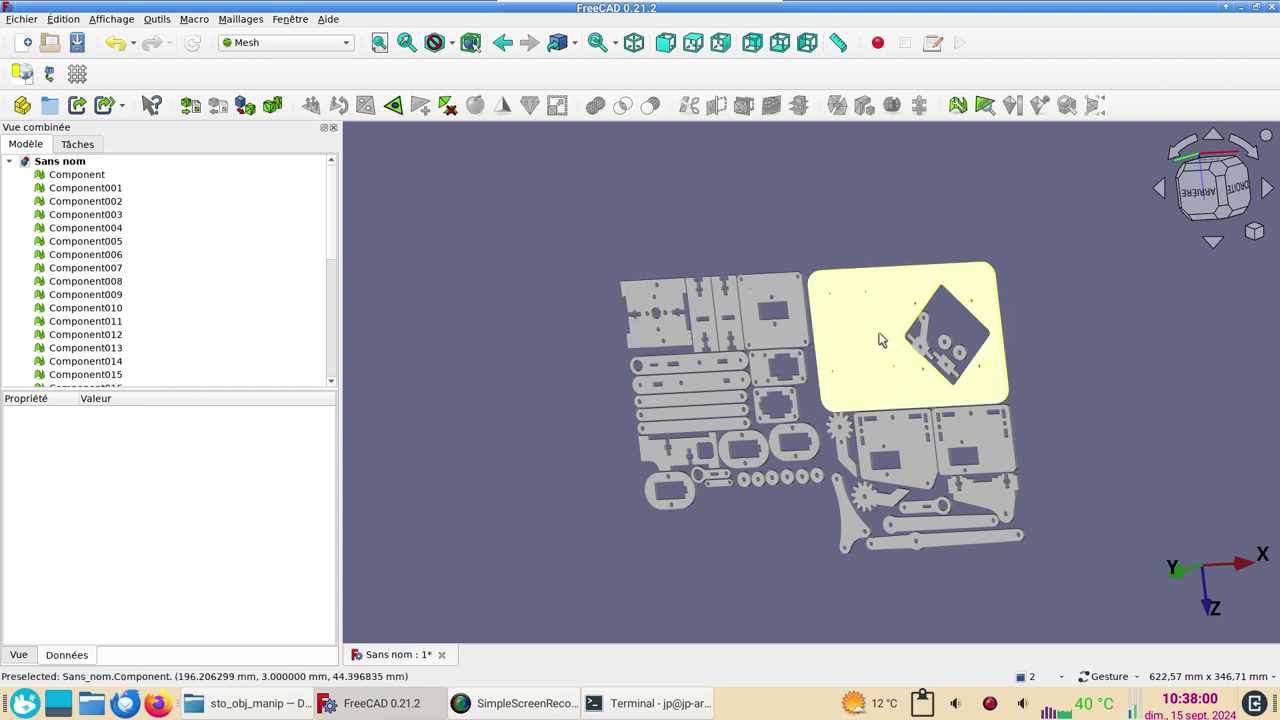
- Hide Component001 through Component036, keeping only the large plate visible
click(880, 340)
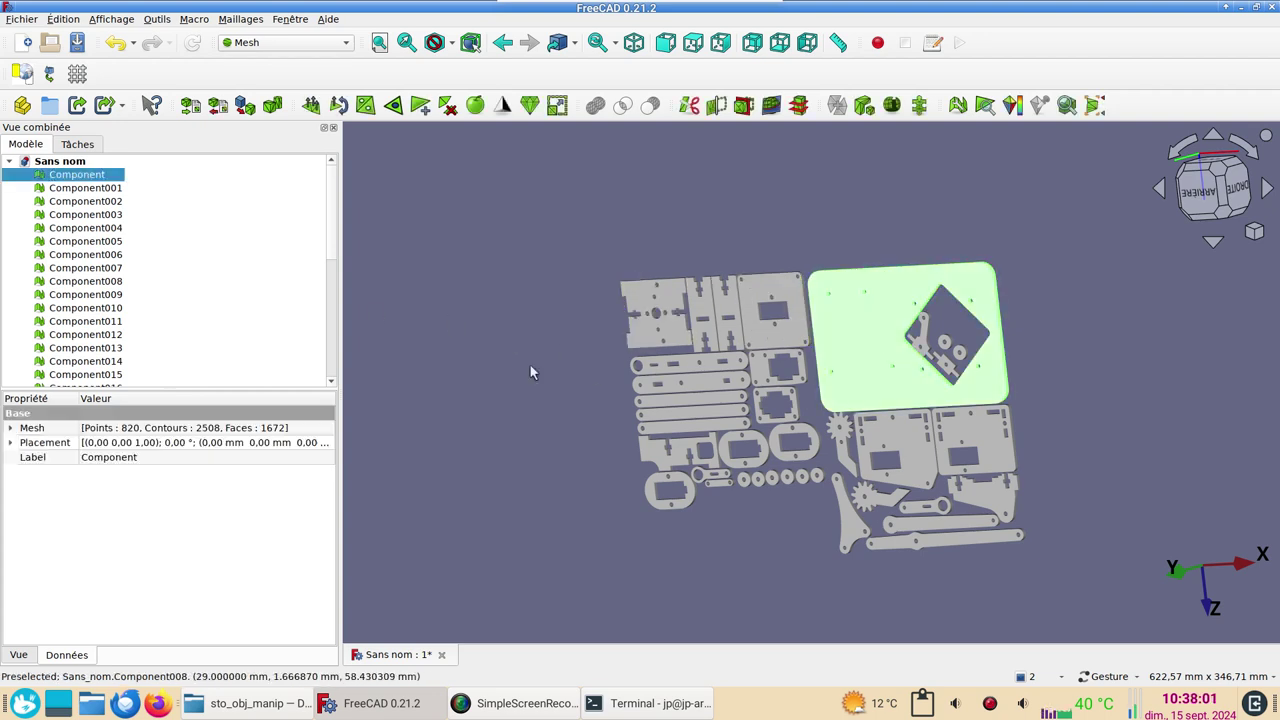
click(99, 190)
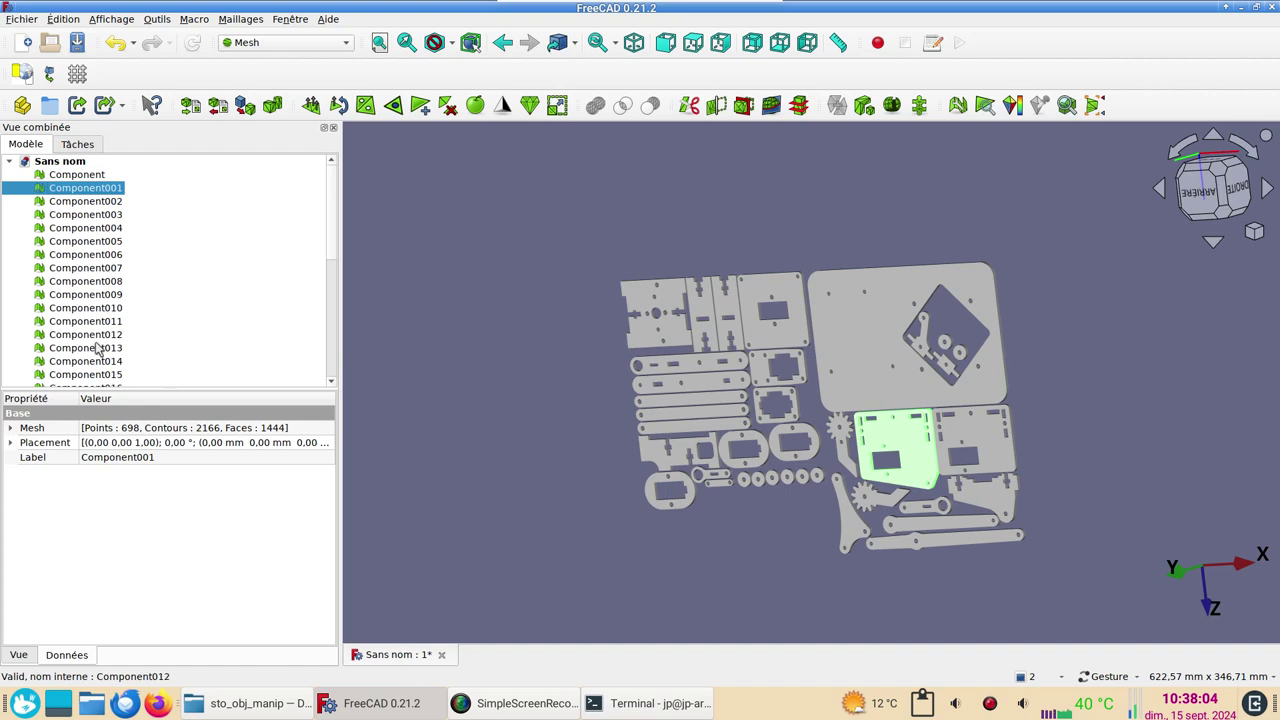
scroll(333, 250, down, 7)
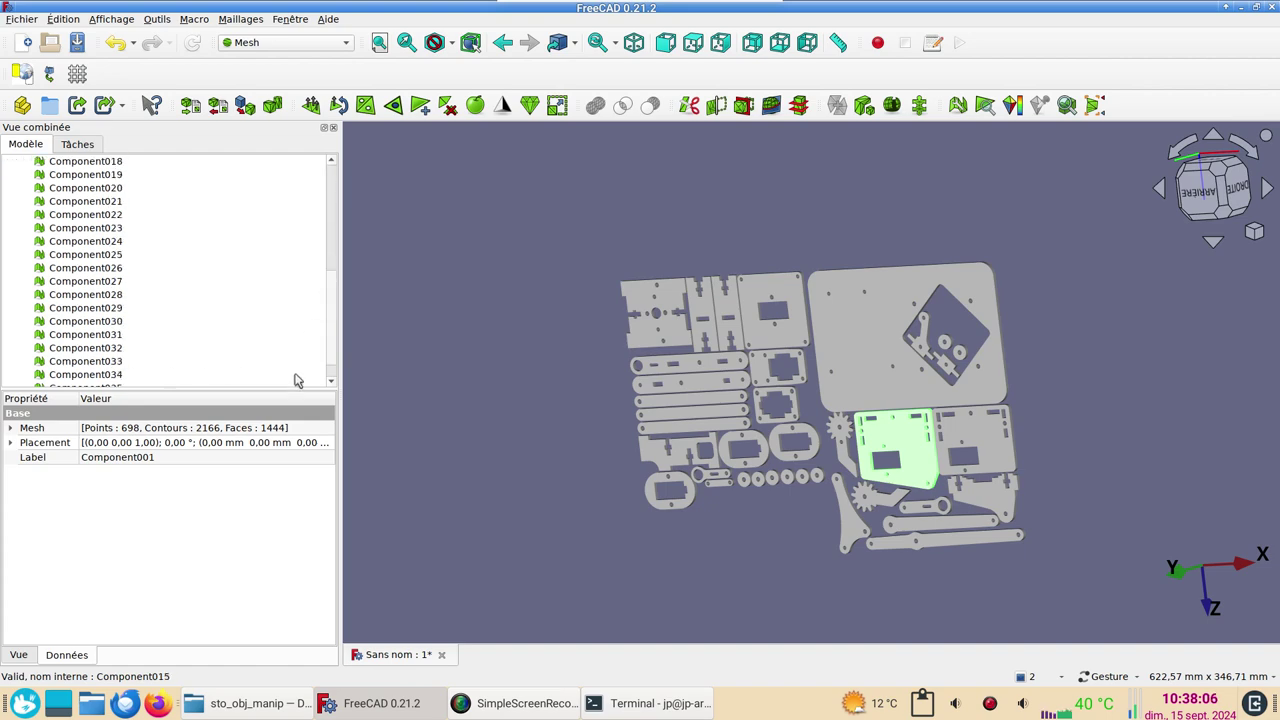
shift+click(100, 375)
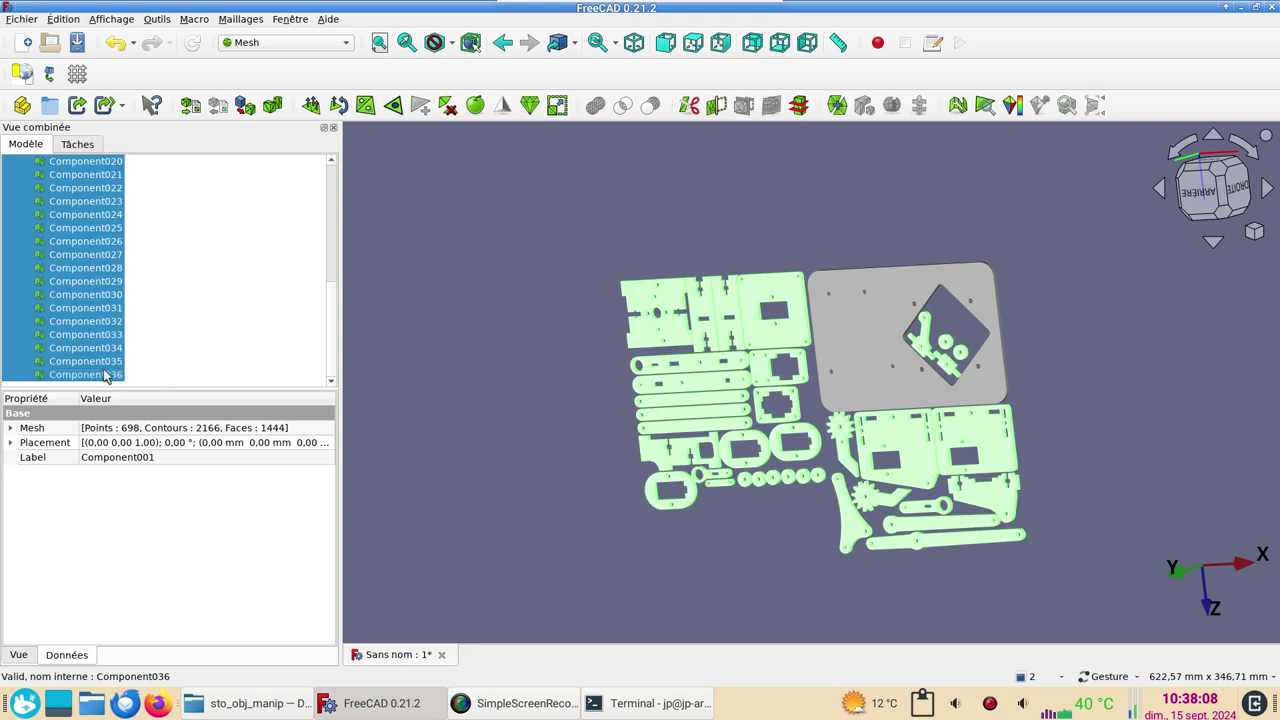
key(space)
- Orbit to an oblique view of the remaining plate and select Component
scroll(524, 428, up, 3)
scroll(730, 420, down, 2)
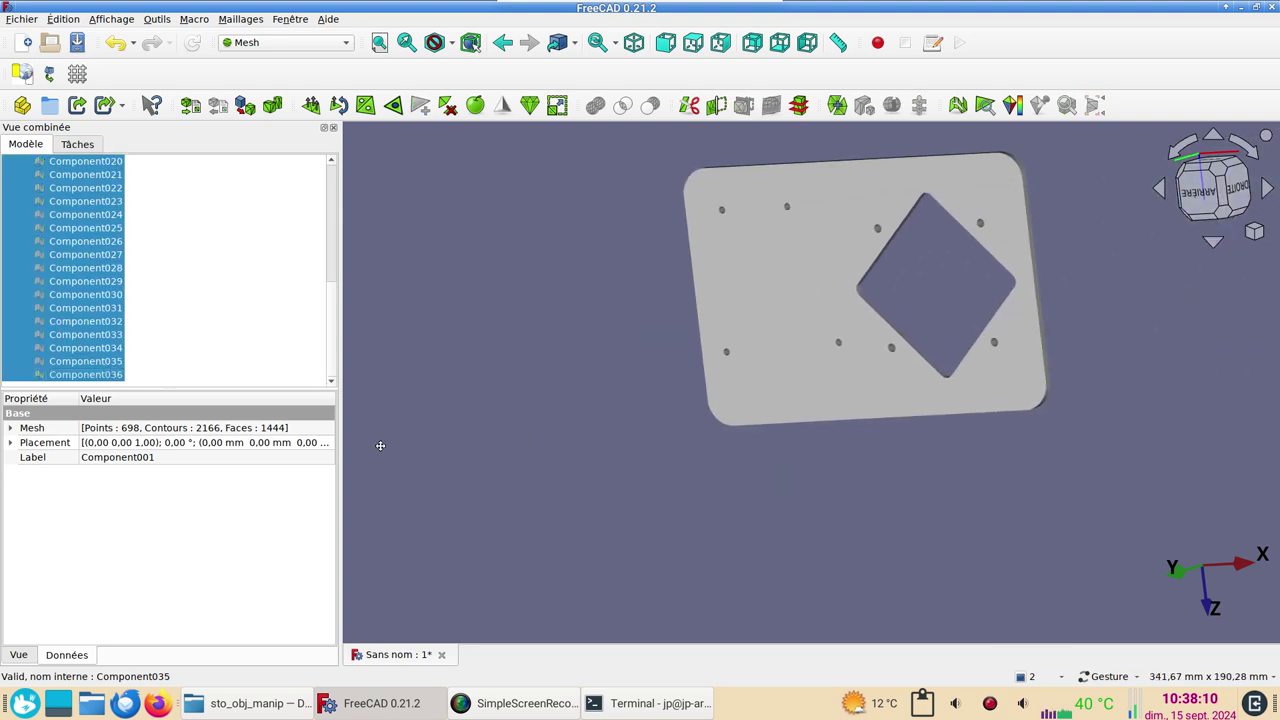
mouse_move(515, 424)
mouse_down()
mouse_move(597, 397)
mouse_move(627, 322)
mouse_up()
scroll(730, 387, down, 2)
scroll(730, 390, down, 1)
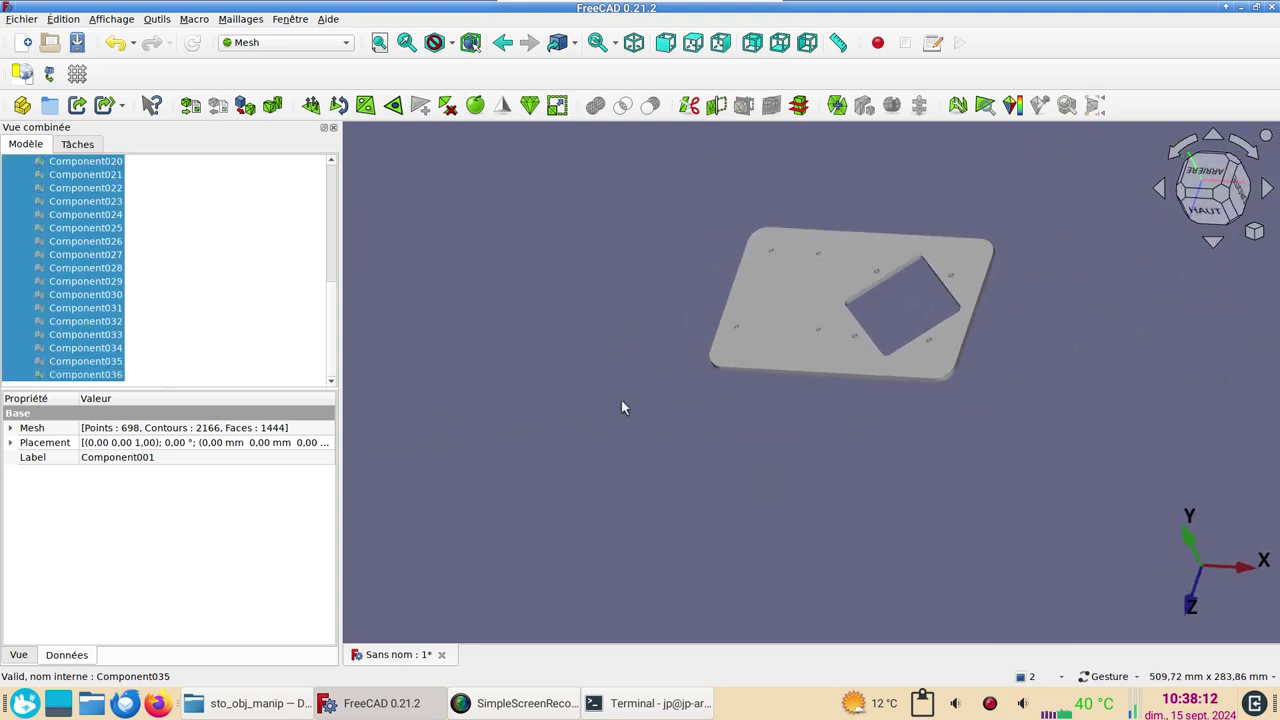
scroll(185, 255, up, 4)
scroll(200, 268, up, 3)
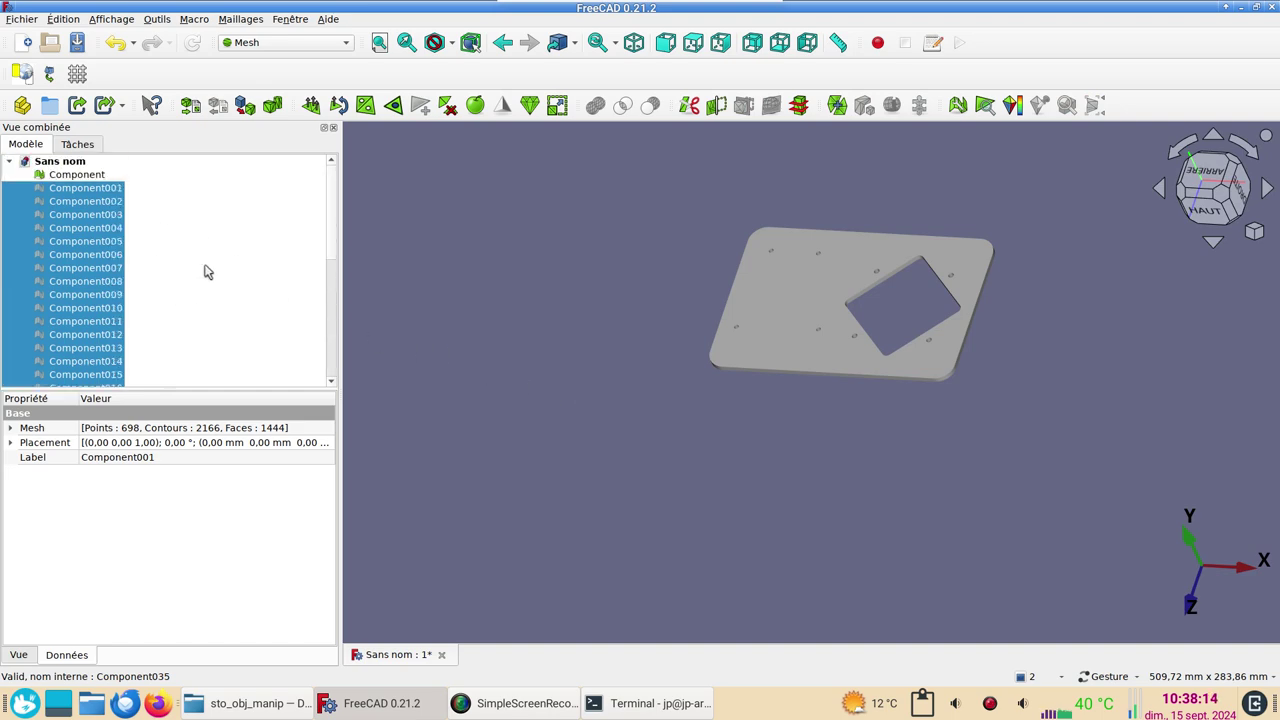
click(89, 176)
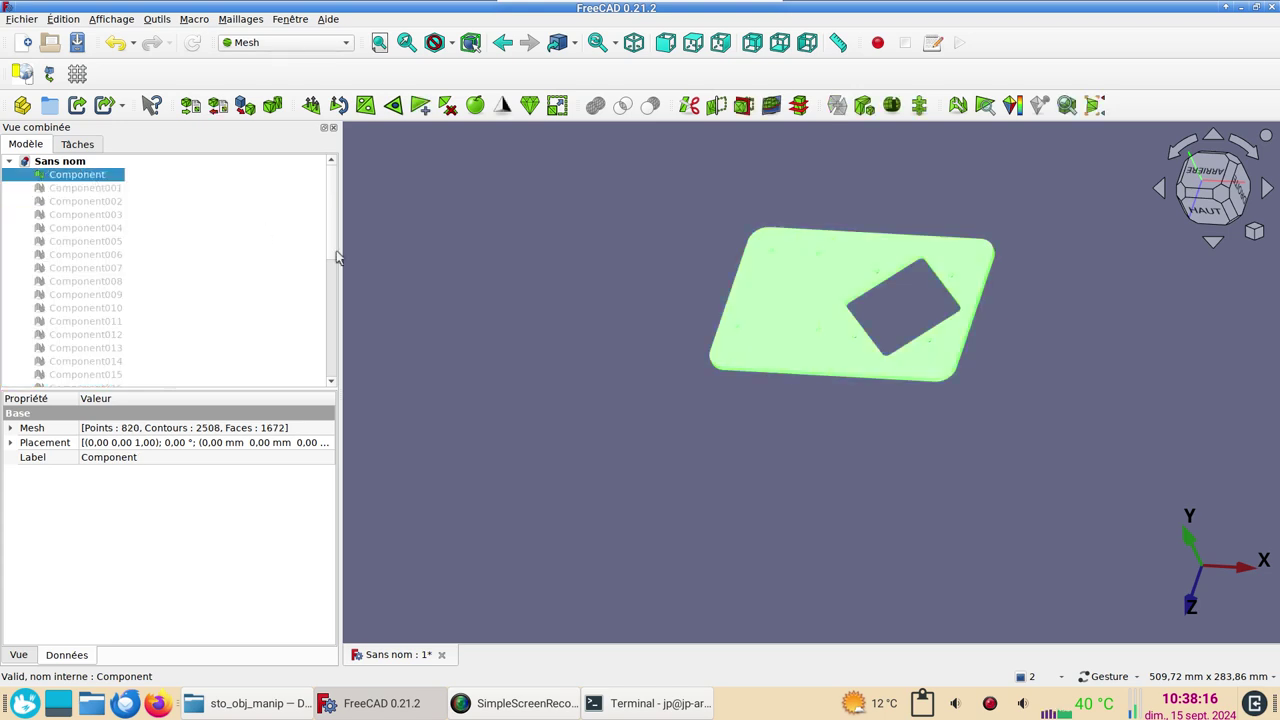
click(313, 46)
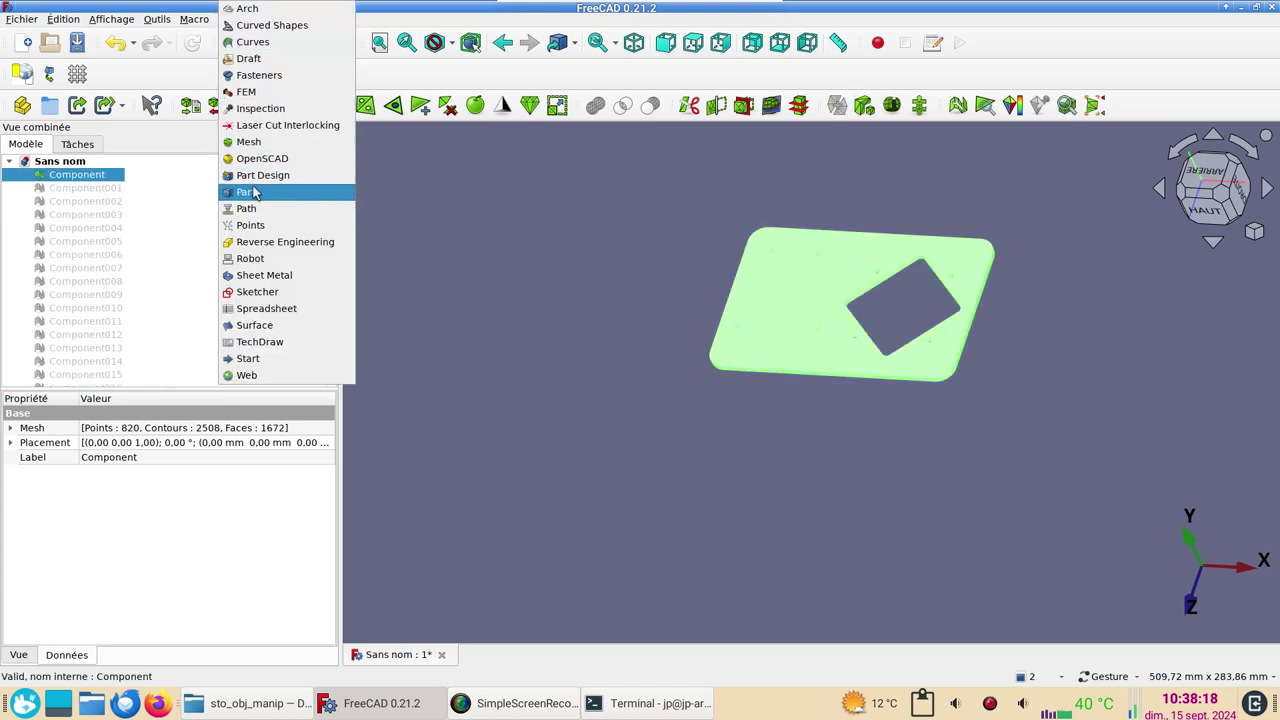
- In the Part workbench, turn the plate mesh into shape Component037 without sewing
click(255, 193)
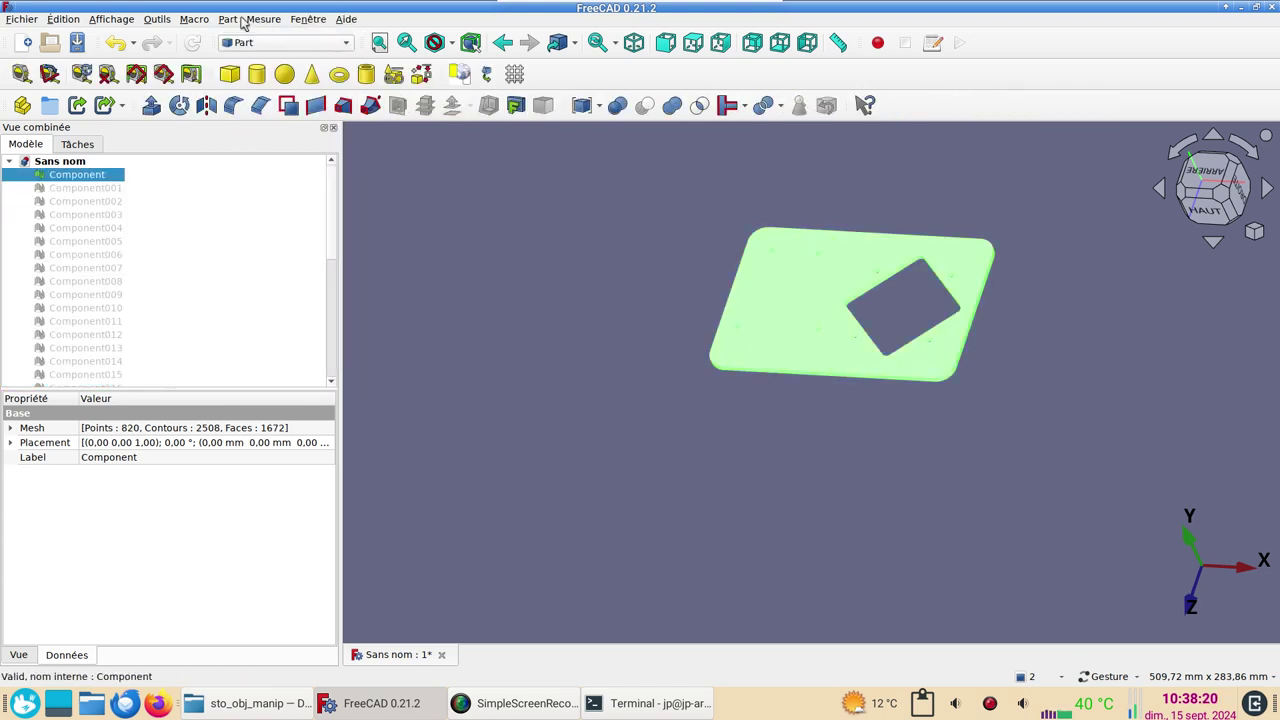
click(227, 20)
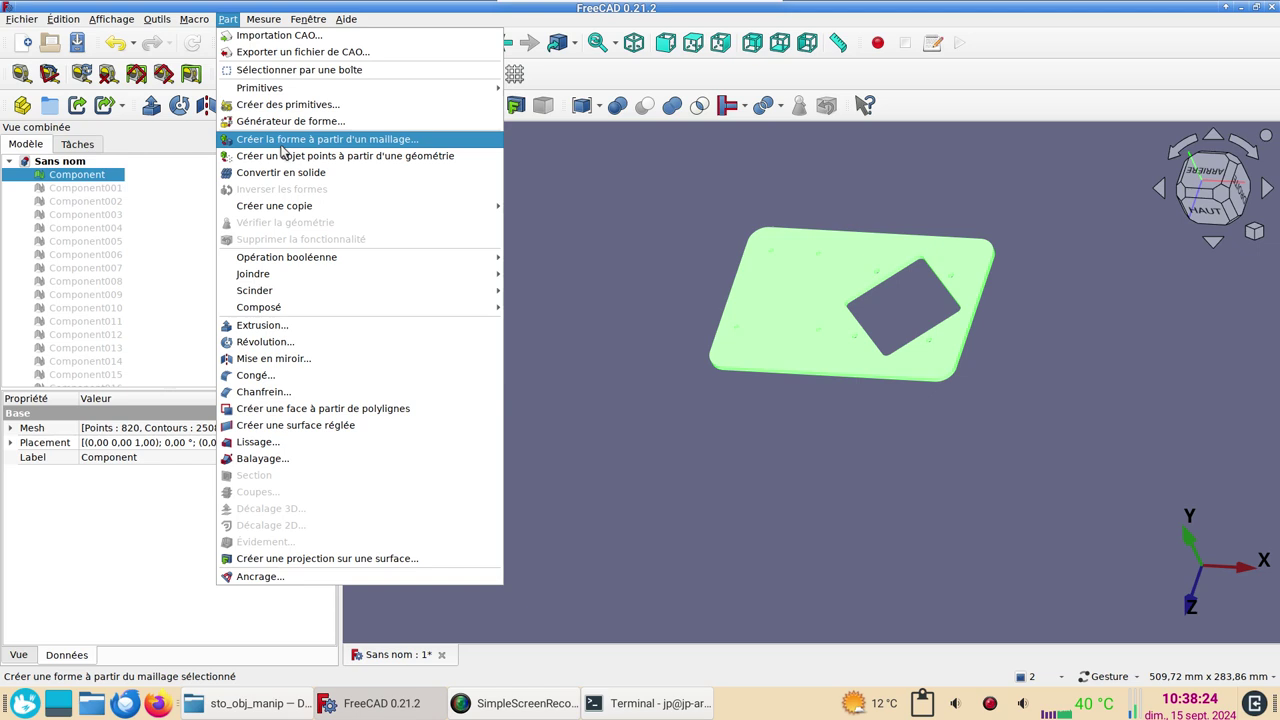
click(283, 141)
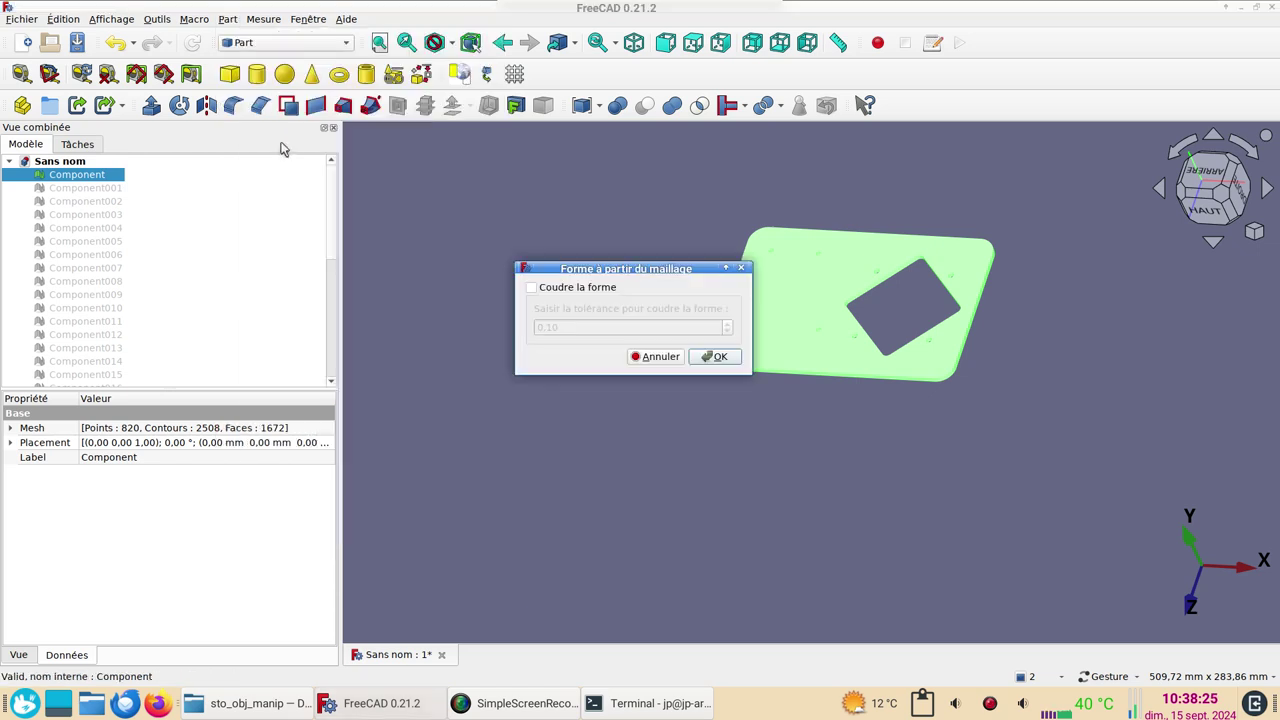
click(705, 362)
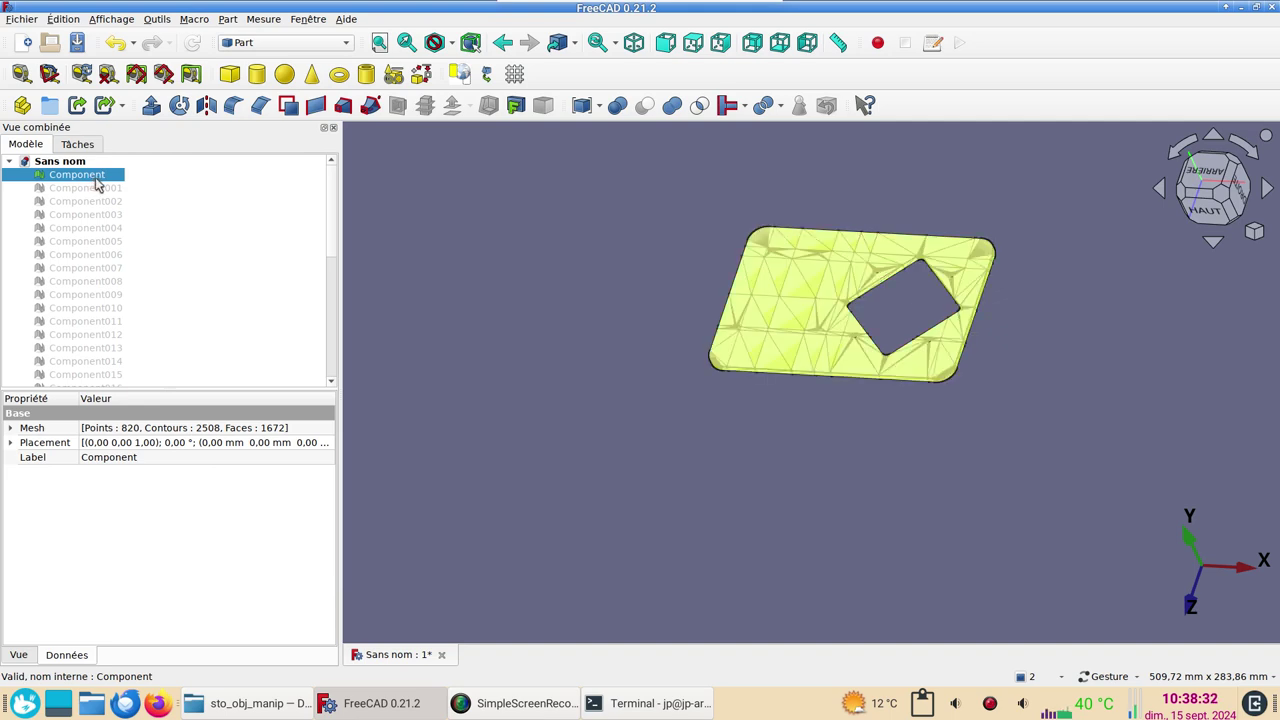
scroll(94, 245, down, 4)
scroll(108, 268, down, 3)
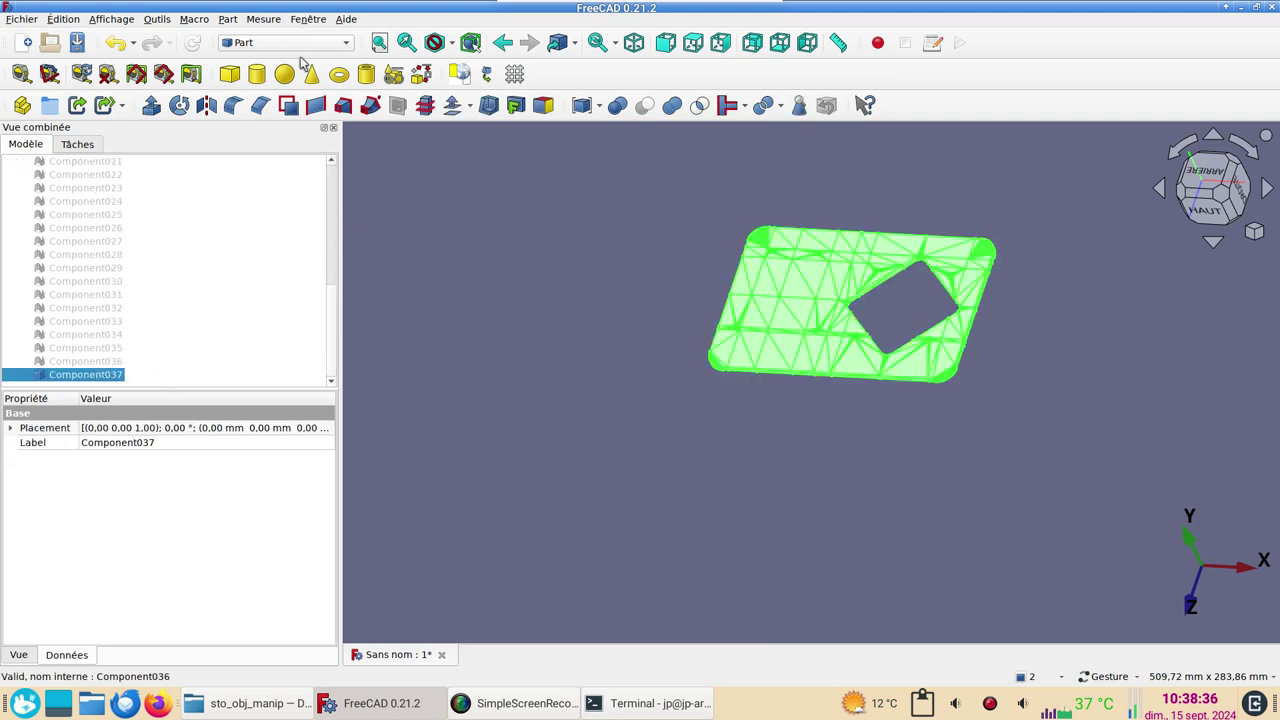
- Convert the Component037 shape into a solid, Component037 (Solid), and select it
click(228, 19)
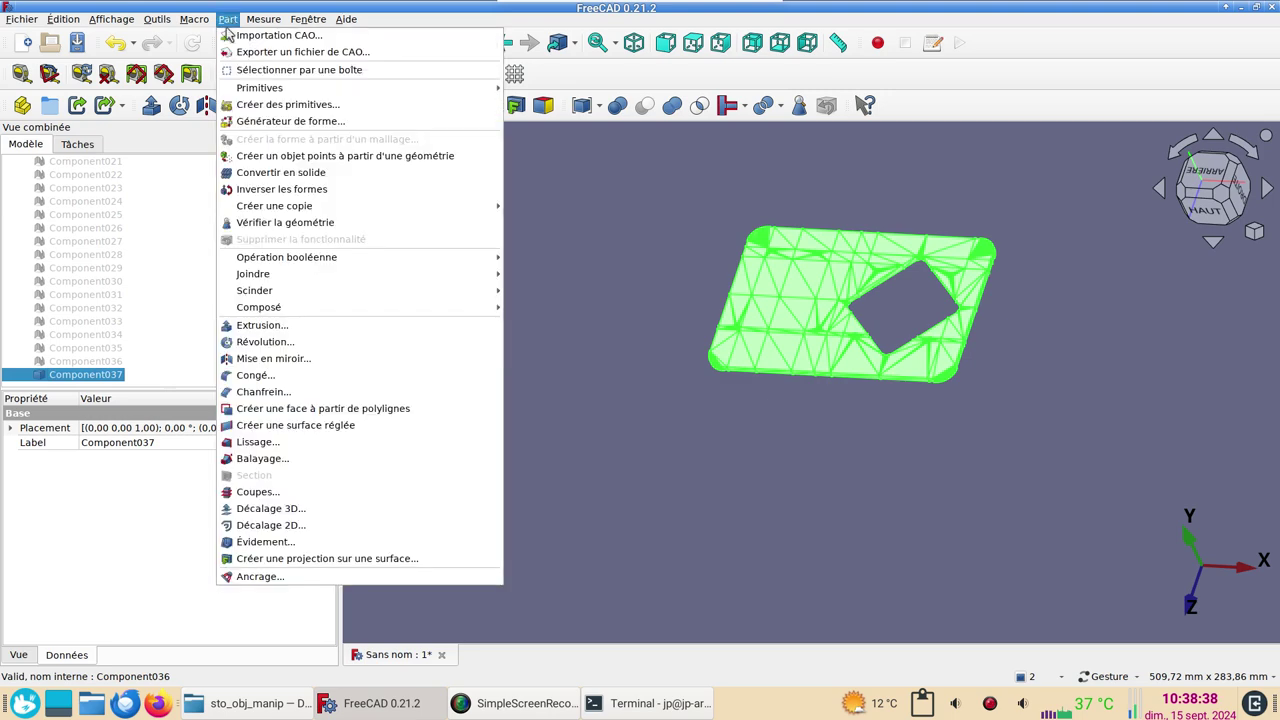
click(232, 177)
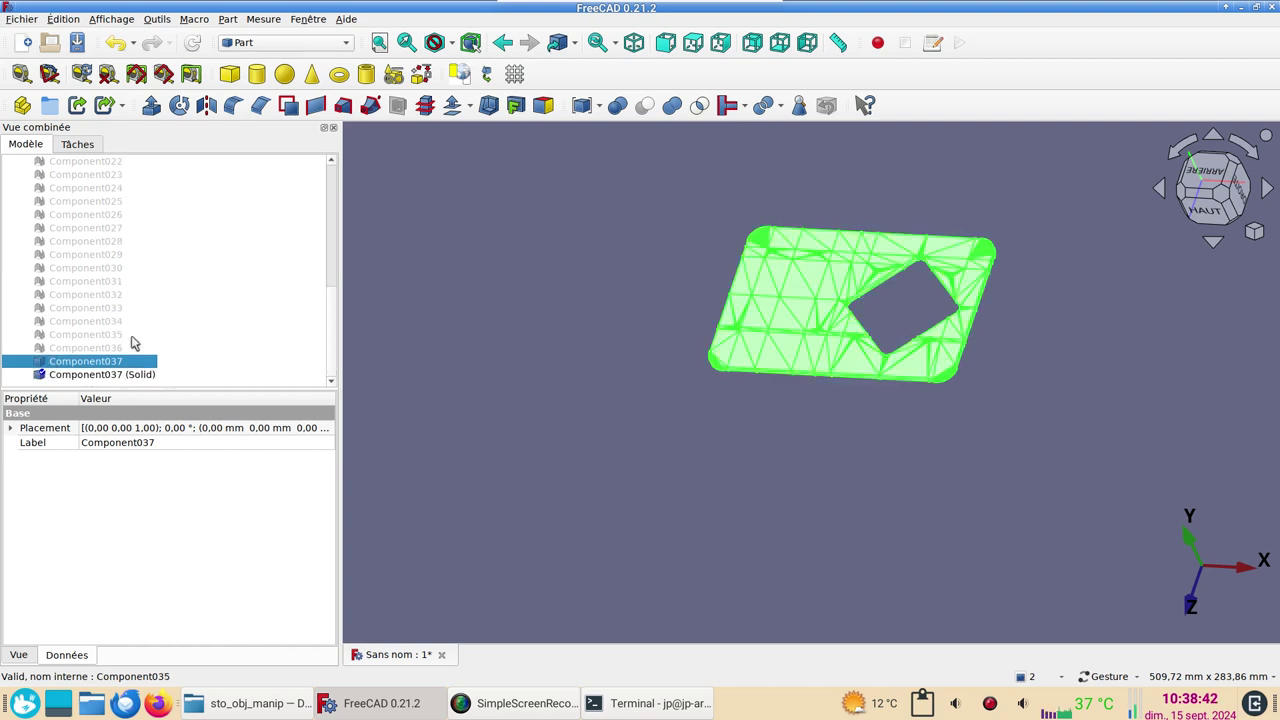
click(92, 374)
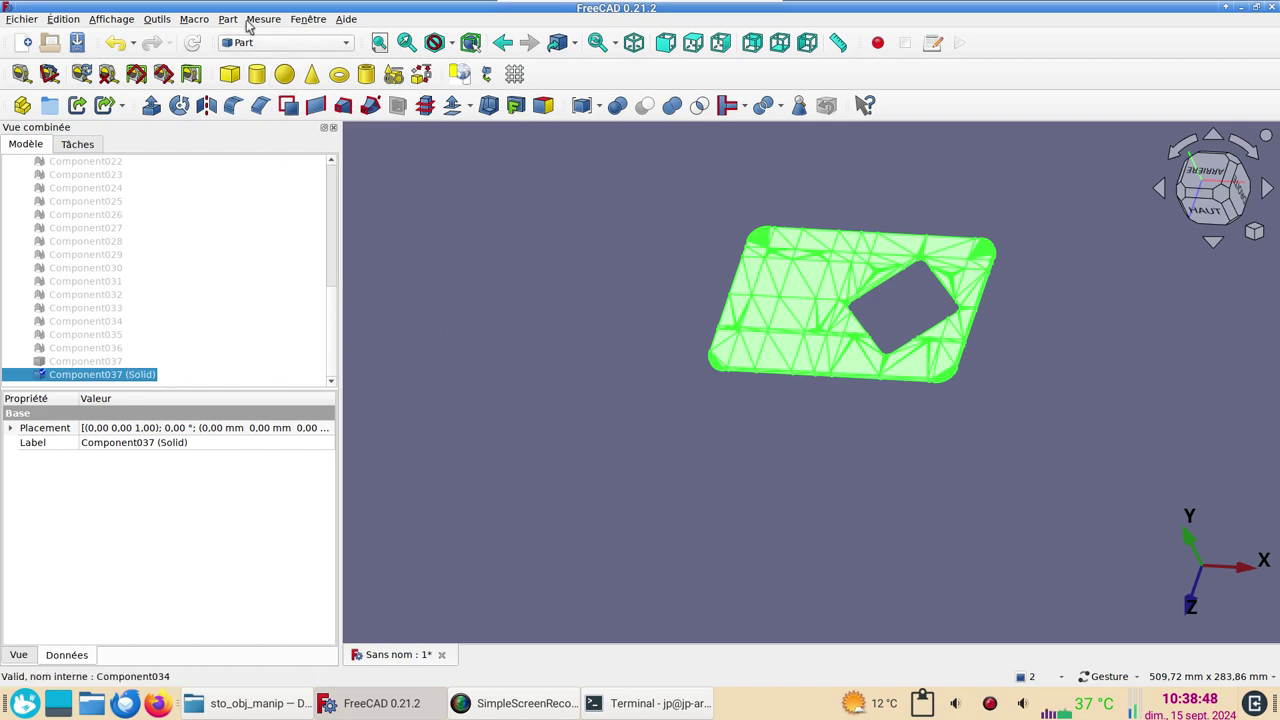
- Make a refined copy, Component037 (Solid)001, and orbit the view to inspect it
click(226, 19)
mouse_move(285, 205)
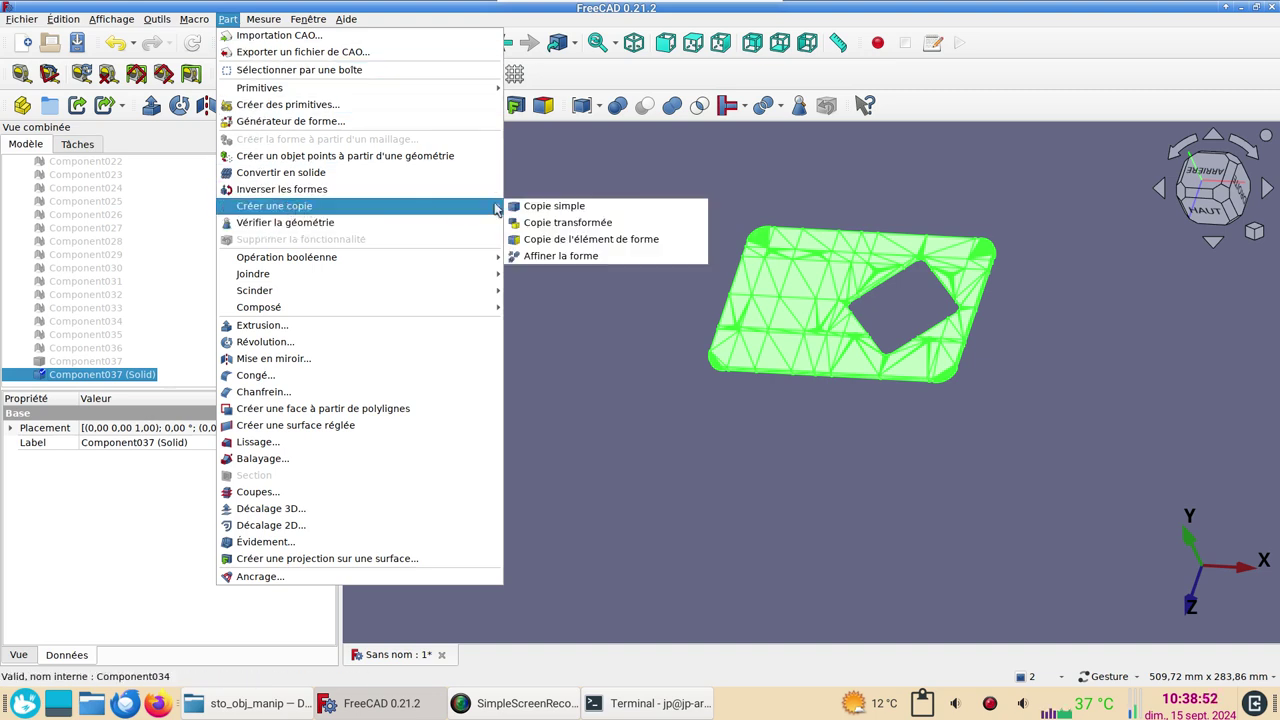
click(570, 256)
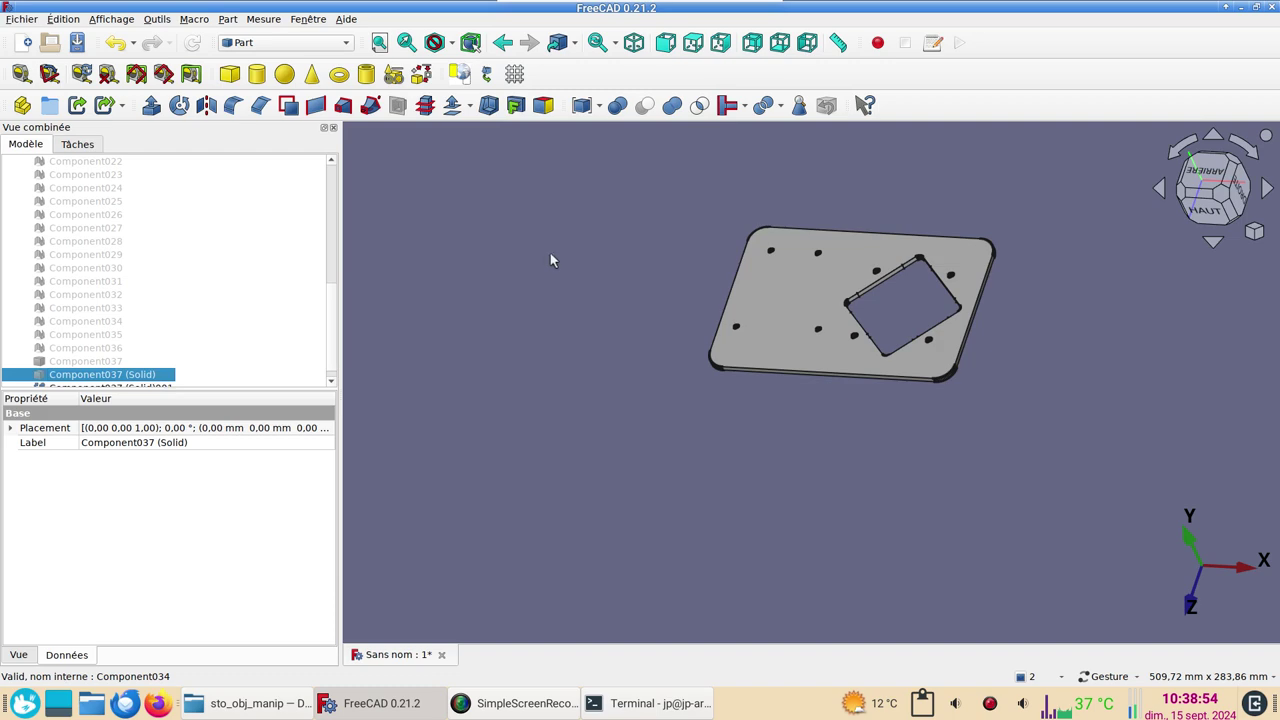
mouse_move(716, 466)
mouse_down()
mouse_move(635, 516)
mouse_move(586, 514)
mouse_up()
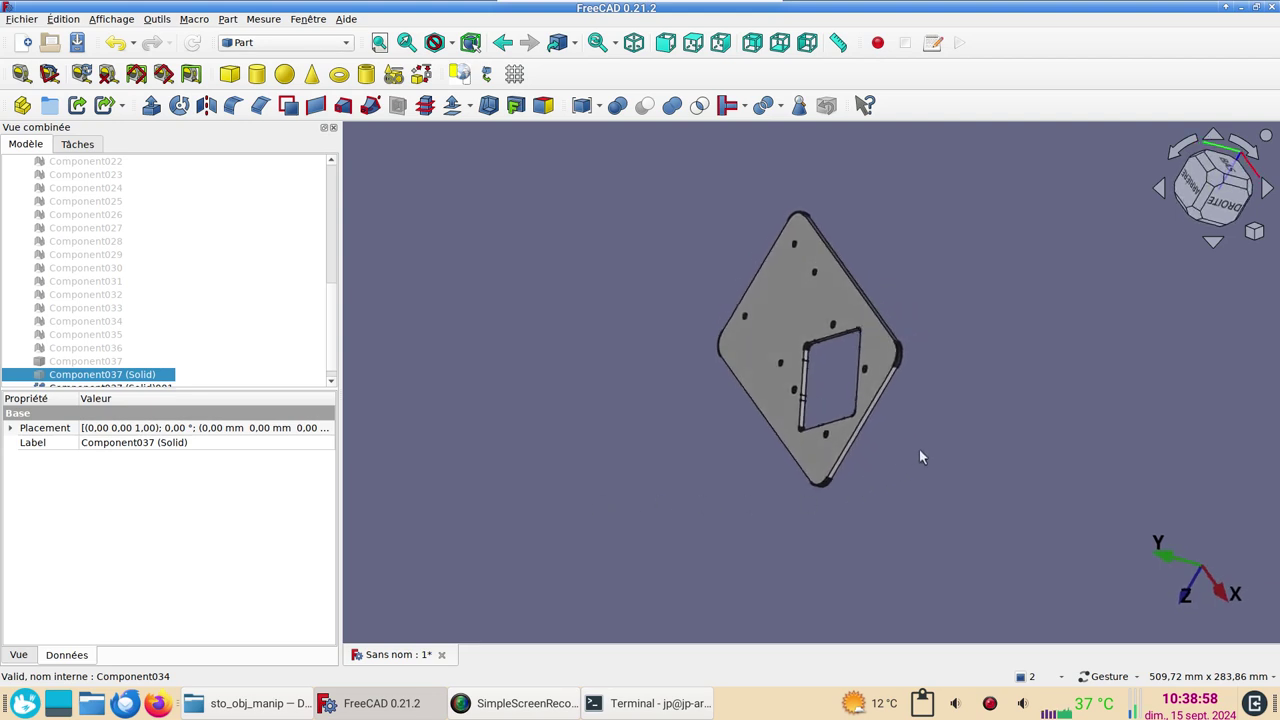
mouse_move(920, 451)
mouse_down()
mouse_move(994, 437)
mouse_move(743, 324)
mouse_move(791, 291)
mouse_up()
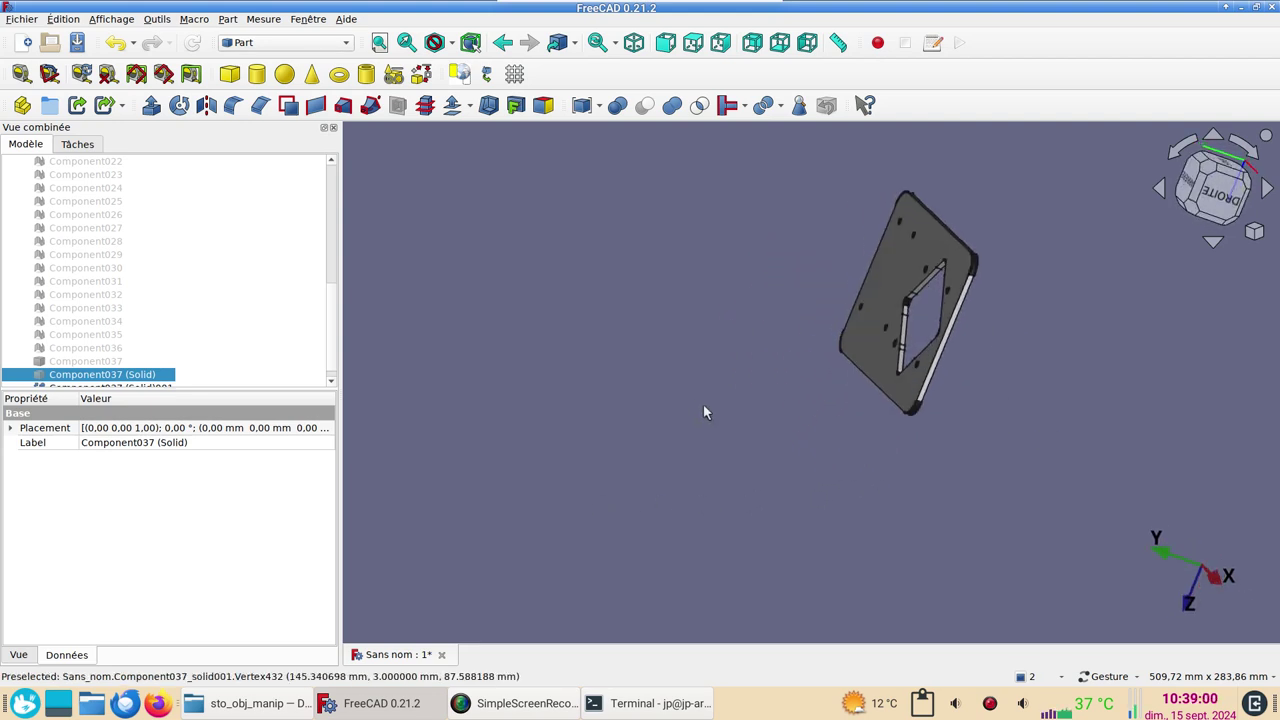
mouse_move(706, 409)
mouse_down()
mouse_move(731, 400)
mouse_move(668, 483)
mouse_move(757, 249)
mouse_move(757, 283)
mouse_up()
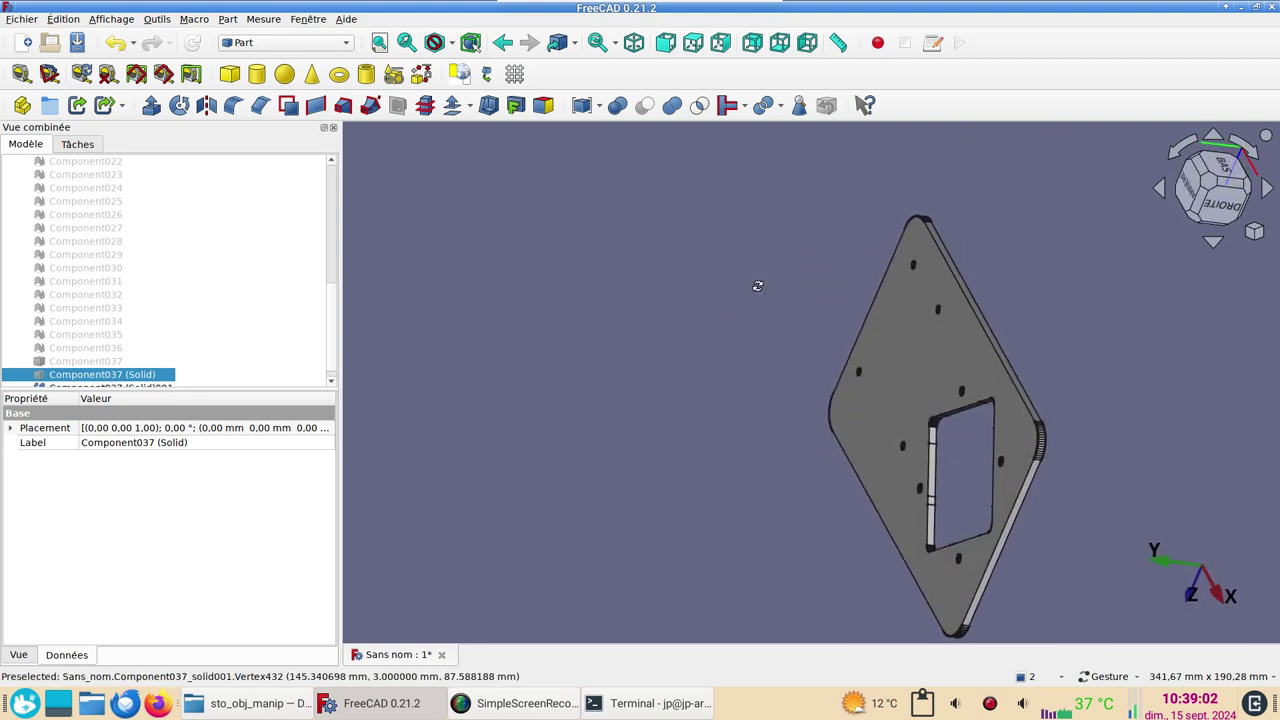
- Switch to the Draft workbench and start Trimex on the refined plate's face
click(300, 43)
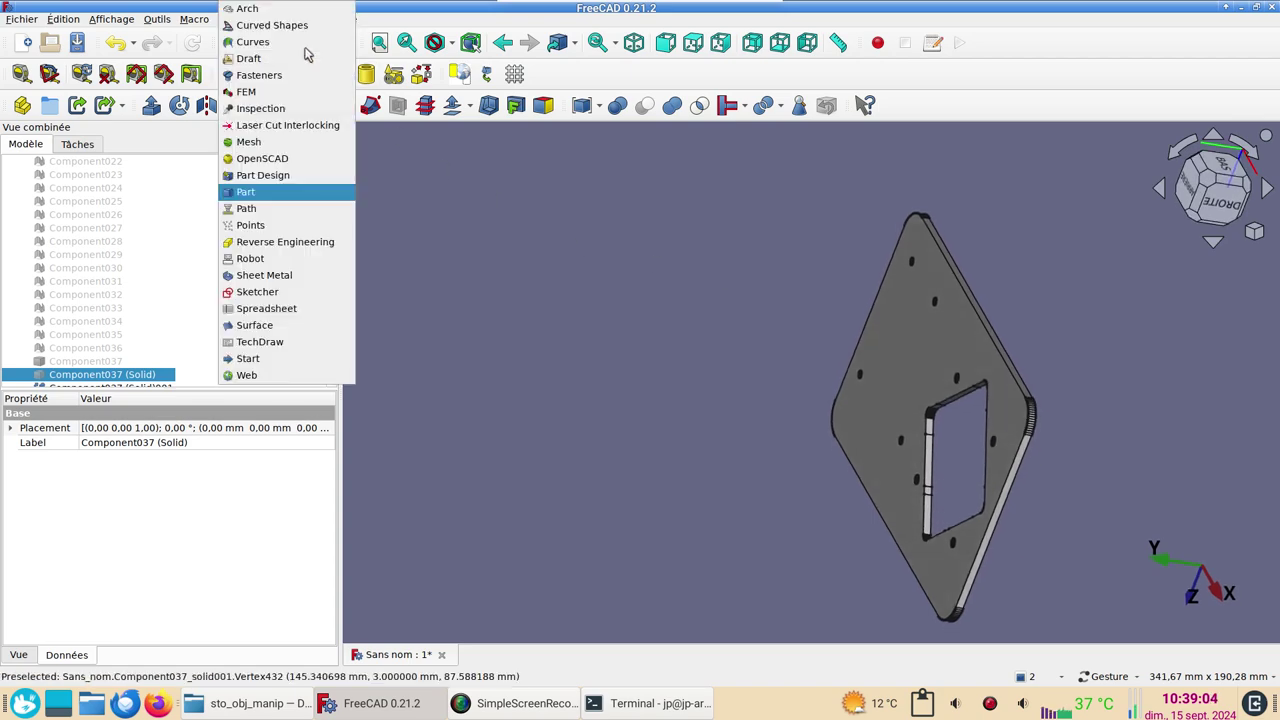
key(Escape)
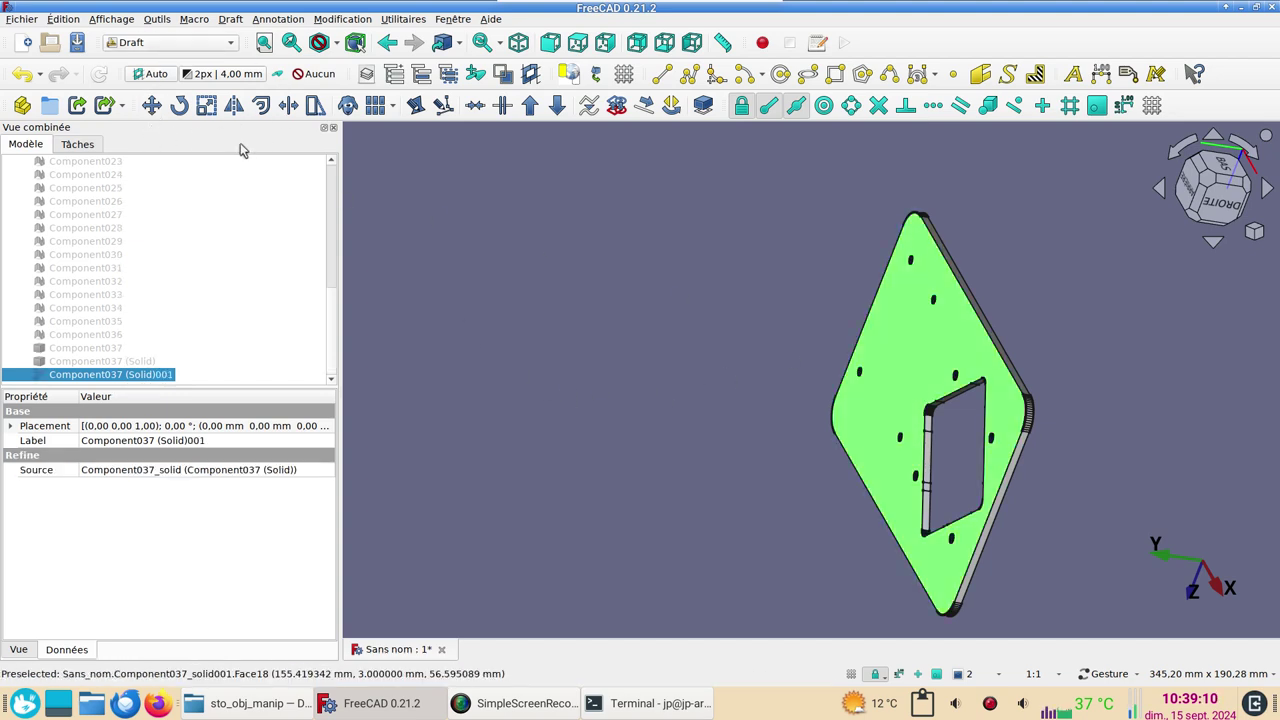
click(289, 106)
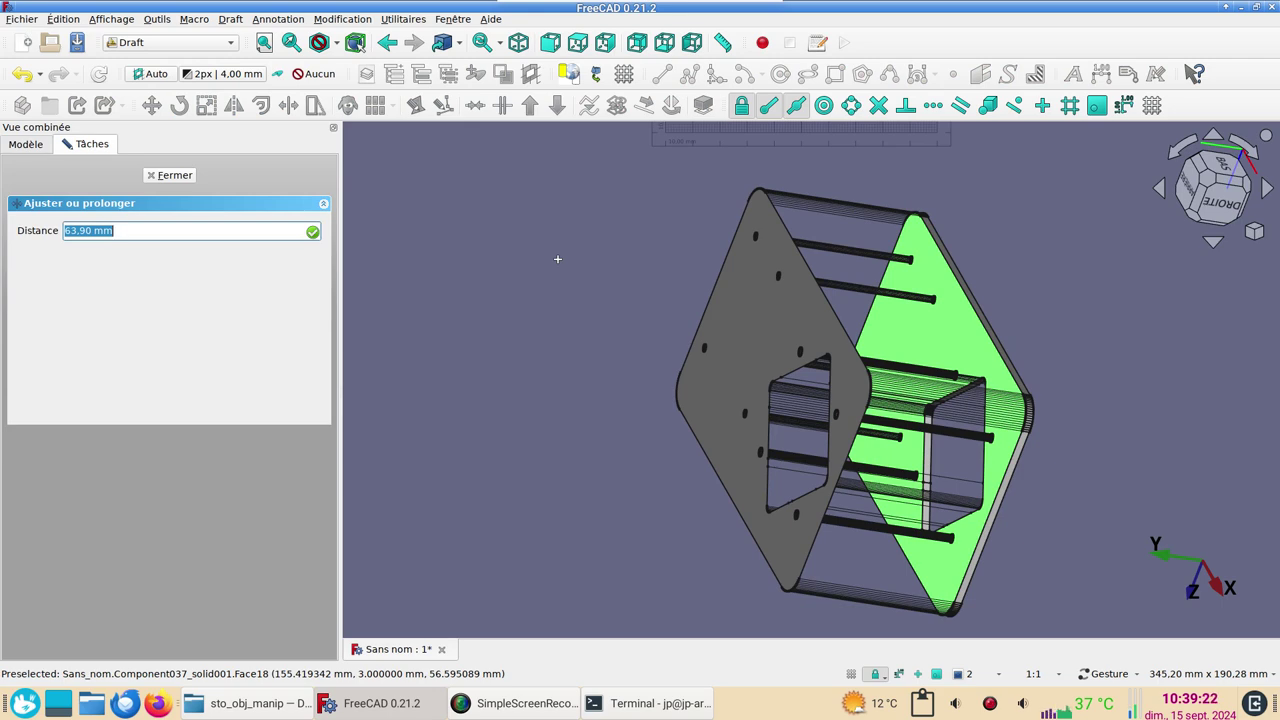
- Commit a 3 mm extrusion of the plate face and orbit to check the underside
text(3)
key(Return)
scroll(926, 329, up, 3)
scroll(920, 375, up, 2)
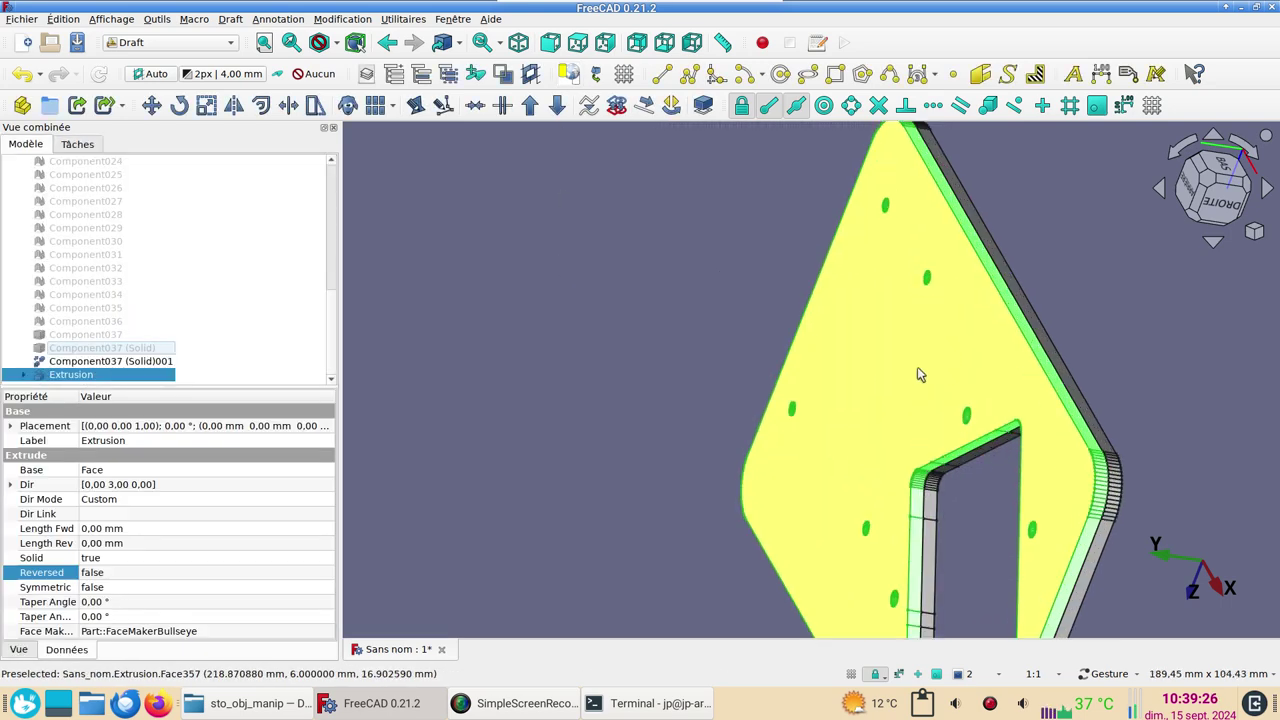
drag(920, 375, 942, 284)
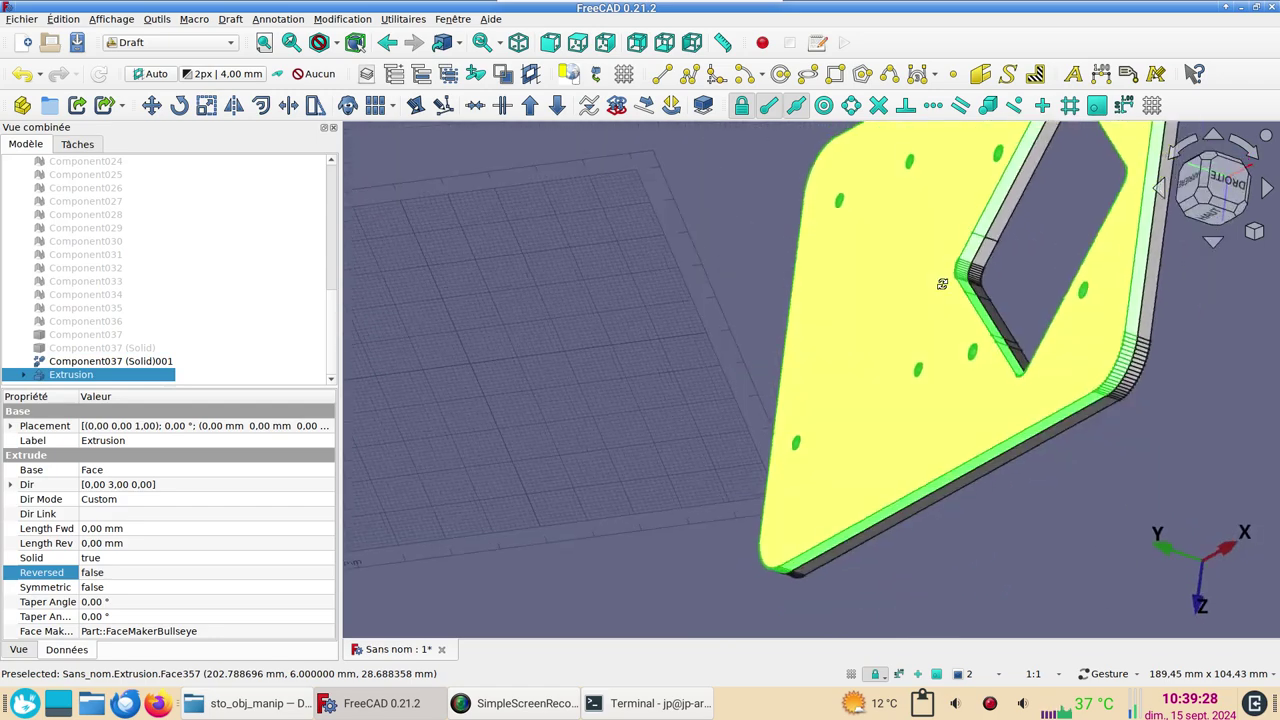
drag(942, 284, 962, 378)
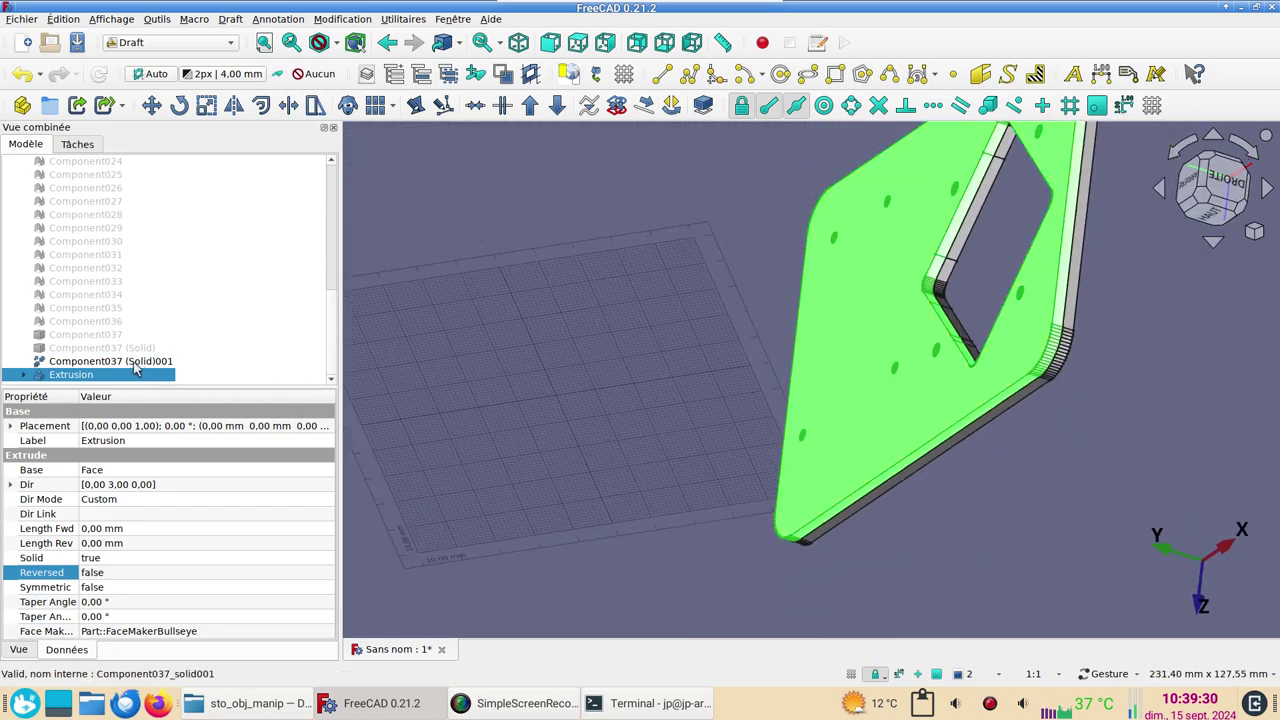
- Select the Extrusion together with the refined plate Component037 (Solid)001
click(52, 375)
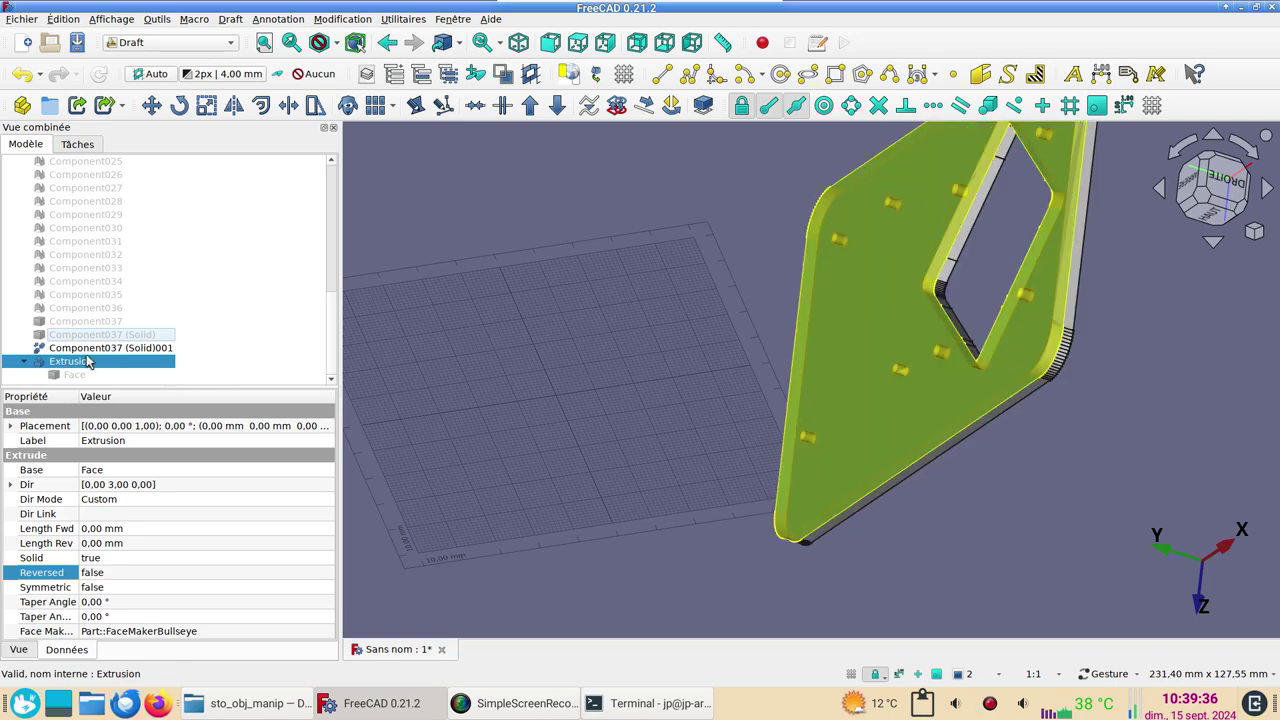
ctrl+click(112, 349)
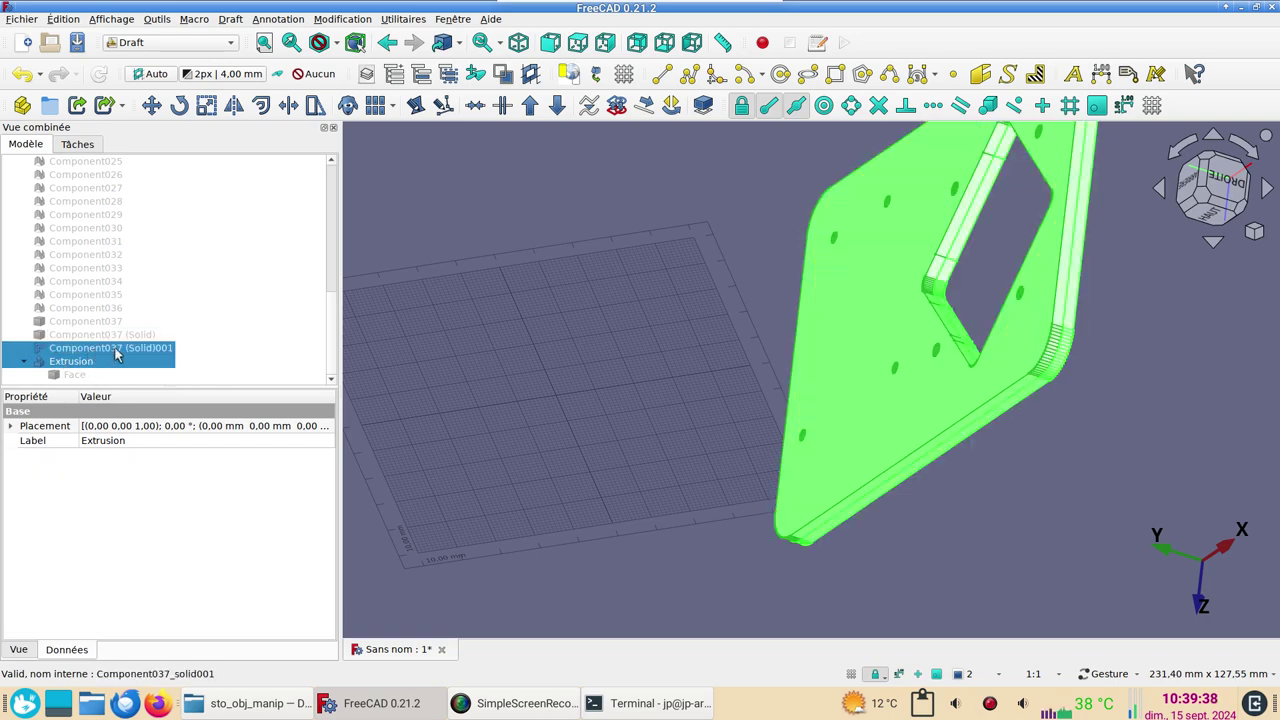
click(233, 48)
- In the Part workbench, fuse the Extrusion and refined plate into a Fusion object
click(131, 192)
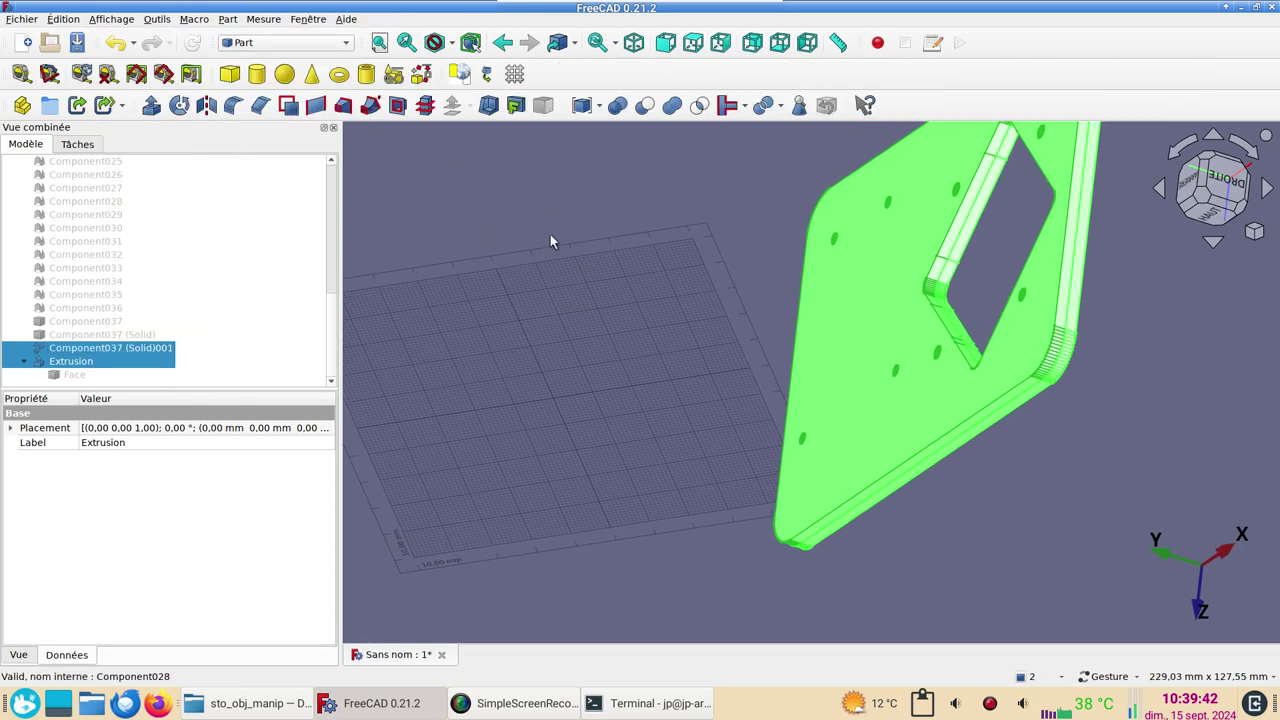
click(672, 109)
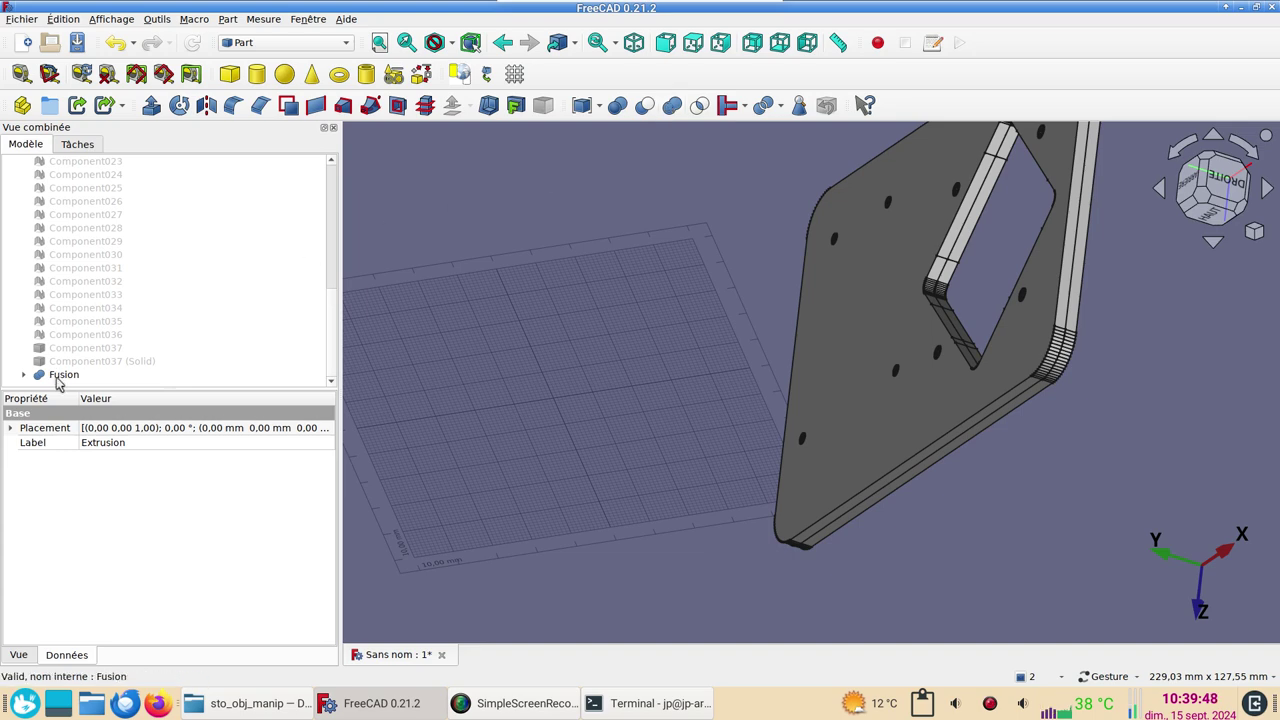
click(60, 375)
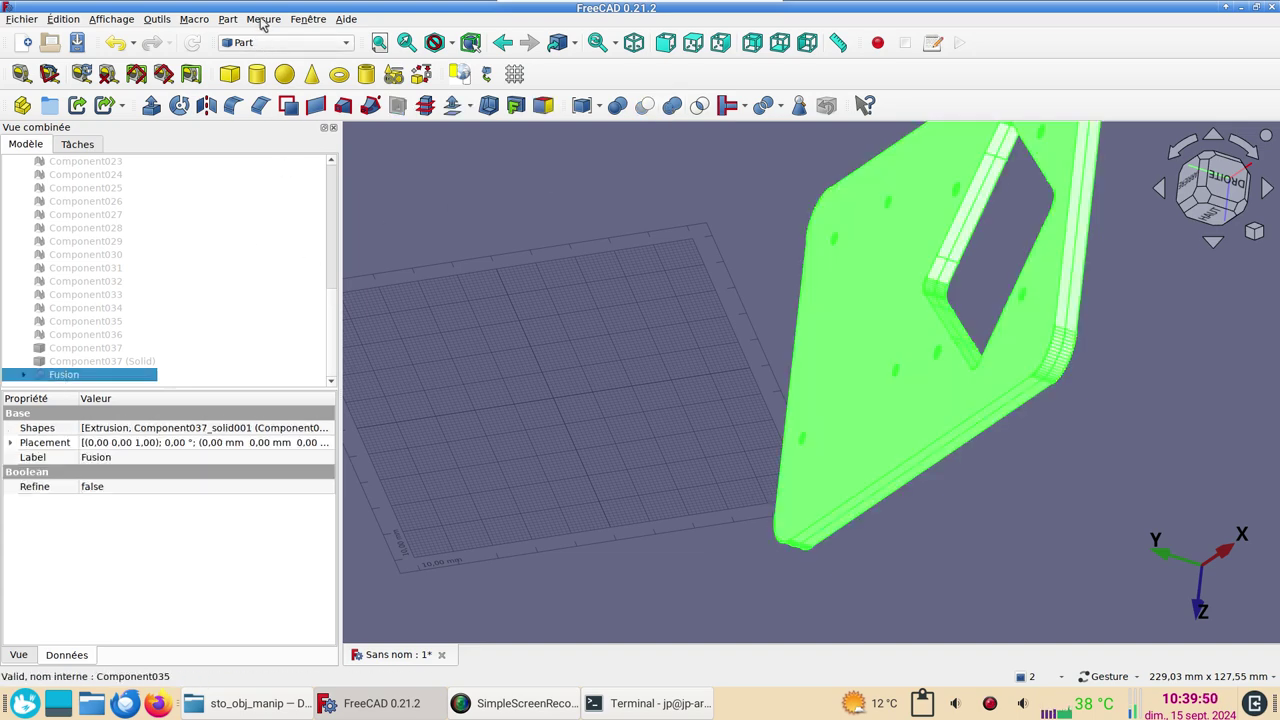
- Make a refined copy of the Fusion, Fusion001, and orbit to inspect it
click(228, 20)
mouse_move(274, 205)
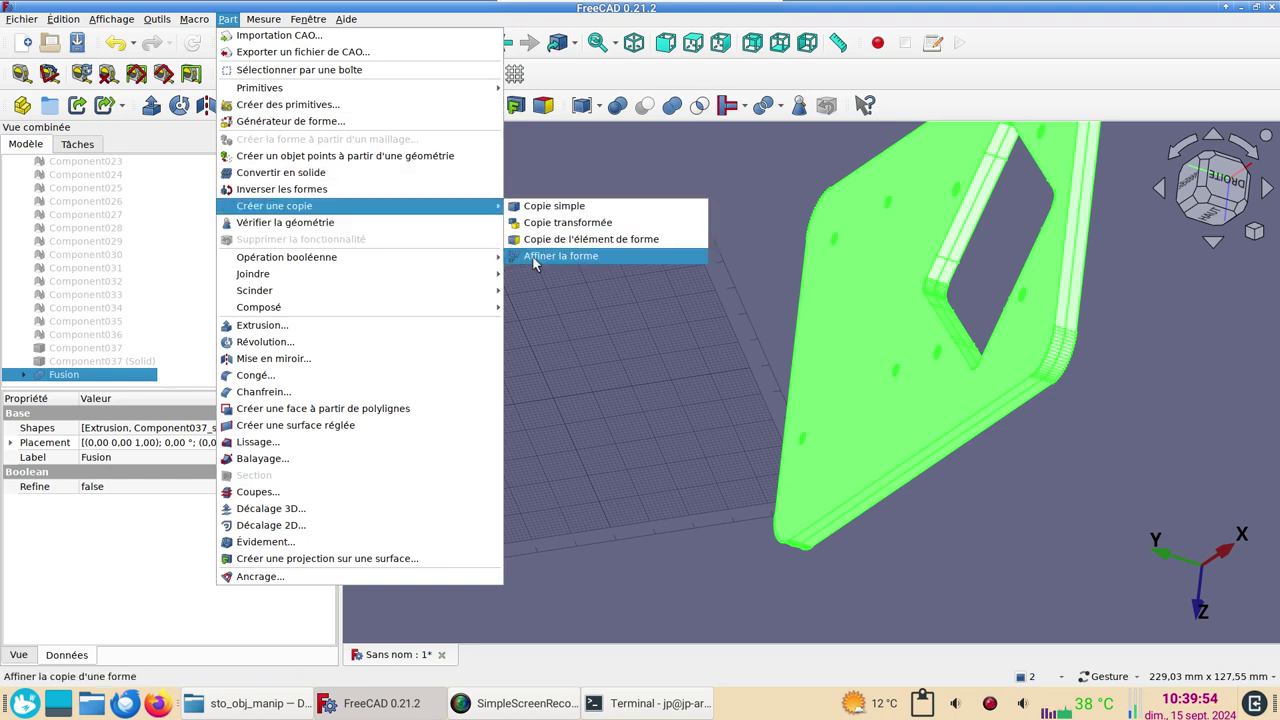
click(535, 258)
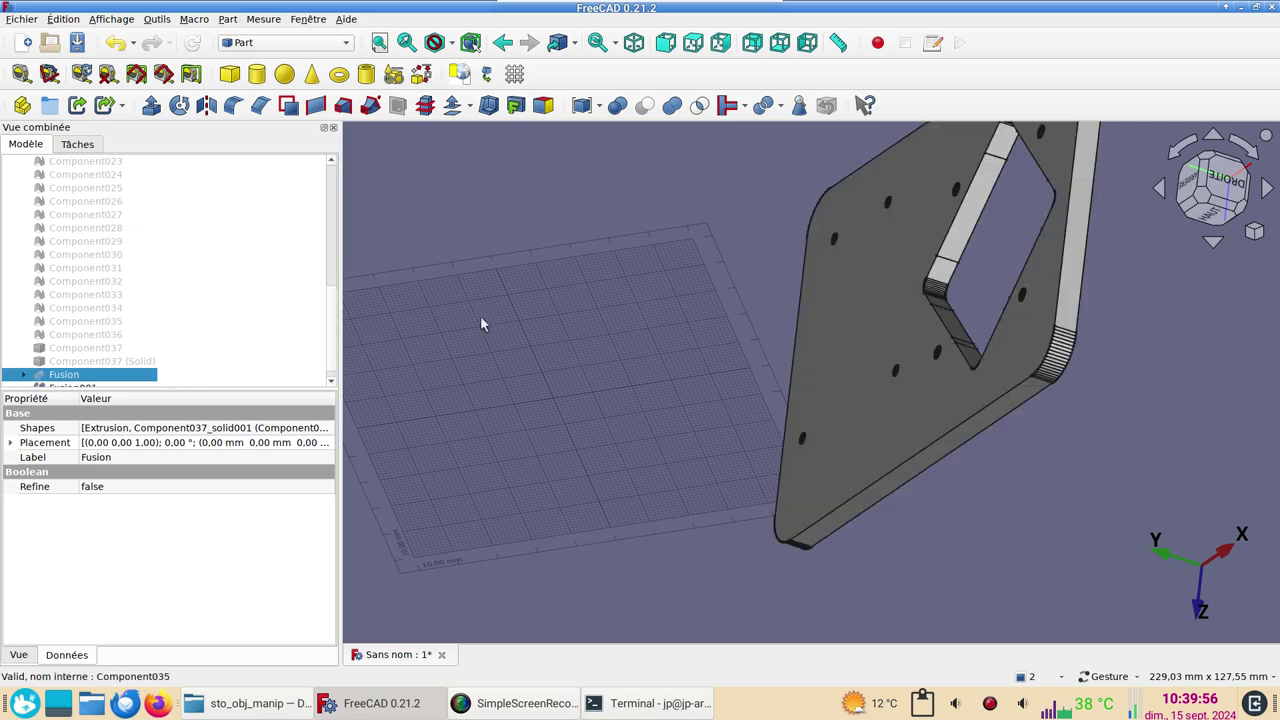
drag(731, 393, 980, 472)
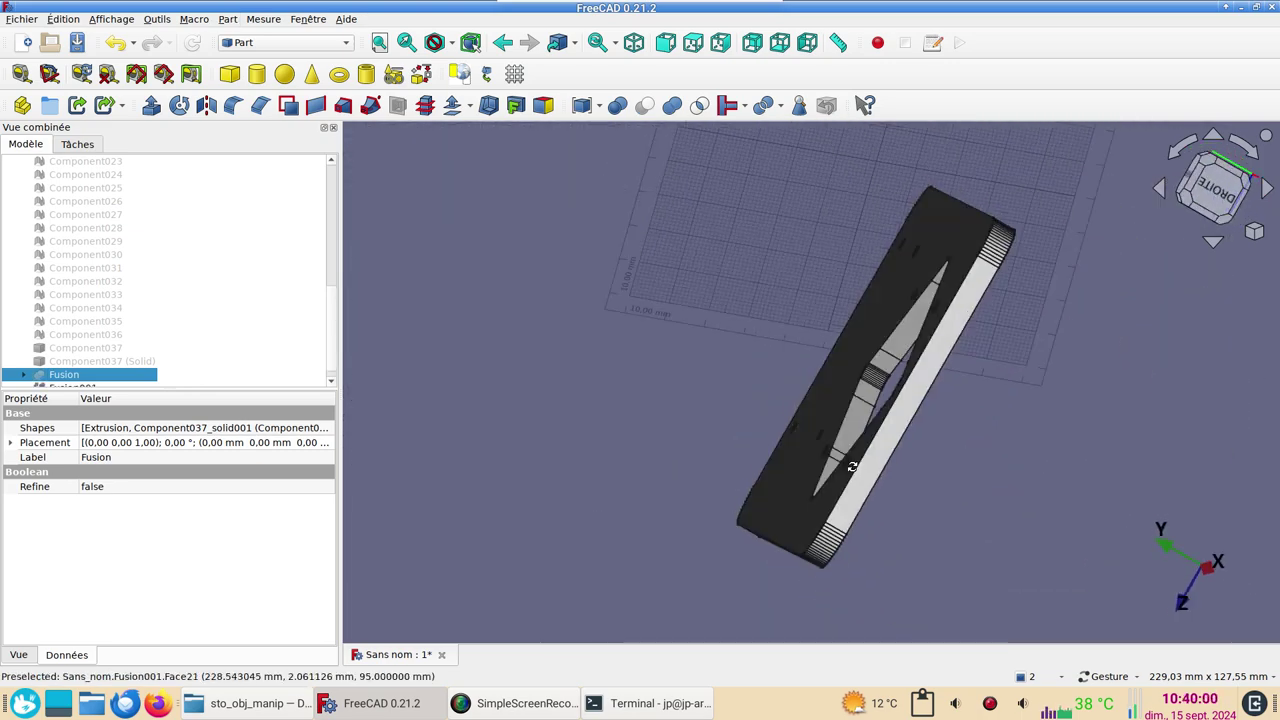
mouse_move(980, 472)
mouse_down()
mouse_move(853, 467)
mouse_move(986, 500)
mouse_move(894, 451)
mouse_move(601, 393)
mouse_move(726, 386)
mouse_move(686, 509)
mouse_move(763, 412)
mouse_up()
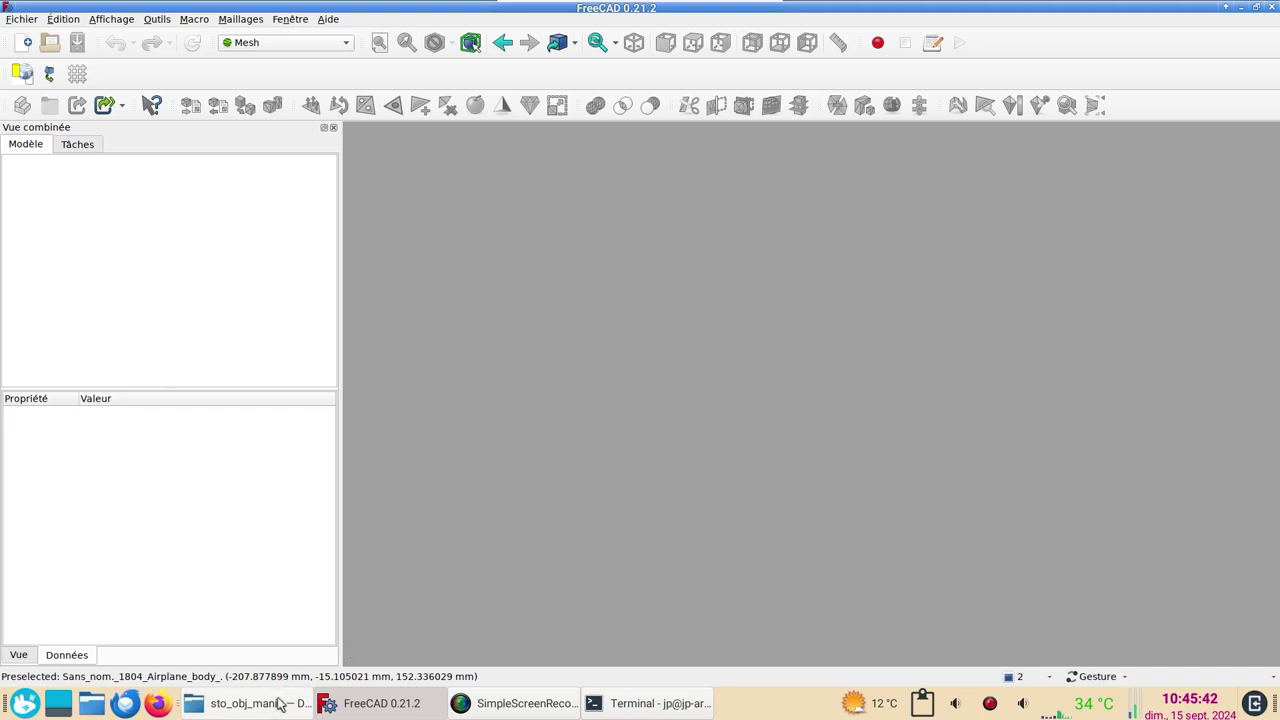
- Drag avion.obj from the sto_obj_manip folder onto the FreeCAD taskbar button
click(280, 704)
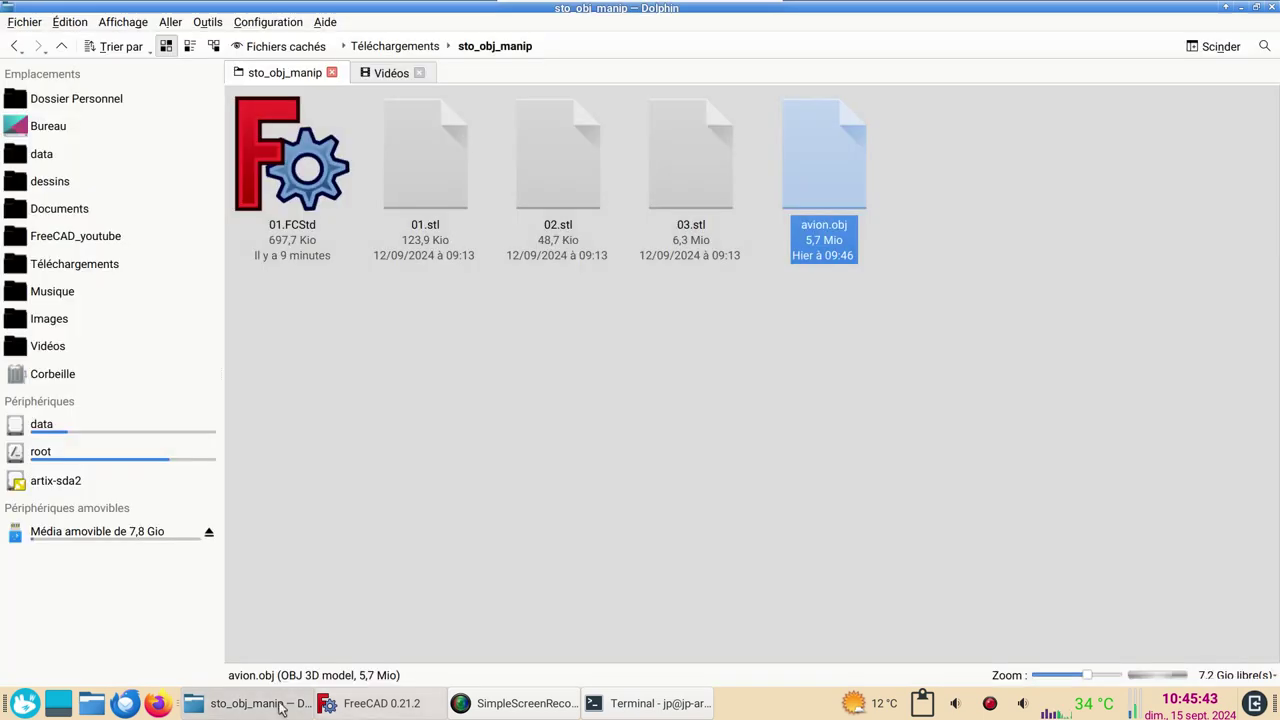
click(634, 523)
drag(826, 209, 386, 715)
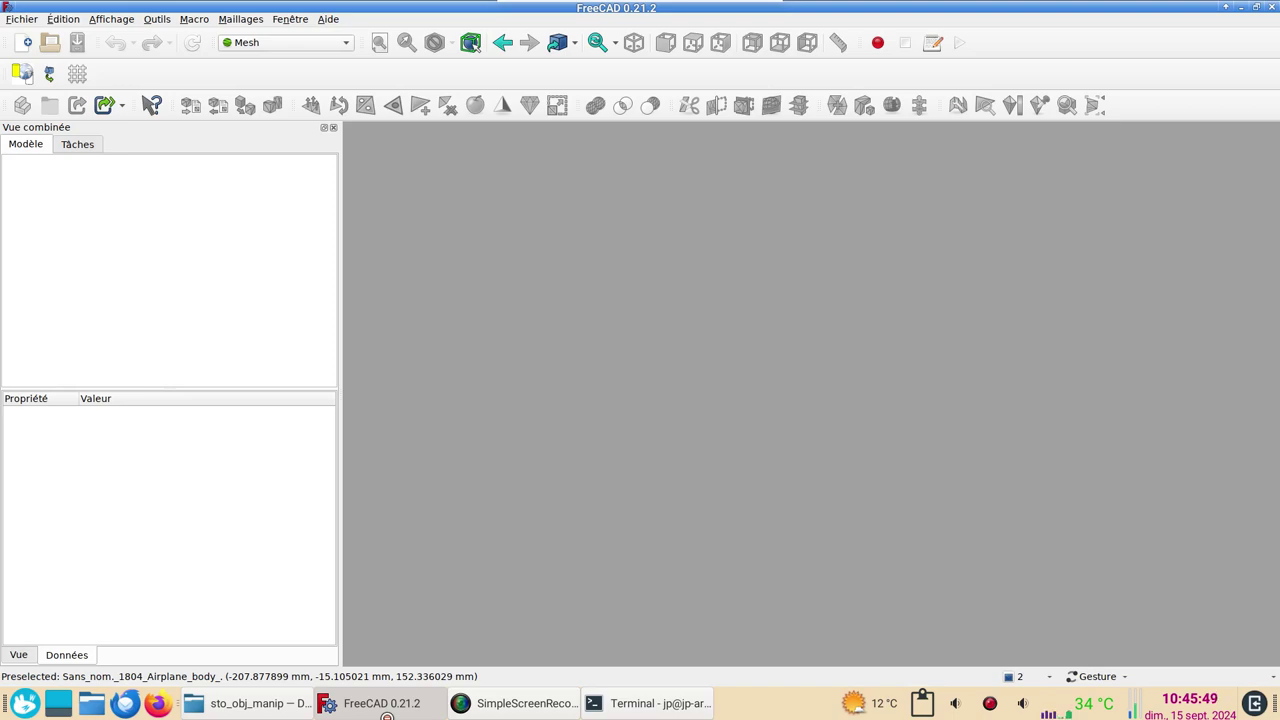
- Import avion.obj as an Alias Mesh, bringing in the airplane body and glass meshes
drag(387, 716, 657, 427)
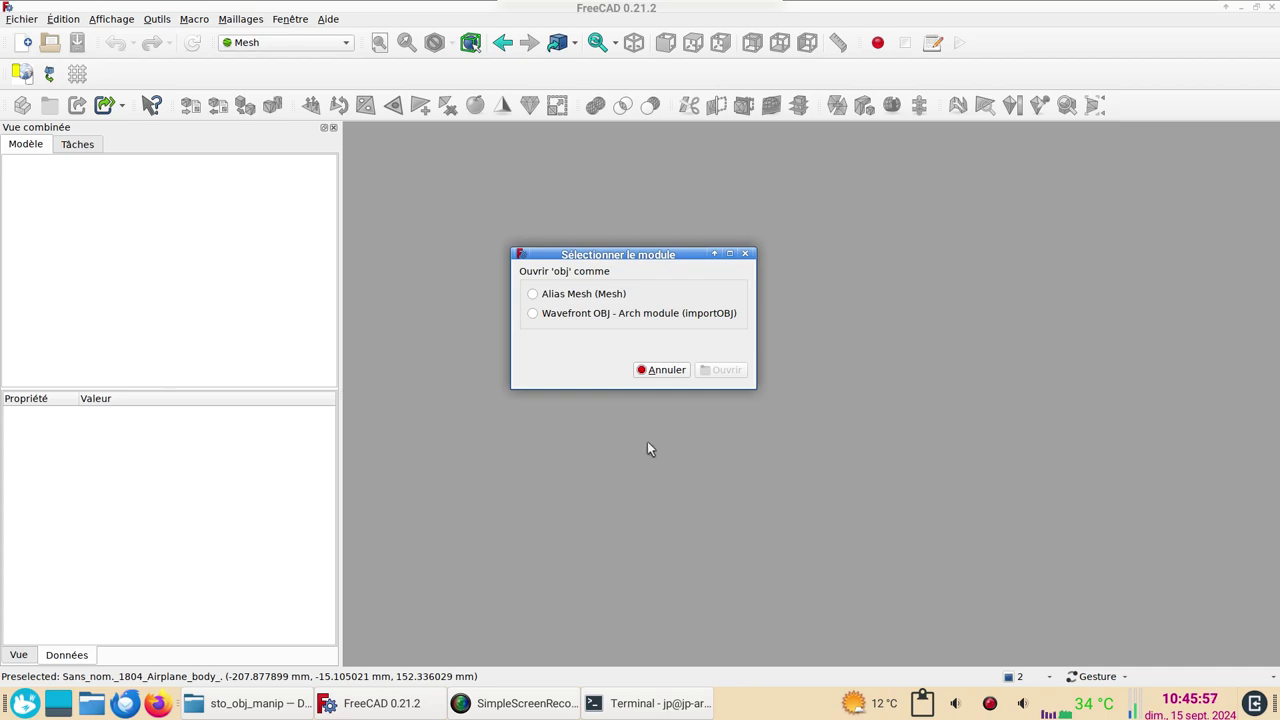
click(533, 294)
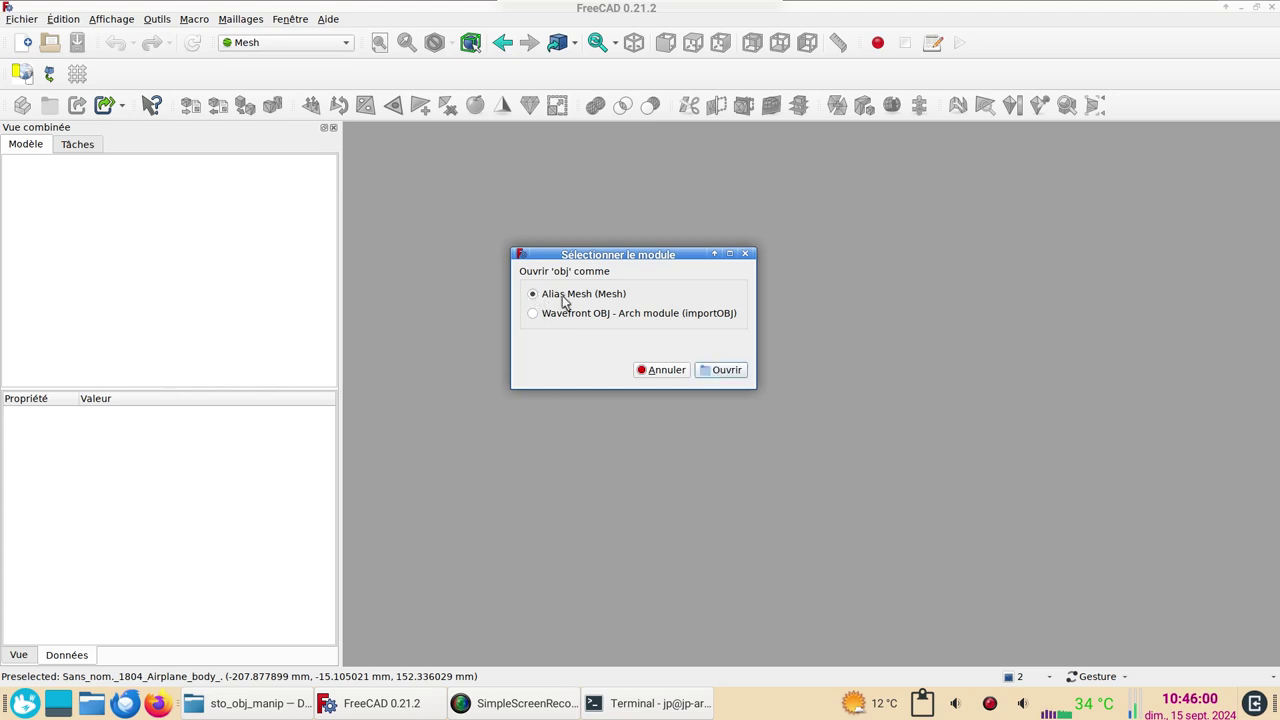
click(728, 371)
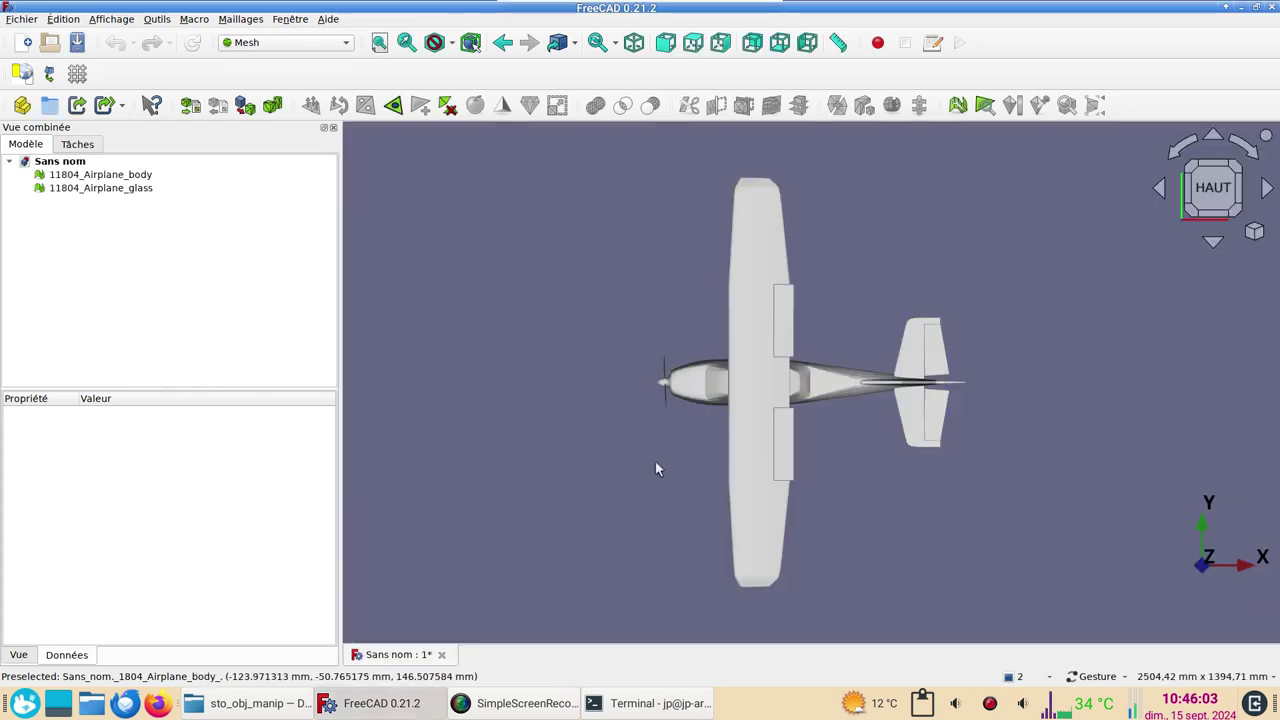
- Hide the 11804_Airplane_glass mesh and switch to the Draft workbench
click(138, 193)
key(space)
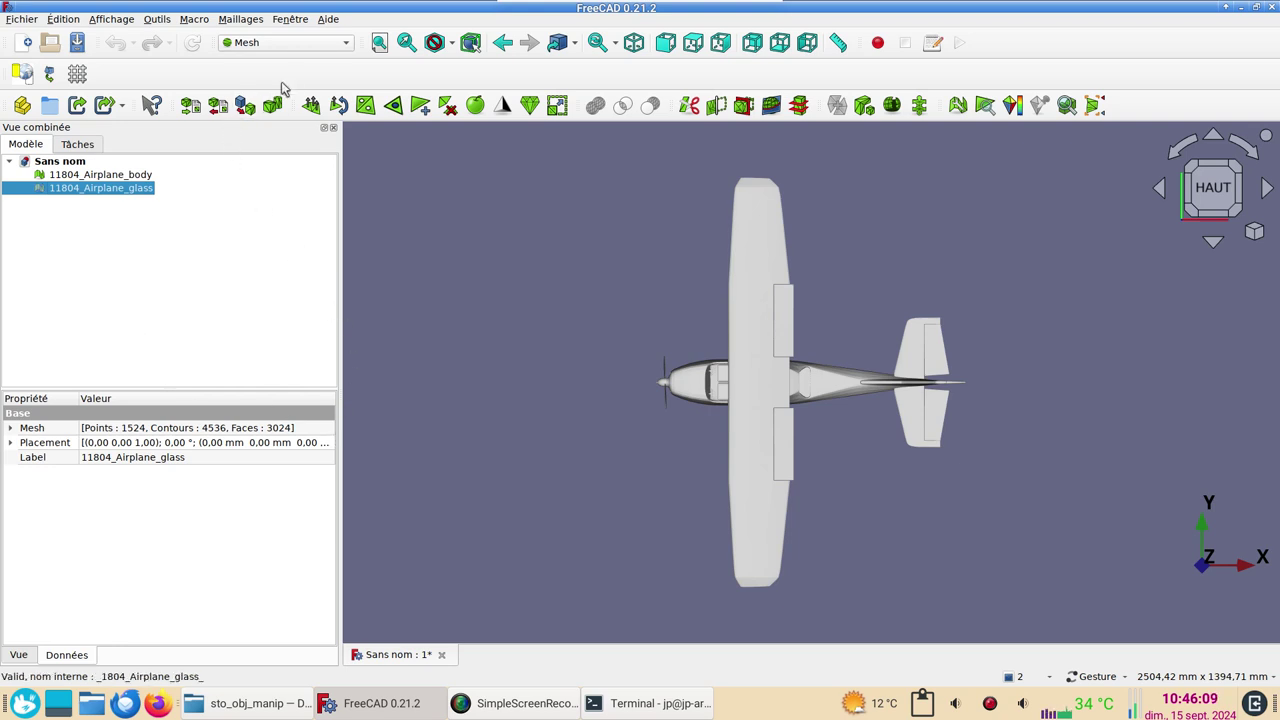
click(321, 47)
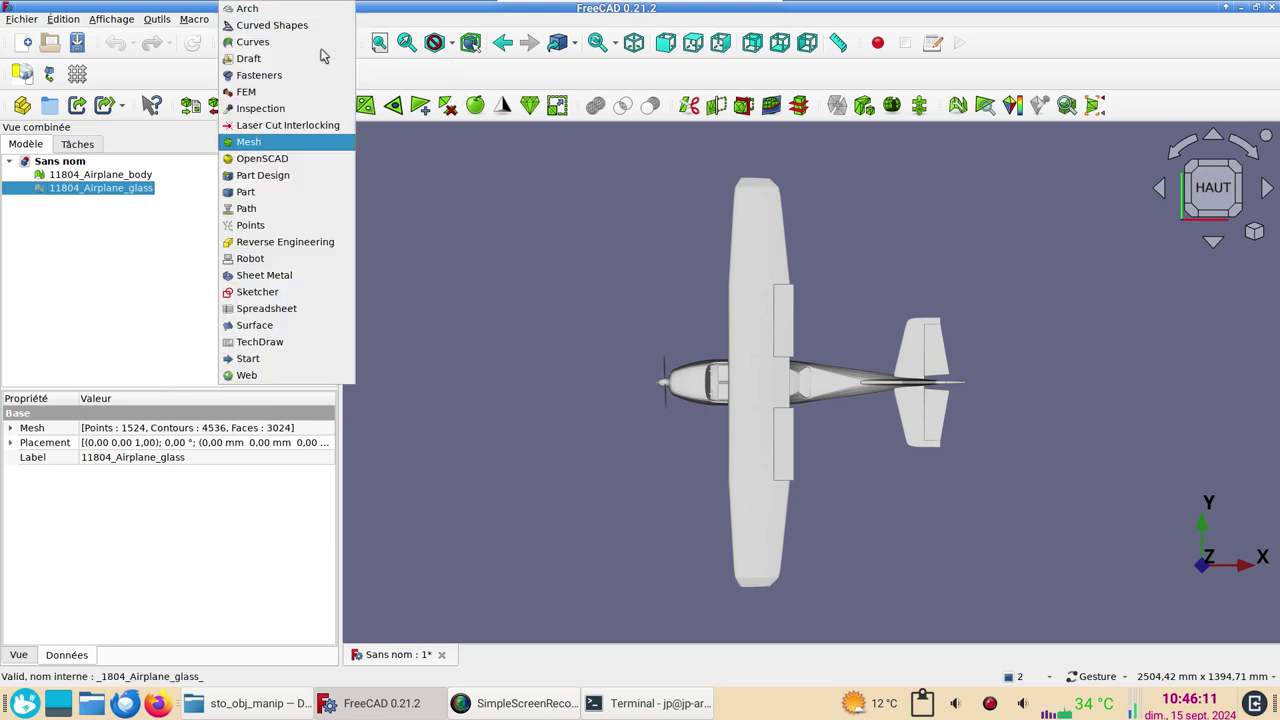
click(308, 60)
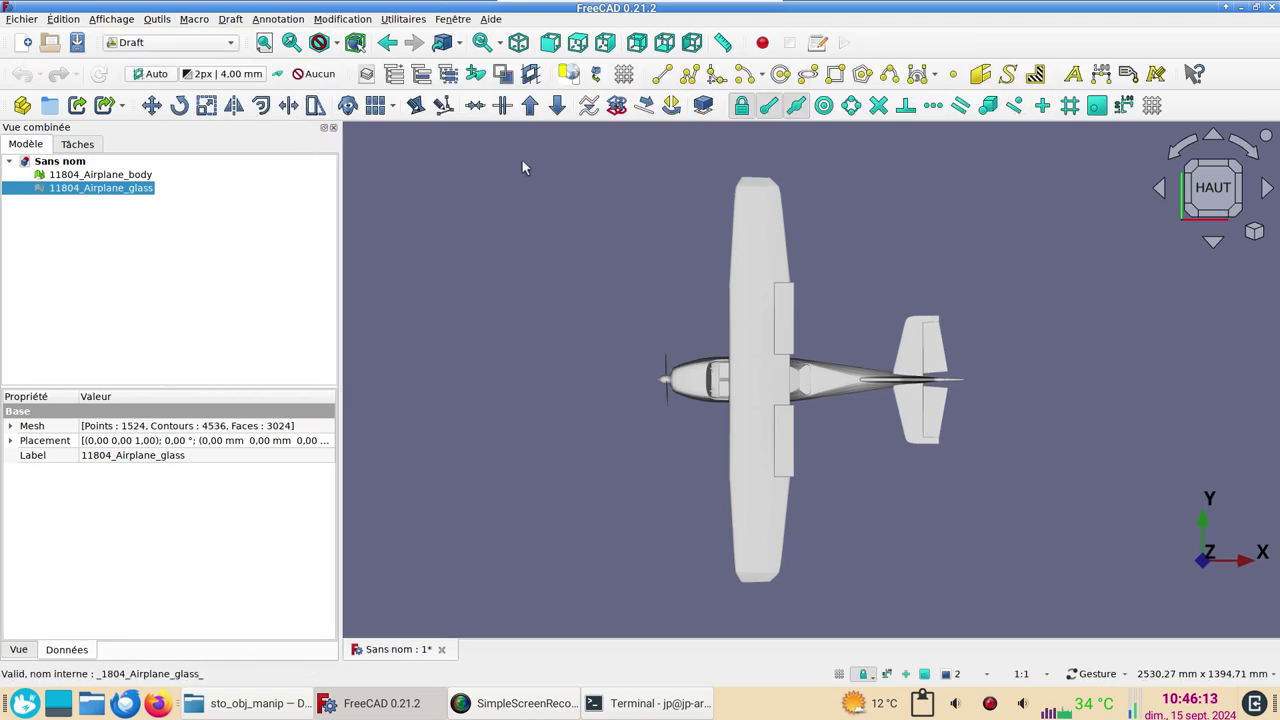
- Start a Draft line at the spinner tip, pan toward the cockpit, then cancel it
click(658, 82)
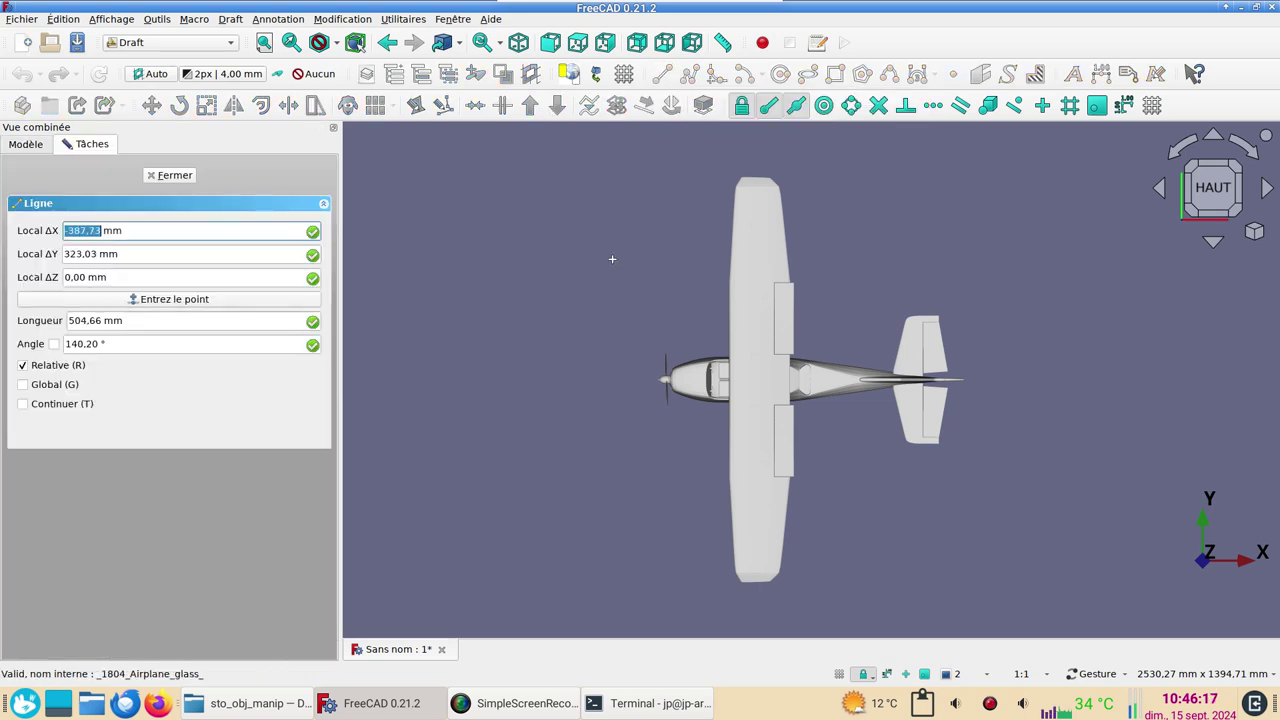
scroll(610, 300, up, 2)
scroll(549, 278, up, 2)
scroll(586, 425, up, 2)
scroll(720, 345, up, 2)
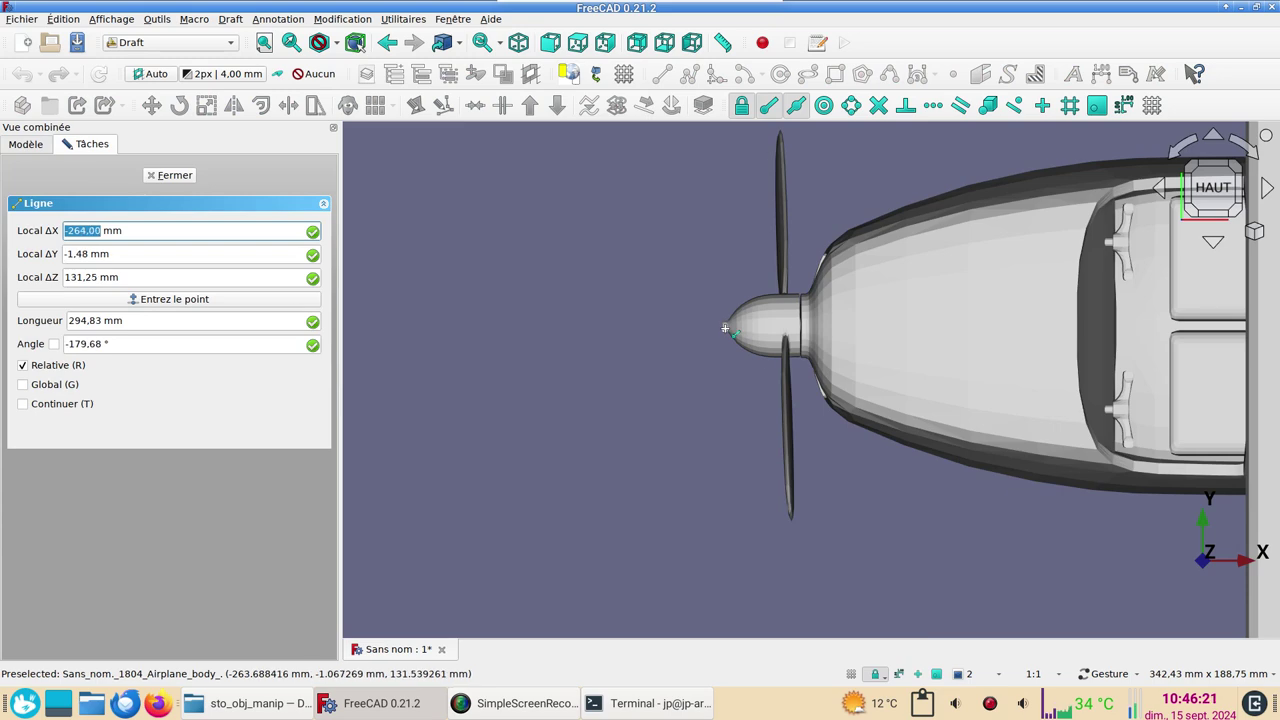
click(725, 328)
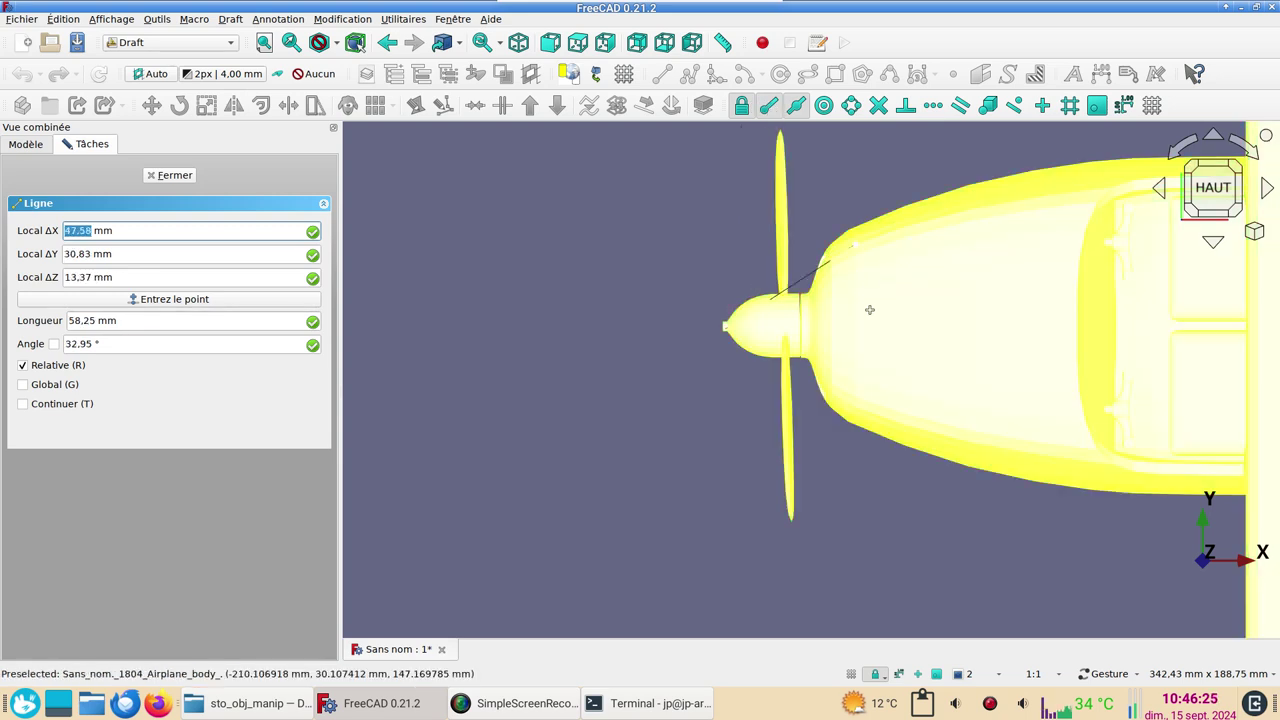
mouse_move(951, 323)
right_down()
mouse_move(463, 343)
mouse_move(288, 376)
right_up()
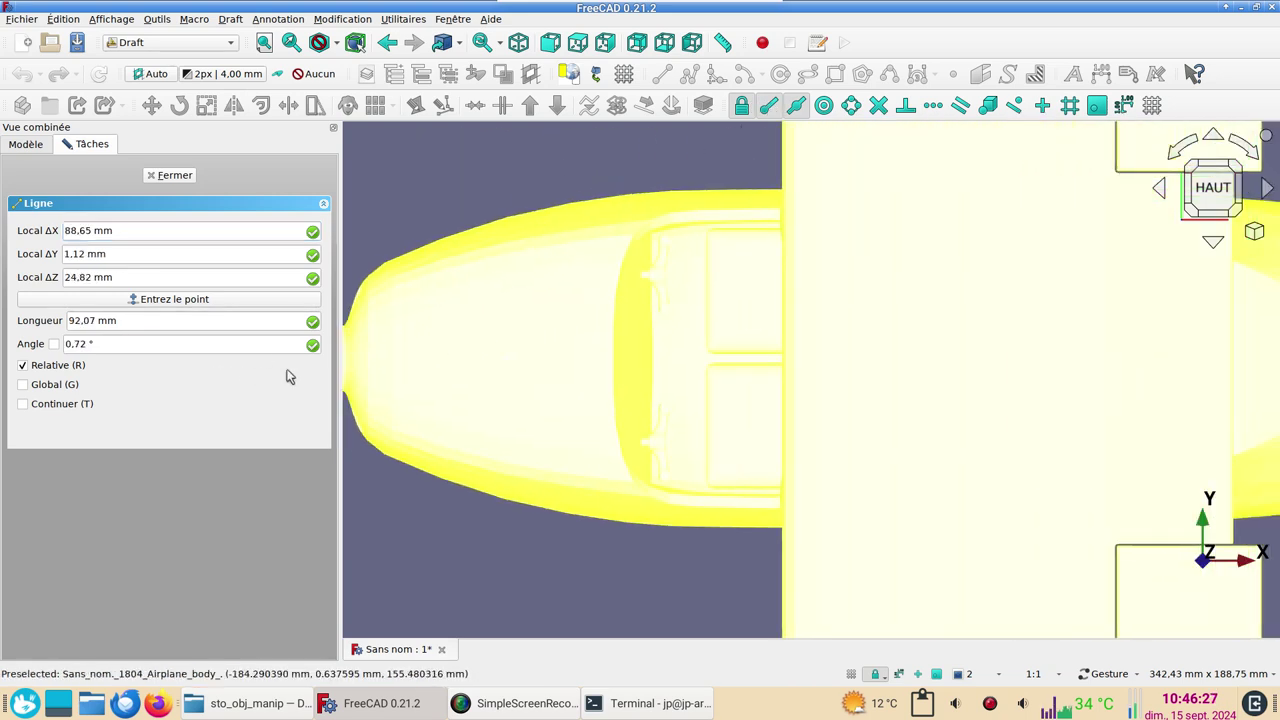
scroll(680, 366, down, 5)
scroll(893, 380, up, 5)
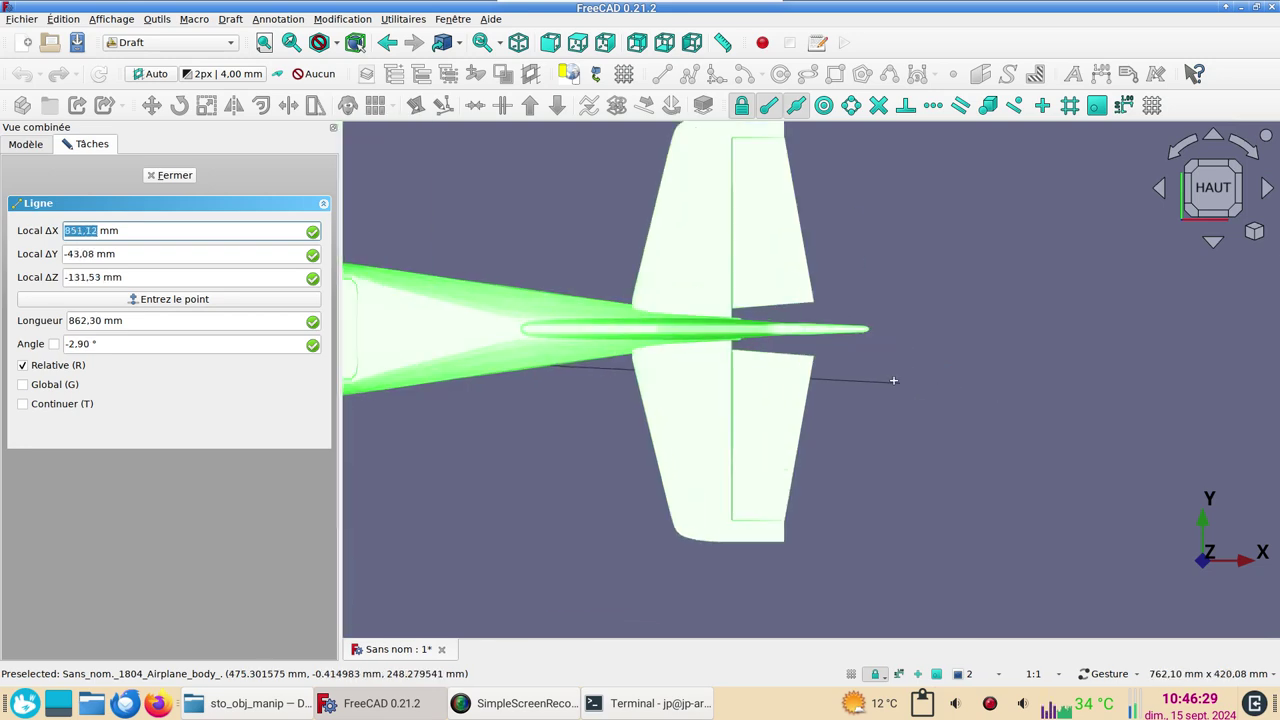
scroll(893, 380, up, 5)
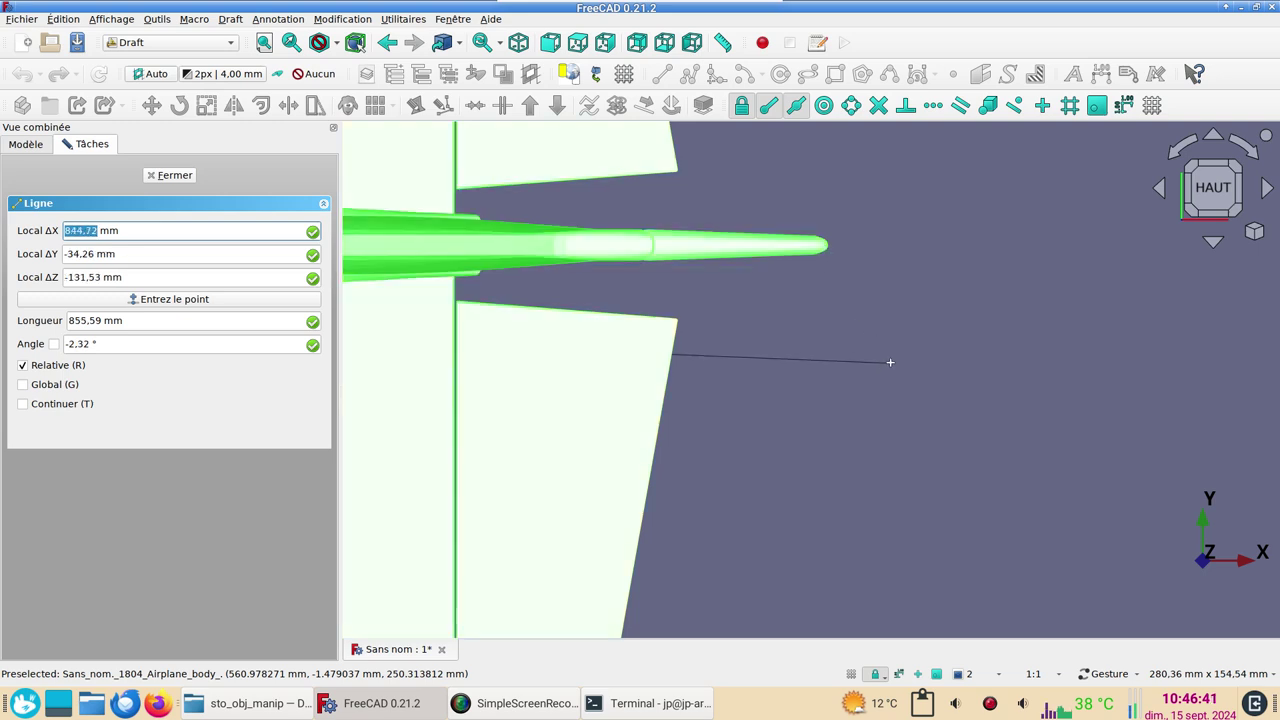
key(Escape)
scroll(889, 359, down, 3)
scroll(880, 354, down, 2)
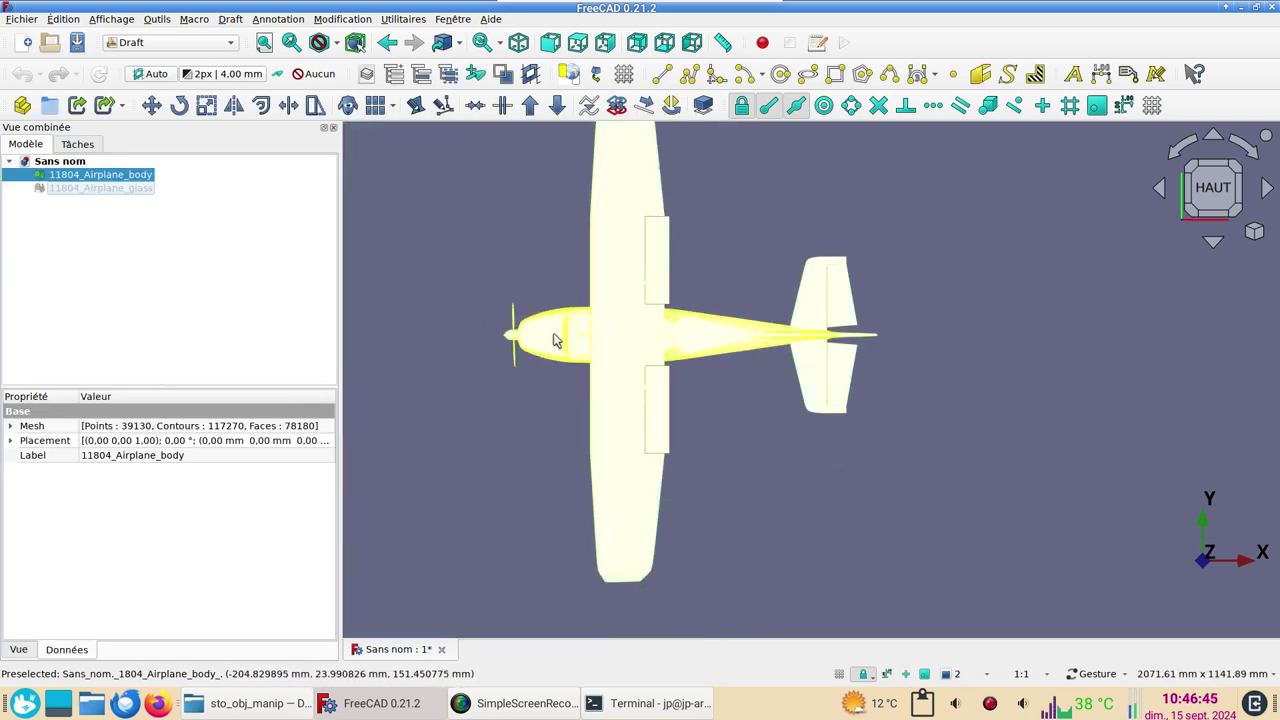
- Orbit and pan around the selected airplane body, then switch to the Mesh workbench
click(600, 370)
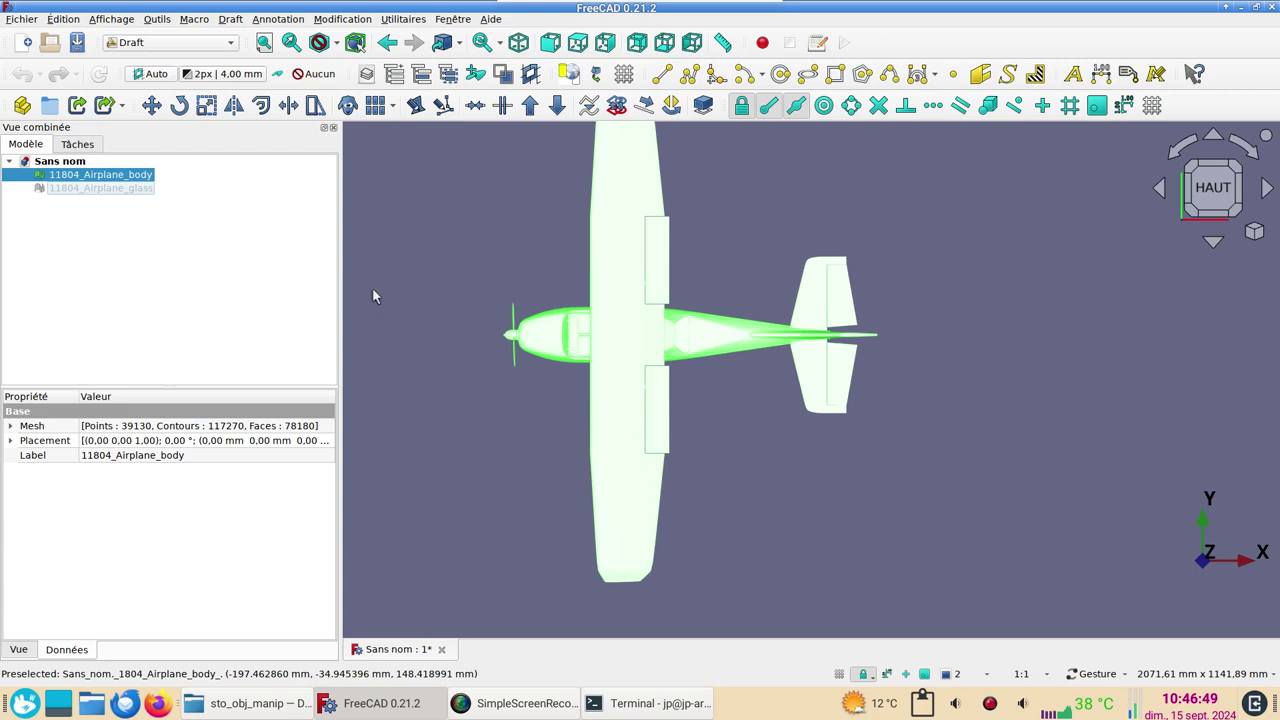
drag(761, 540, 751, 425)
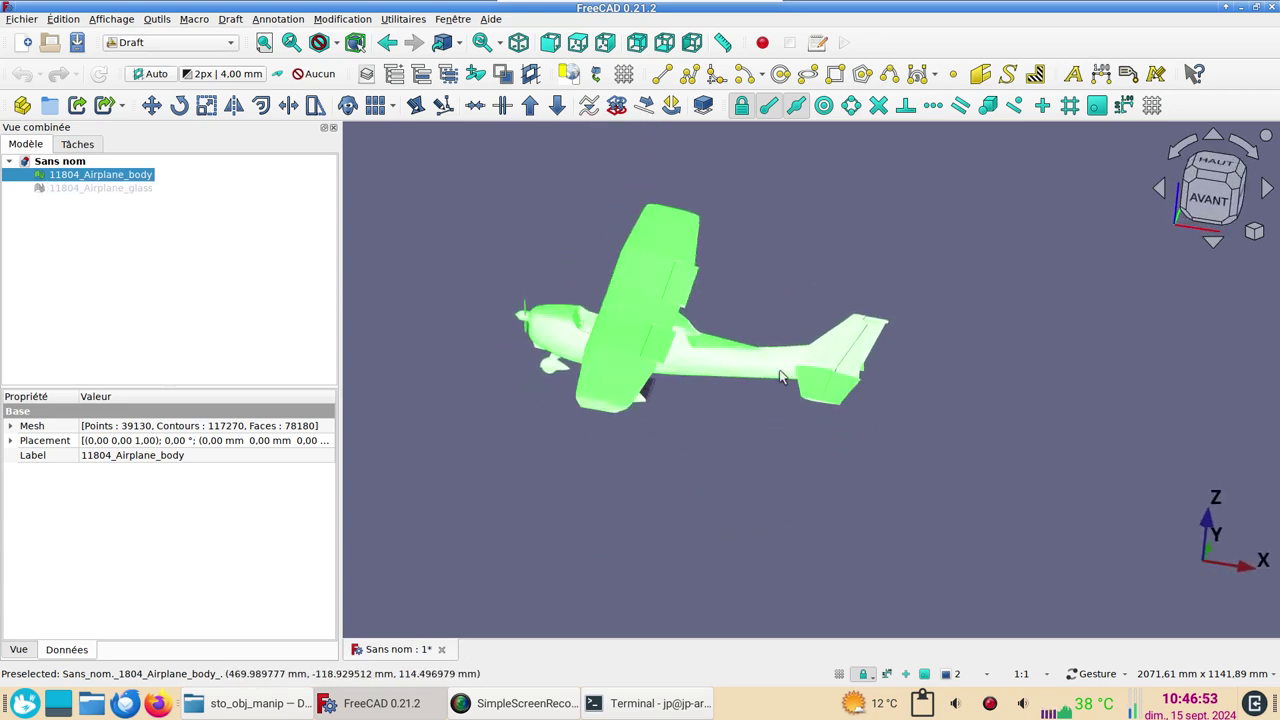
right_drag(714, 444, 759, 513)
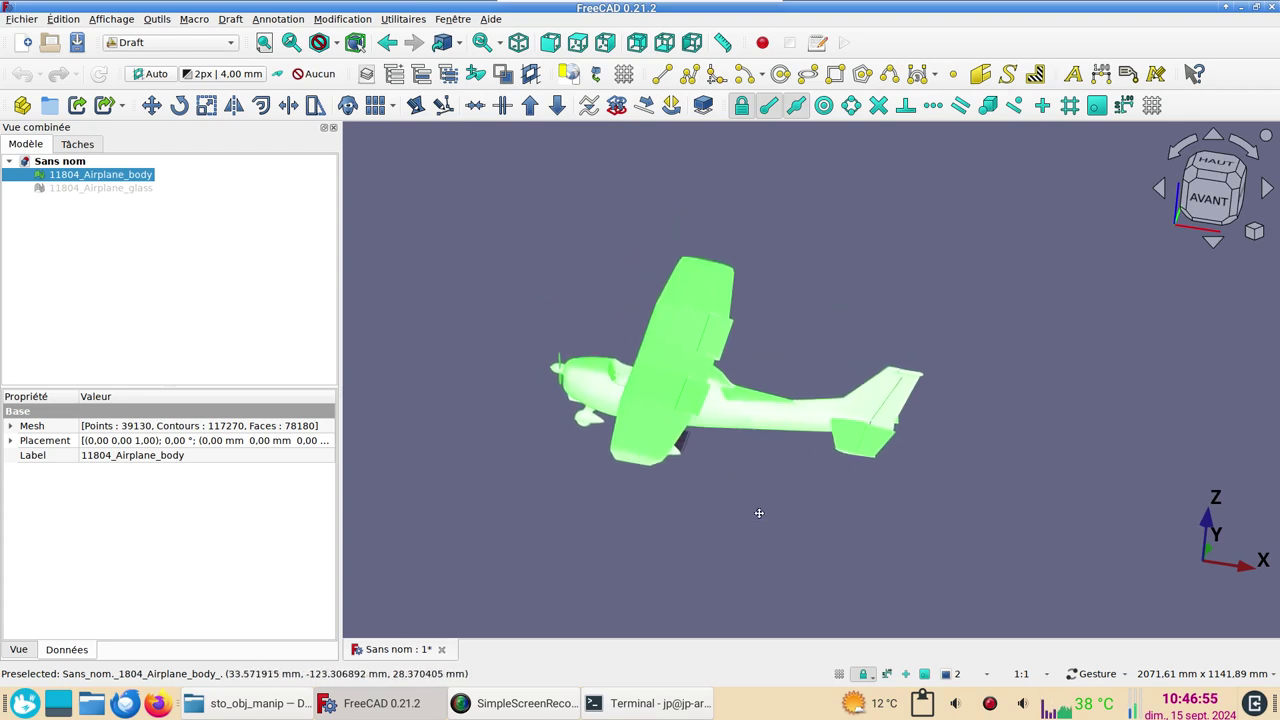
drag(760, 511, 812, 476)
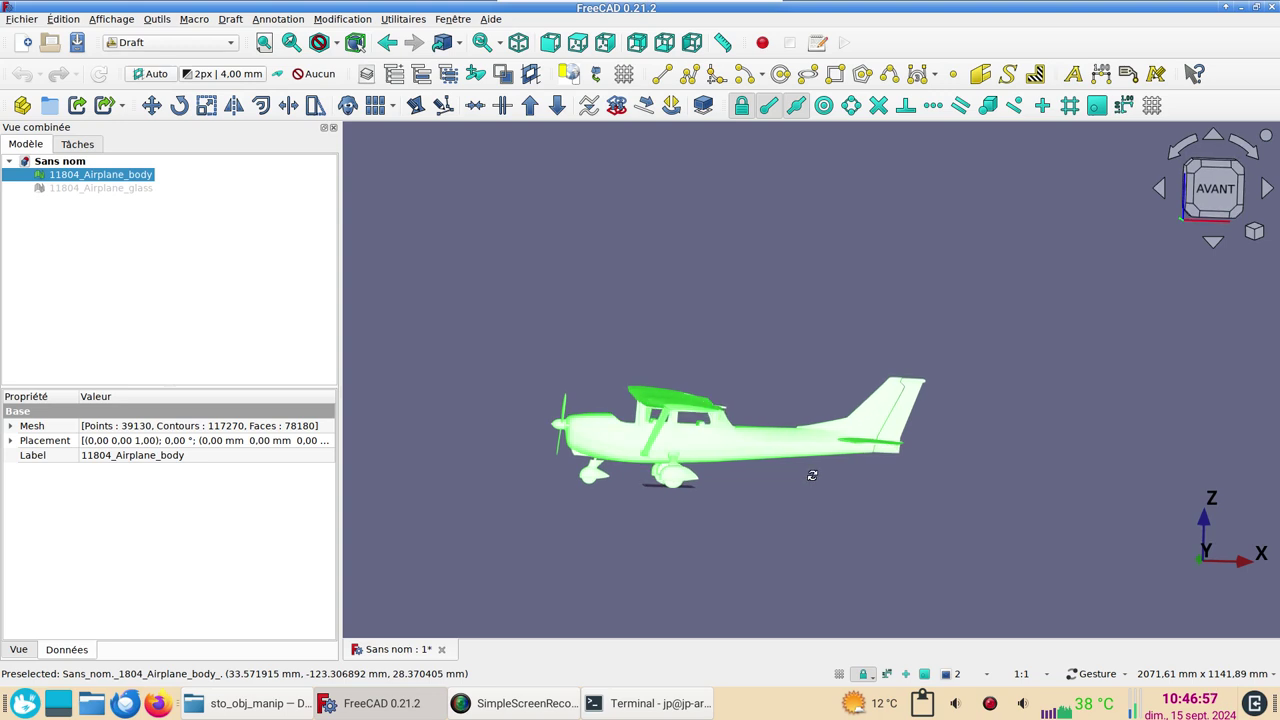
click(645, 418)
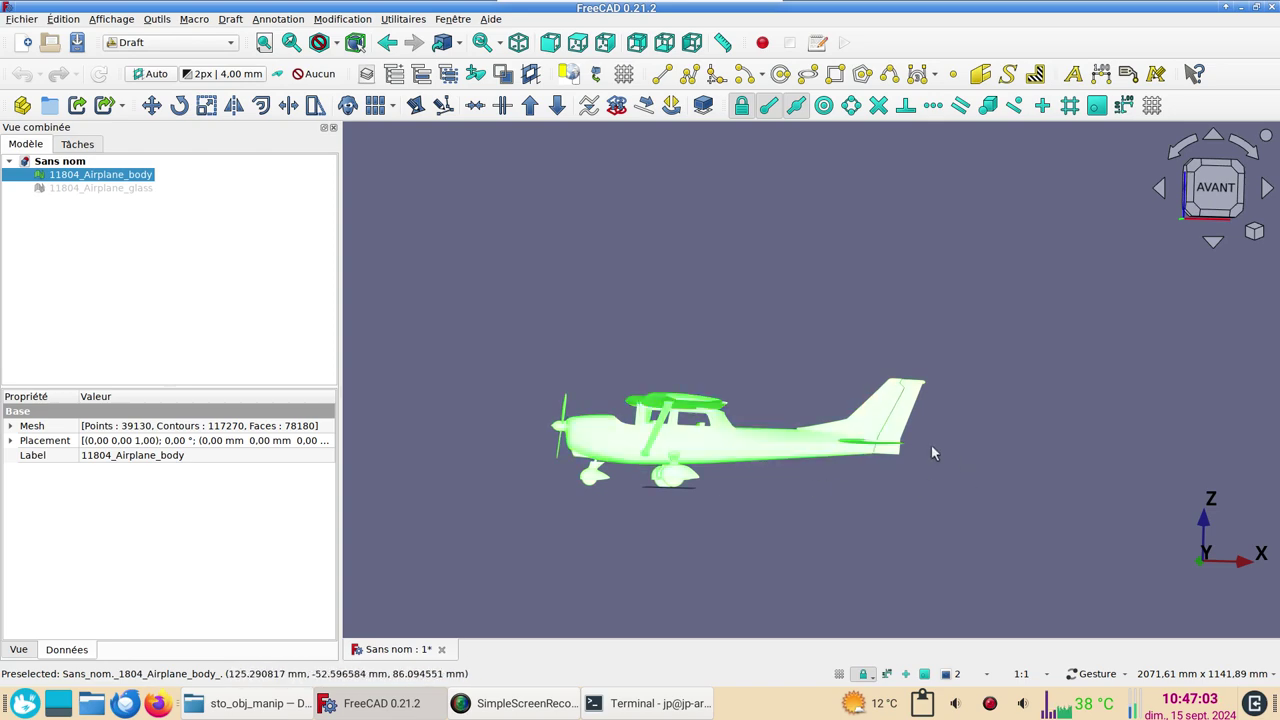
mouse_move(807, 362)
mouse_down()
mouse_move(790, 338)
mouse_move(821, 361)
mouse_up()
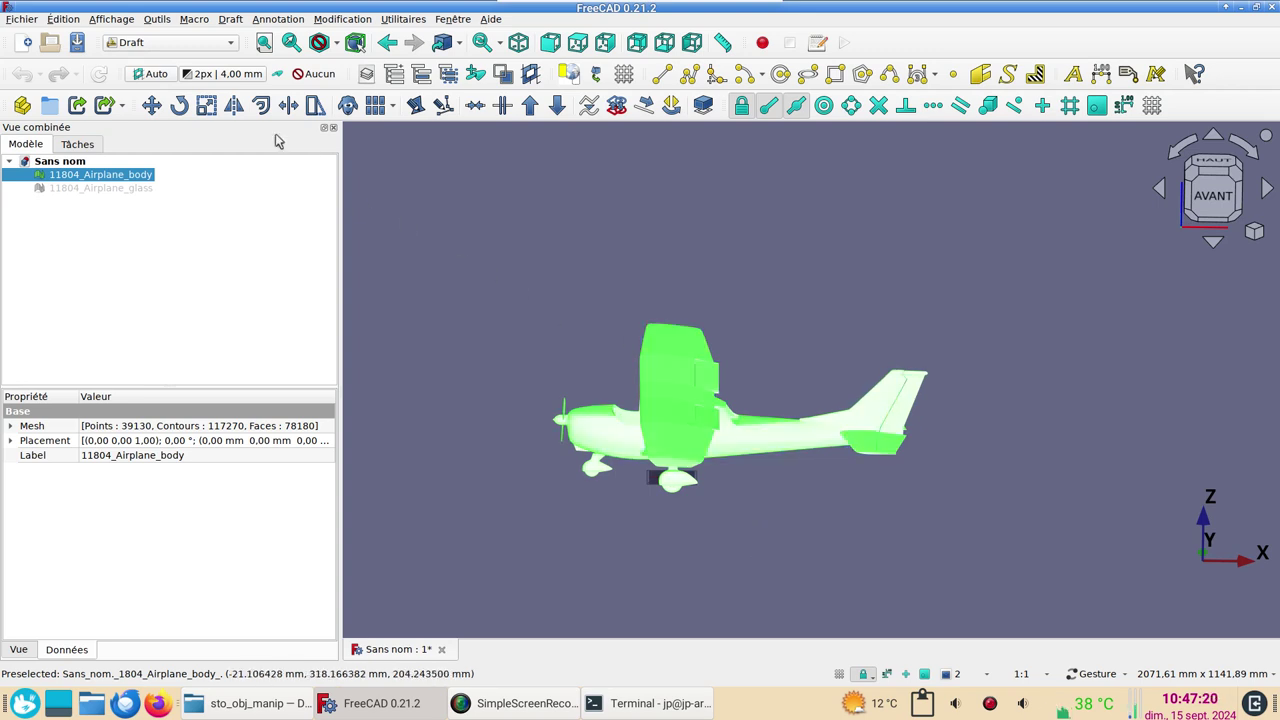
click(205, 44)
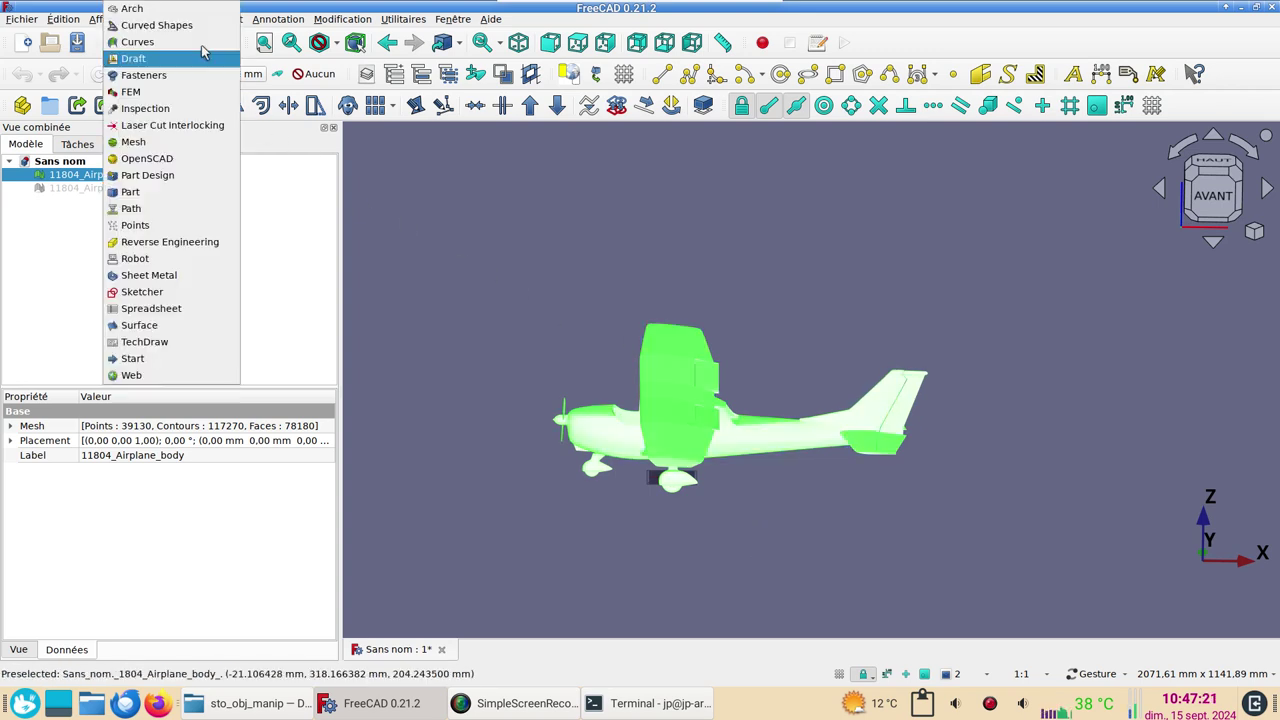
click(177, 148)
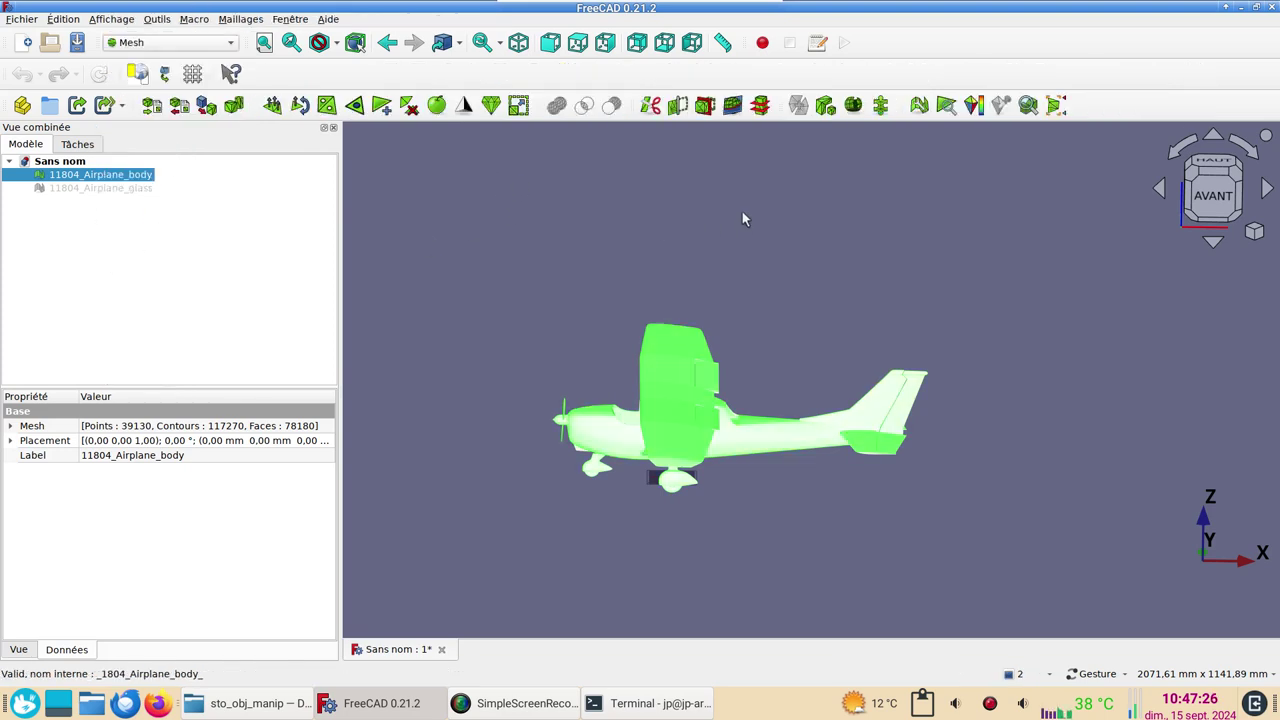
- Split 11804_Airplane_body into components, delete the original, and box-select all plane parts
click(826, 106)
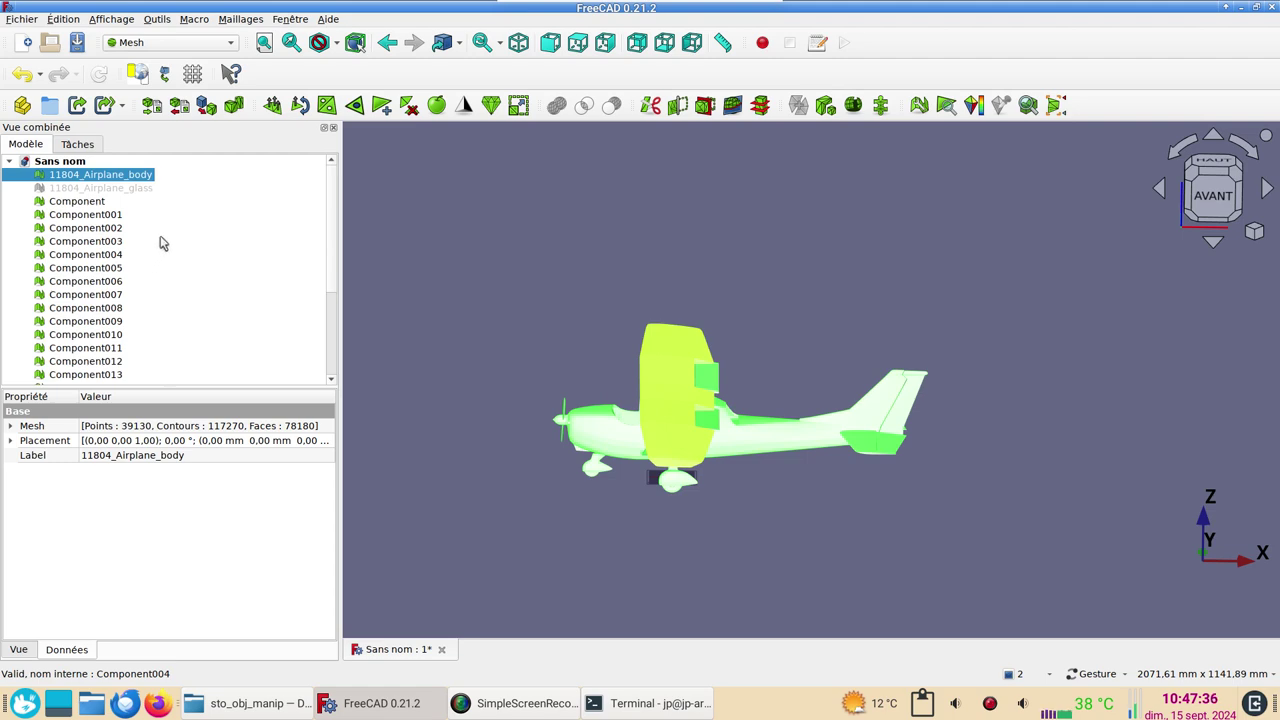
key(Delete)
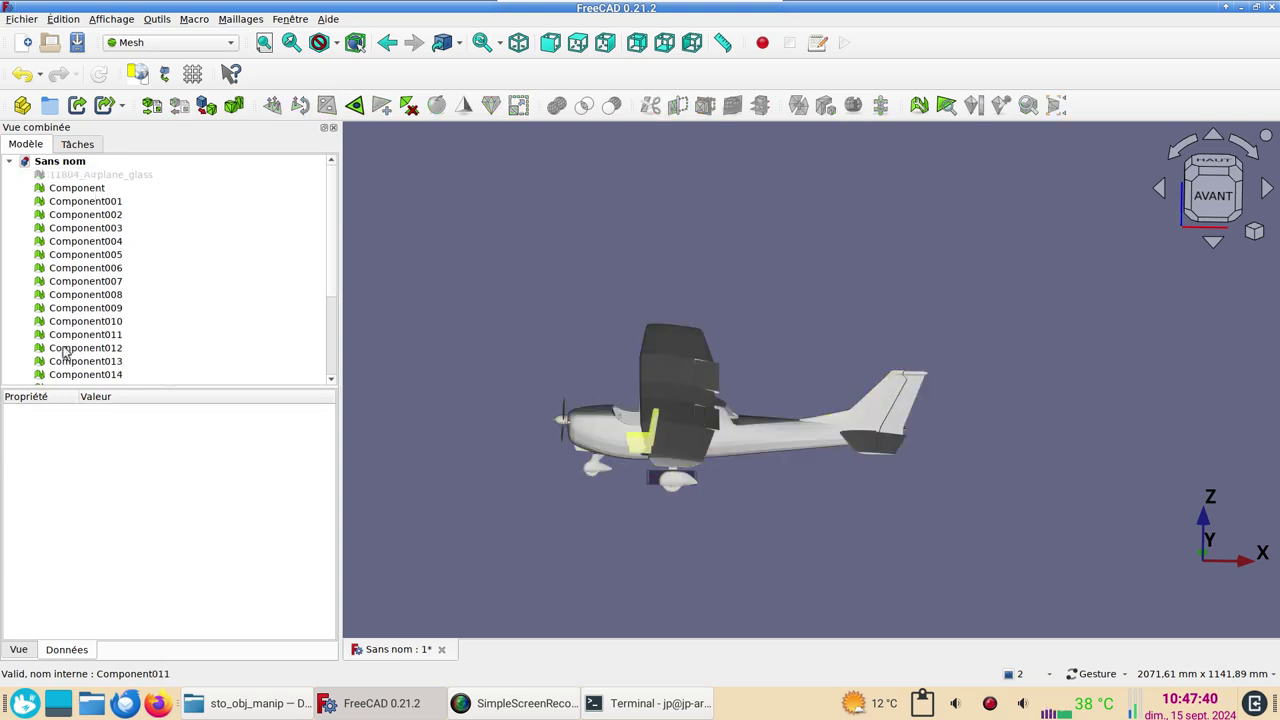
click(755, 438)
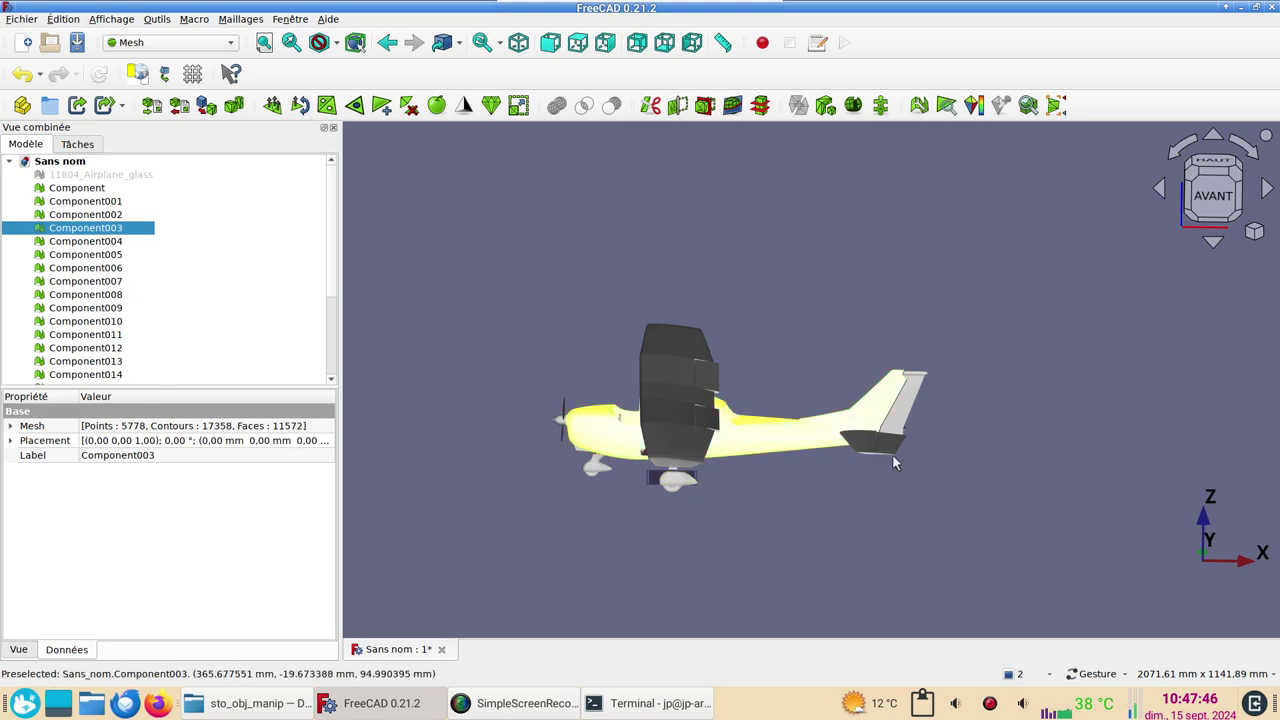
drag(886, 538, 805, 483)
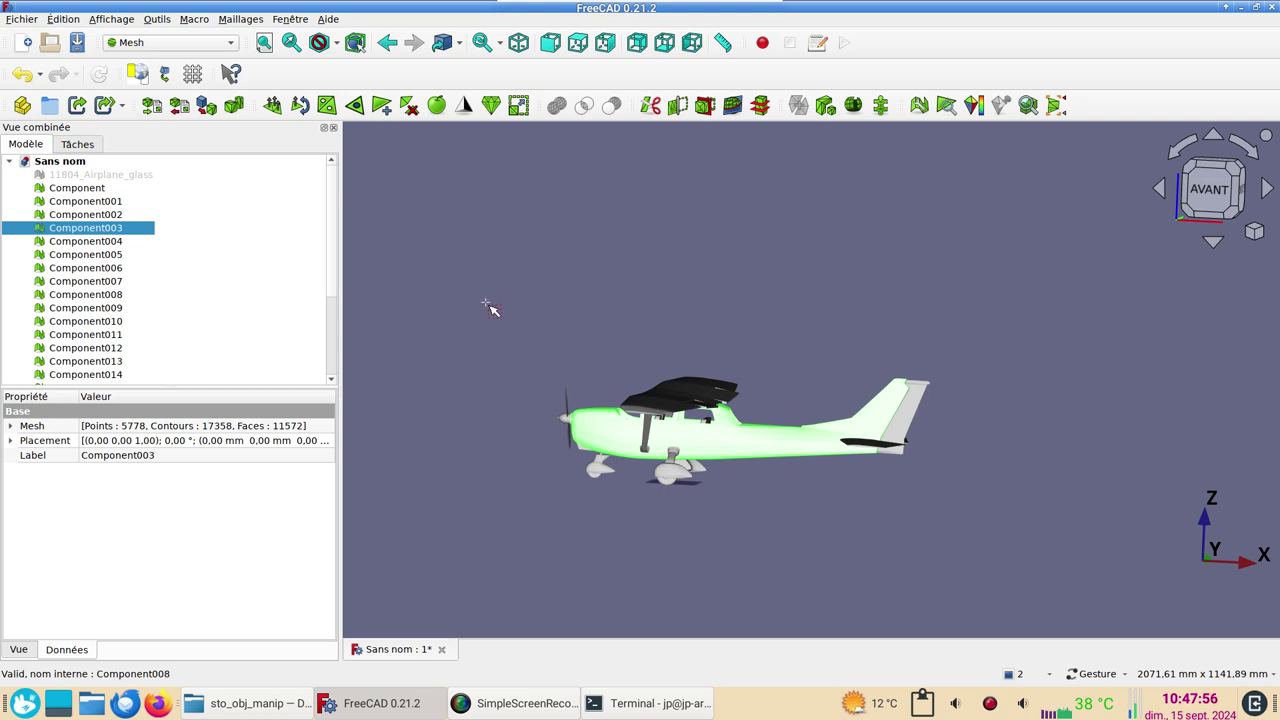
drag(486, 303, 1018, 548)
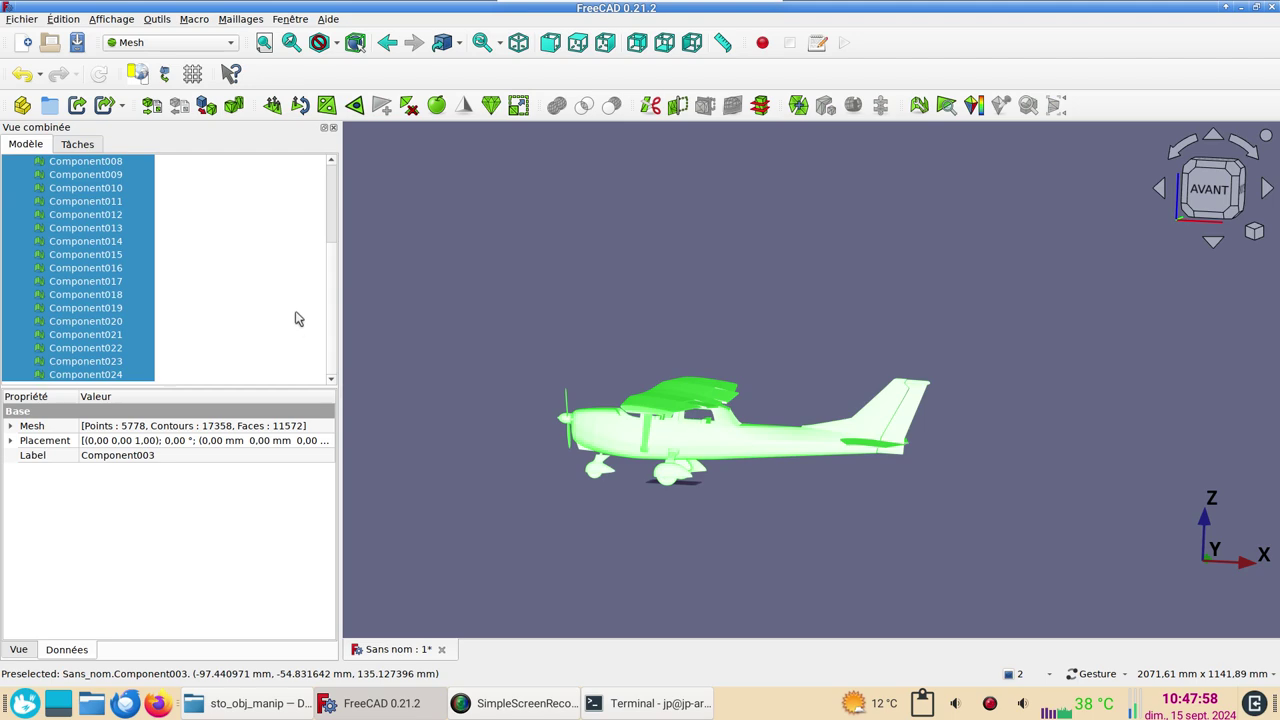
- Hide all airplane components, then show only the fuselage Component003 and reselect it
key(space)
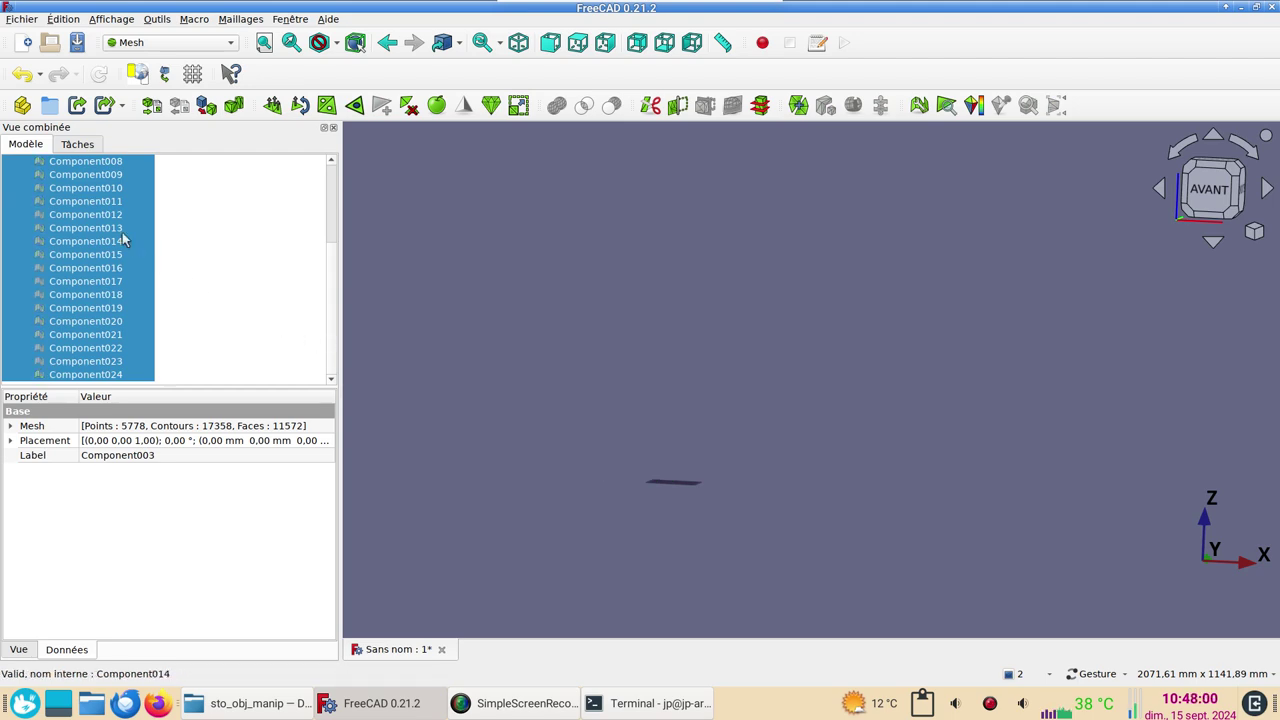
scroll(133, 248, up, 3)
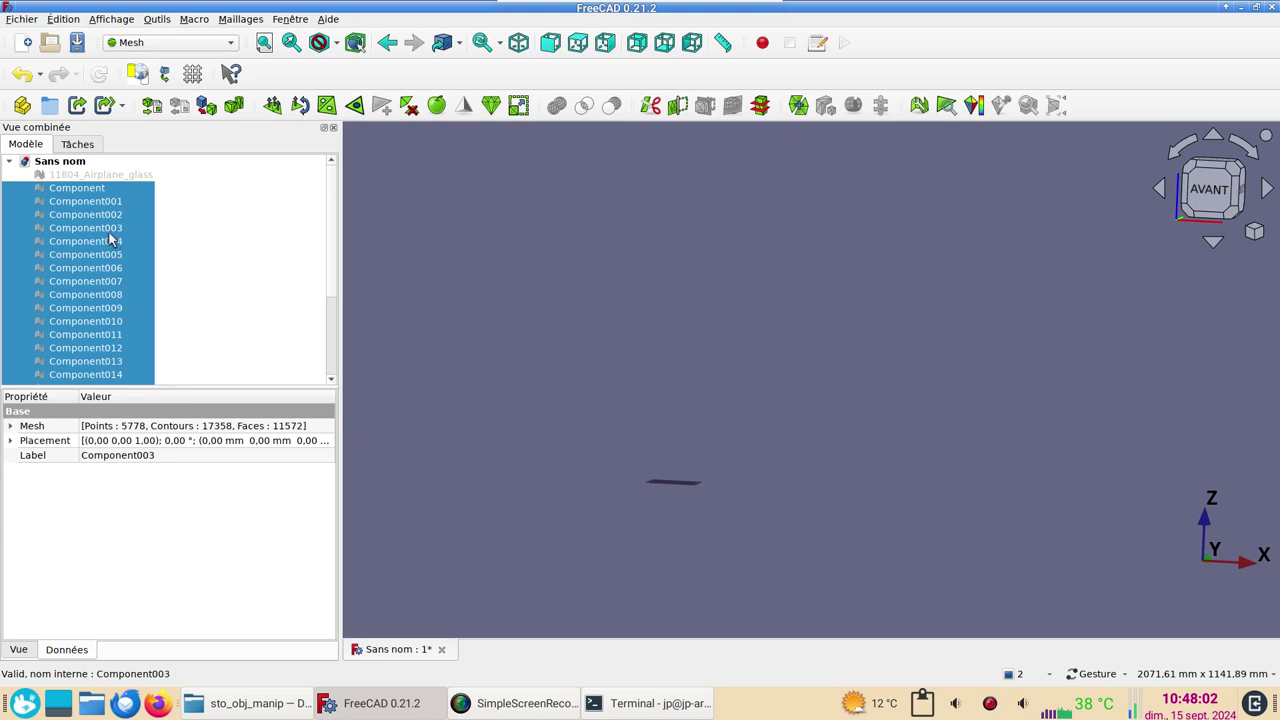
click(110, 230)
key(space)
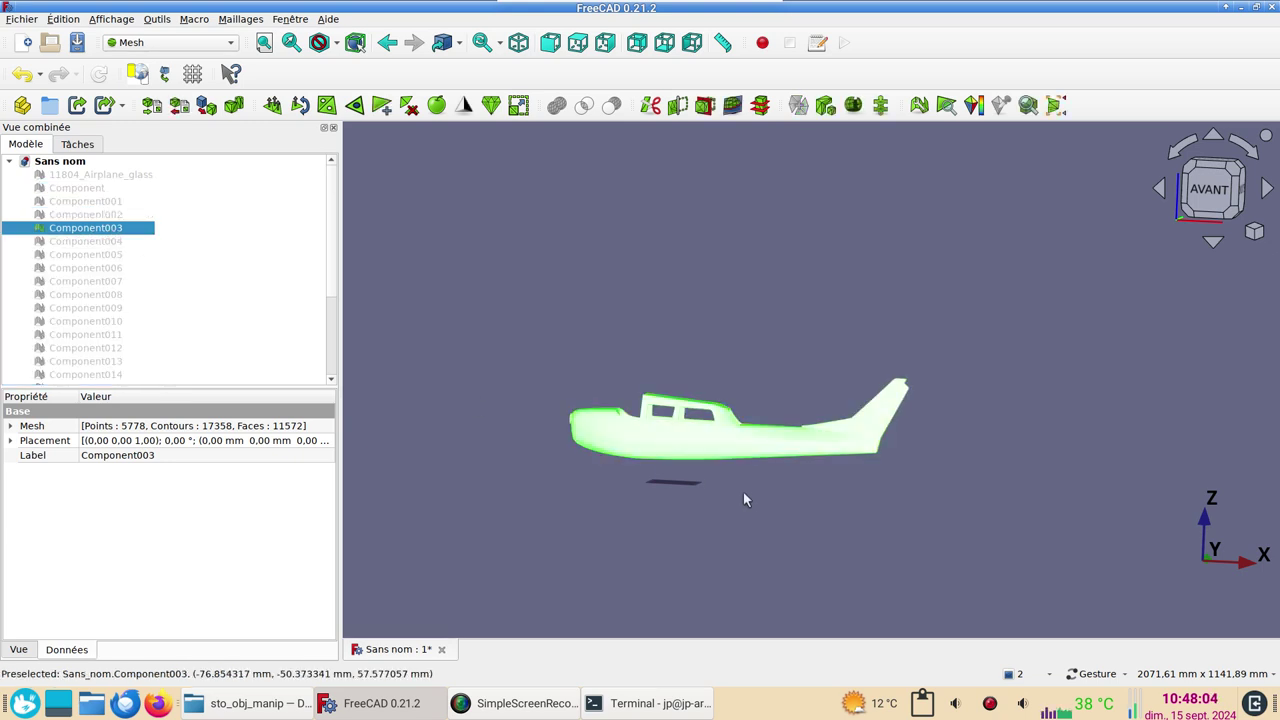
mouse_move(743, 492)
mouse_down()
mouse_move(720, 536)
mouse_move(742, 501)
mouse_up()
scroll(742, 501, up, 3)
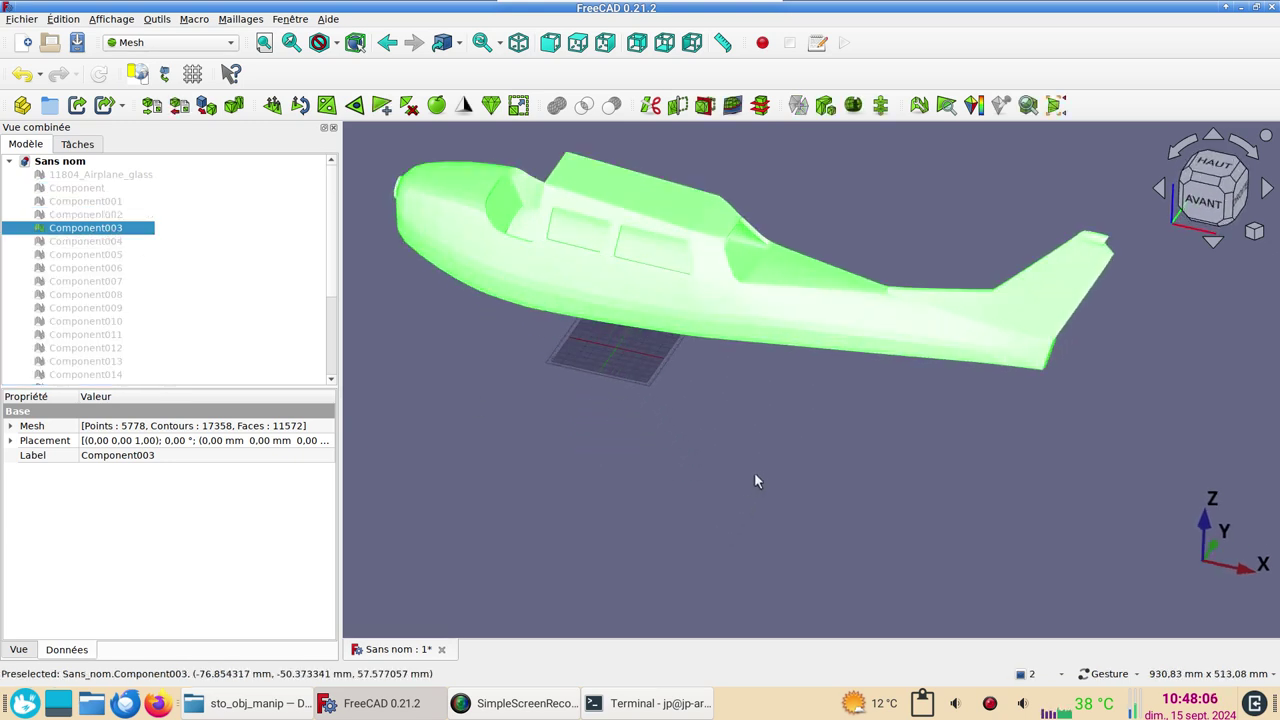
scroll(754, 472, up, 3)
click(797, 520)
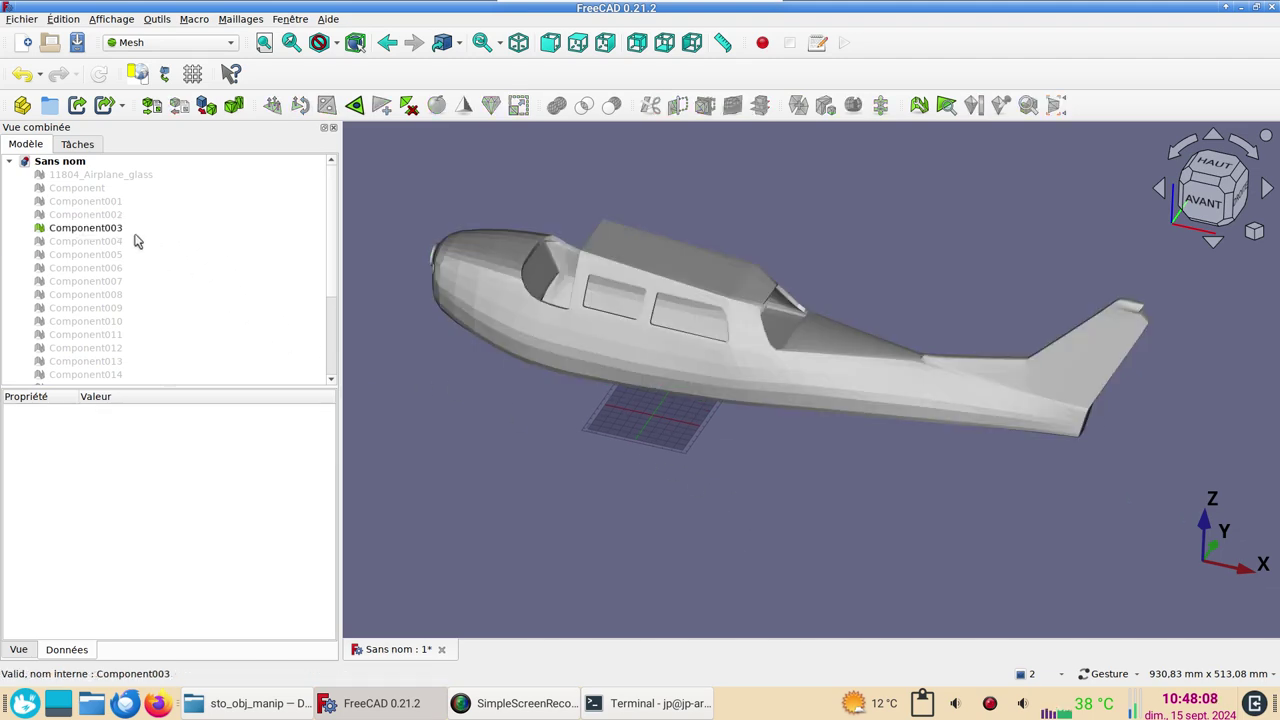
click(86, 232)
- In the Part workbench, create shape Component025 from the fuselage mesh Component003
click(201, 44)
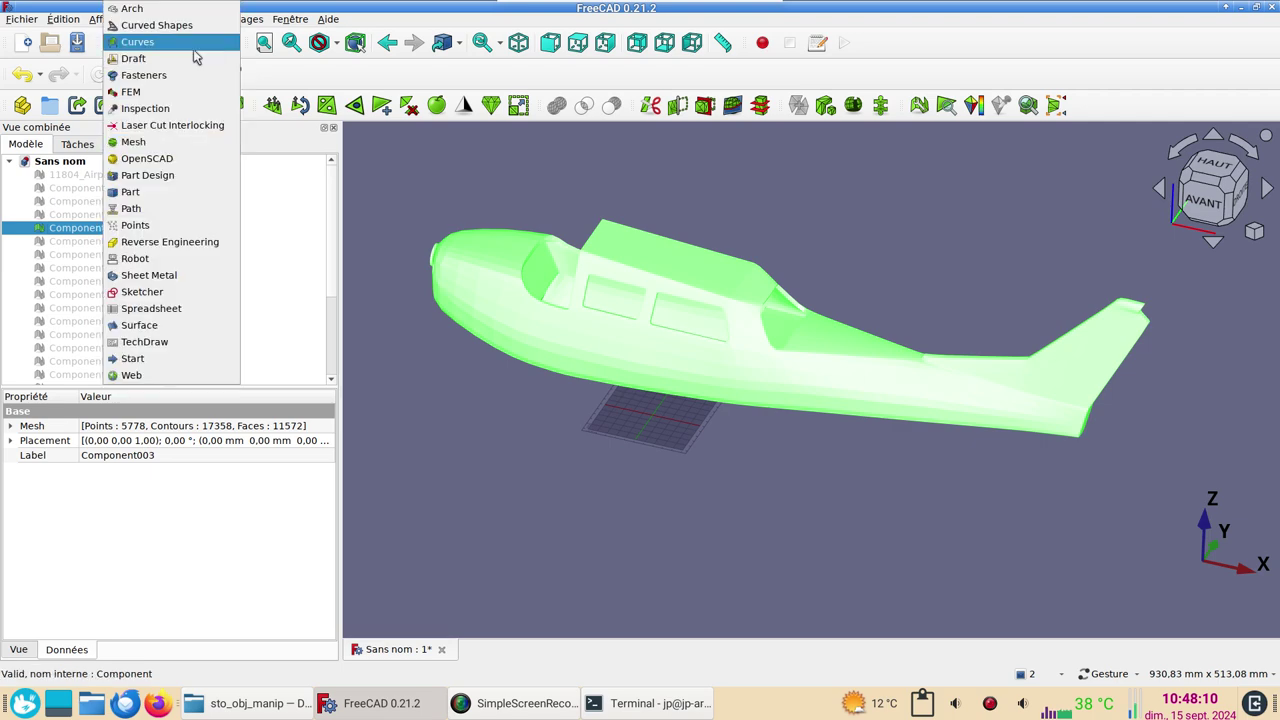
click(135, 192)
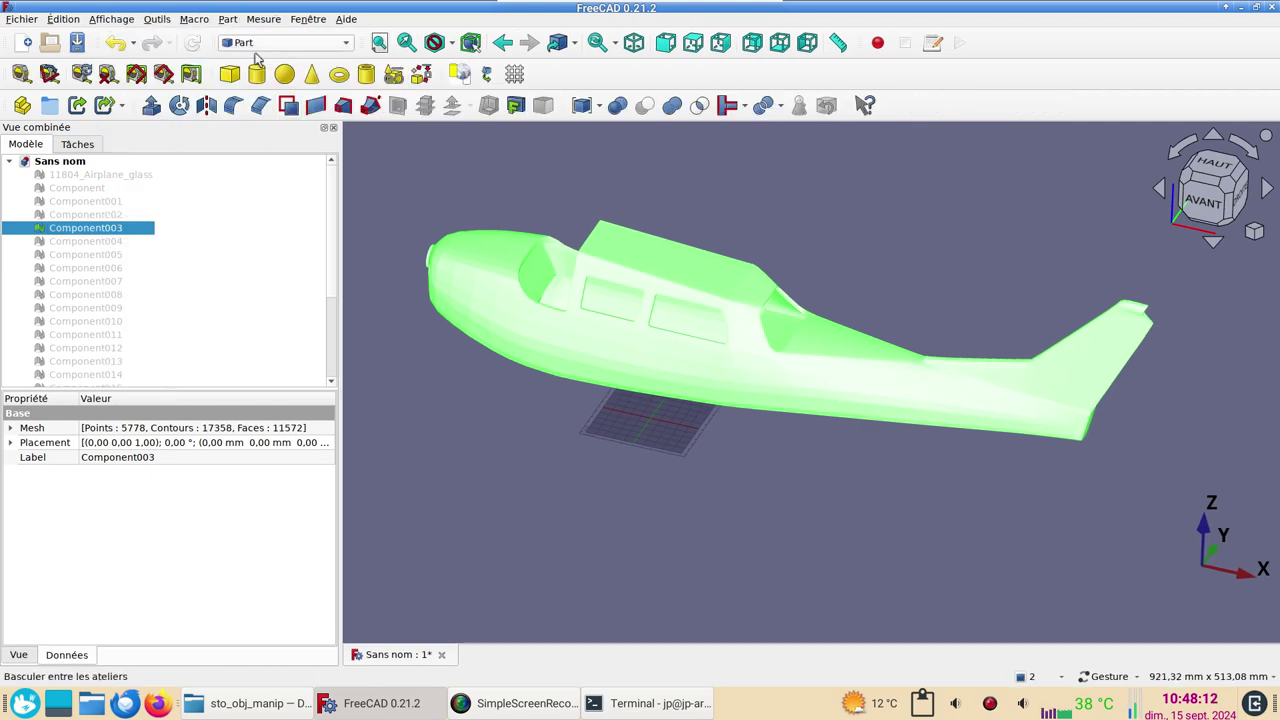
click(228, 19)
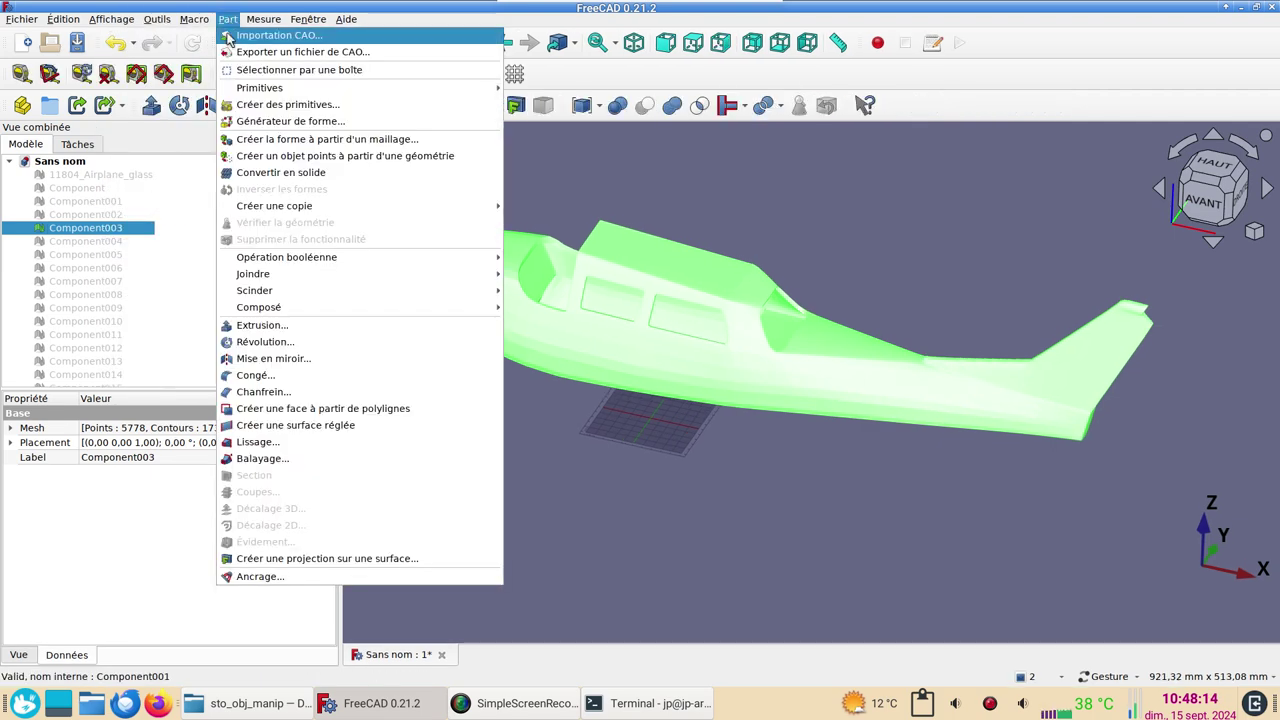
click(280, 145)
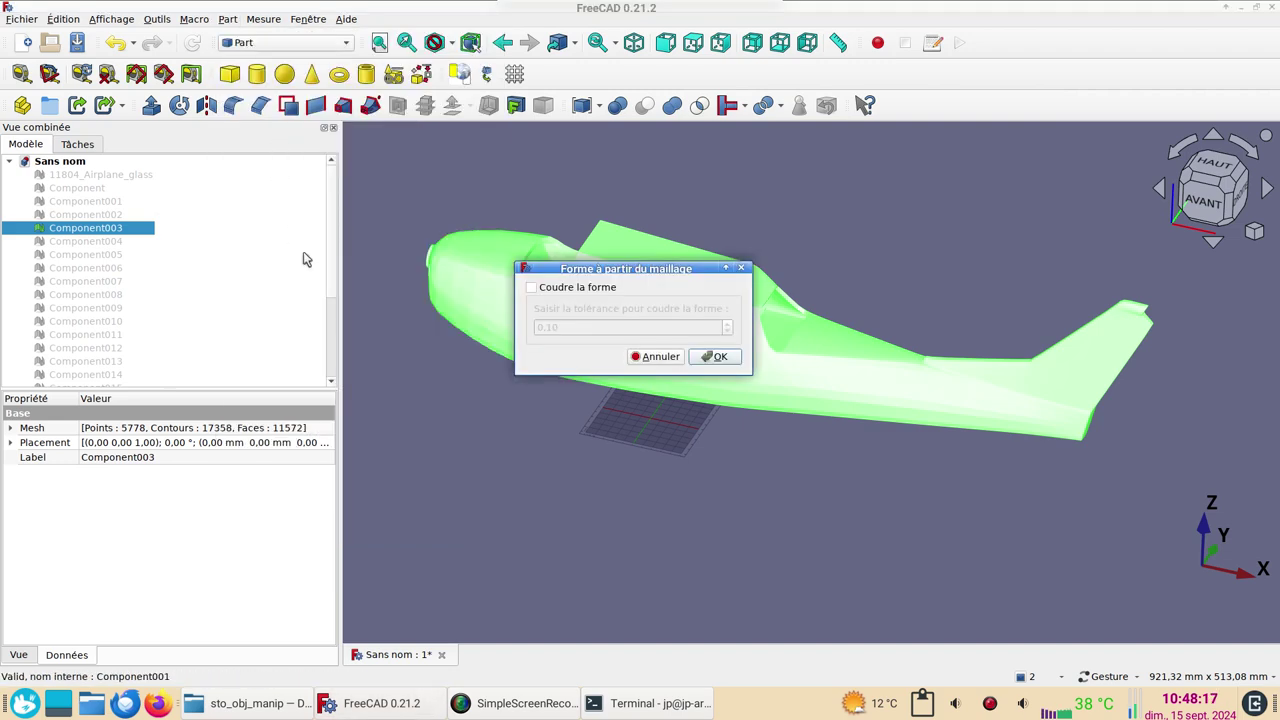
click(719, 357)
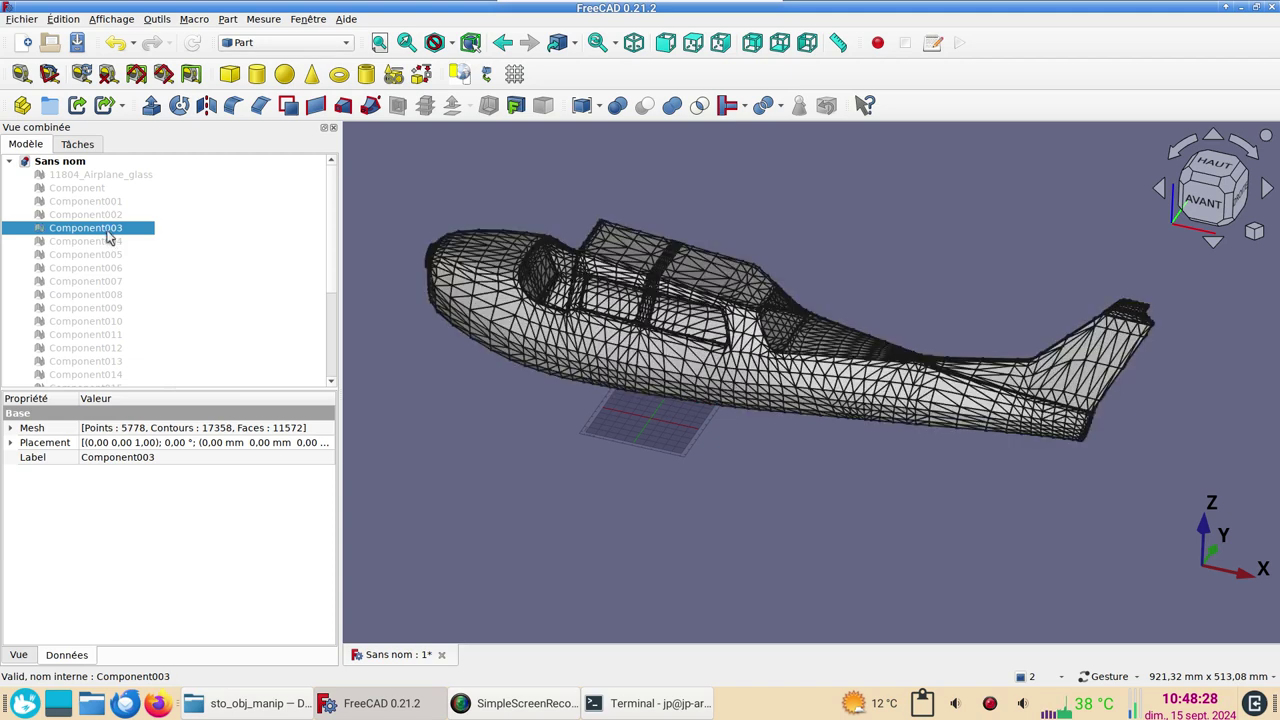
scroll(120, 280, down, 3)
scroll(130, 310, down, 1)
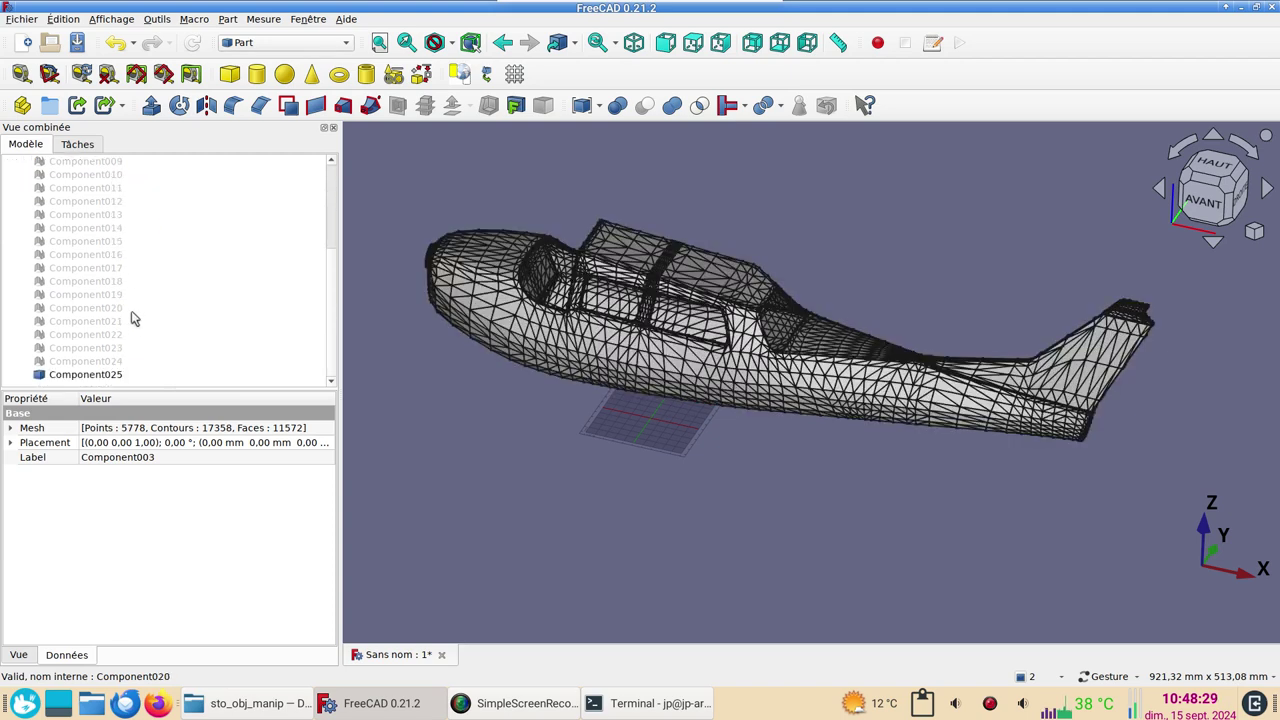
- Convert shape Component025 into the solid Component025 (Solid) with Part › Convertir en solide
click(88, 376)
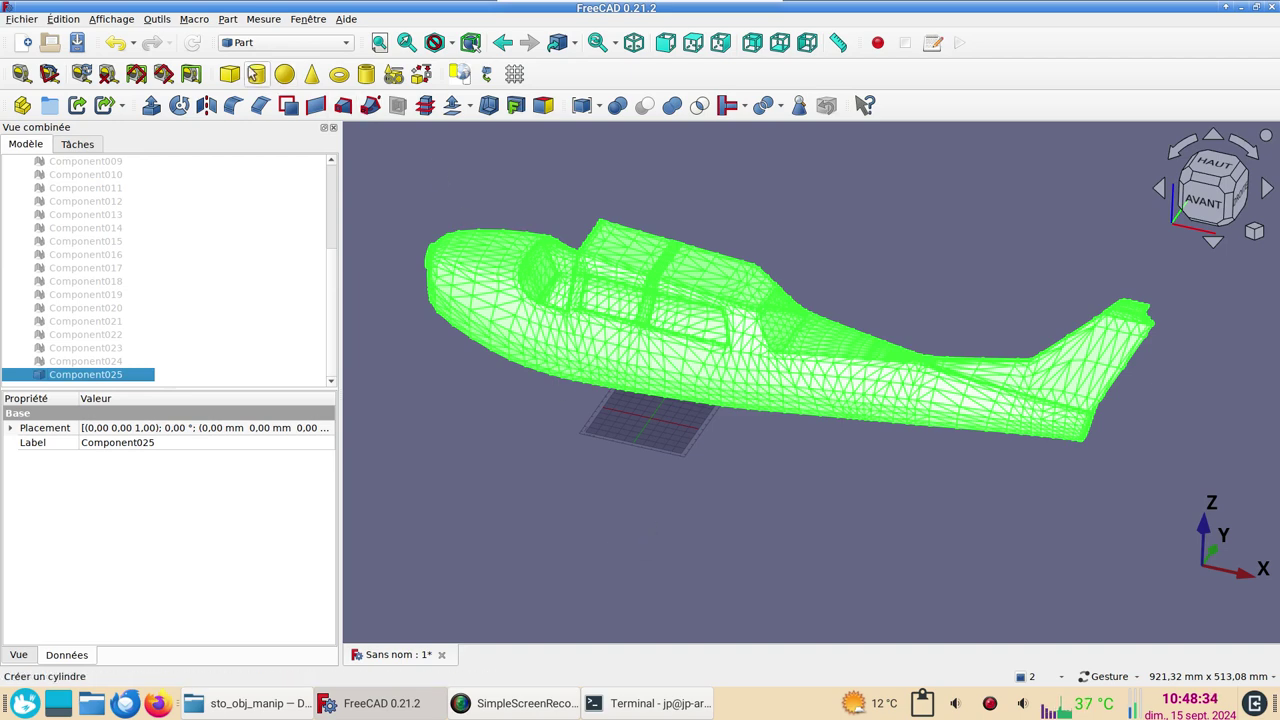
click(228, 19)
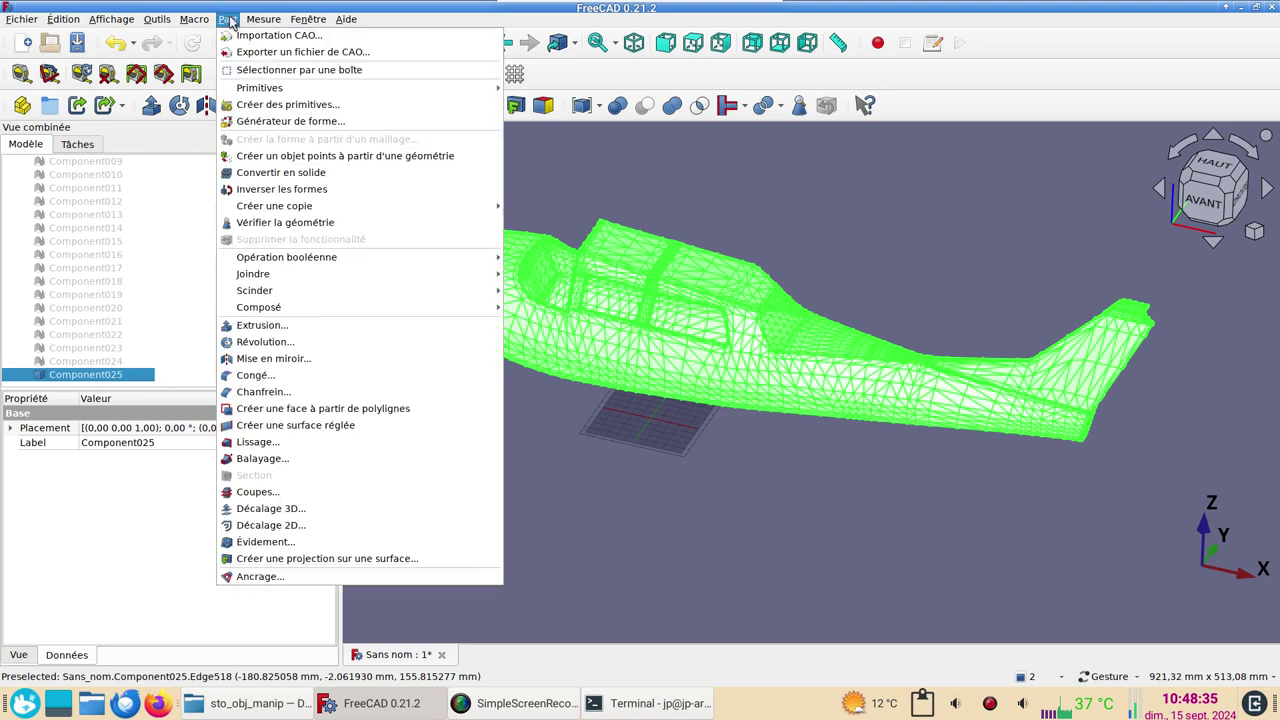
click(280, 175)
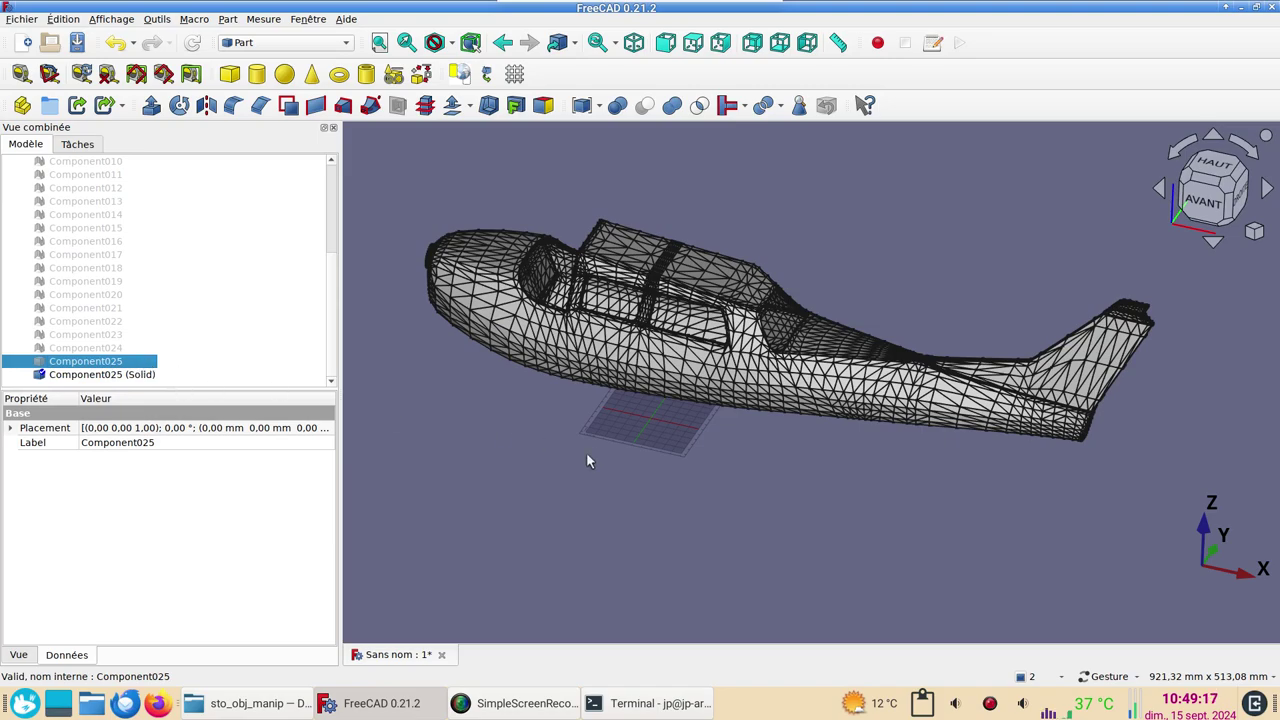
scroll(586, 452, up, 3)
scroll(586, 455, down, 3)
mouse_move(651, 508)
mouse_down()
mouse_move(858, 485)
mouse_move(851, 551)
mouse_move(737, 560)
mouse_move(709, 531)
mouse_move(724, 484)
mouse_move(736, 531)
mouse_up()
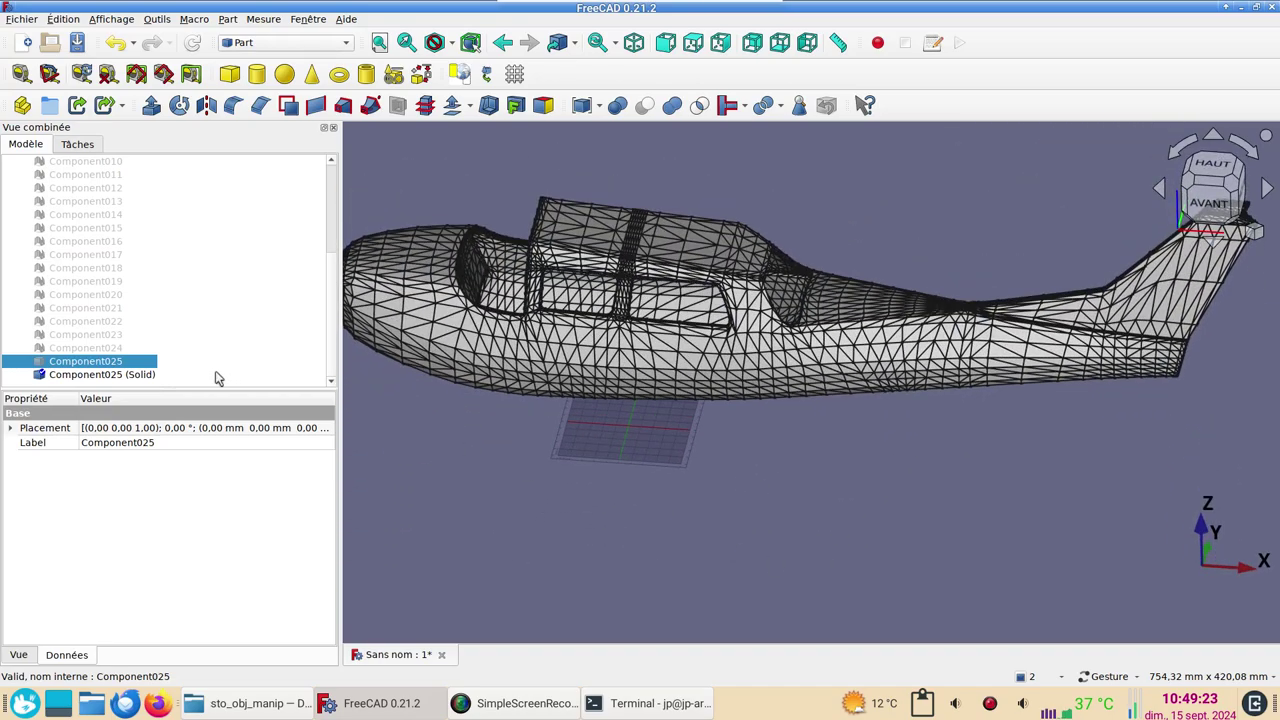
scroll(642, 468, down, 2)
mouse_move(642, 468)
mouse_down()
mouse_move(730, 329)
mouse_move(694, 394)
mouse_move(700, 366)
mouse_move(800, 383)
mouse_move(882, 367)
mouse_move(943, 289)
mouse_move(743, 232)
mouse_move(771, 381)
mouse_move(797, 306)
mouse_move(778, 451)
mouse_up()
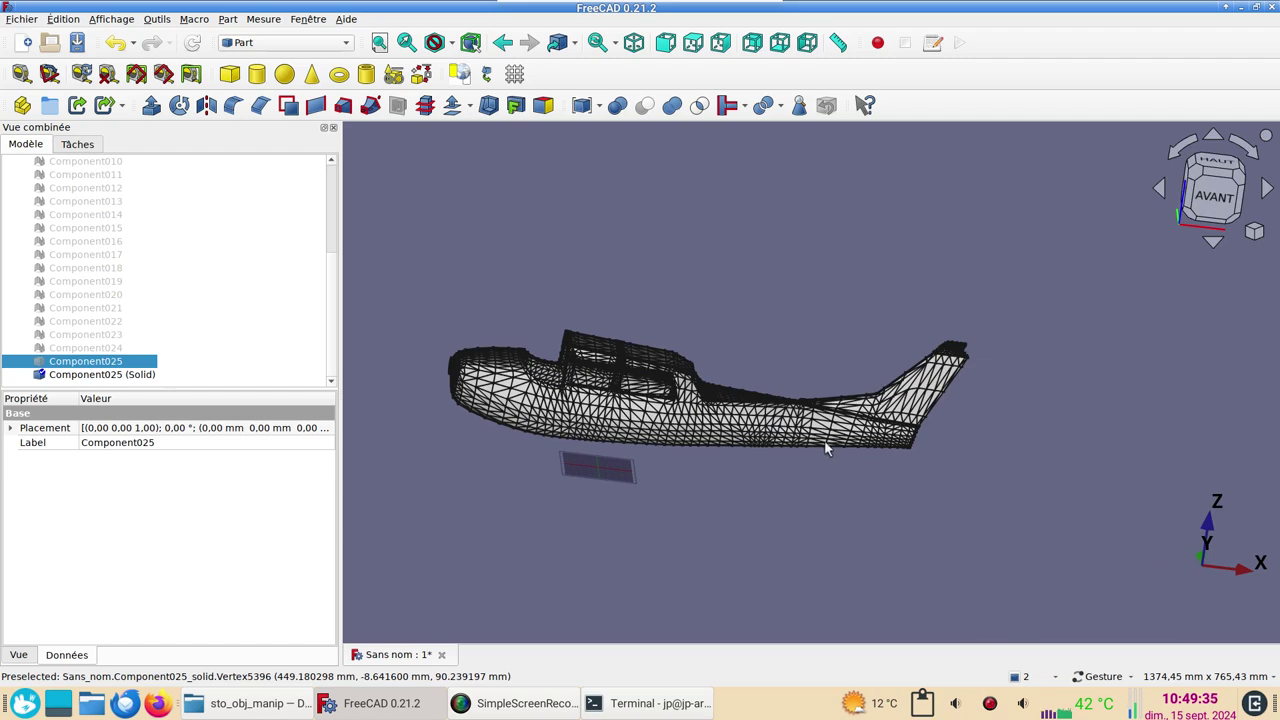
- In Draft, scale Component025 (Solid) uniformly by 0.2 about the origin as a clone
click(291, 45)
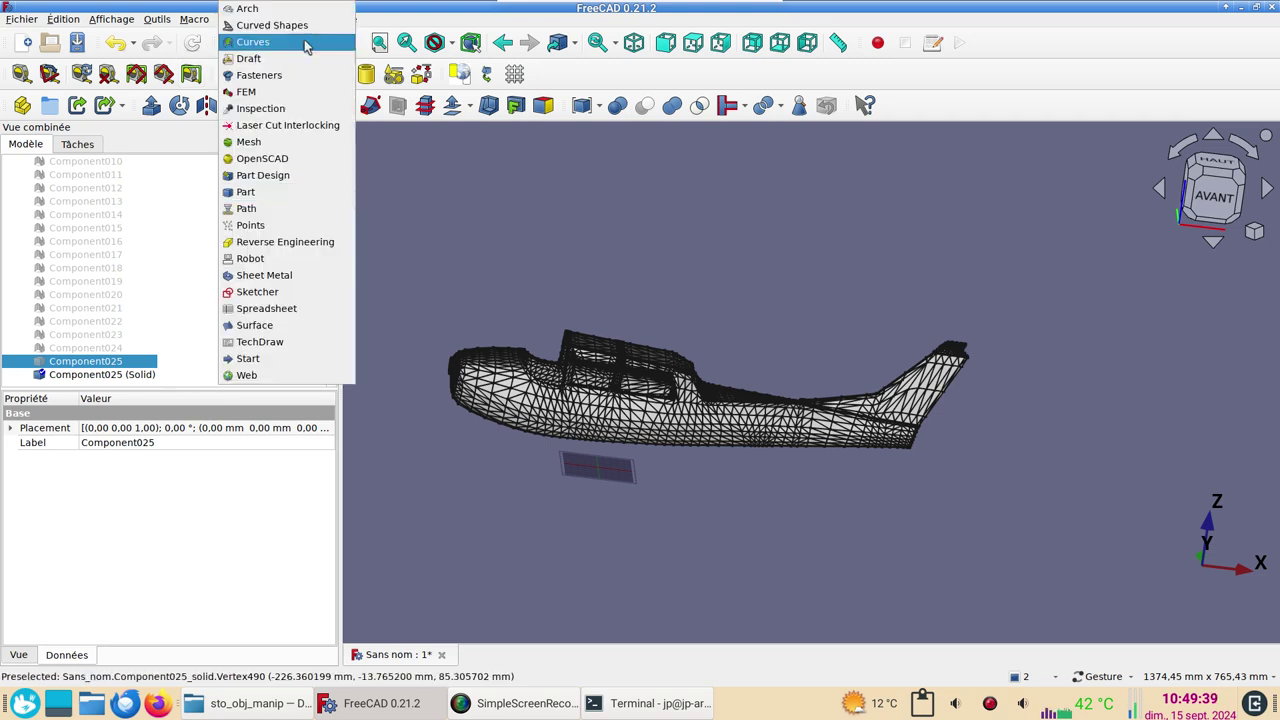
click(298, 58)
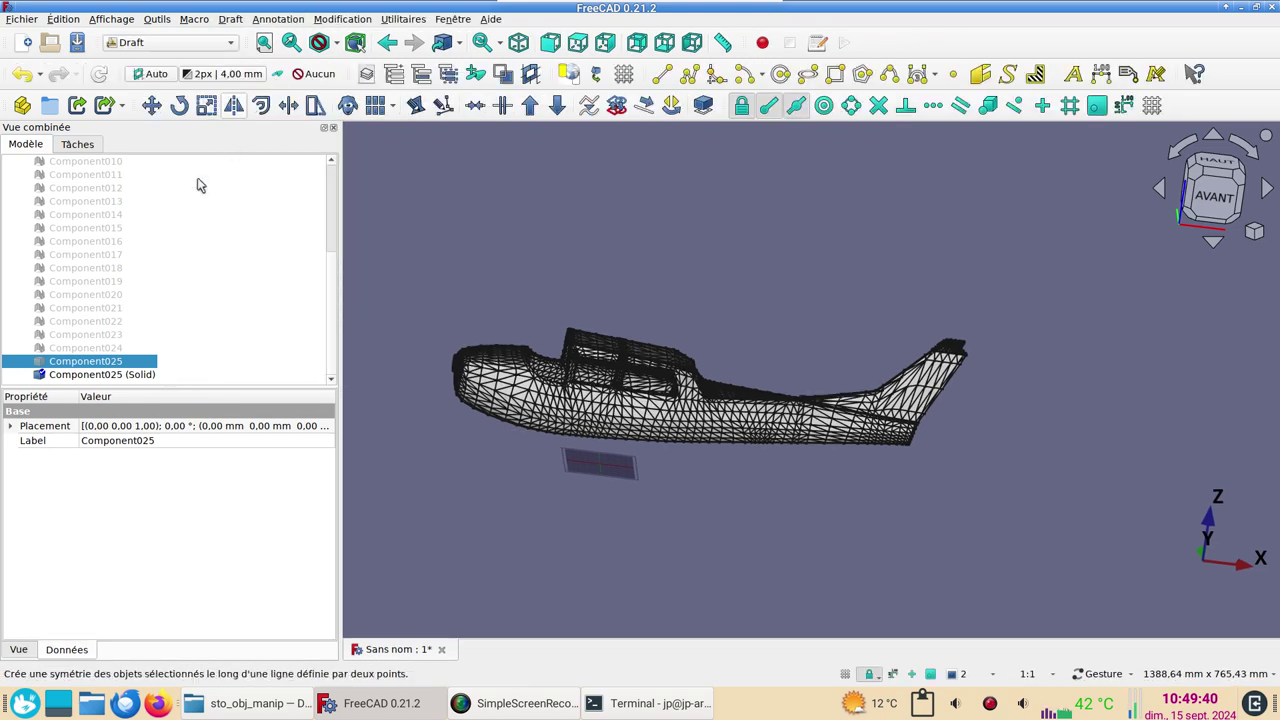
click(104, 375)
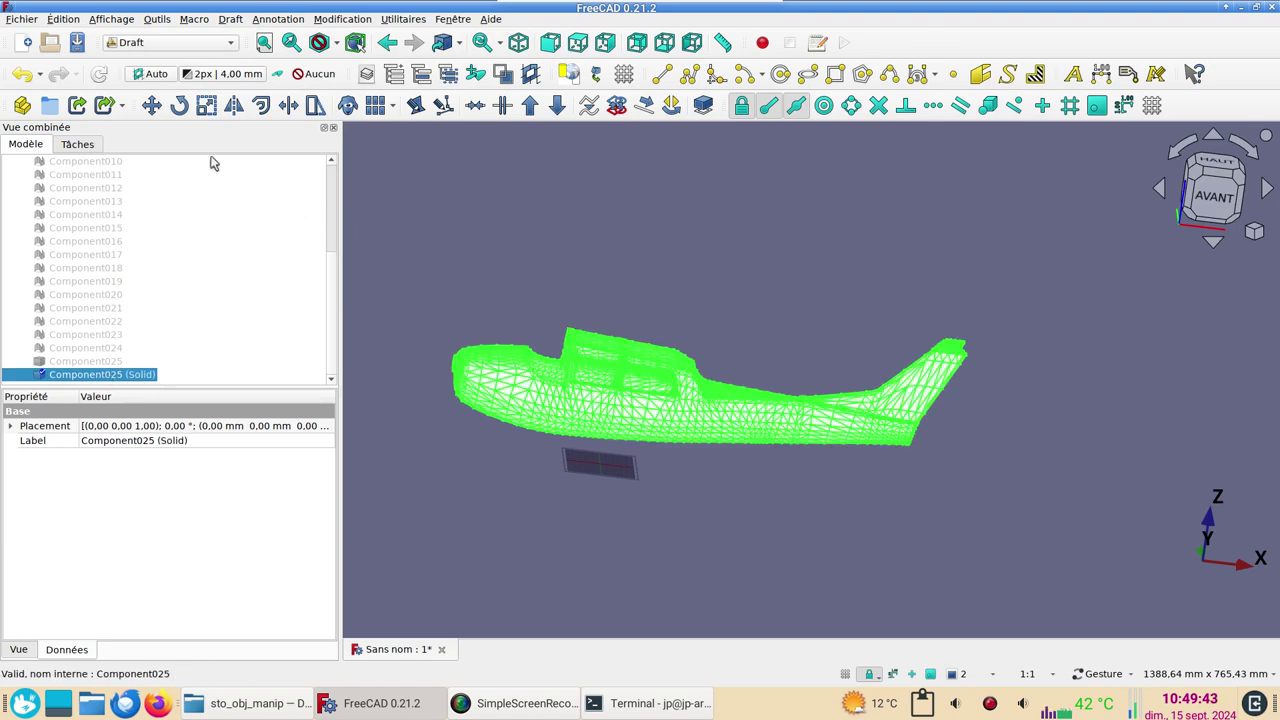
click(205, 106)
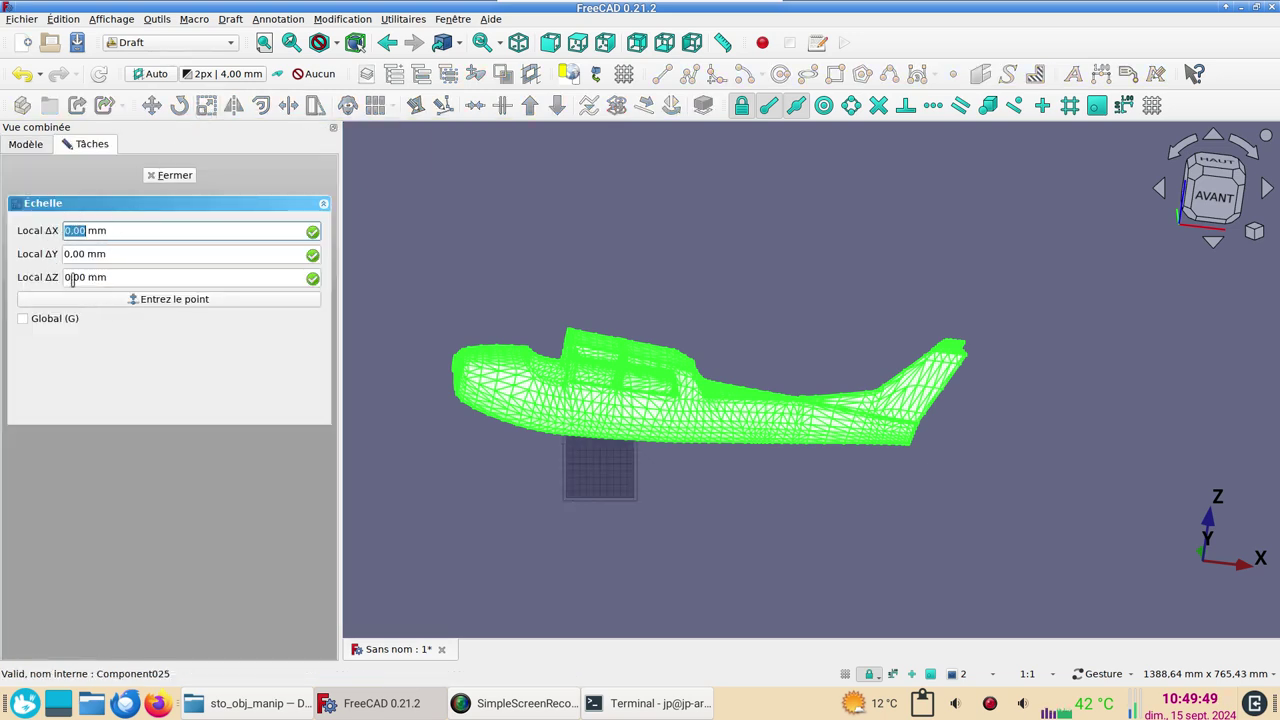
click(104, 305)
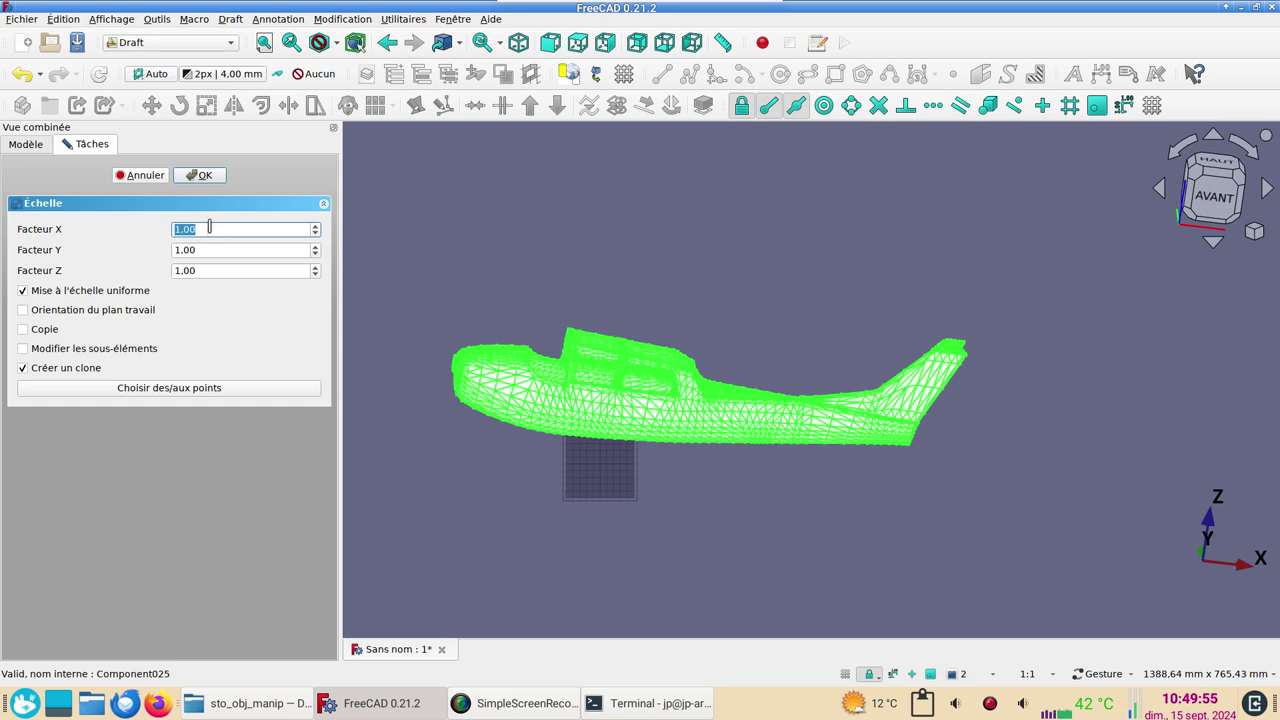
text(,2)
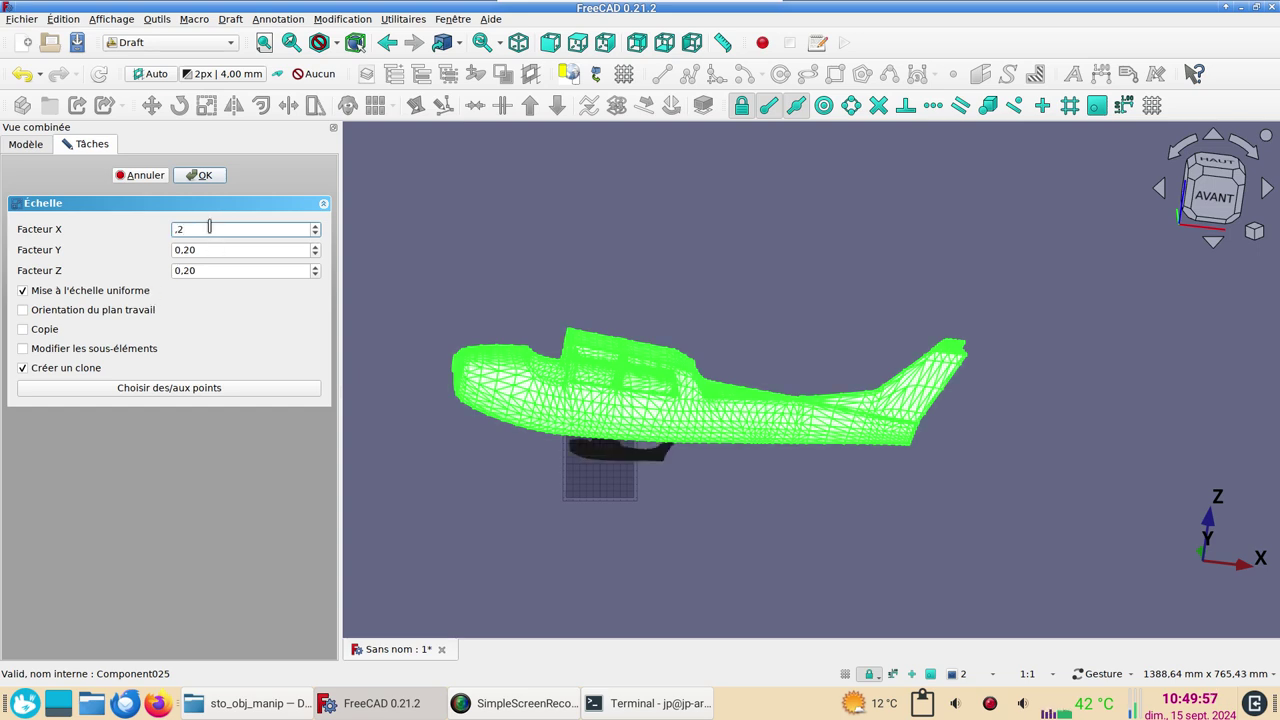
click(203, 177)
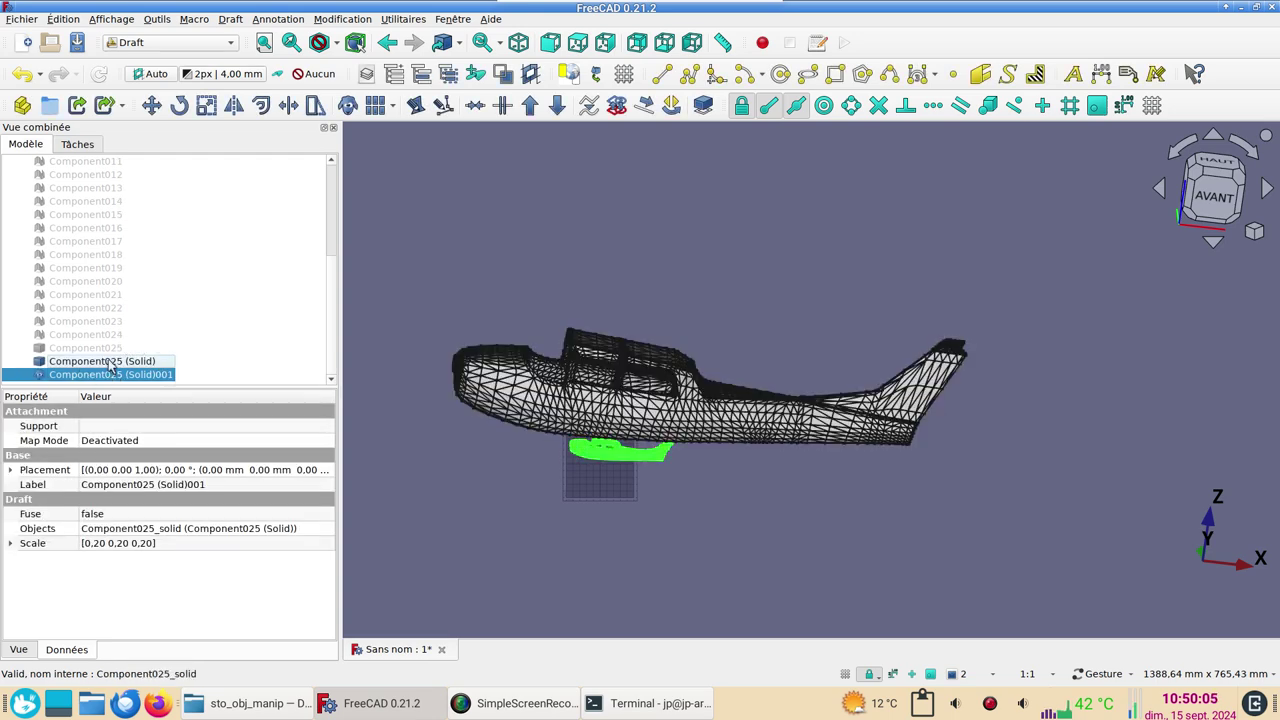
- Hide the full-size fuselage solid Component025 (Solid)
click(120, 362)
key(space)
scroll(540, 485, up, 2)
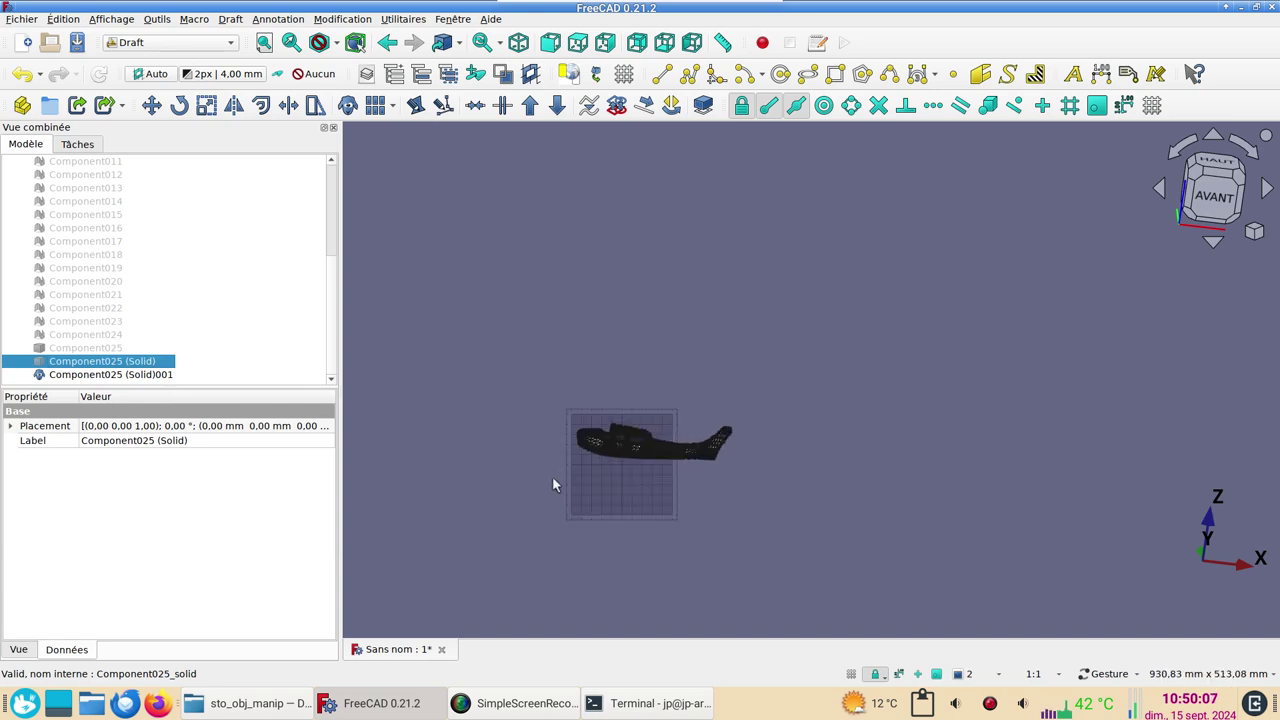
scroll(555, 476, up, 2)
scroll(555, 470, up, 2)
scroll(540, 470, up, 3)
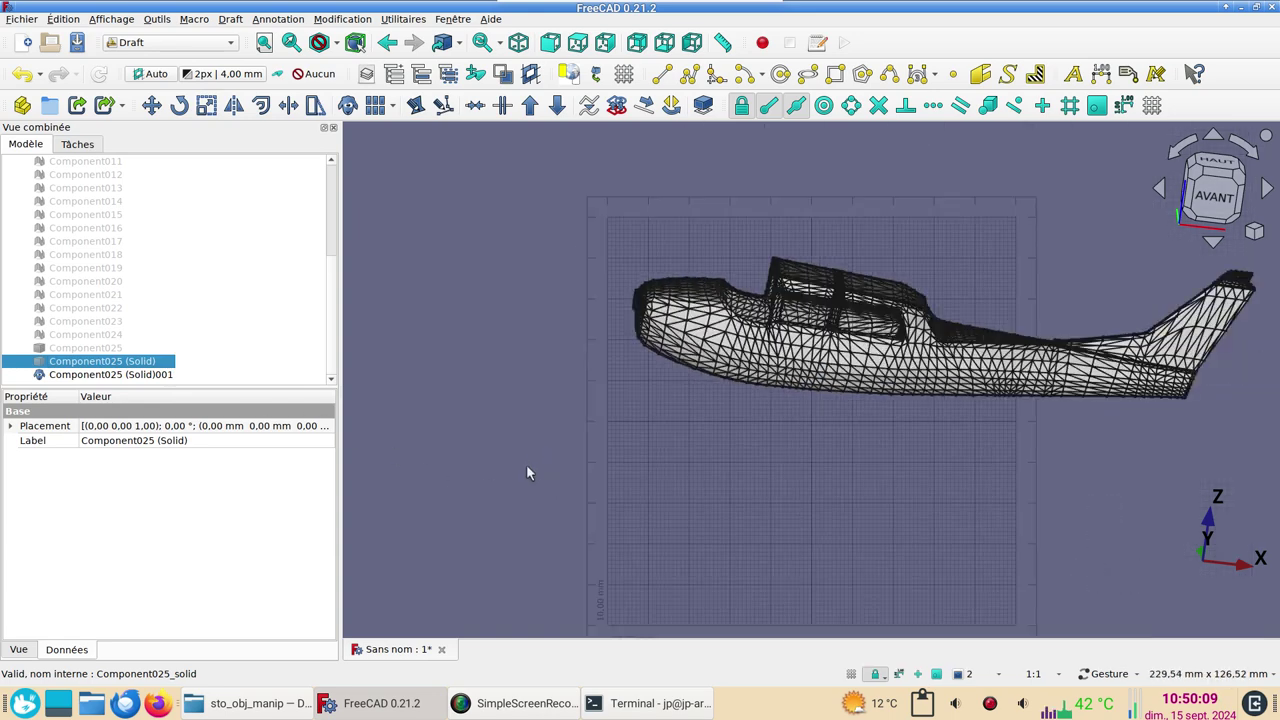
- Orbit, pan and zoom around the 0.2-scale fuselage clone to inspect it
mouse_move(526, 464)
mouse_down()
mouse_move(635, 476)
mouse_move(808, 349)
mouse_up()
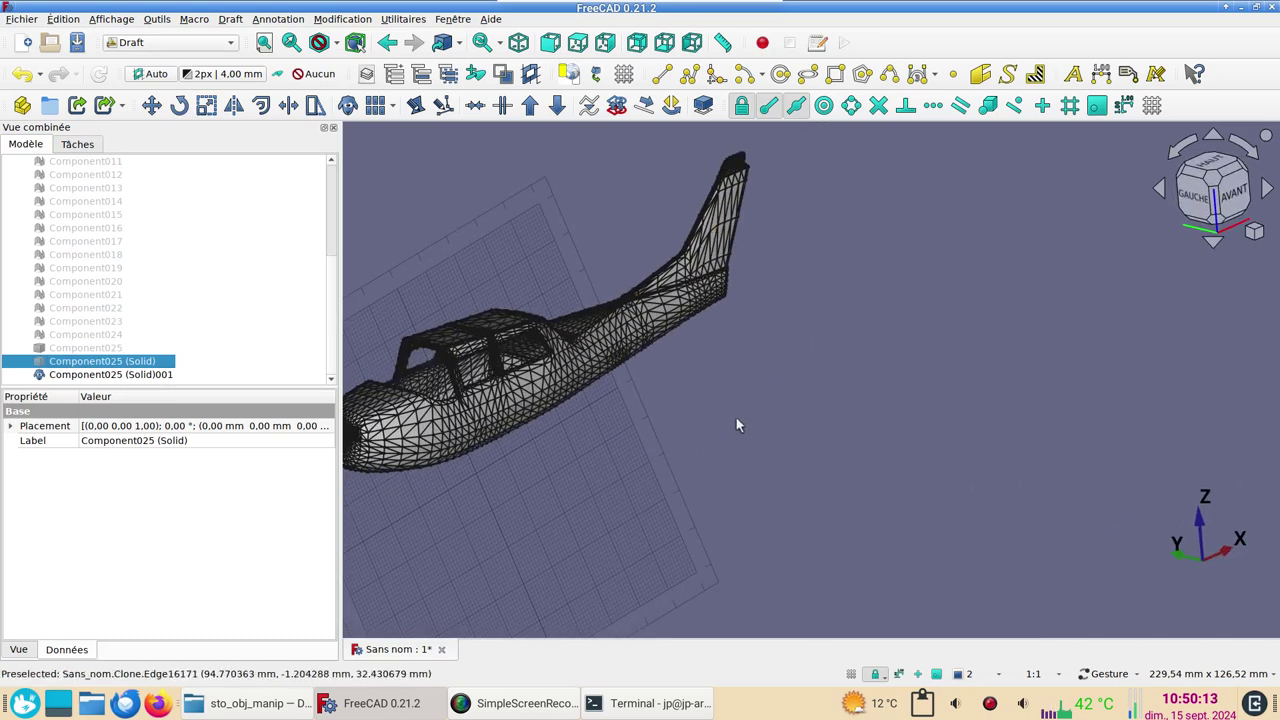
scroll(564, 450, up, 3)
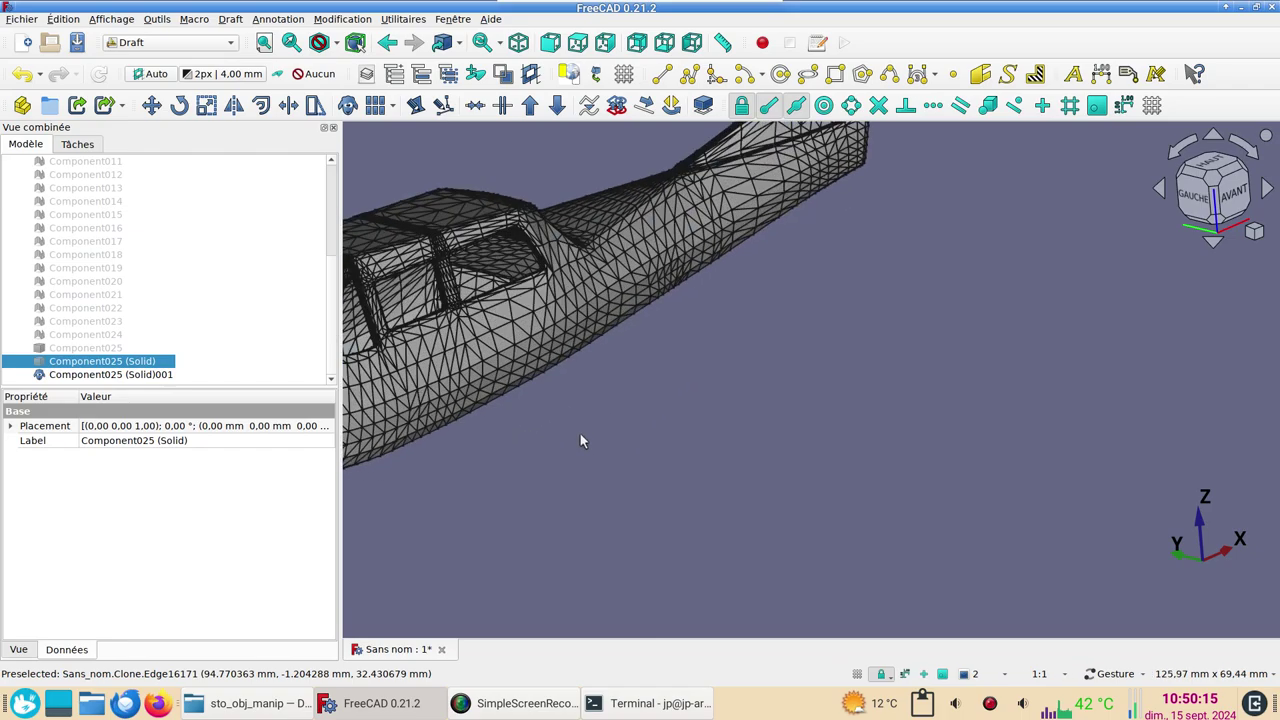
right_drag(580, 437, 824, 450)
mouse_move(830, 444)
mouse_down()
mouse_move(825, 428)
mouse_move(748, 421)
mouse_up()
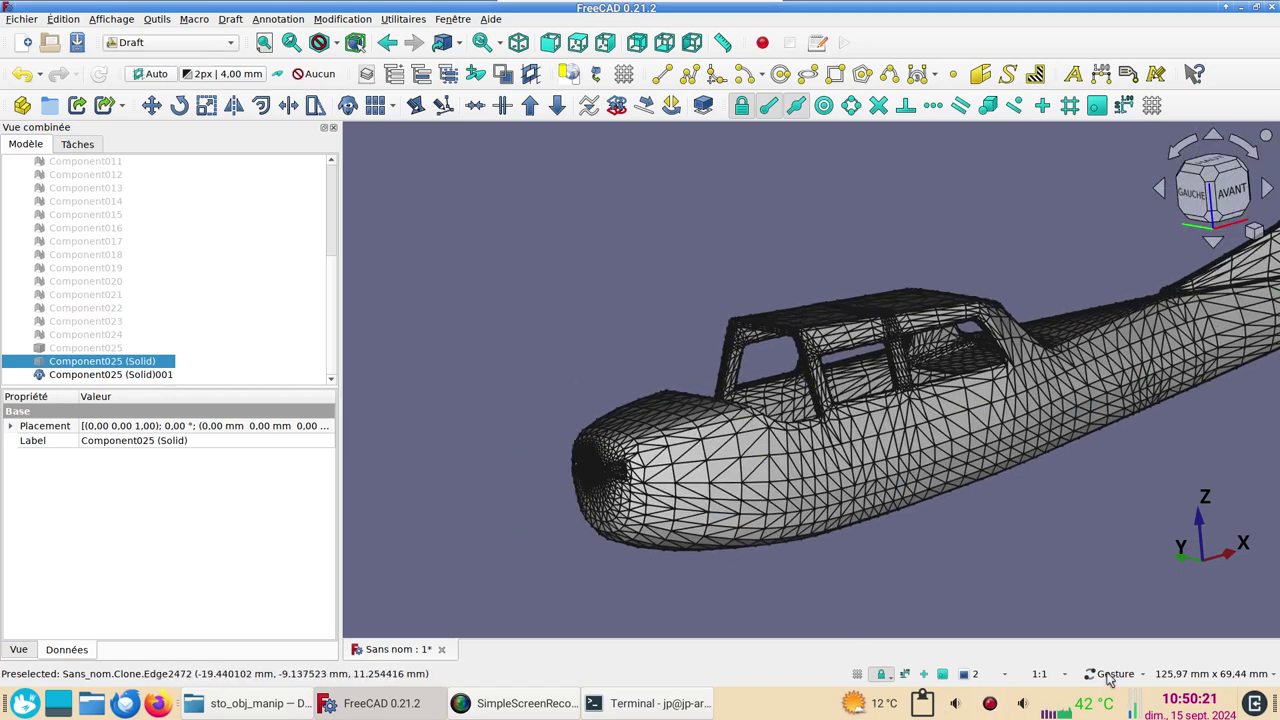
mouse_move(593, 473)
mouse_down()
mouse_move(923, 471)
mouse_move(994, 429)
mouse_move(766, 466)
mouse_move(839, 470)
mouse_move(807, 475)
mouse_move(943, 506)
mouse_move(882, 505)
mouse_move(937, 479)
mouse_up()
scroll(943, 506, down, 3)
right_drag(937, 479, 831, 536)
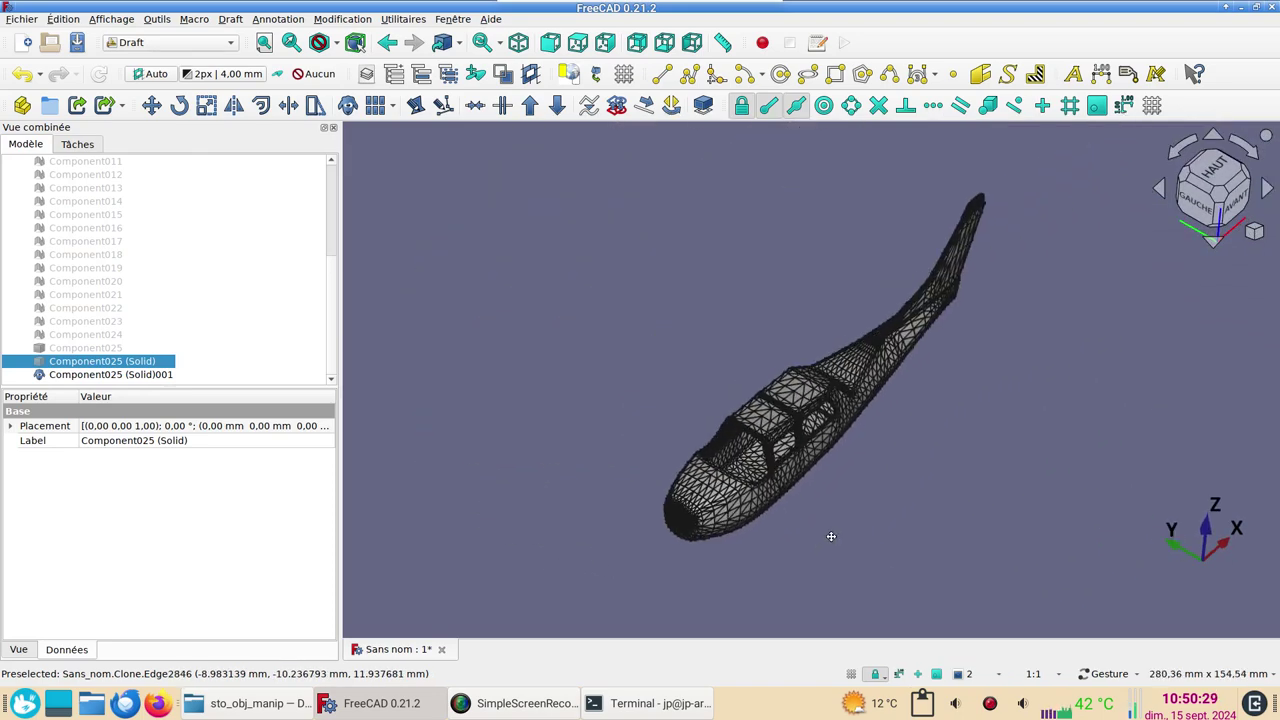
mouse_move(831, 553)
mouse_down()
mouse_move(851, 429)
mouse_move(763, 525)
mouse_move(680, 543)
mouse_move(769, 483)
mouse_move(802, 521)
mouse_move(613, 398)
mouse_up()
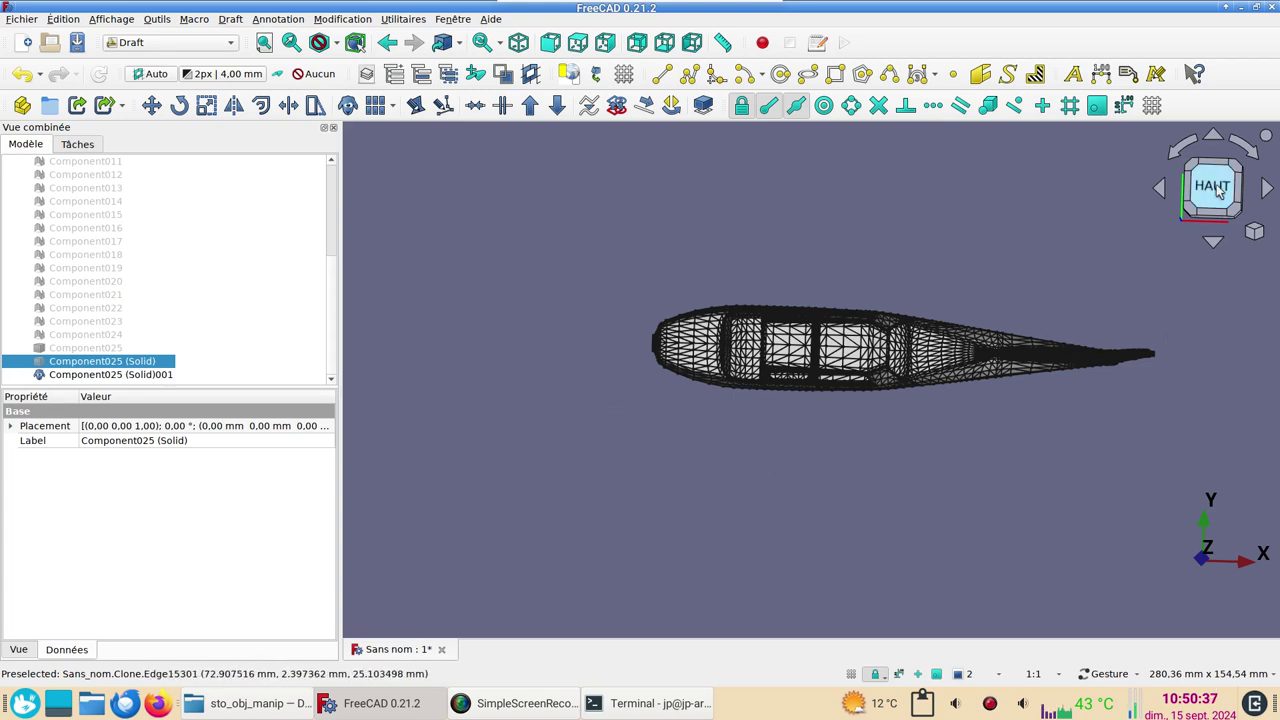
scroll(960, 274, down, 1)
scroll(789, 279, up, 3)
right_drag(786, 263, 640, 300)
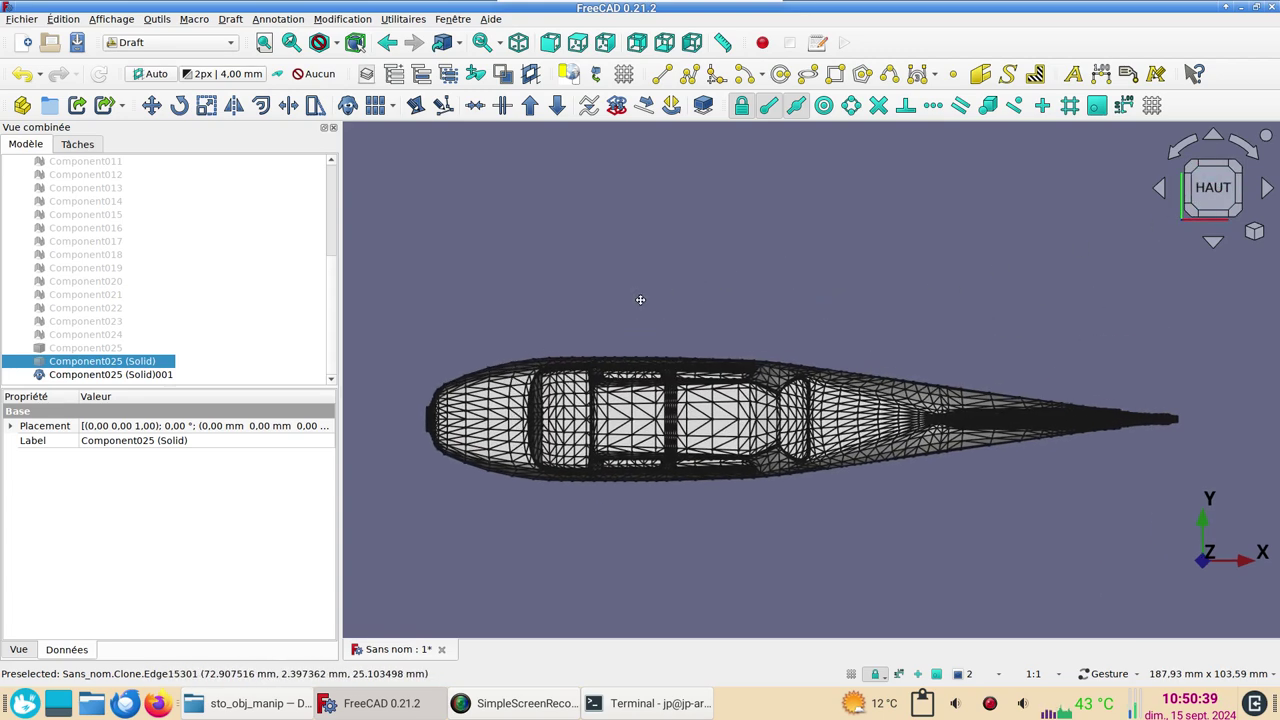
- Start a new sketch on the XY plane in the Sketcher workbench
click(236, 43)
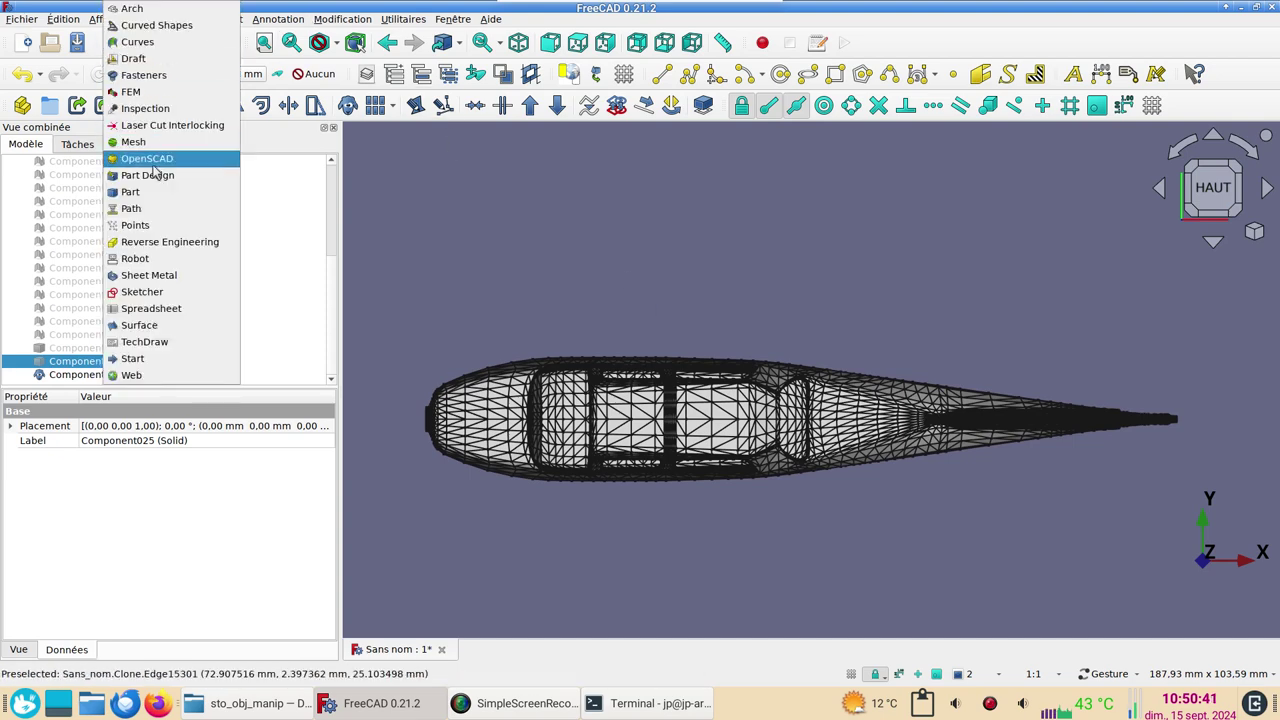
click(141, 292)
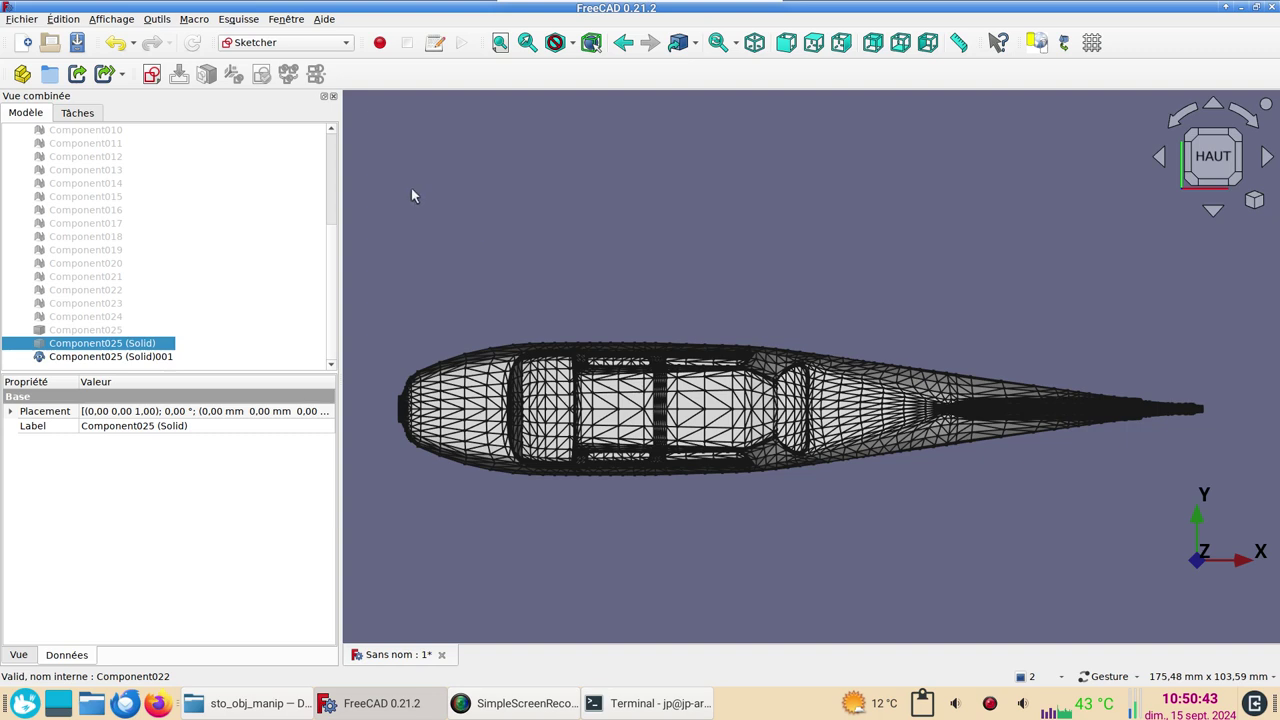
click(444, 196)
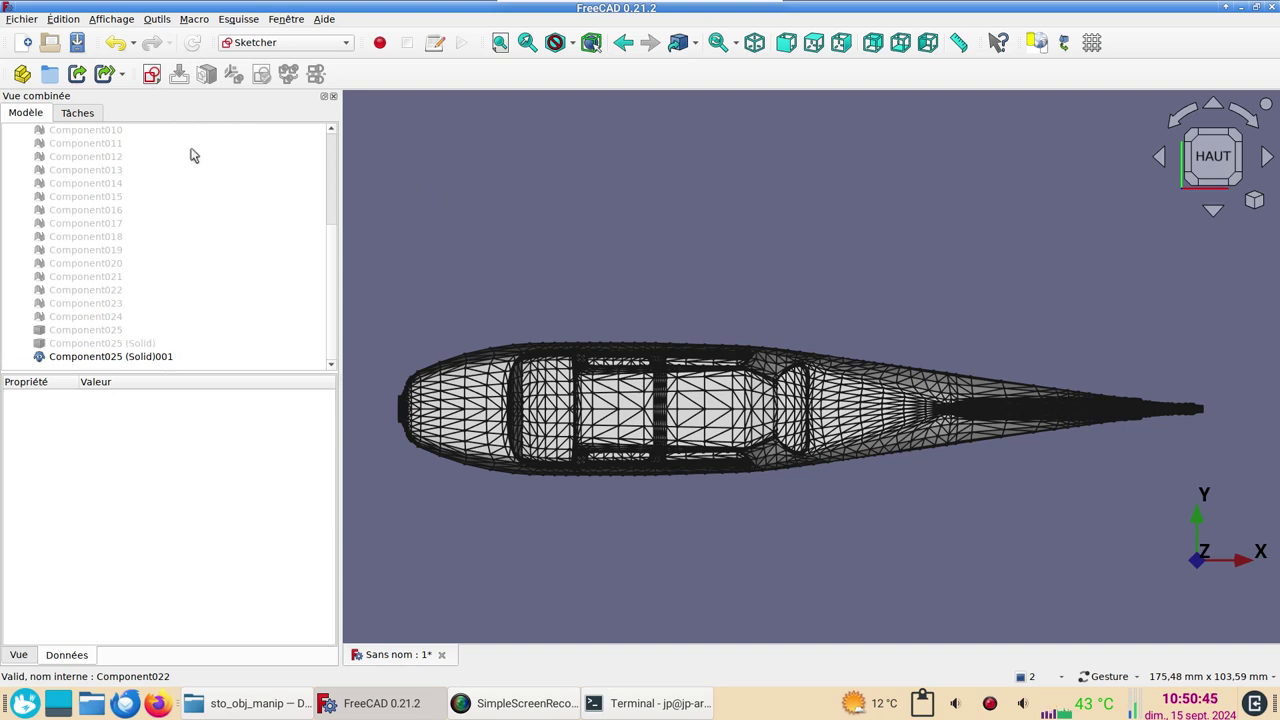
click(151, 74)
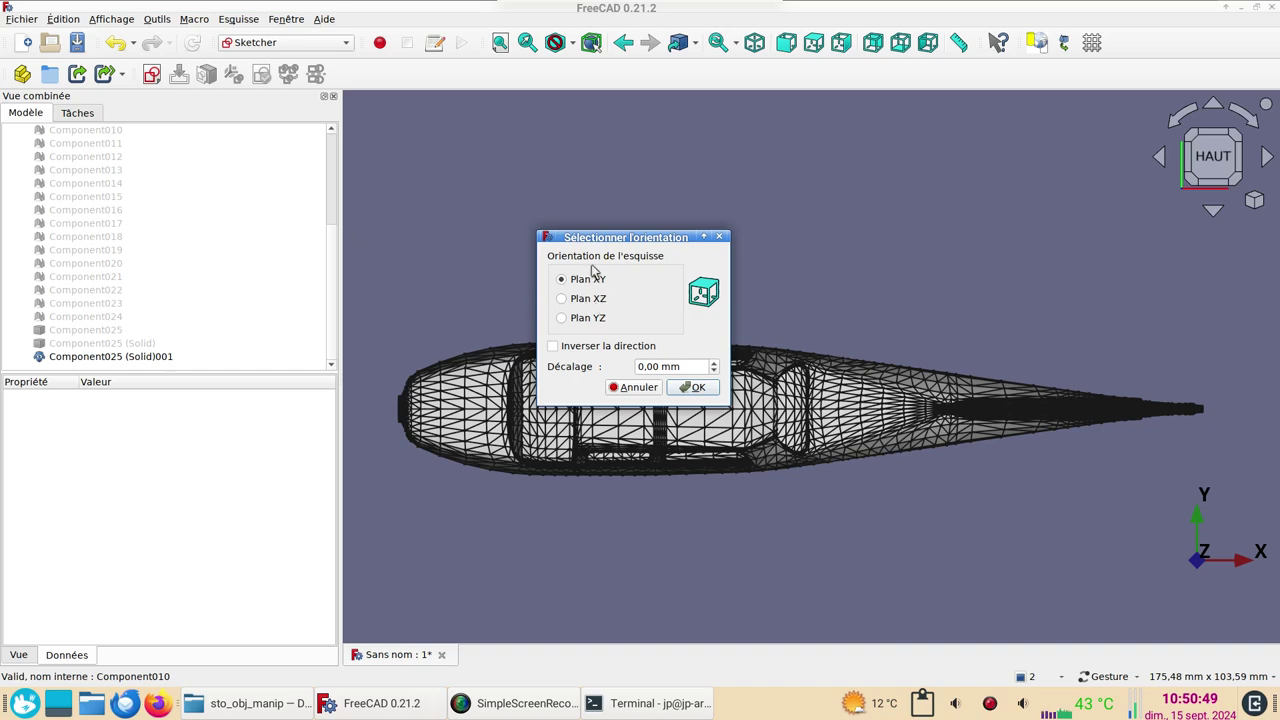
click(694, 387)
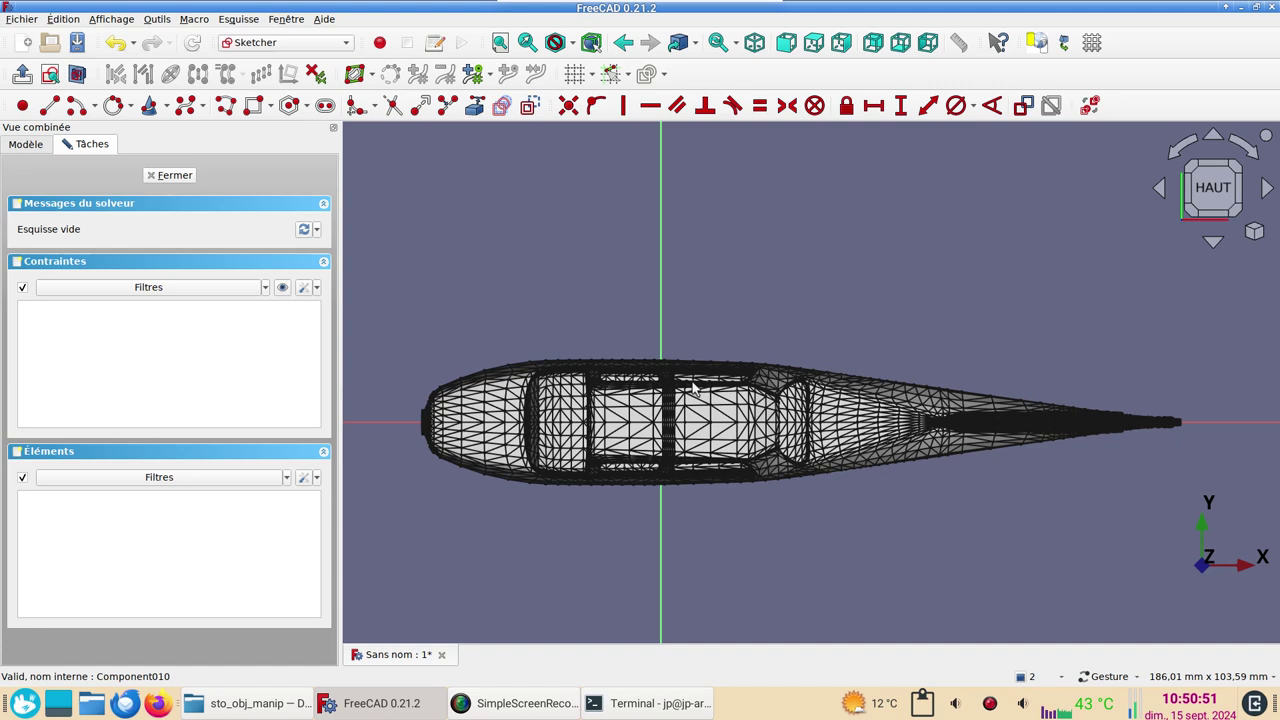
- Draw a horizontal line along the axis past both fuselage ends and close the sketch
click(50, 107)
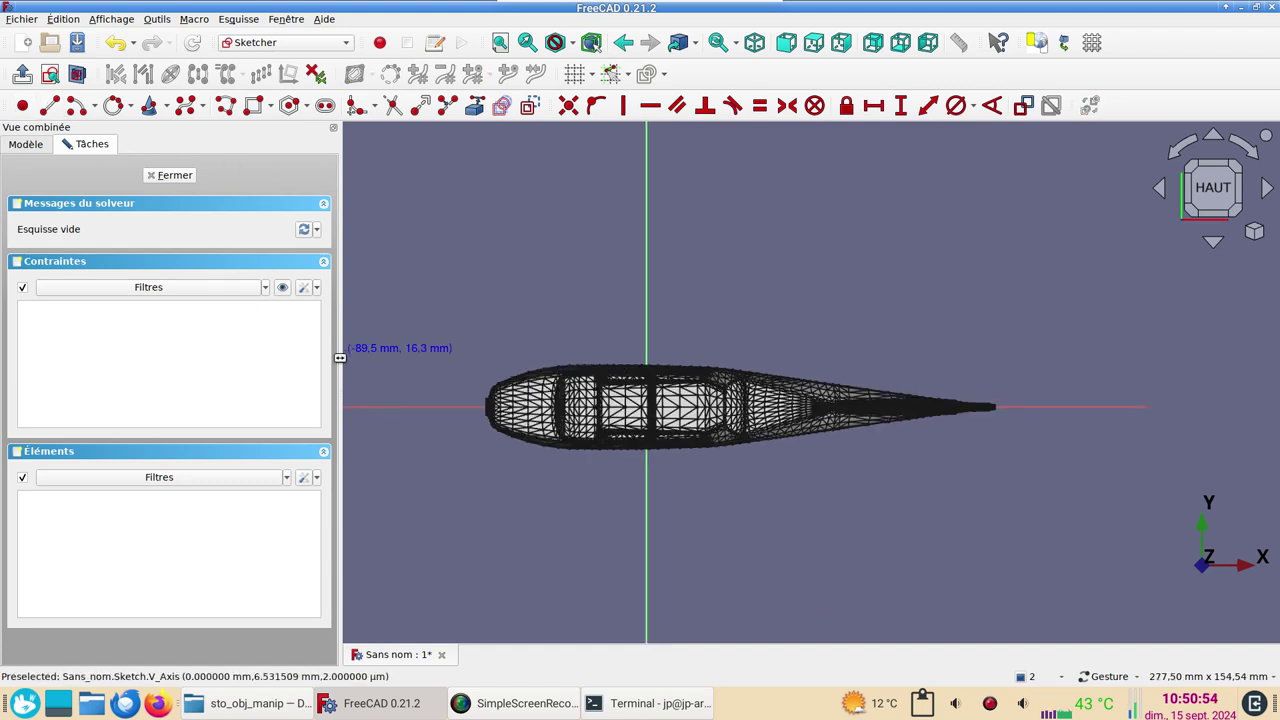
click(398, 406)
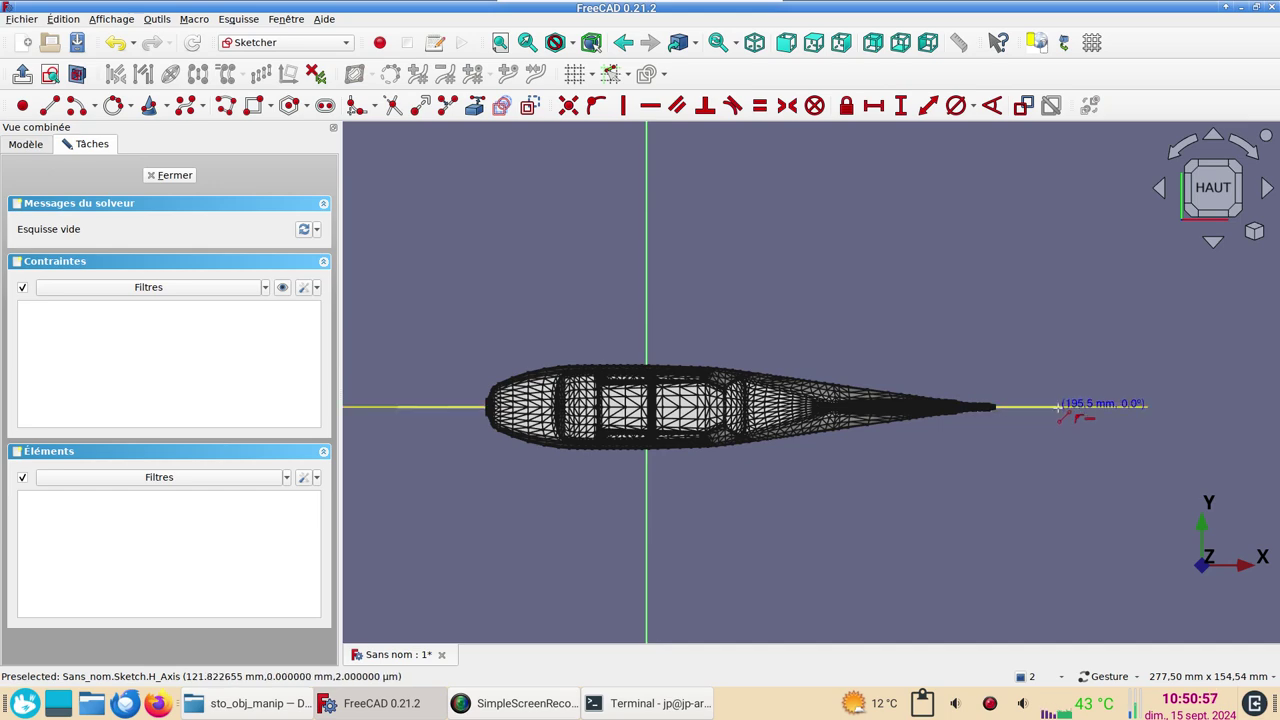
click(1058, 406)
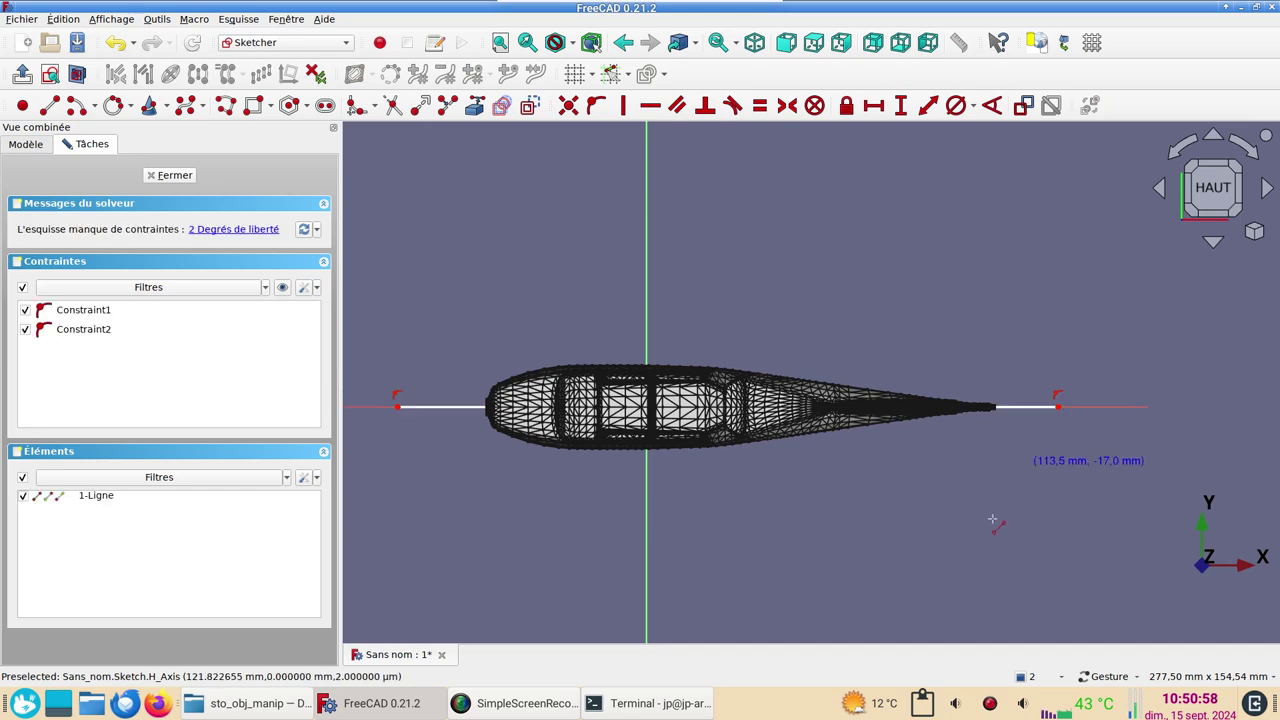
click(165, 177)
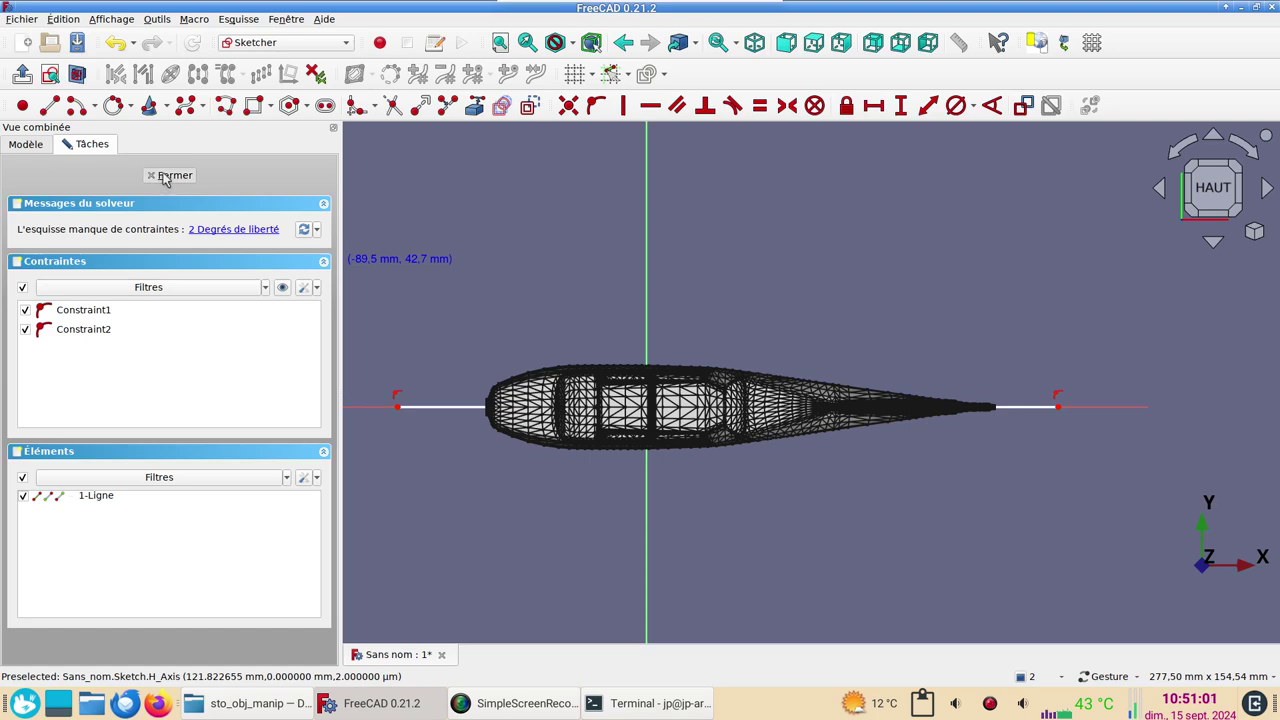
mouse_move(756, 512)
mouse_down()
mouse_move(770, 359)
mouse_move(723, 581)
mouse_move(693, 479)
mouse_up()
scroll(701, 348, up, 5)
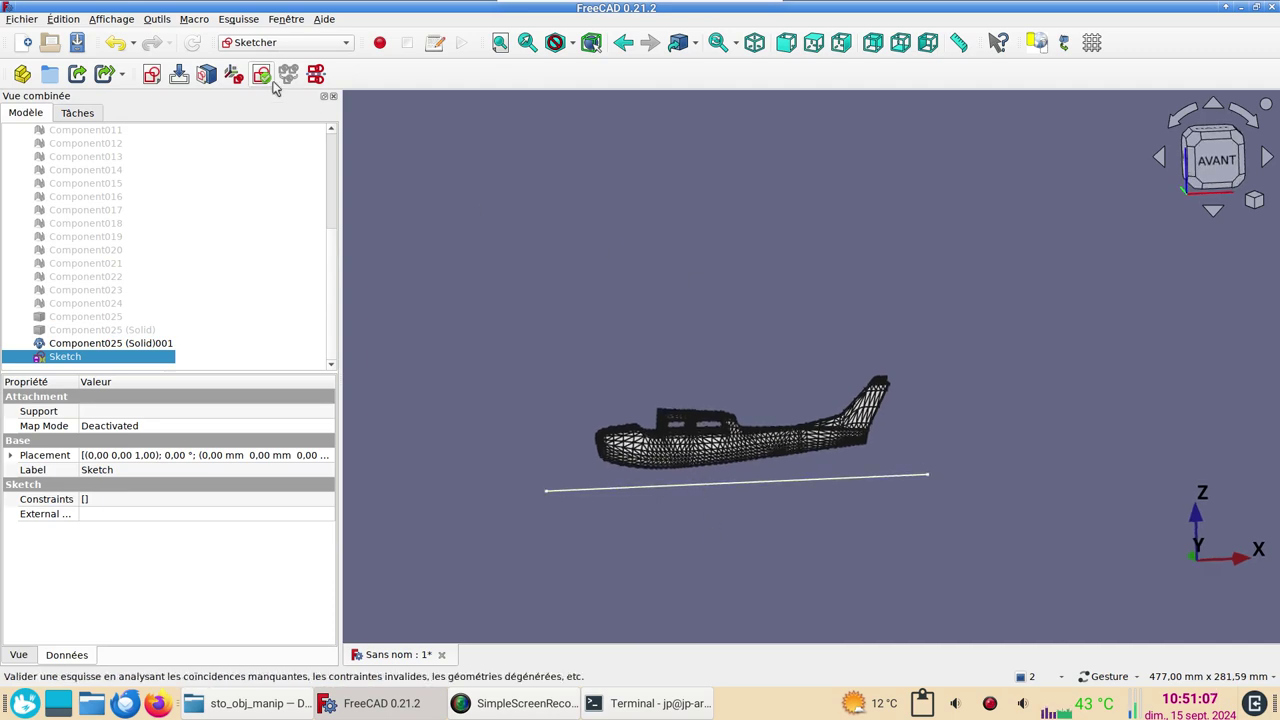
- In the Part workbench, extrude the line sketch by 50 mm
click(303, 44)
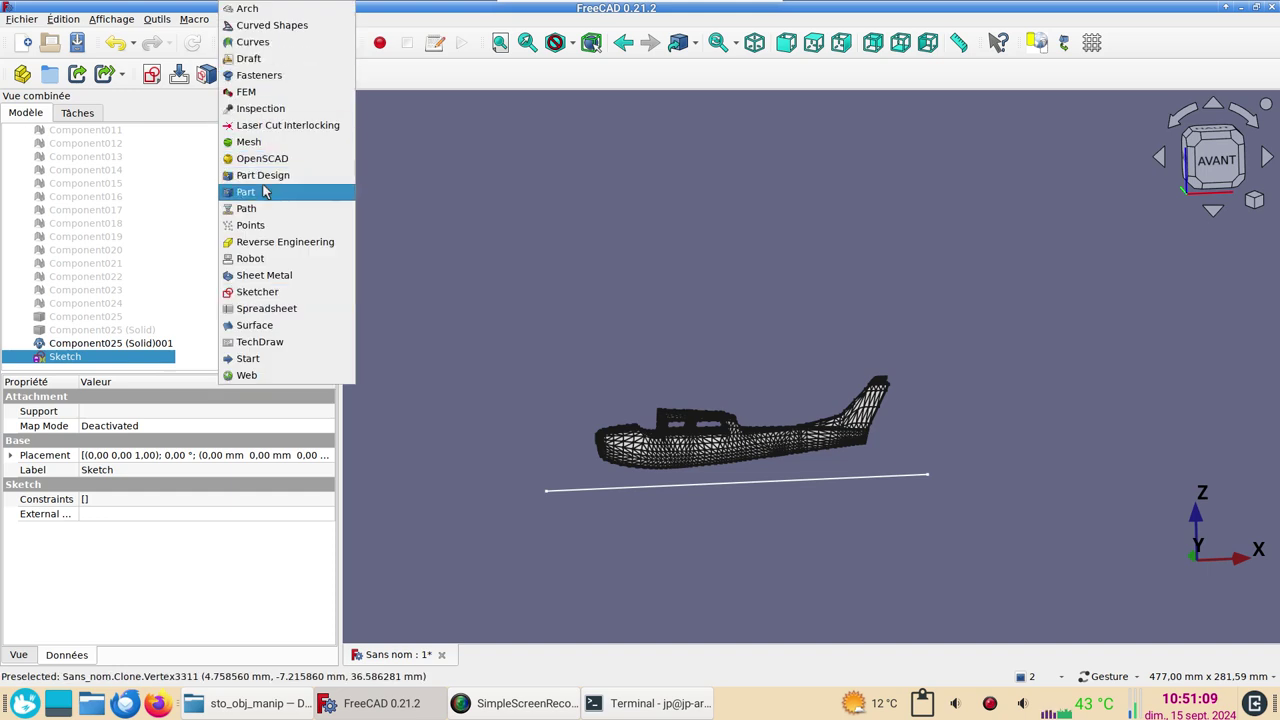
click(262, 191)
click(85, 385)
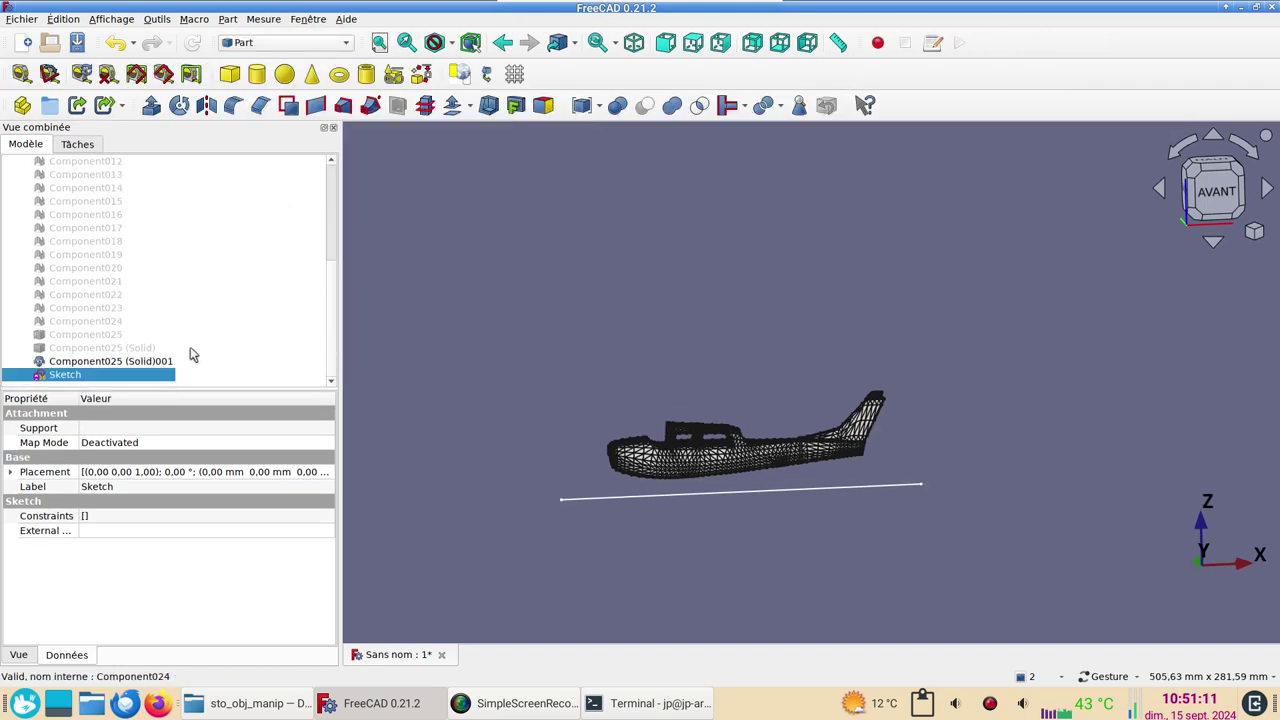
click(151, 105)
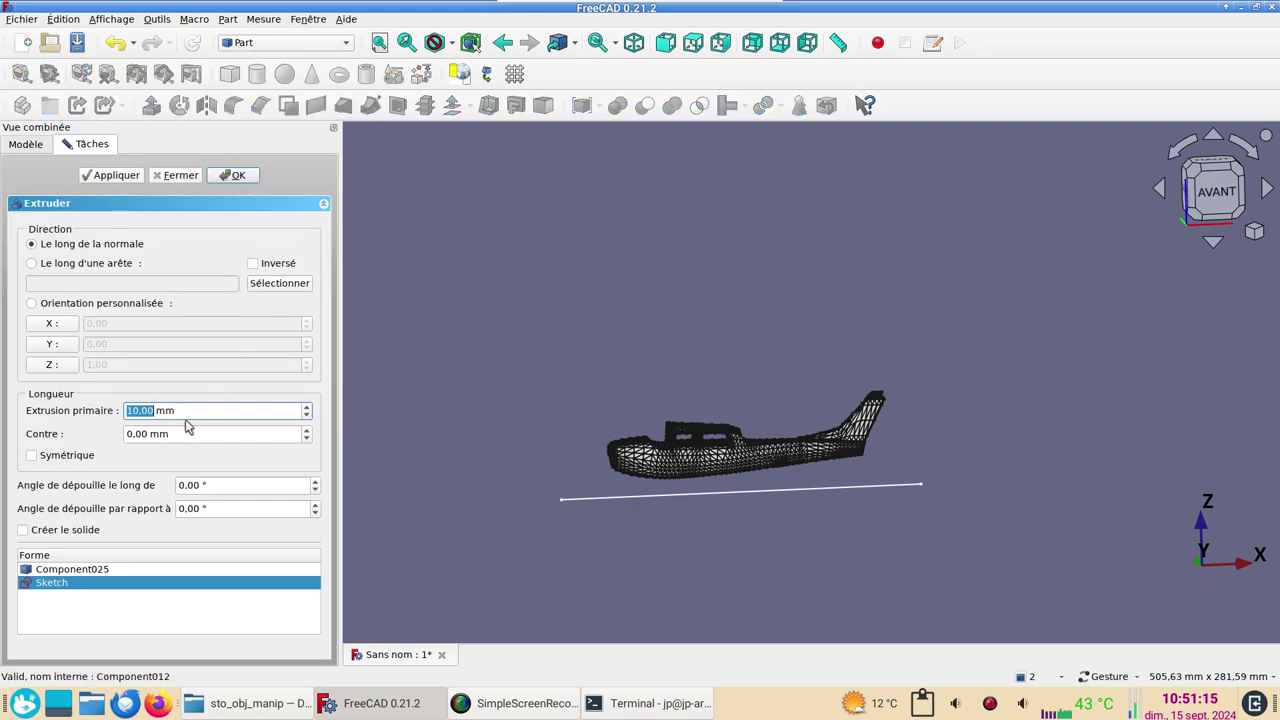
text(50)
click(231, 176)
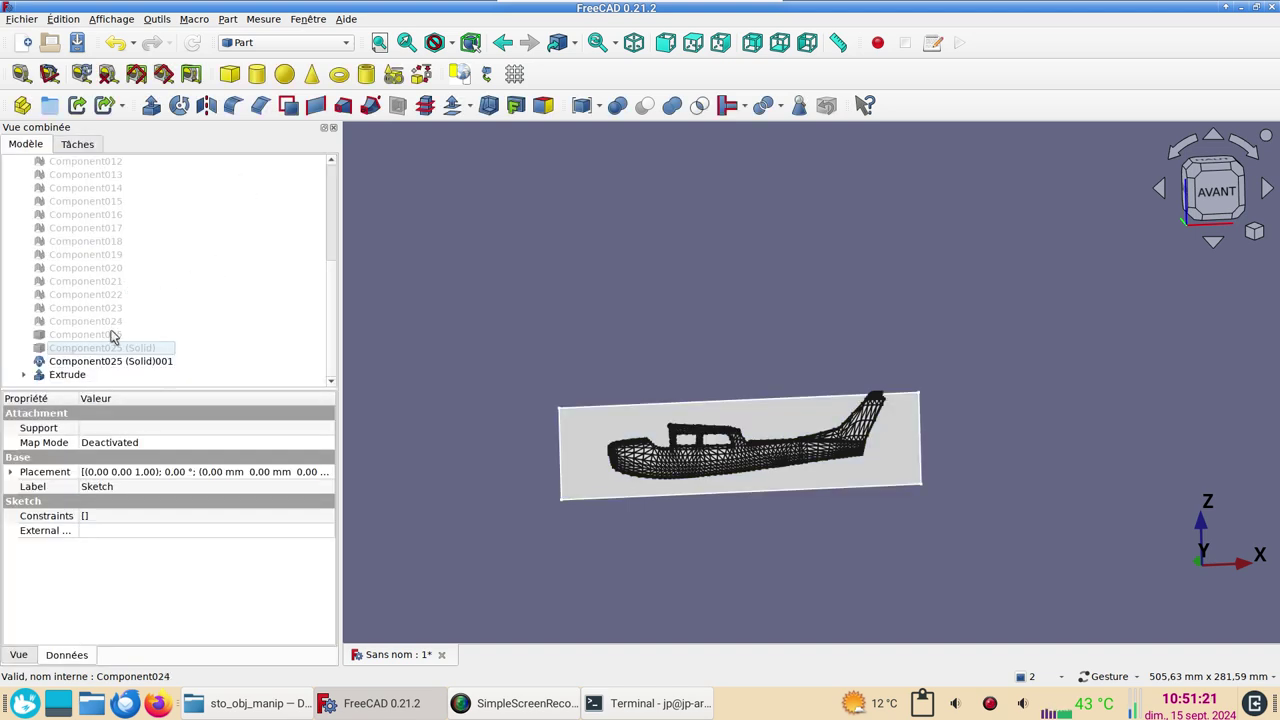
- Change the extrusion's Length Fwd to 100 mm in its properties
click(1212, 195)
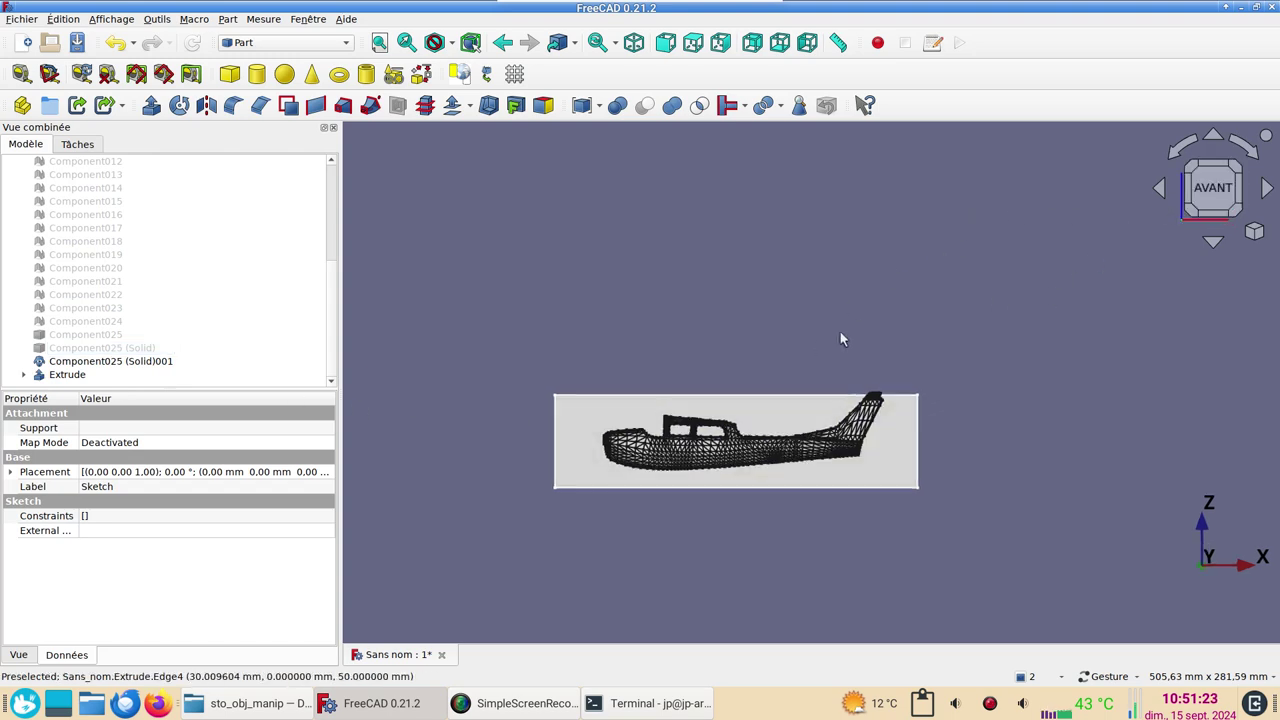
scroll(800, 335, up, 2)
click(66, 375)
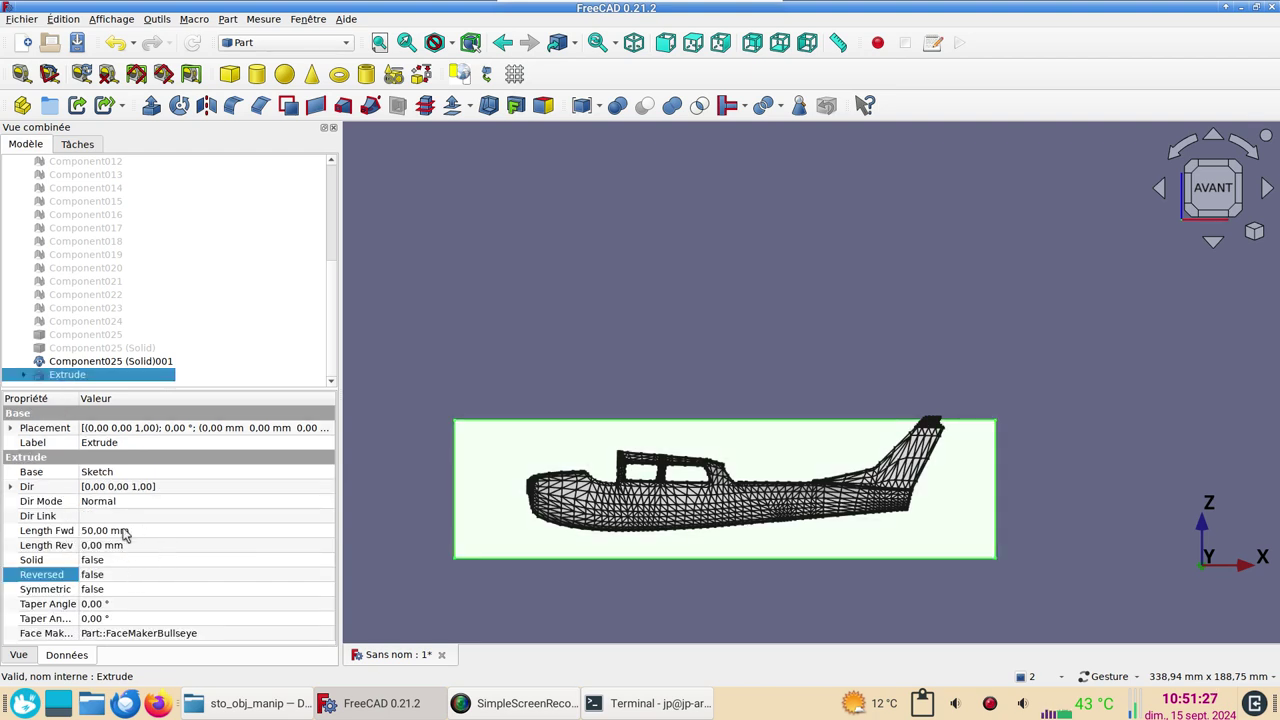
click(125, 533)
text(1)
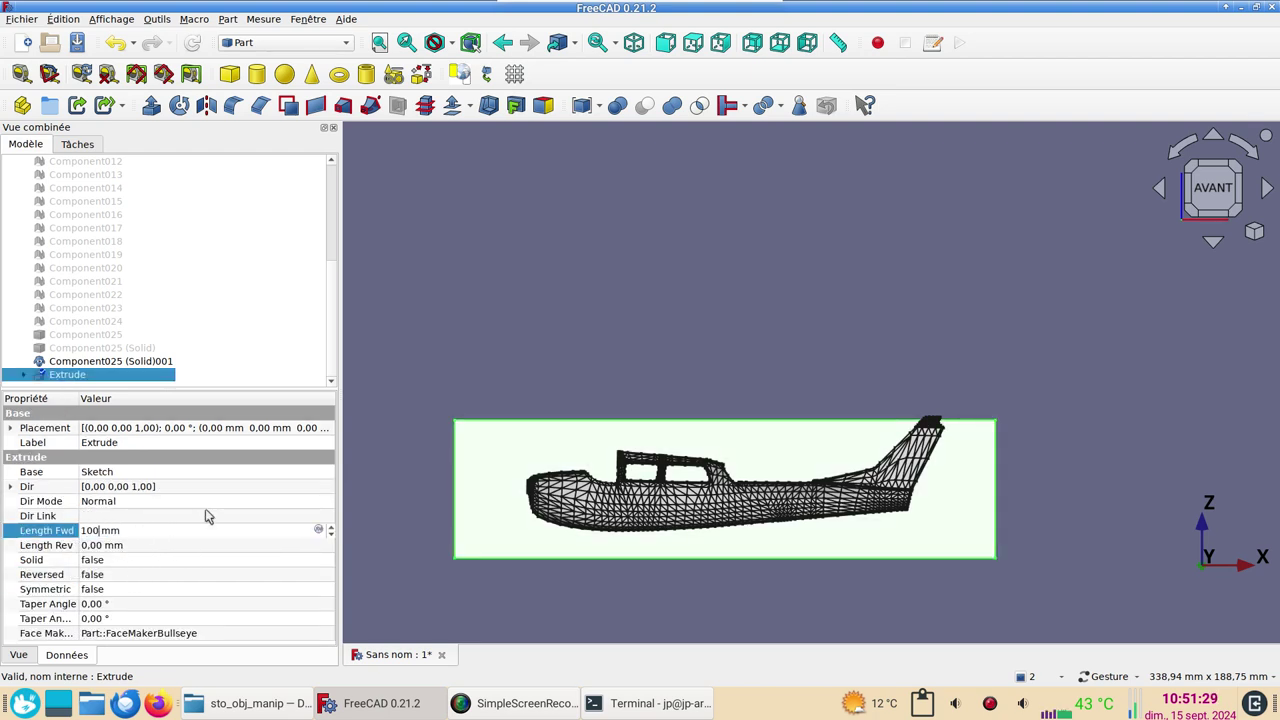
key(Return)
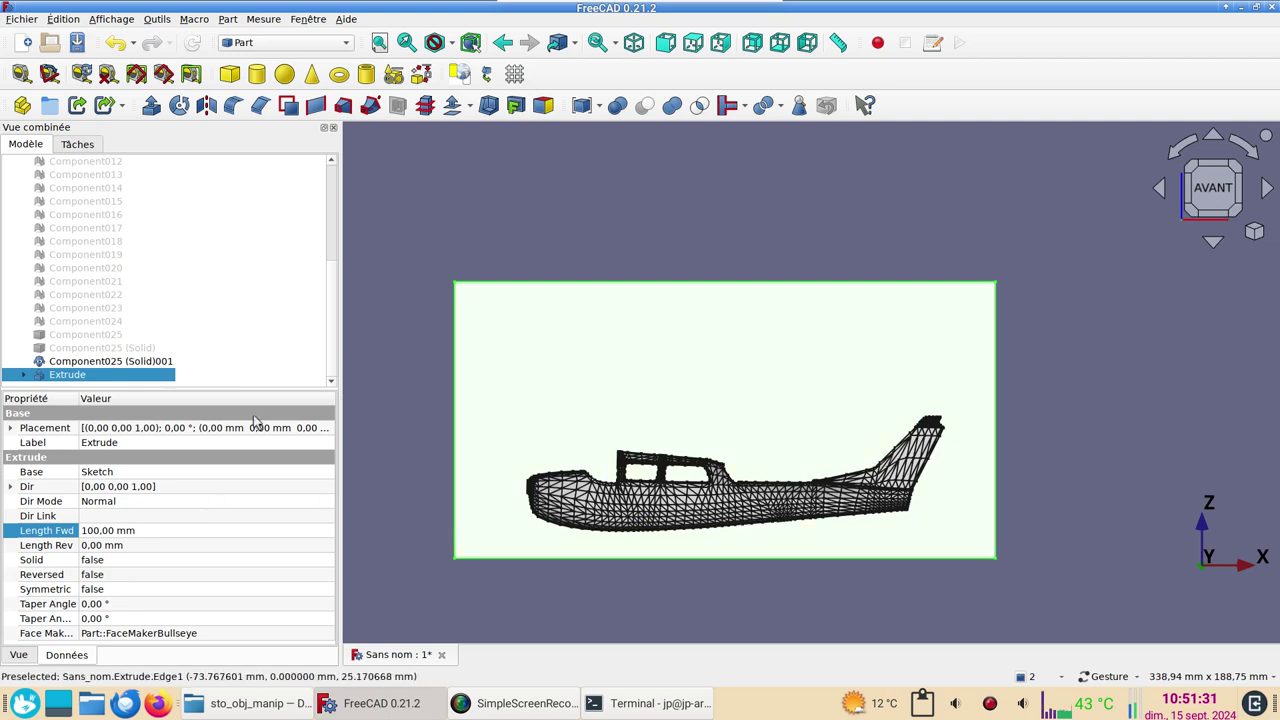
click(103, 362)
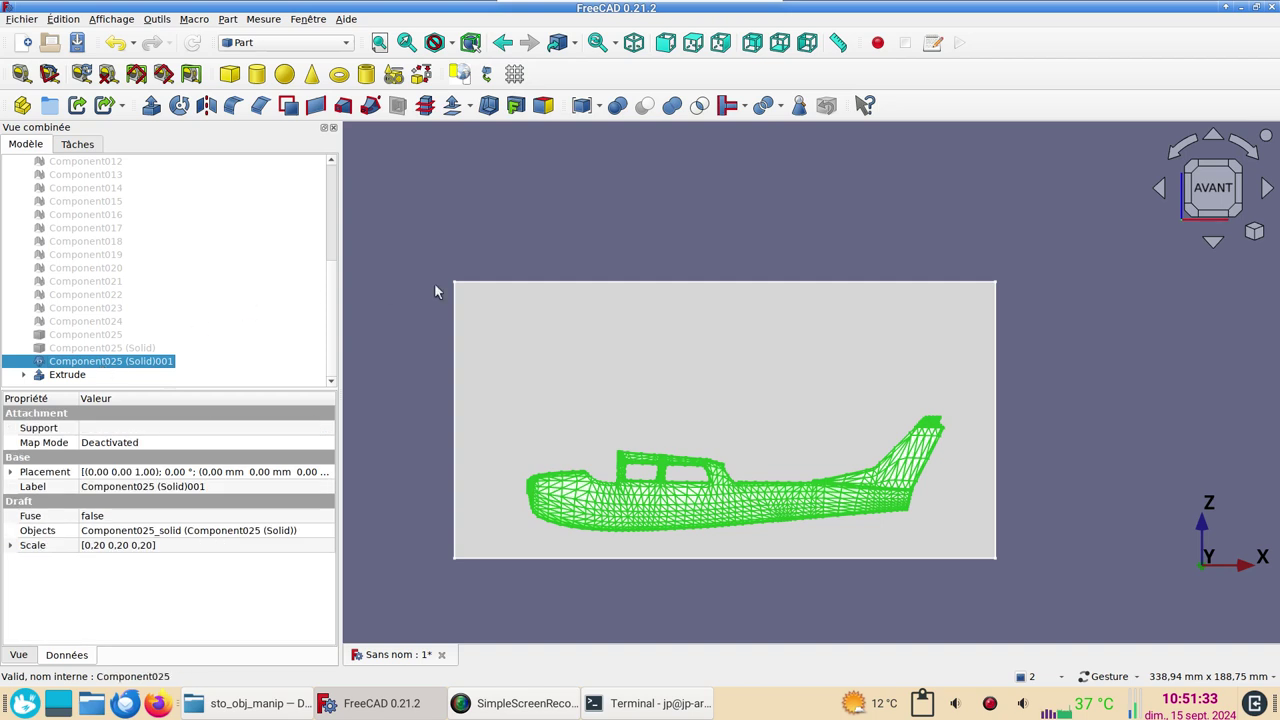
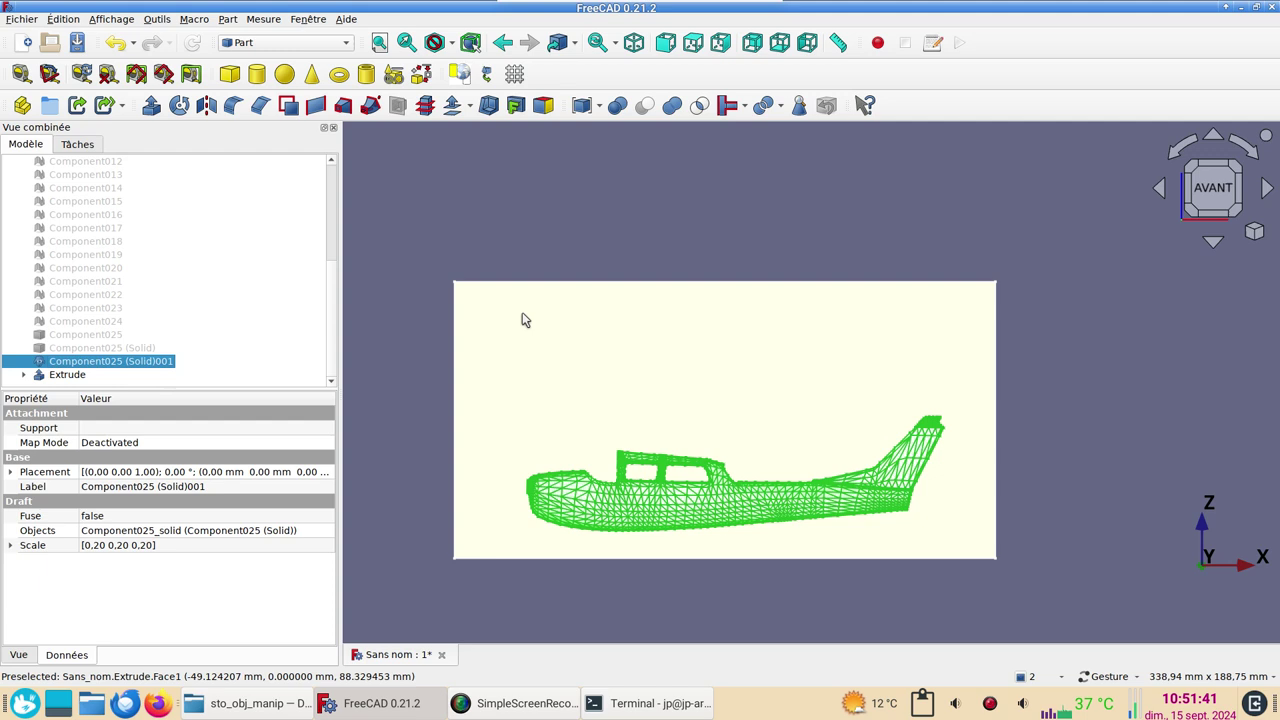
- Slice the fuselage solid with the Extrude shape using Part Split > Slice apart
ctrl+click(522, 314)
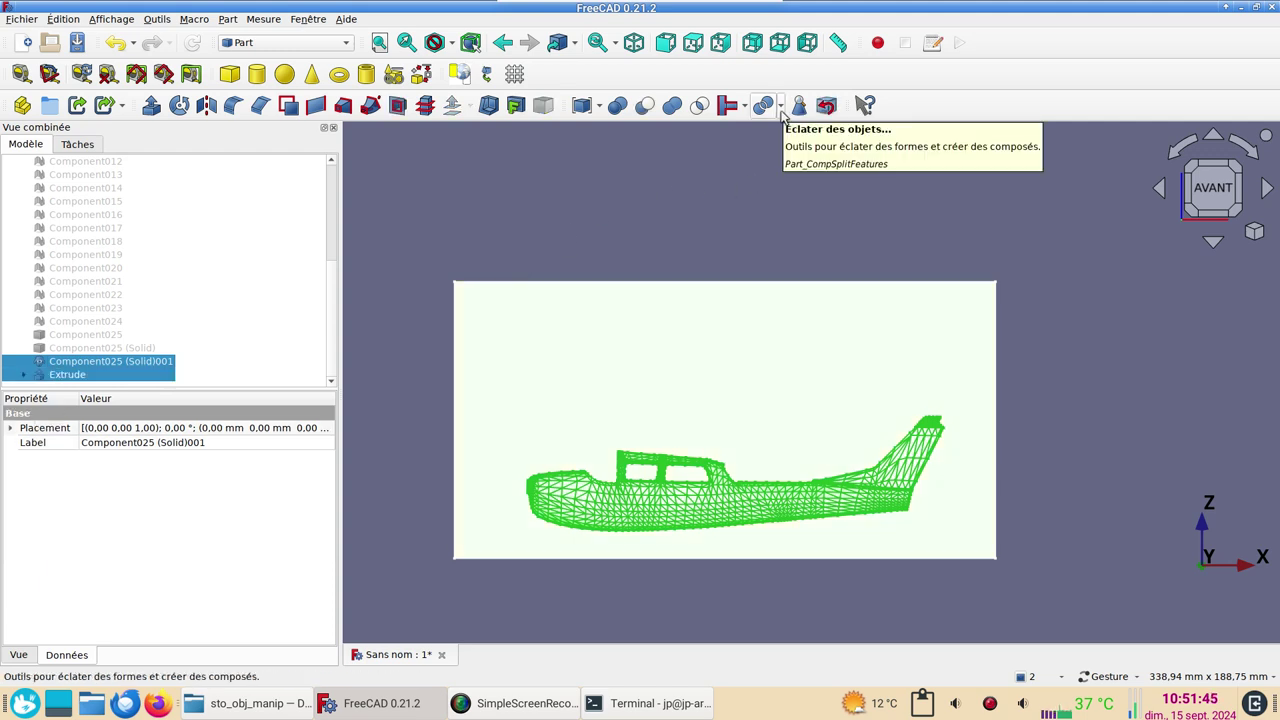
click(781, 113)
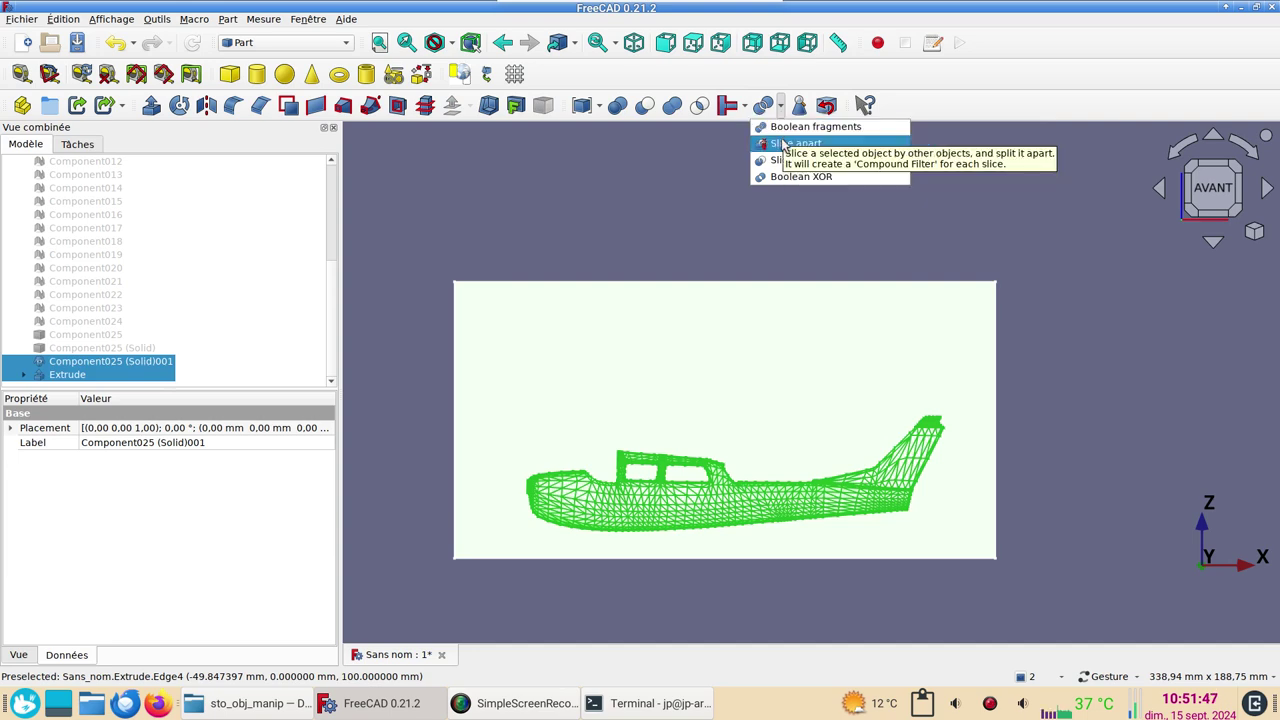
click(784, 145)
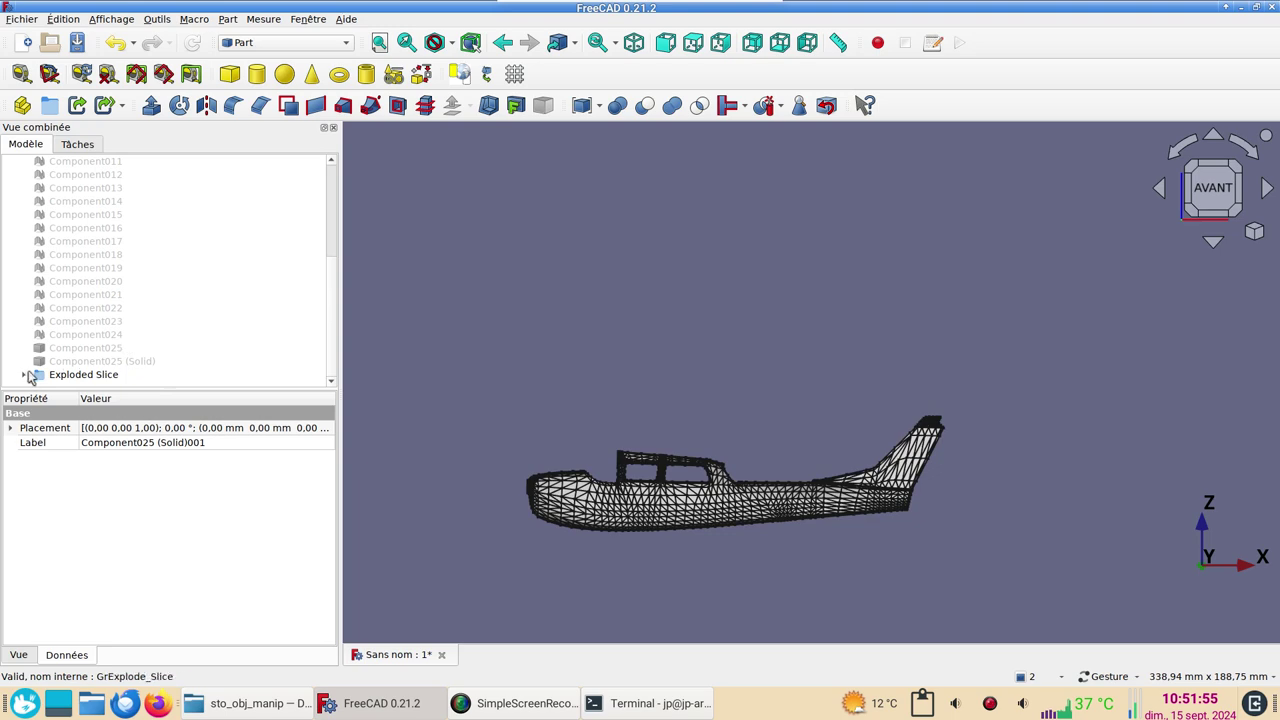
- Expand the Exploded Slice group and check Slice.1, then Slice.0
click(24, 374)
click(64, 375)
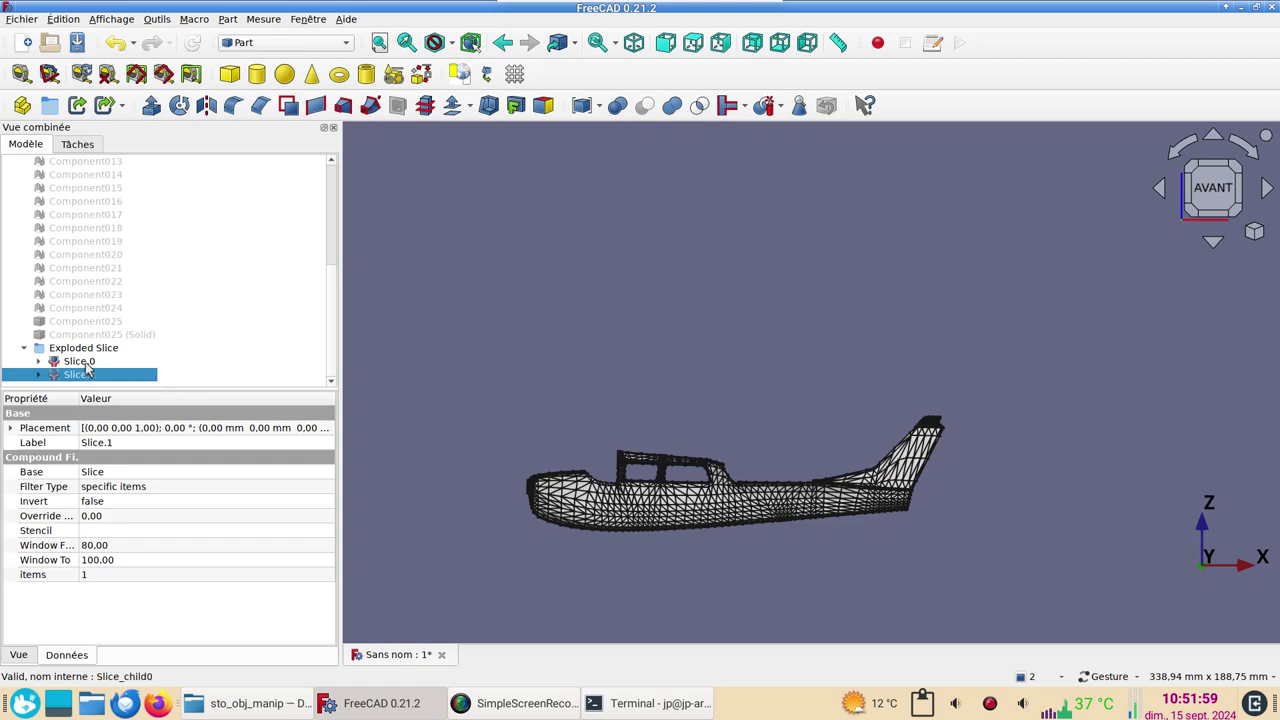
click(80, 361)
- Orbit and zoom around Slice.0 to inspect its flat cut face along the cabin
scroll(550, 466, up, 5)
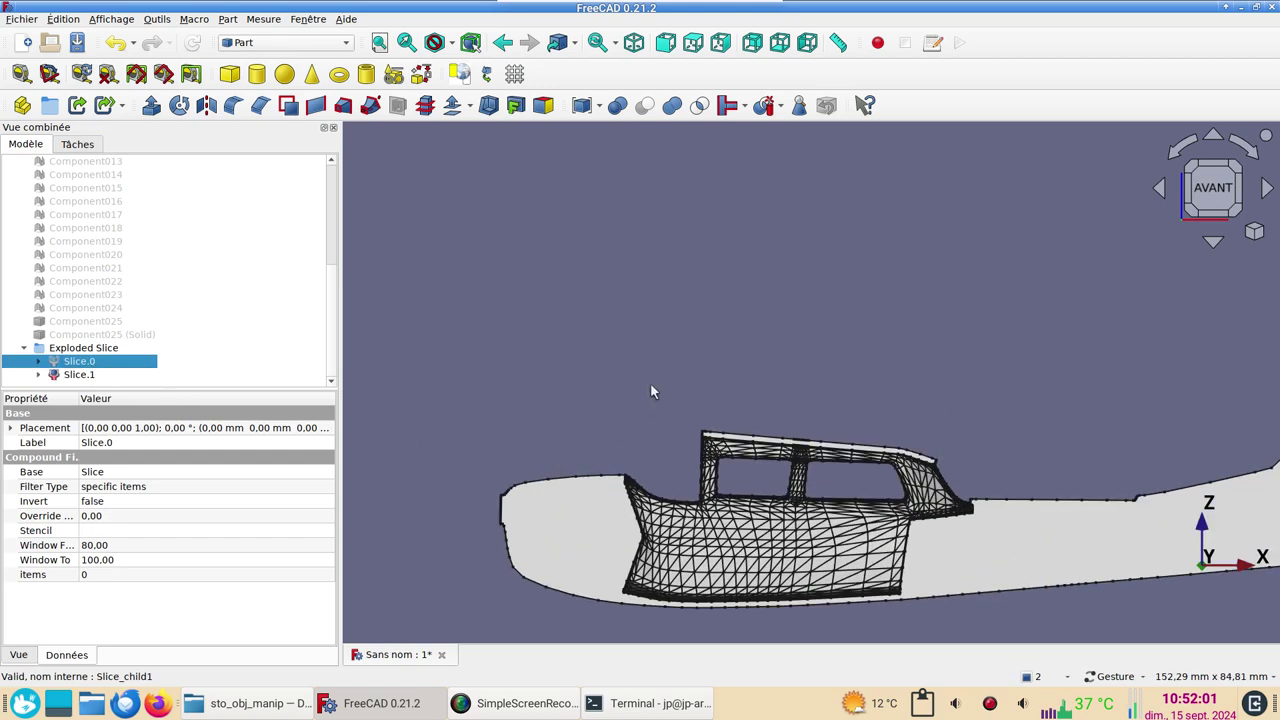
drag(650, 391, 876, 338)
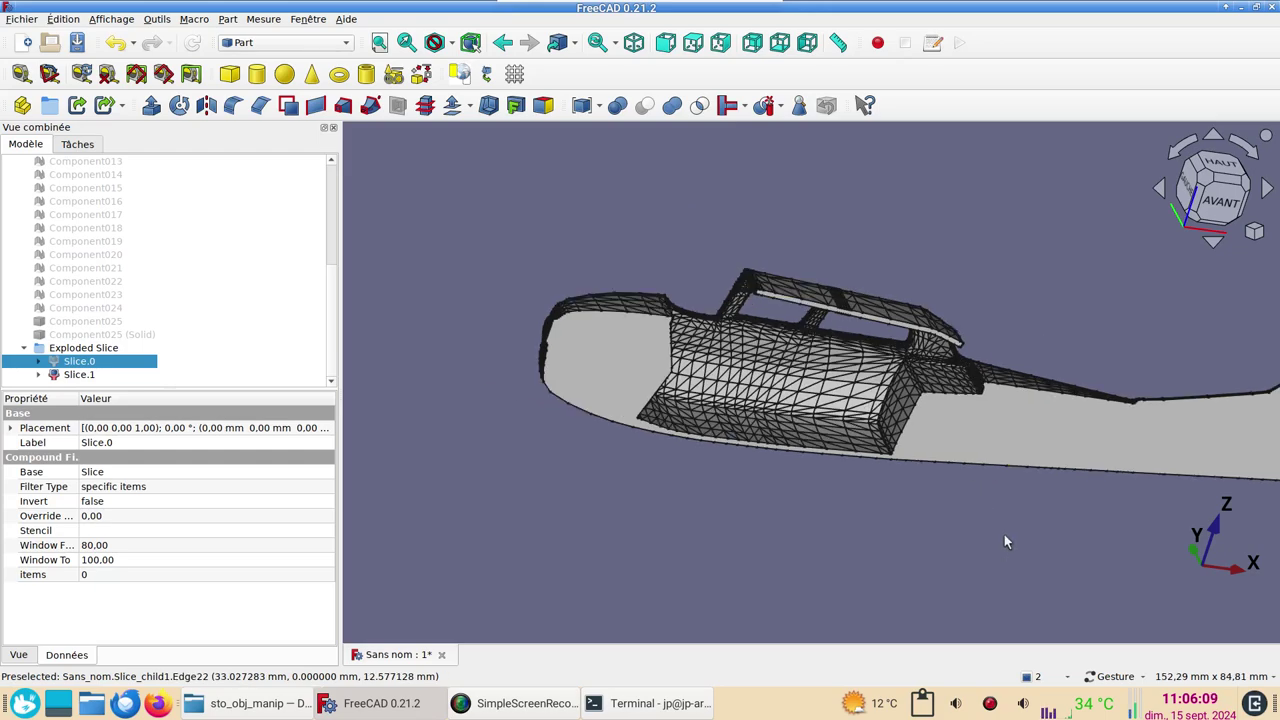
drag(1004, 541, 949, 469)
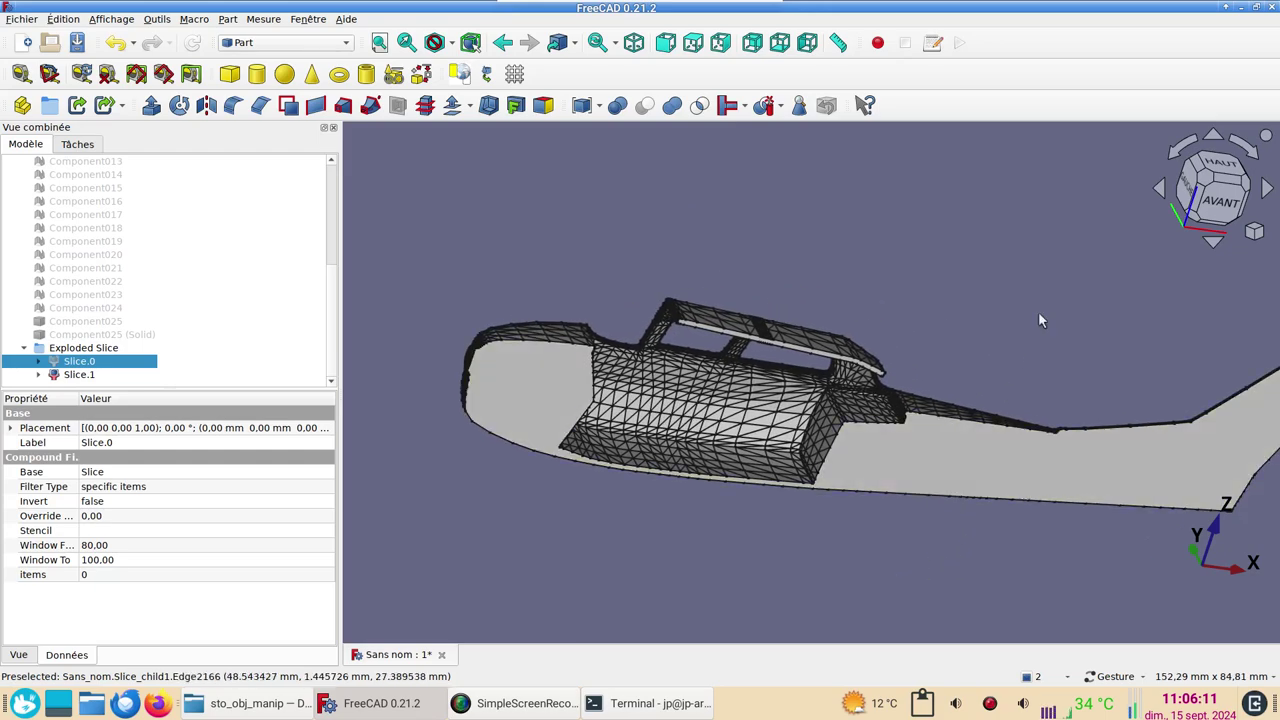
mouse_move(1040, 315)
mouse_down()
mouse_move(1051, 294)
mouse_move(925, 350)
mouse_up()
scroll(924, 361, up, 3)
scroll(924, 361, down, 2)
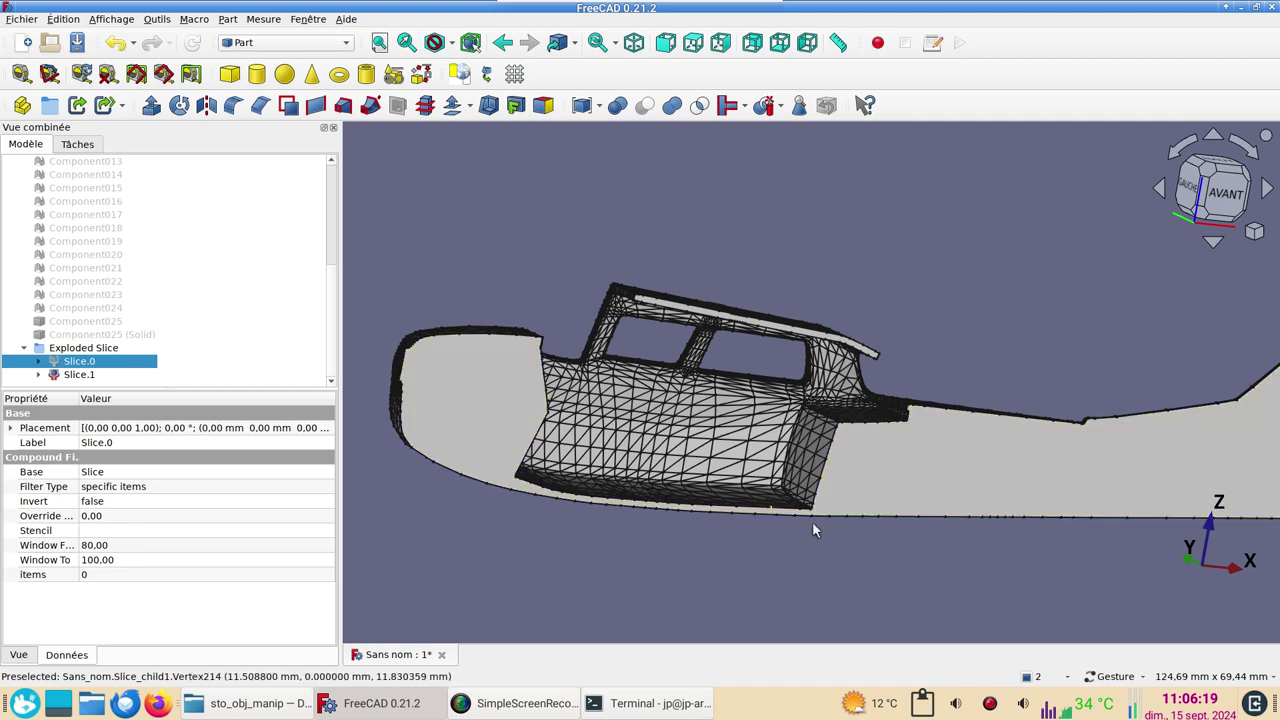
mouse_move(894, 409)
mouse_down()
mouse_move(867, 513)
mouse_move(943, 371)
mouse_move(891, 327)
mouse_up()
scroll(900, 552, up, 3)
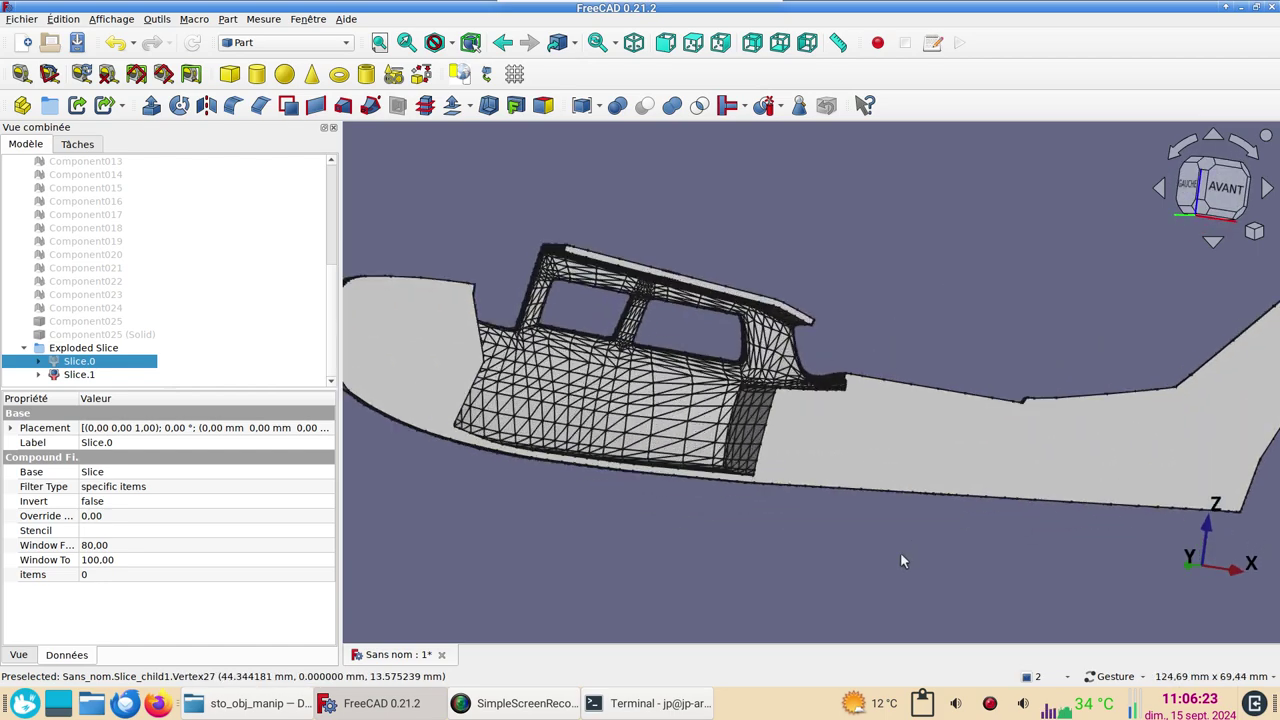
scroll(888, 554, down, 2)
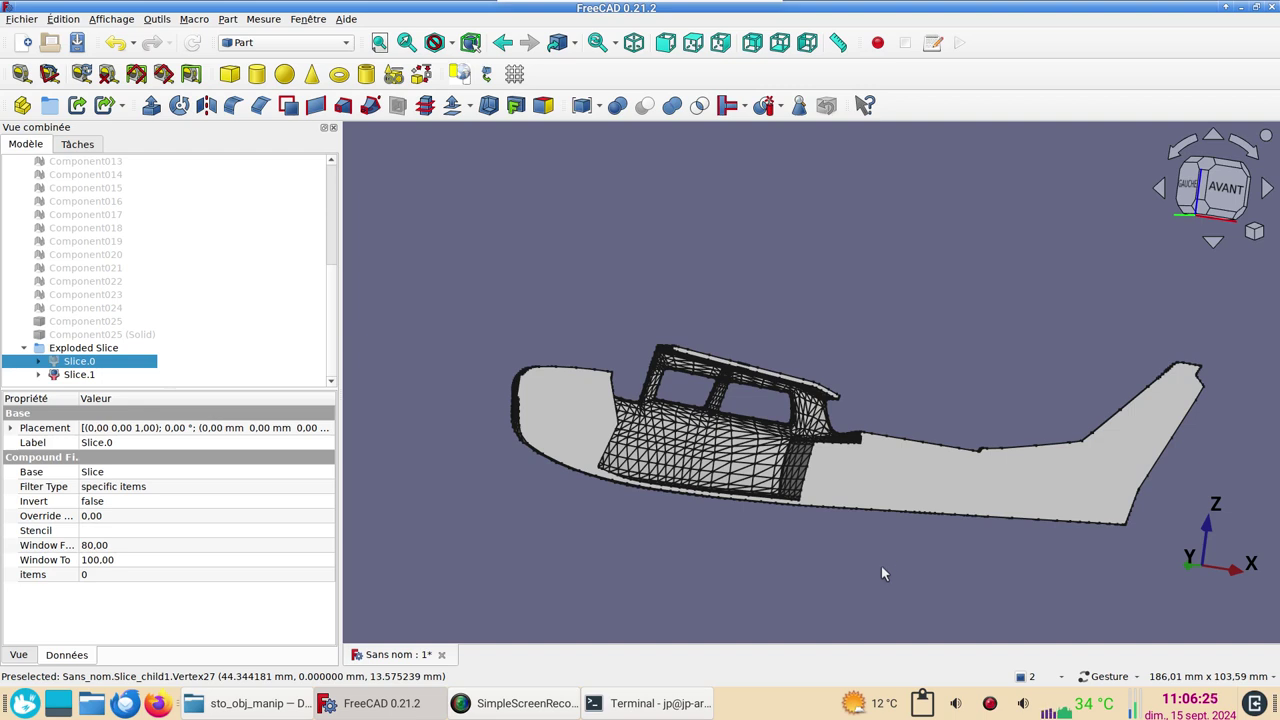
drag(881, 566, 857, 680)
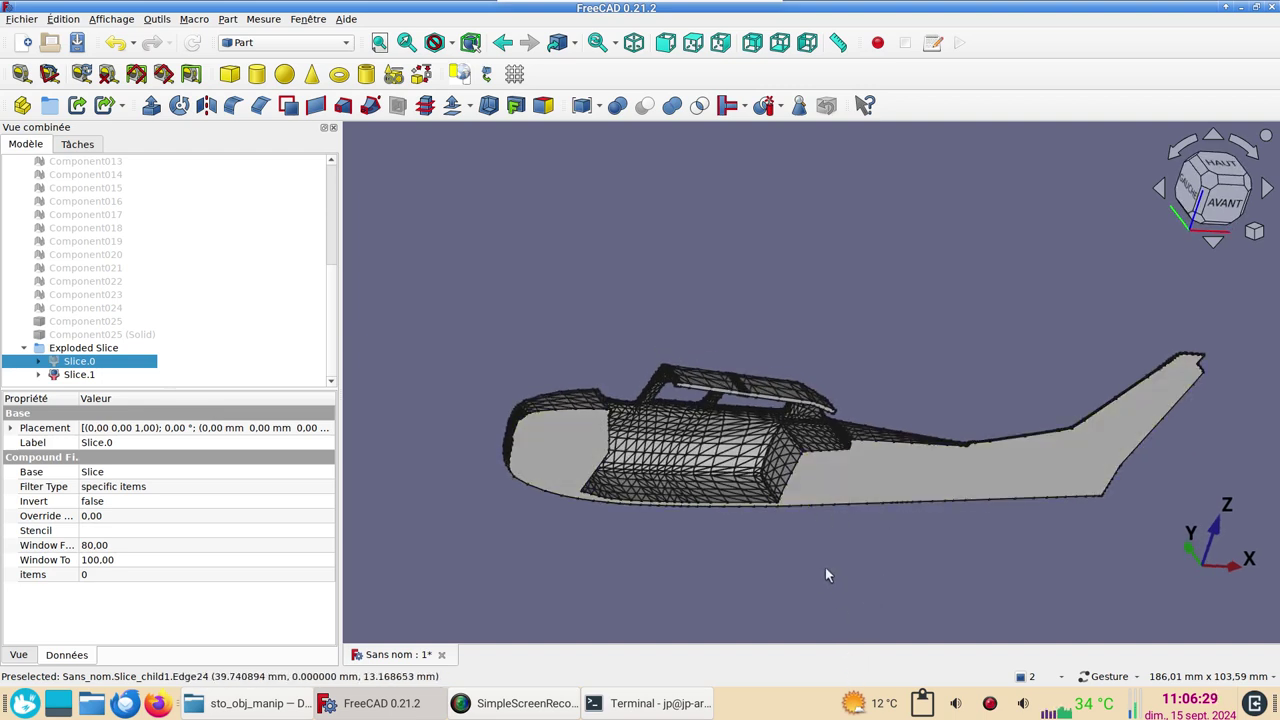
scroll(837, 578, up, 2)
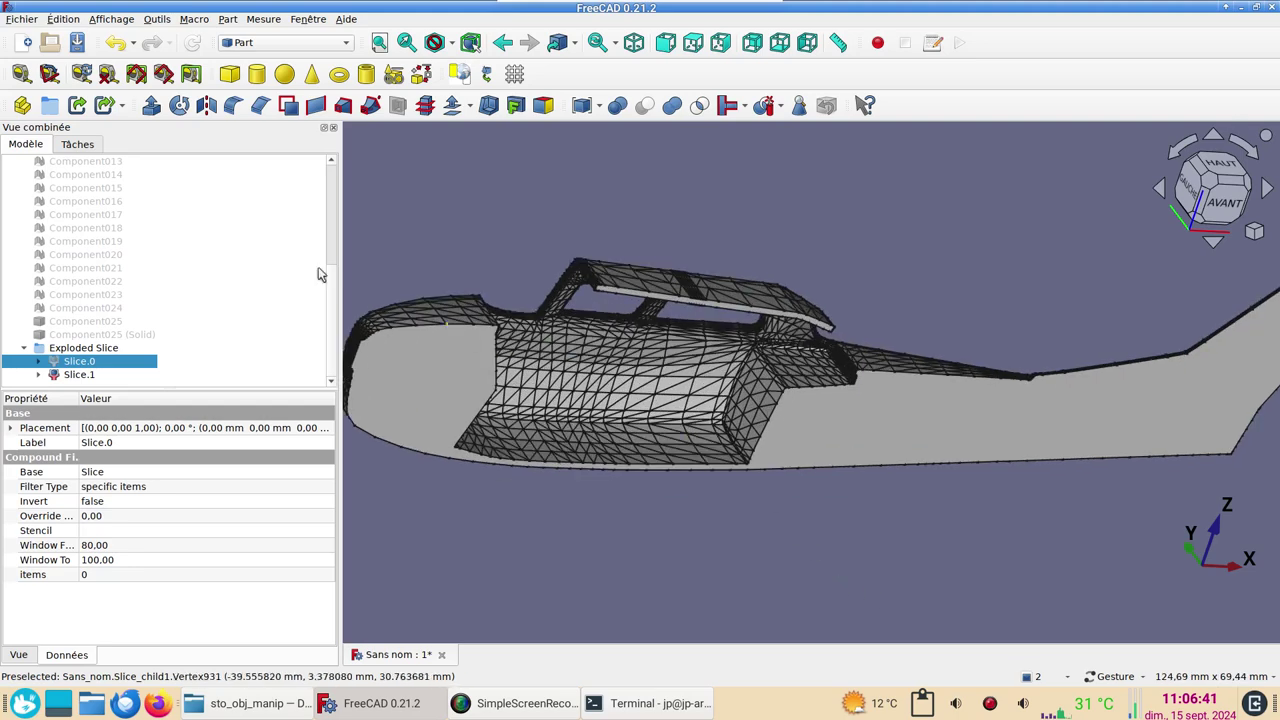
scroll(850, 305, down, 3)
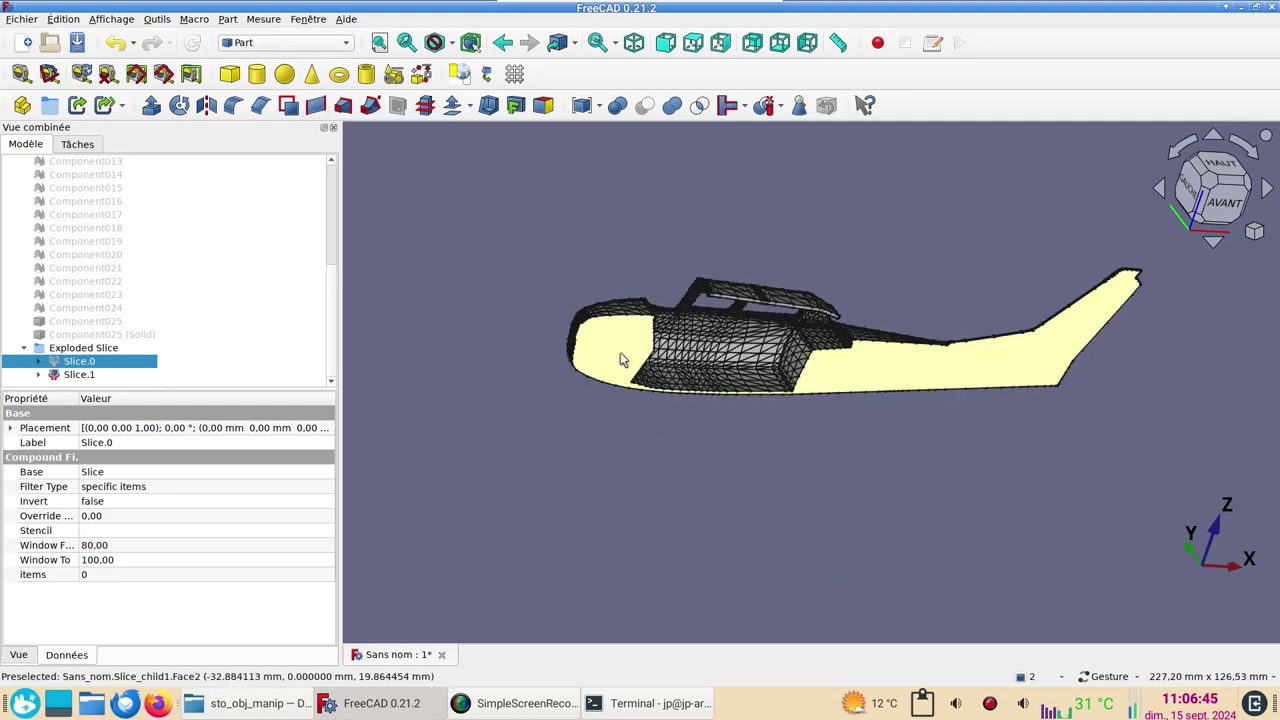
- Switch to the Sketcher workbench with nothing selected
click(298, 42)
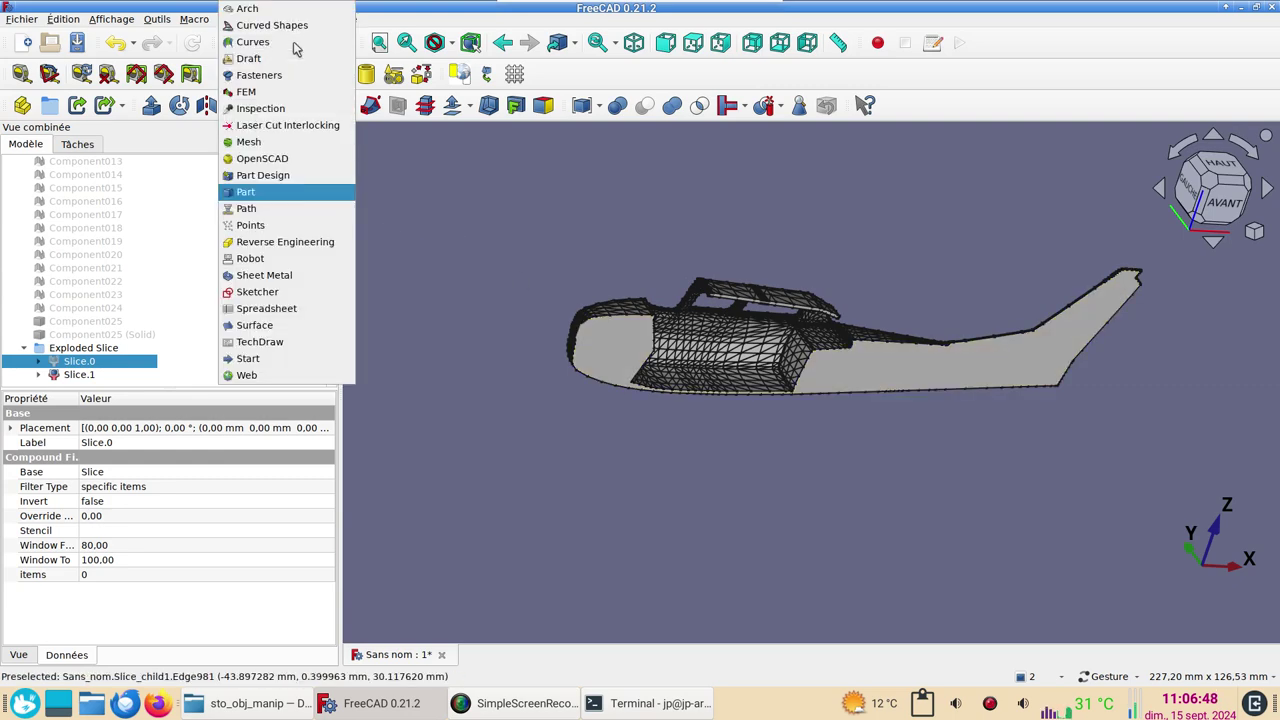
click(258, 292)
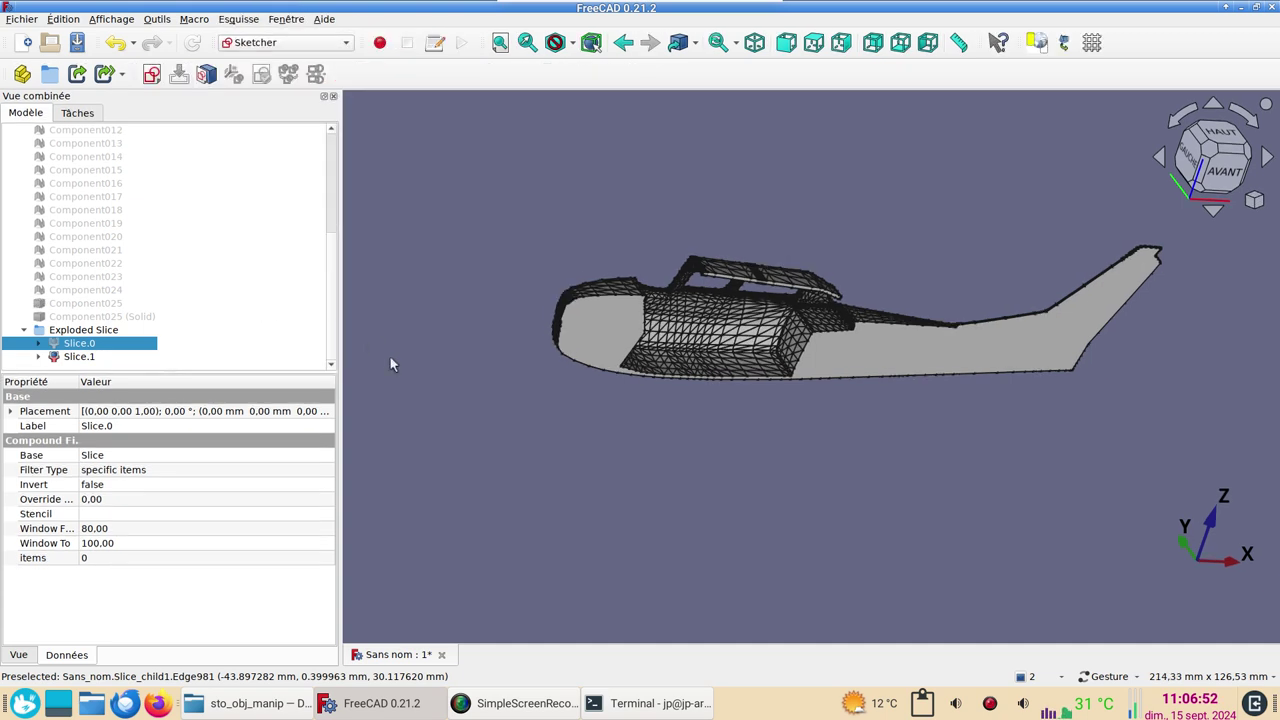
click(258, 340)
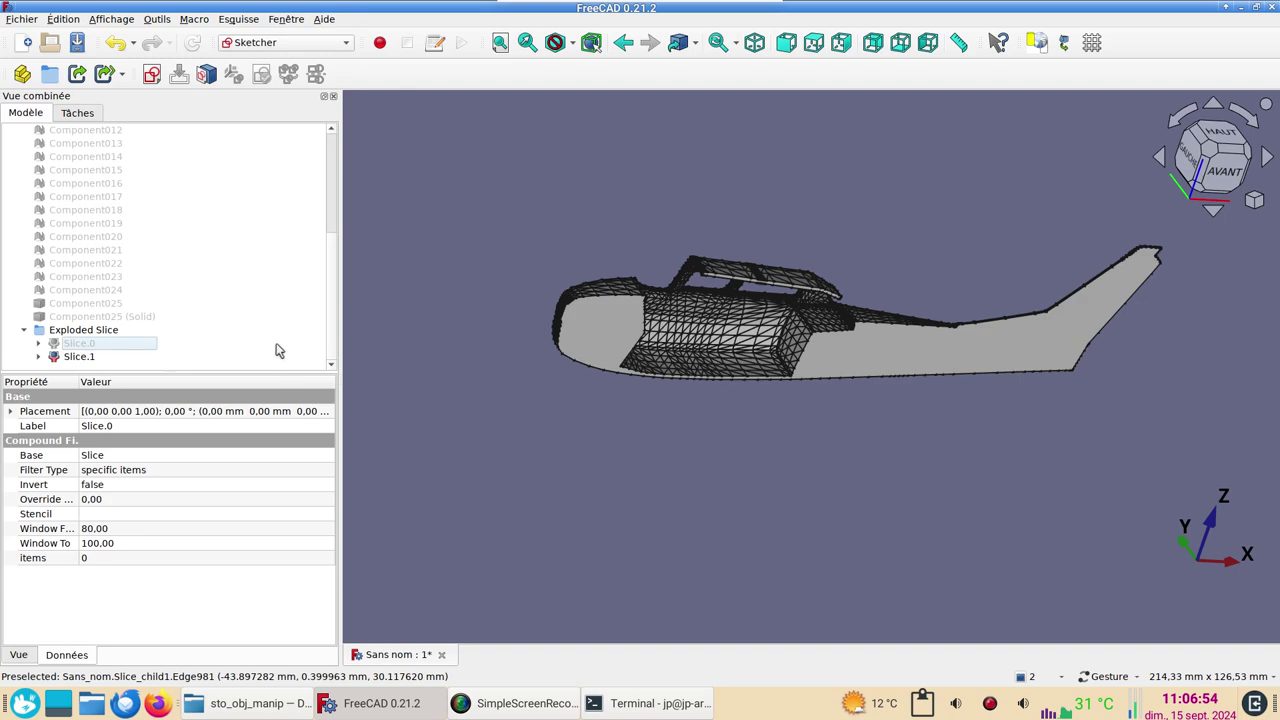
- Create a new sketch on the XZ plane
click(152, 75)
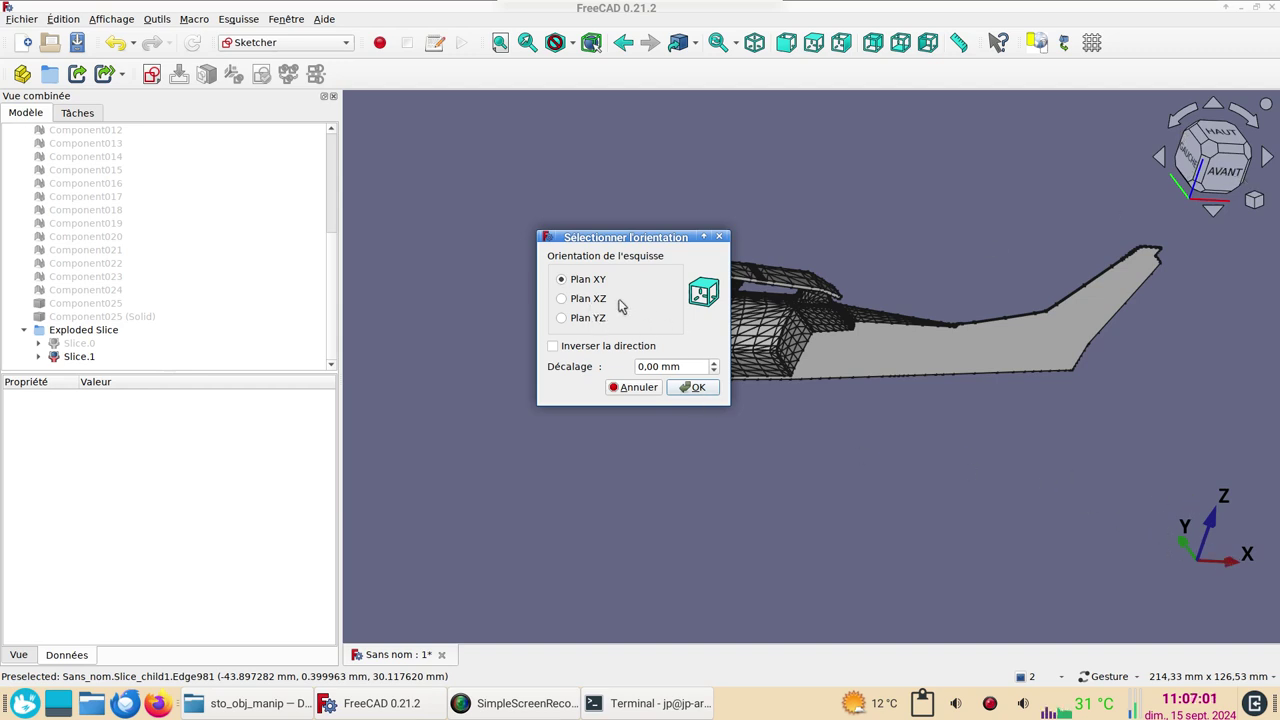
click(584, 299)
click(695, 387)
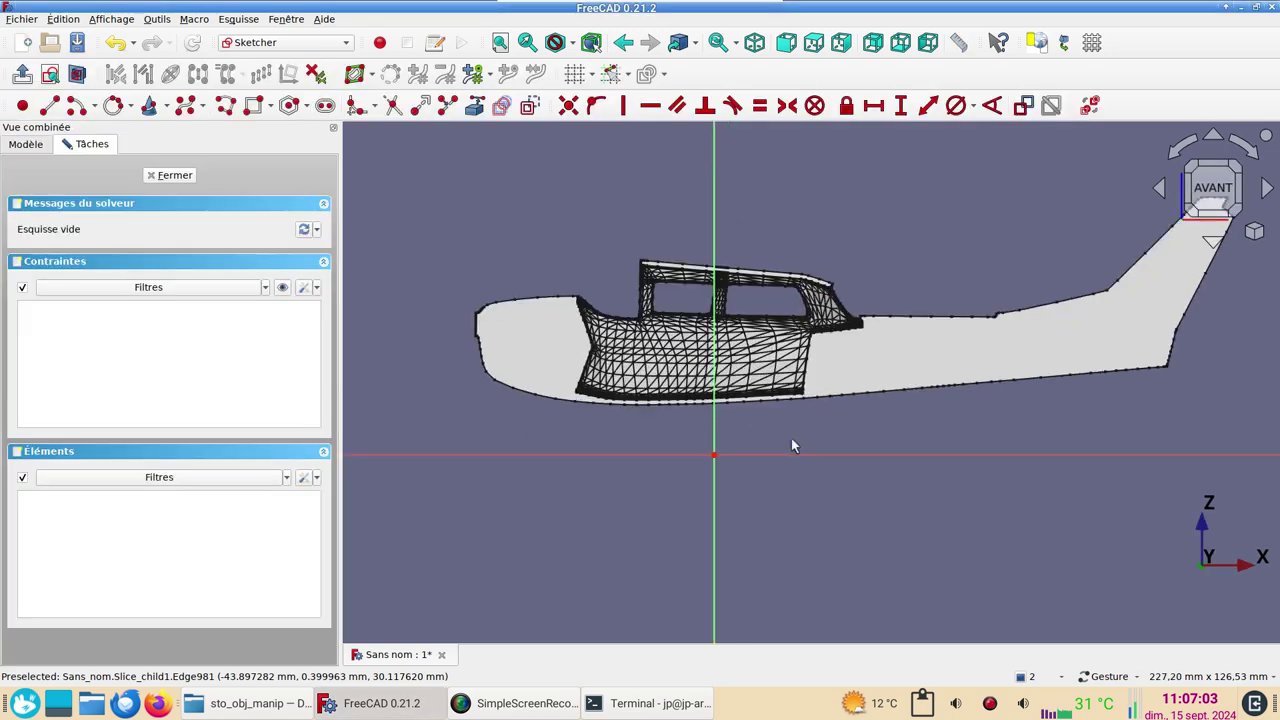
- Draw two centre-radius circles, one near the nose and one behind the cockpit
click(130, 106)
click(124, 126)
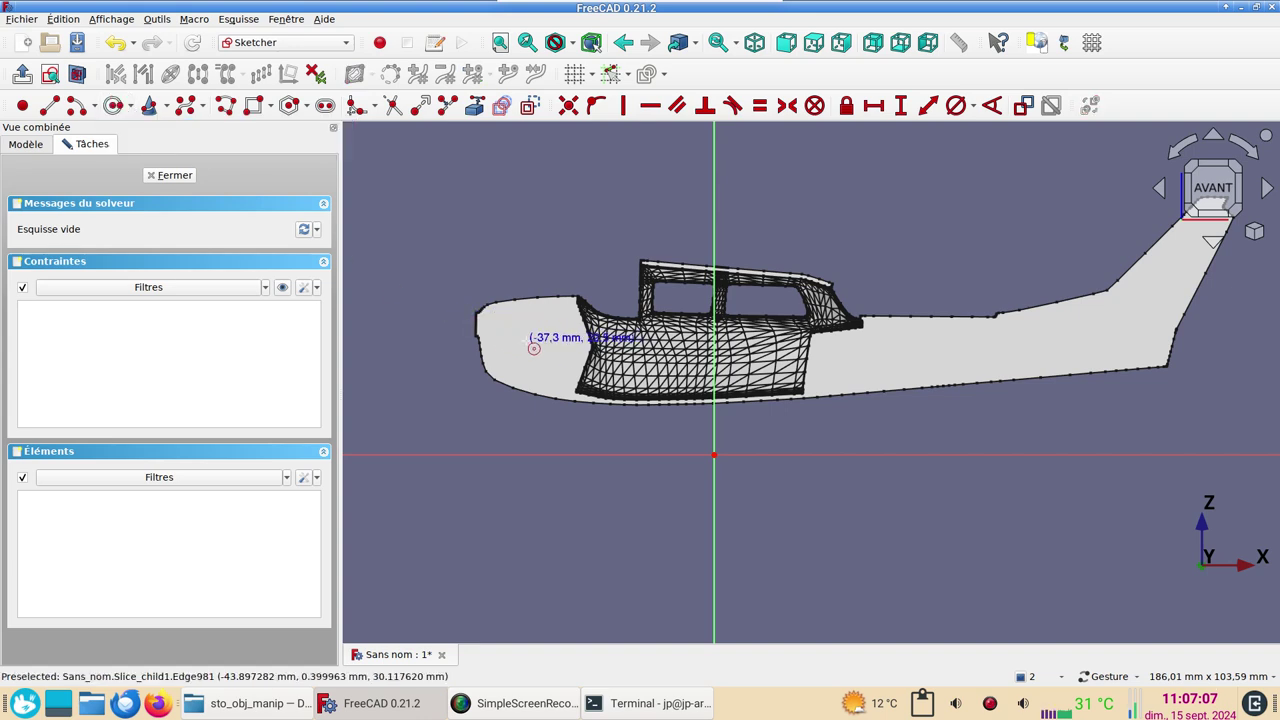
click(530, 340)
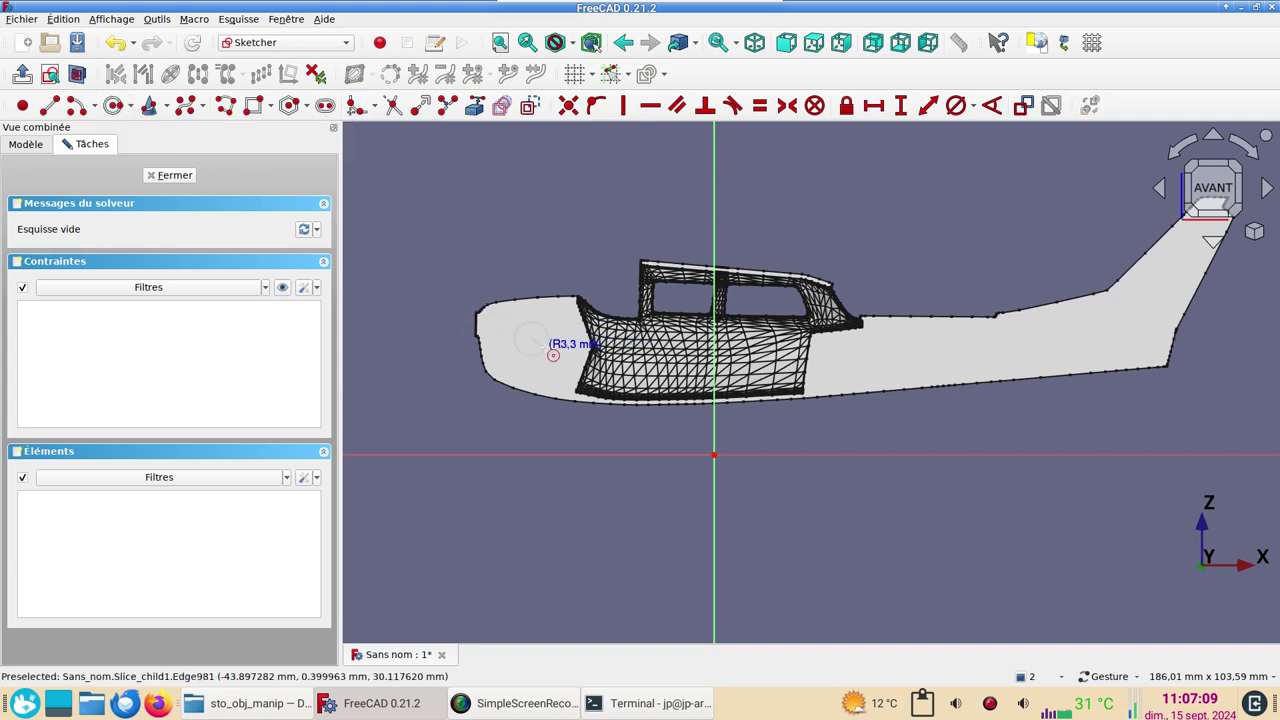
click(540, 344)
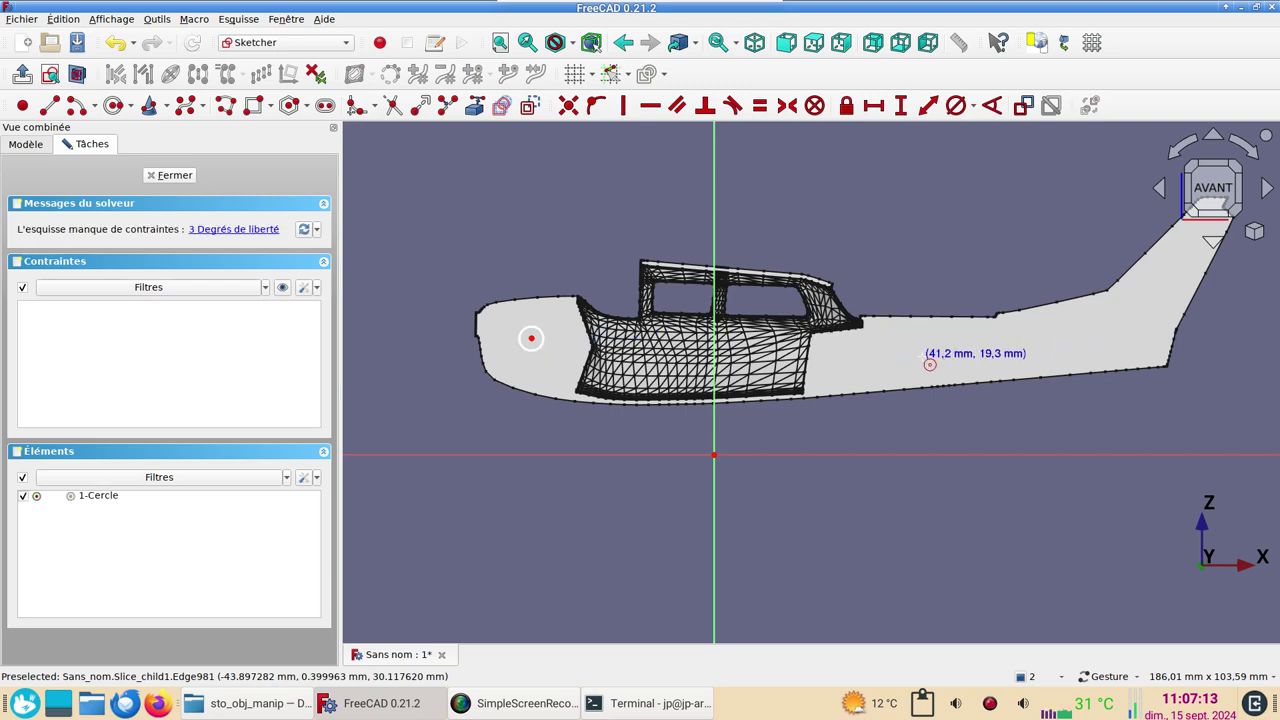
click(889, 354)
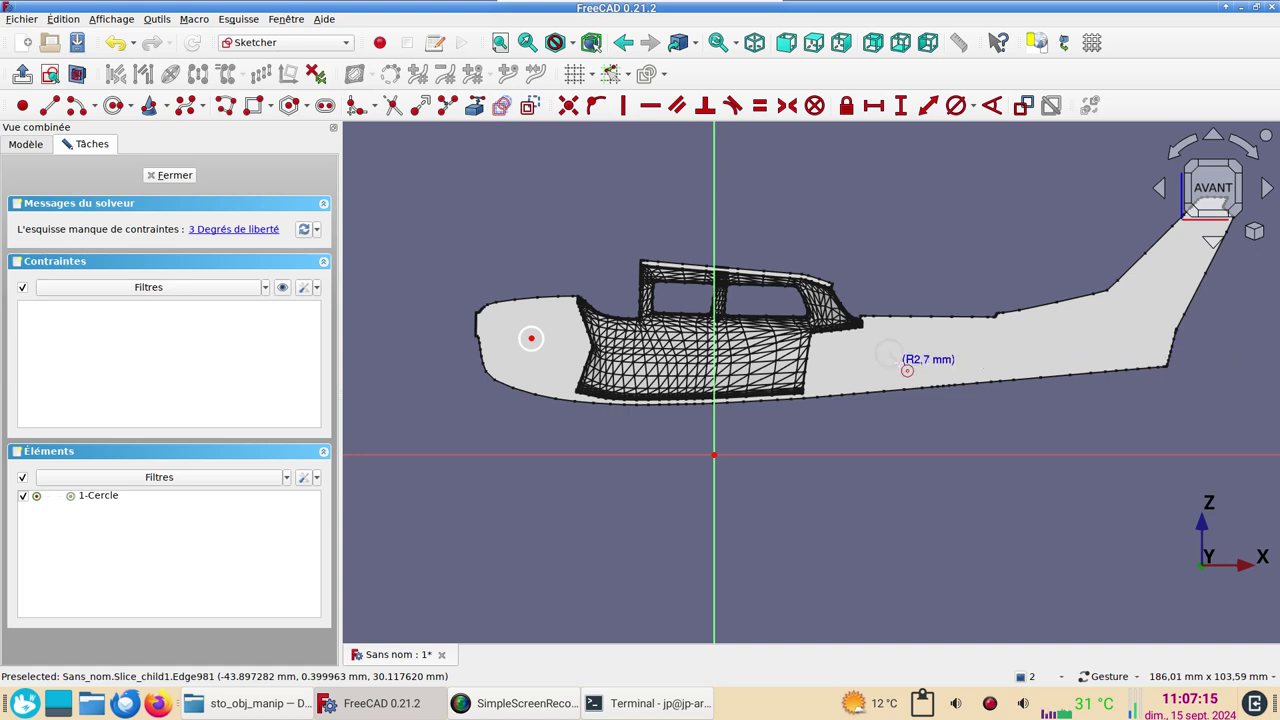
click(900, 364)
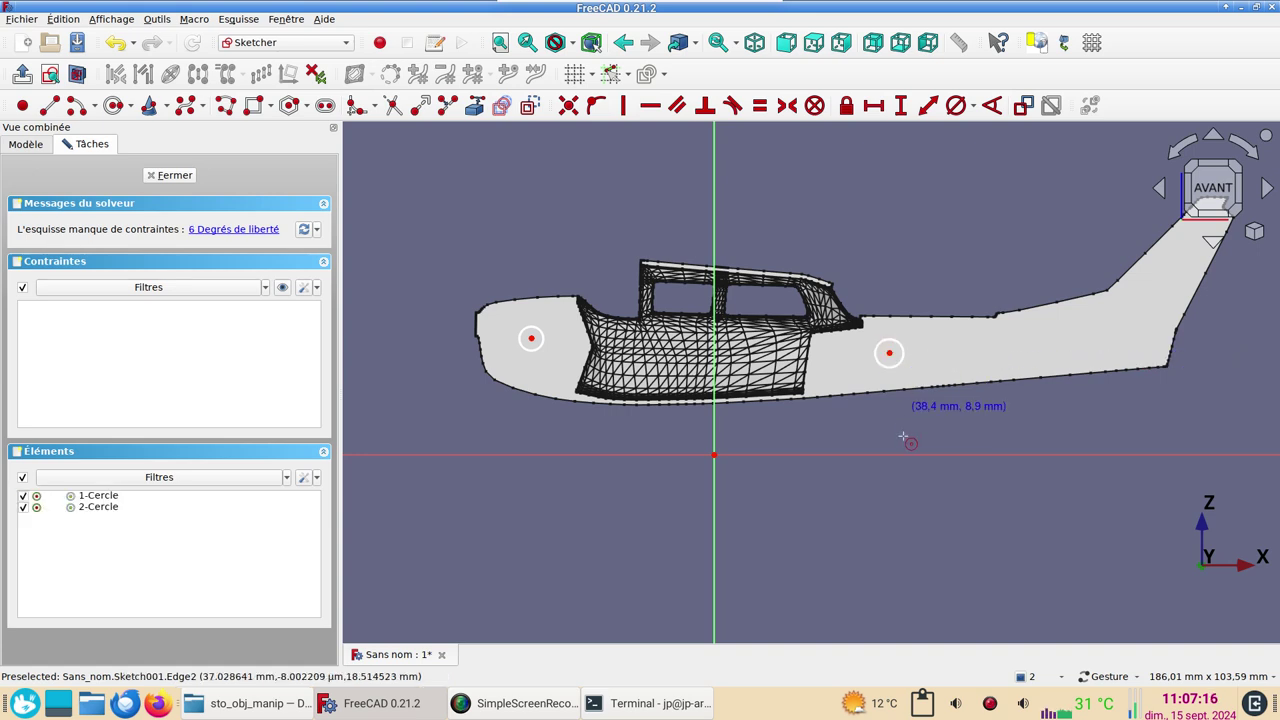
- Constrain both circles equal with a 5 mm diameter and close the sketch
click(893, 369)
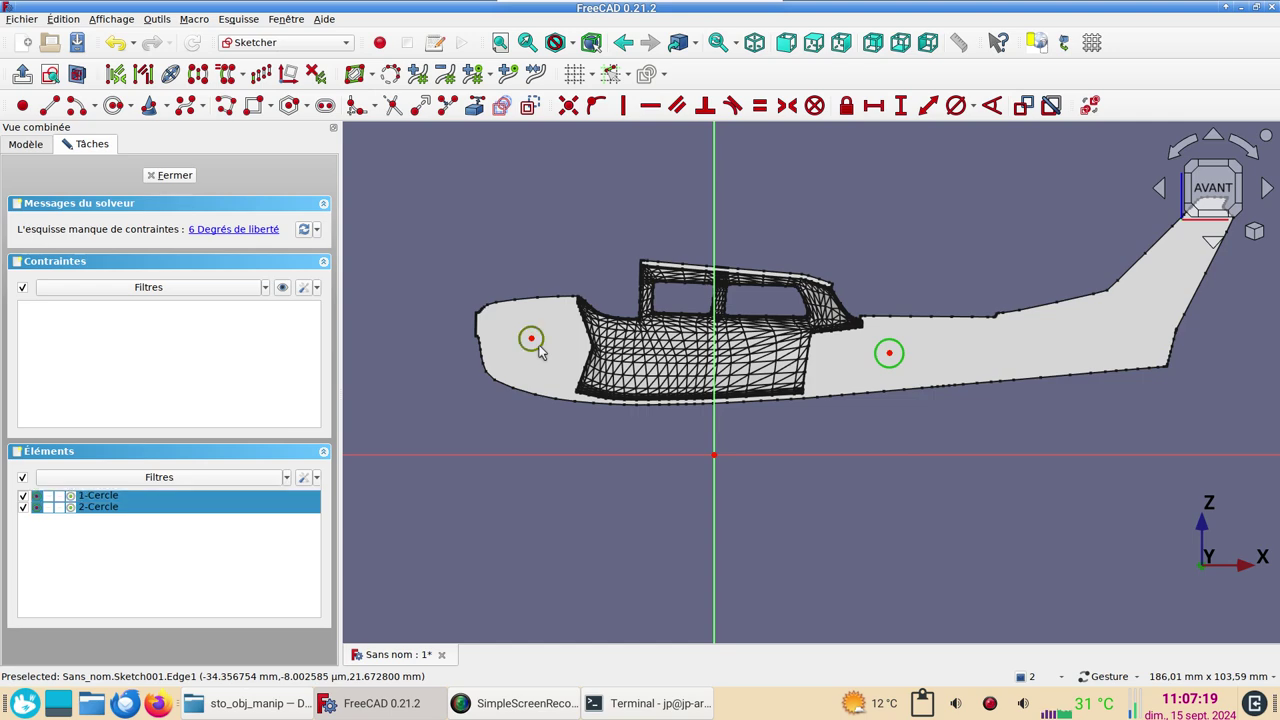
click(536, 345)
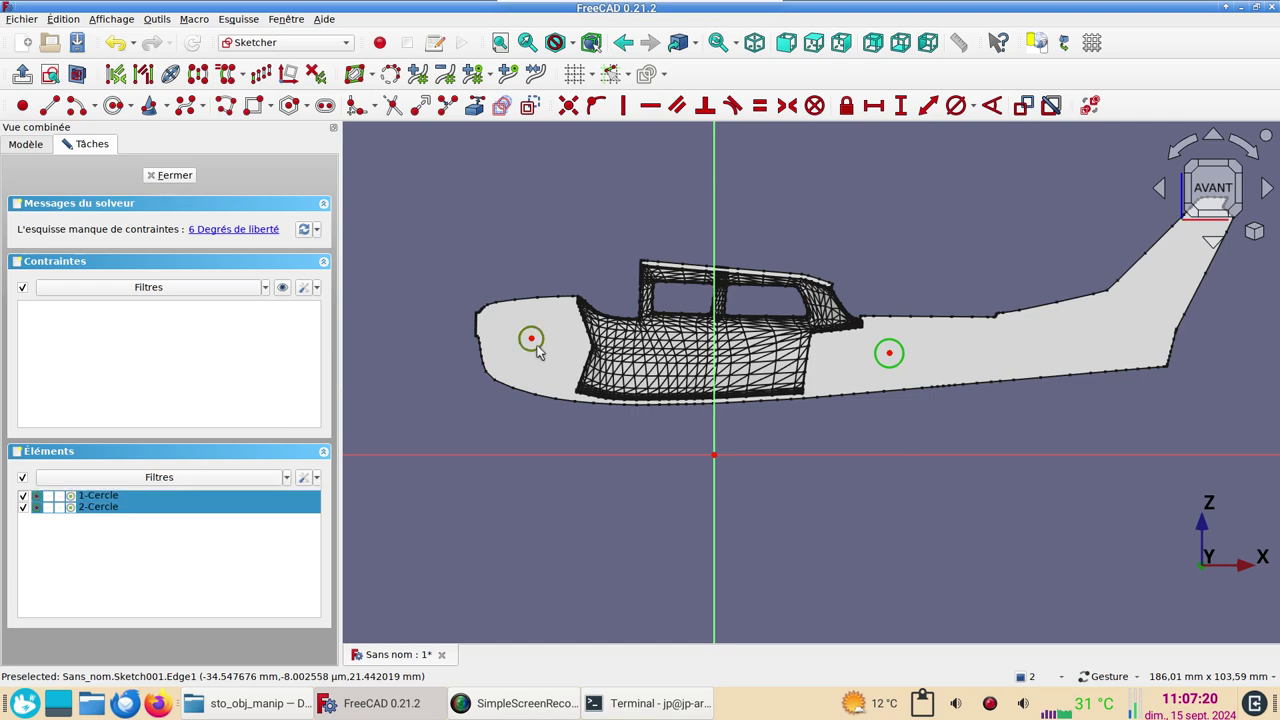
click(956, 105)
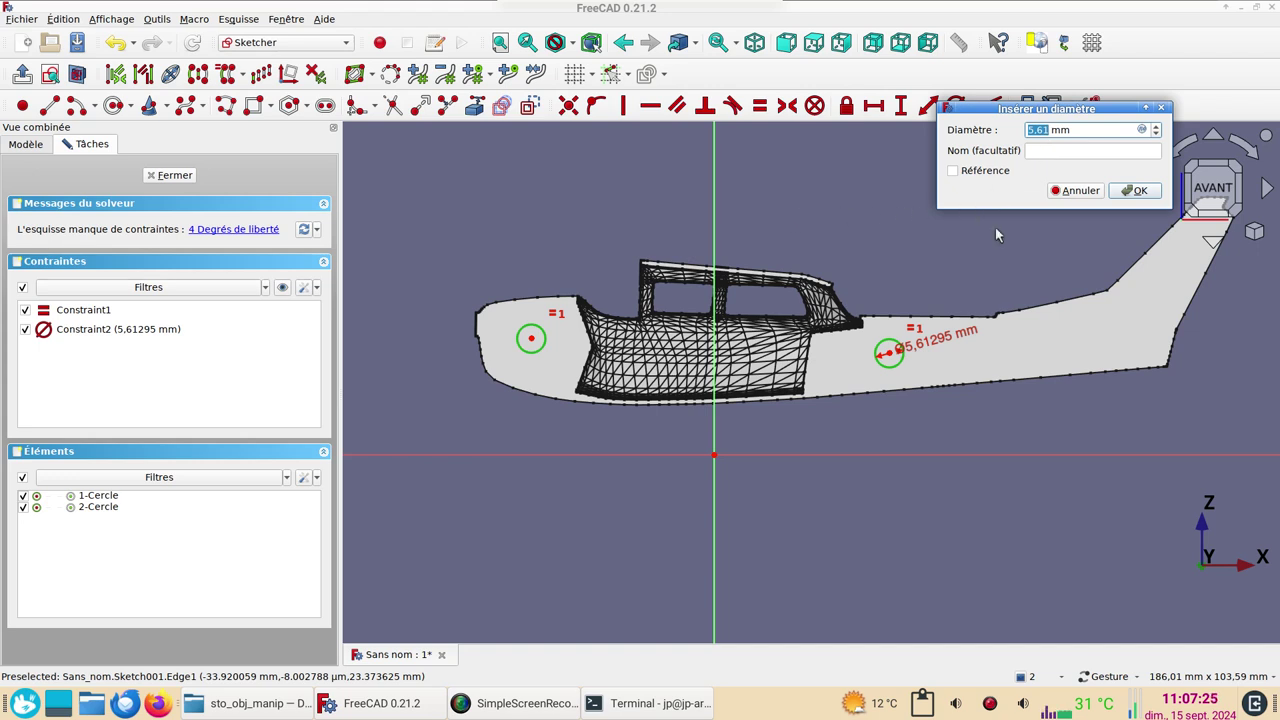
text(5)
key(Return)
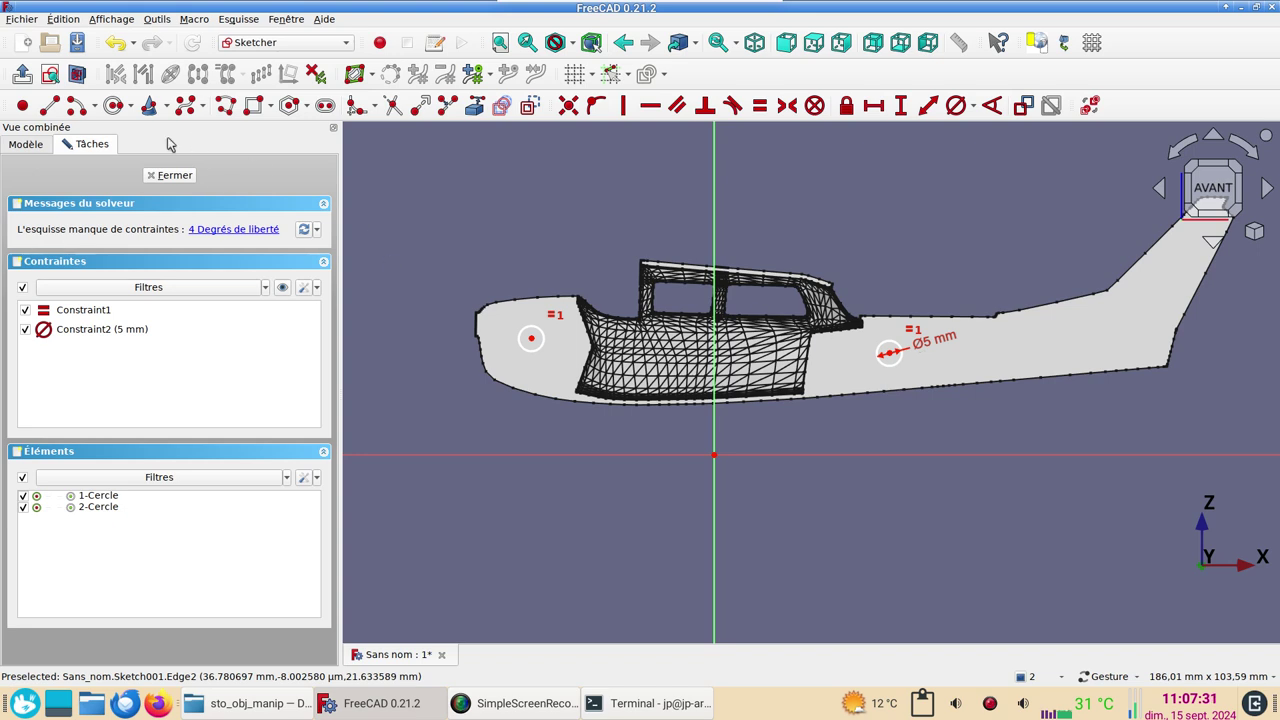
click(172, 175)
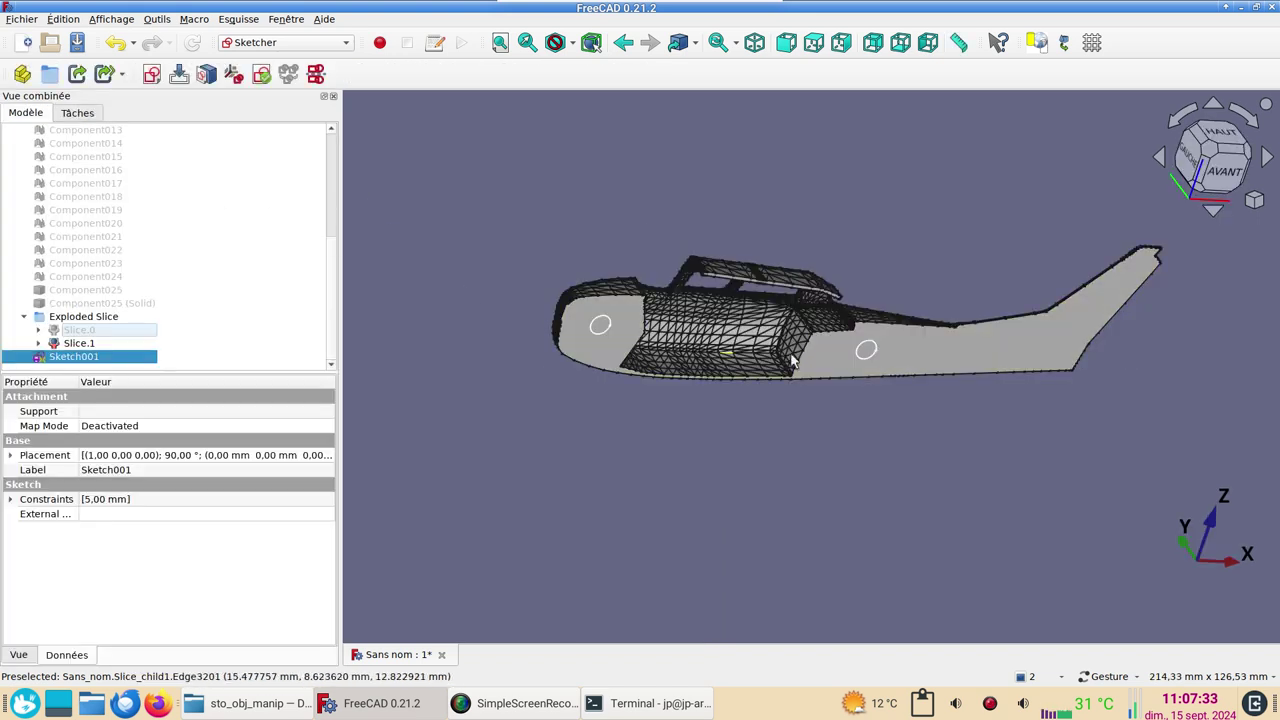
drag(786, 471, 760, 470)
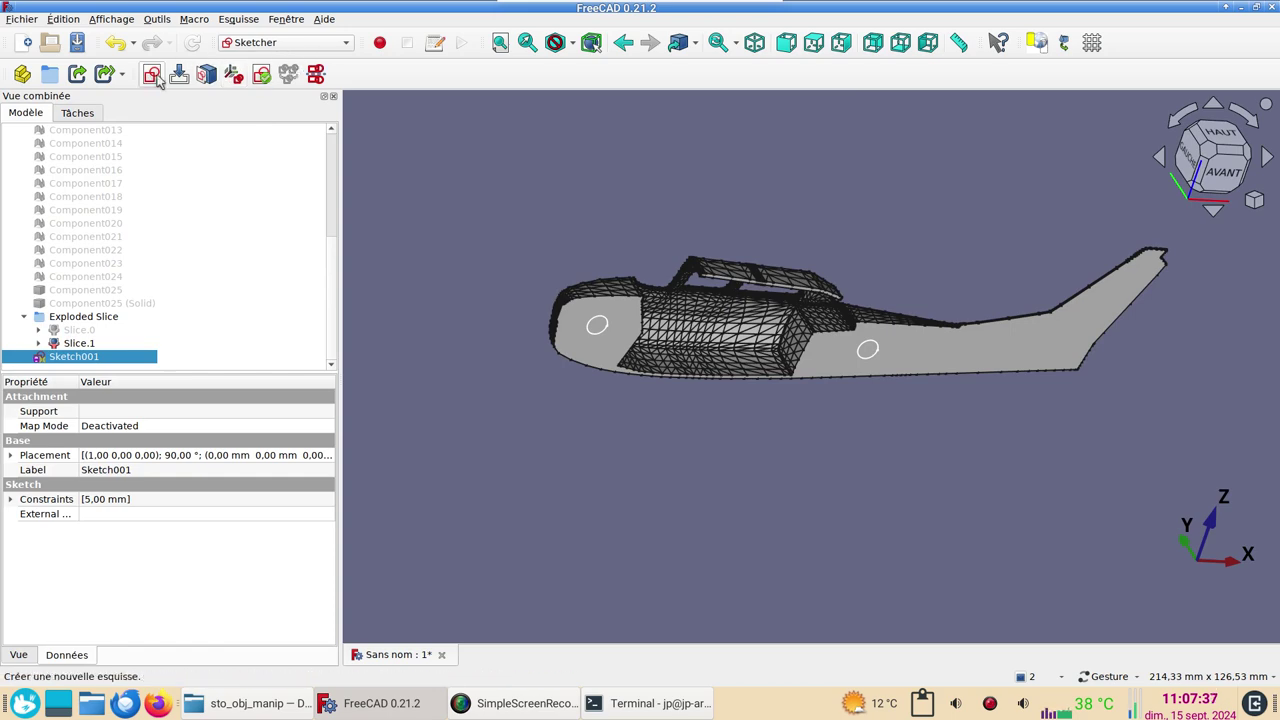
click(300, 42)
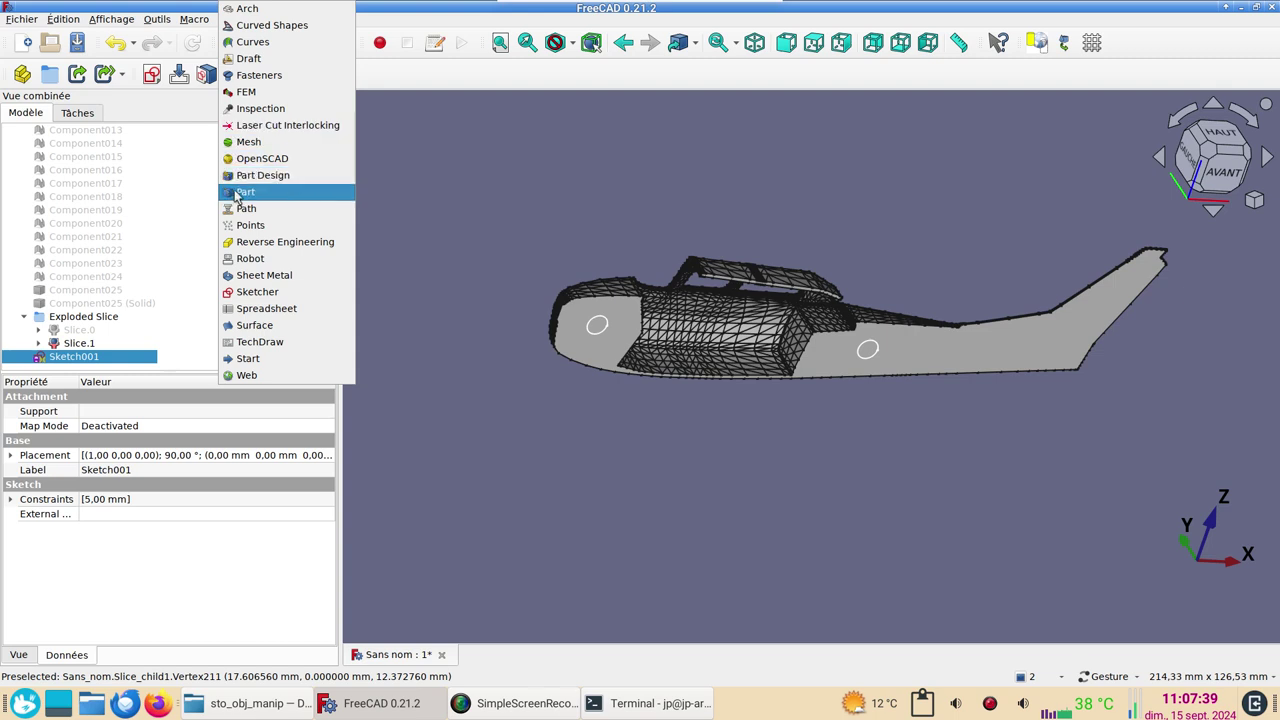
- In the Part workbench, extrude Sketch001 10 mm as a solid in the reversed direction
click(245, 191)
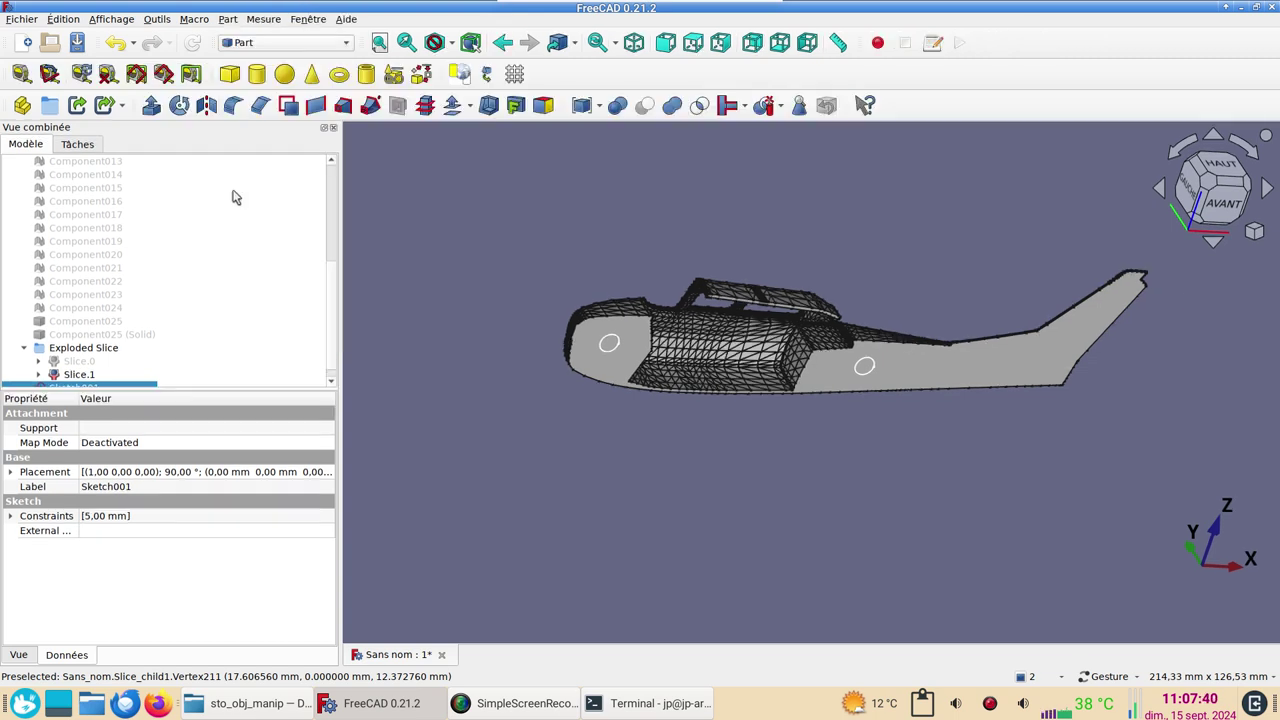
click(152, 107)
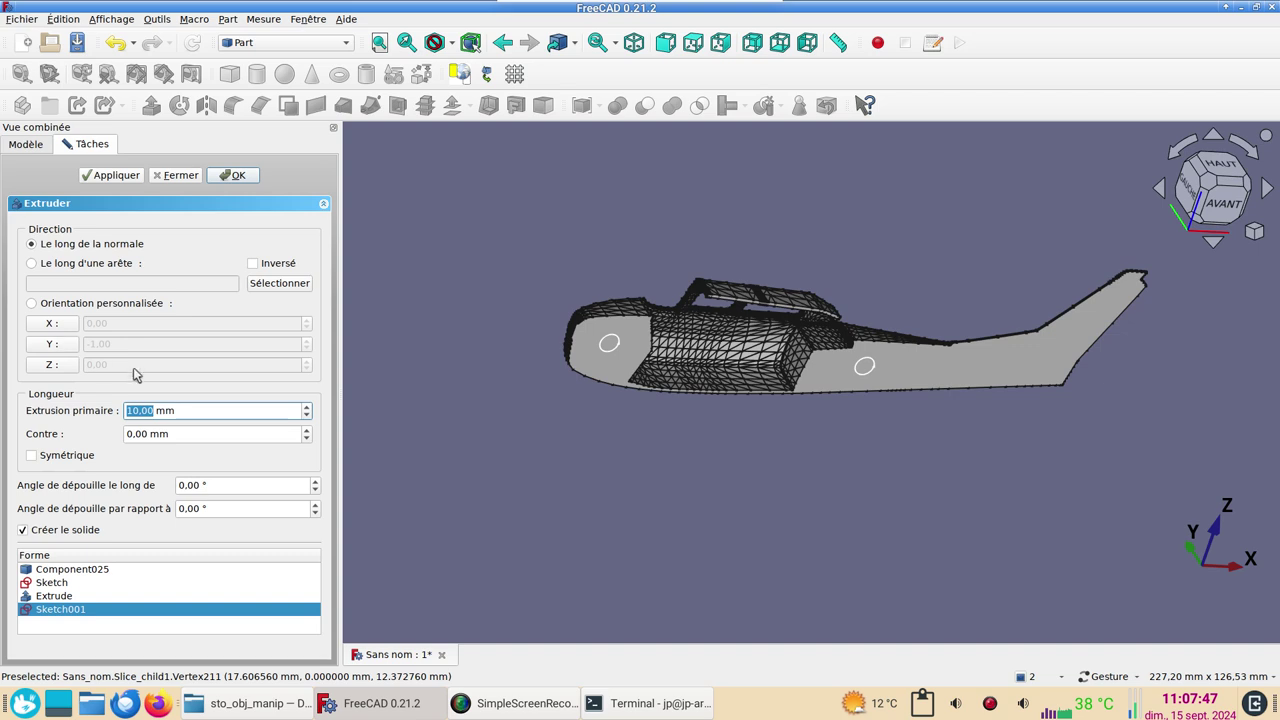
click(253, 265)
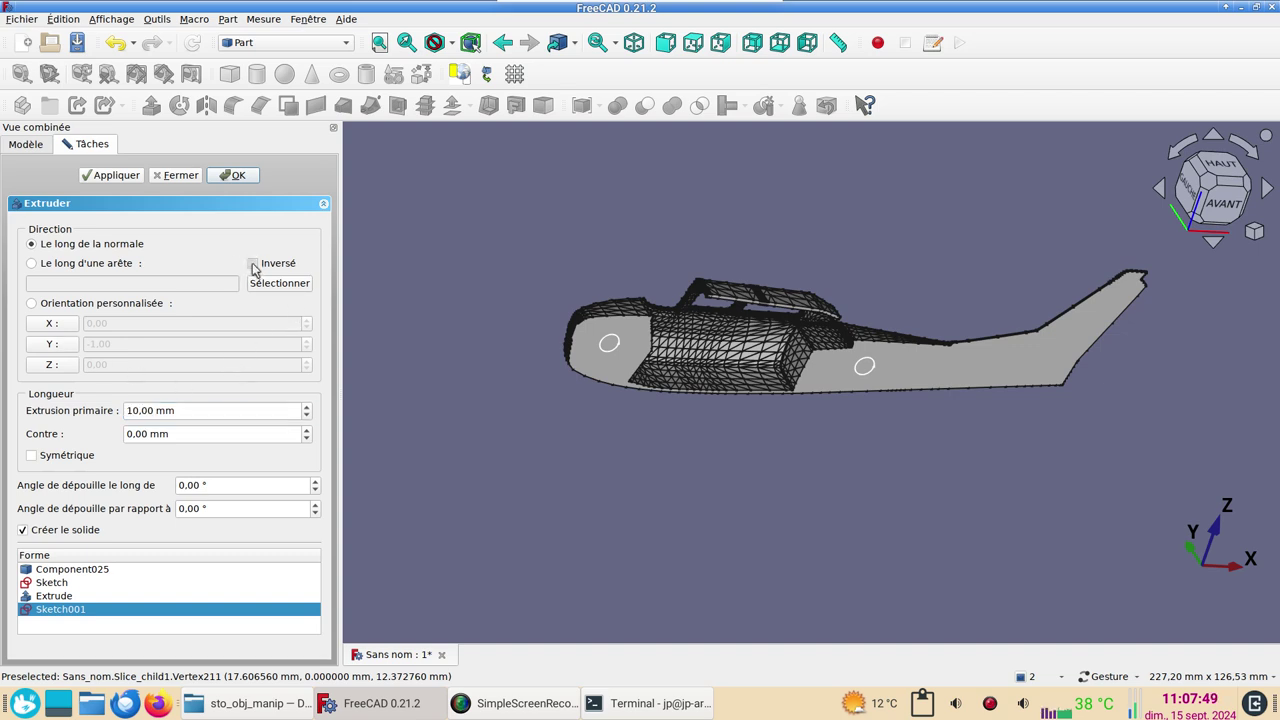
click(231, 175)
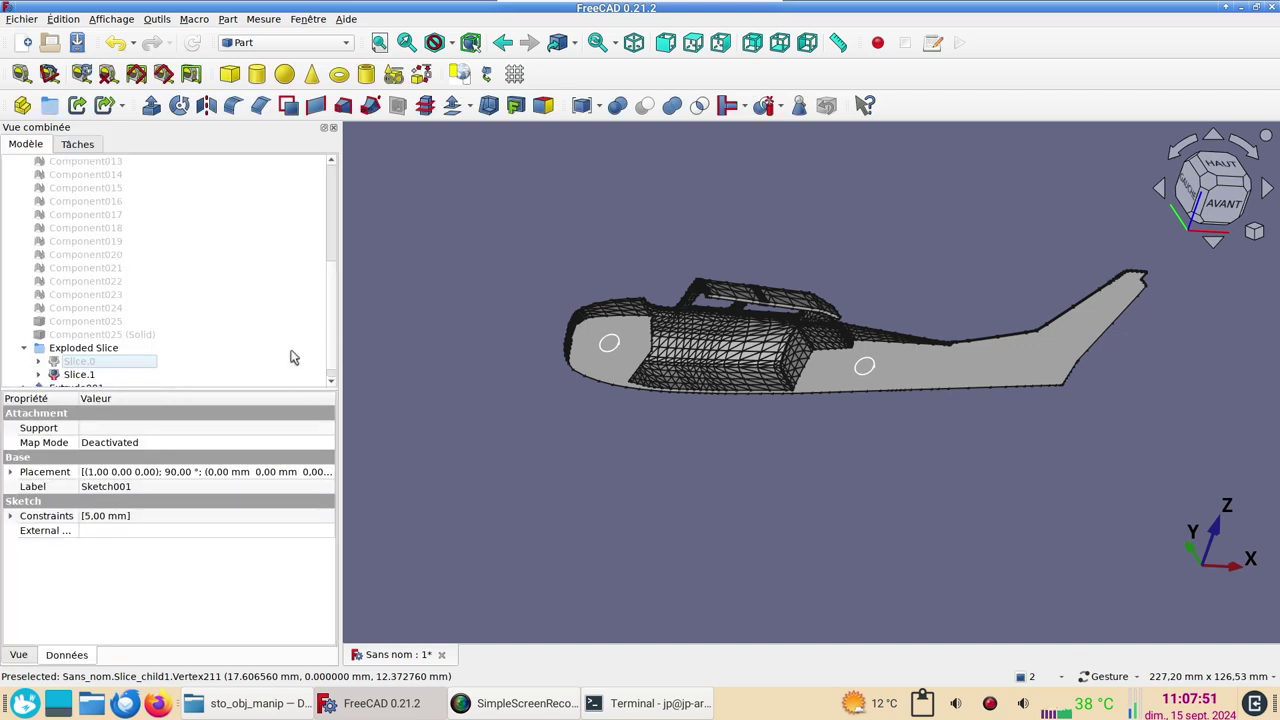
- Change Extrude001's Length Fwd property from 10 mm to 5 mm
scroll(200, 358, down, 1)
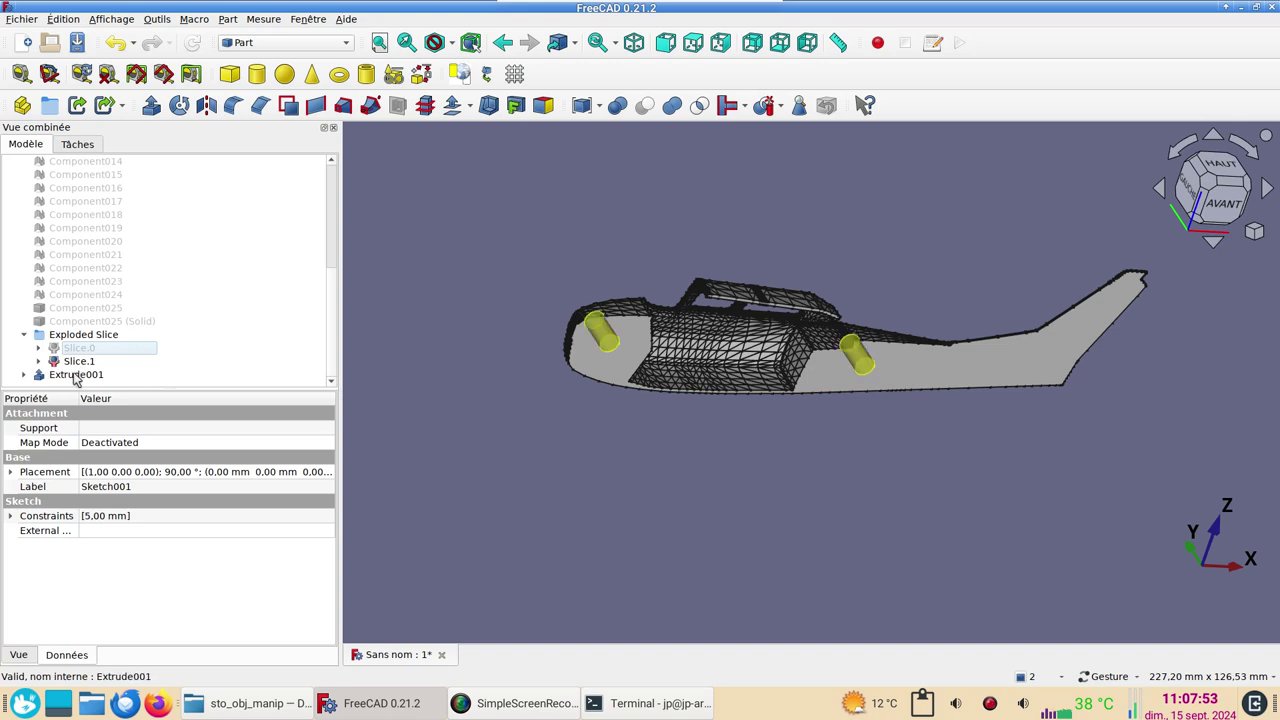
key(2)
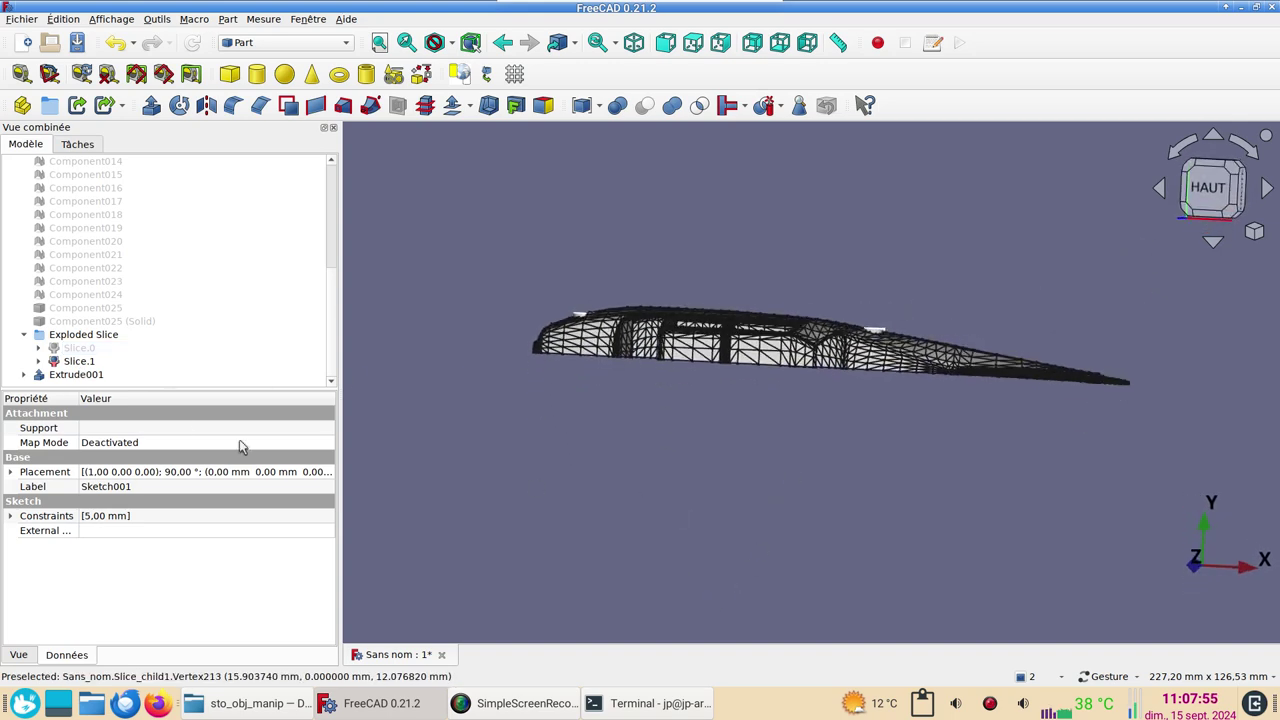
click(86, 378)
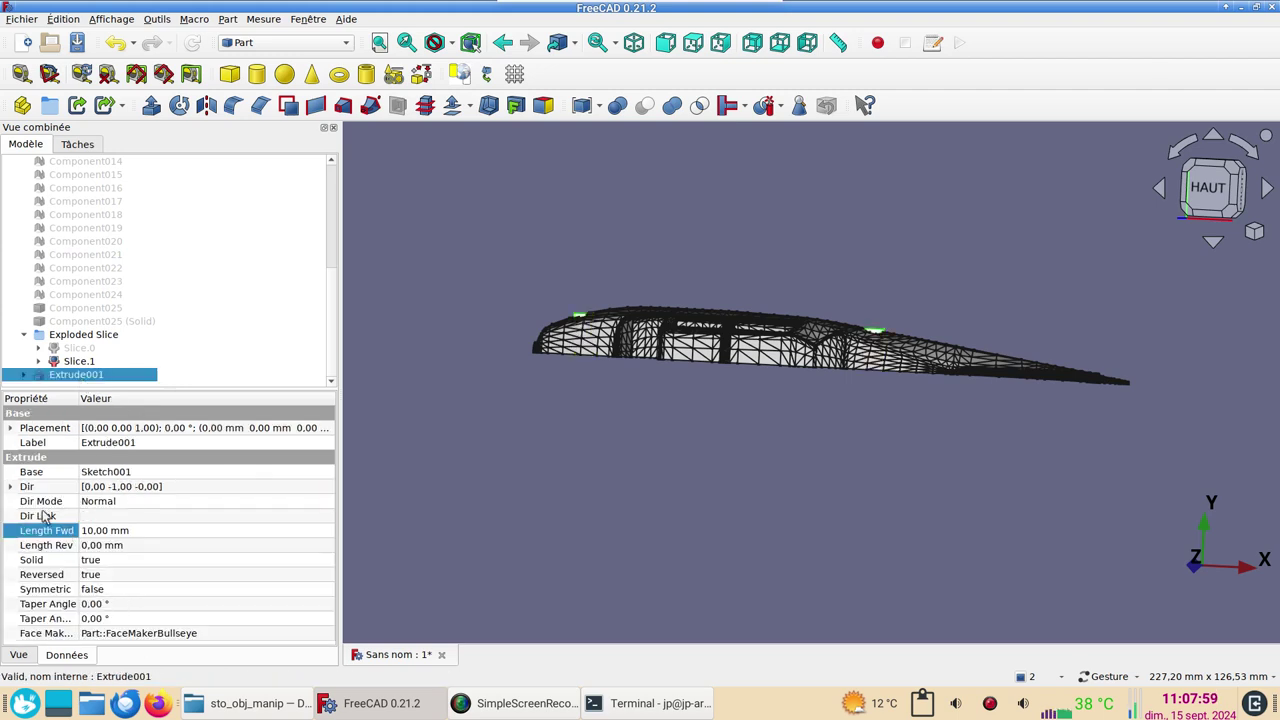
click(124, 531)
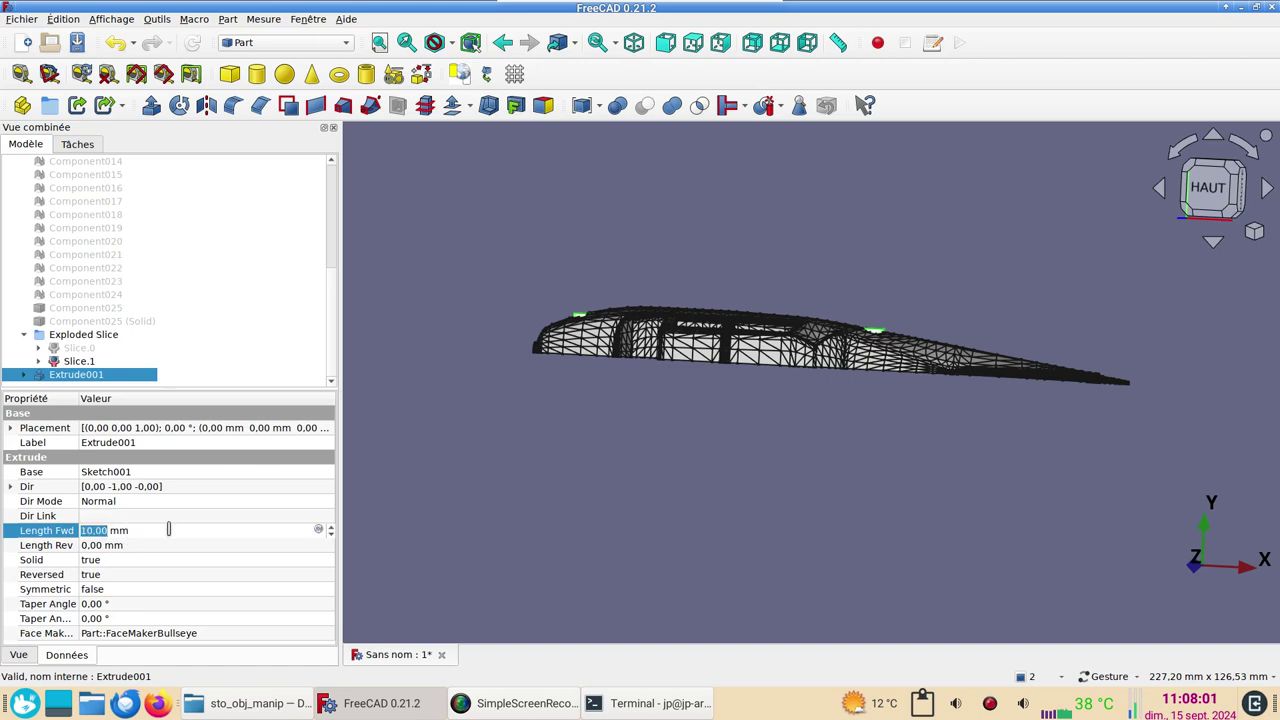
text(5)
key(Return)
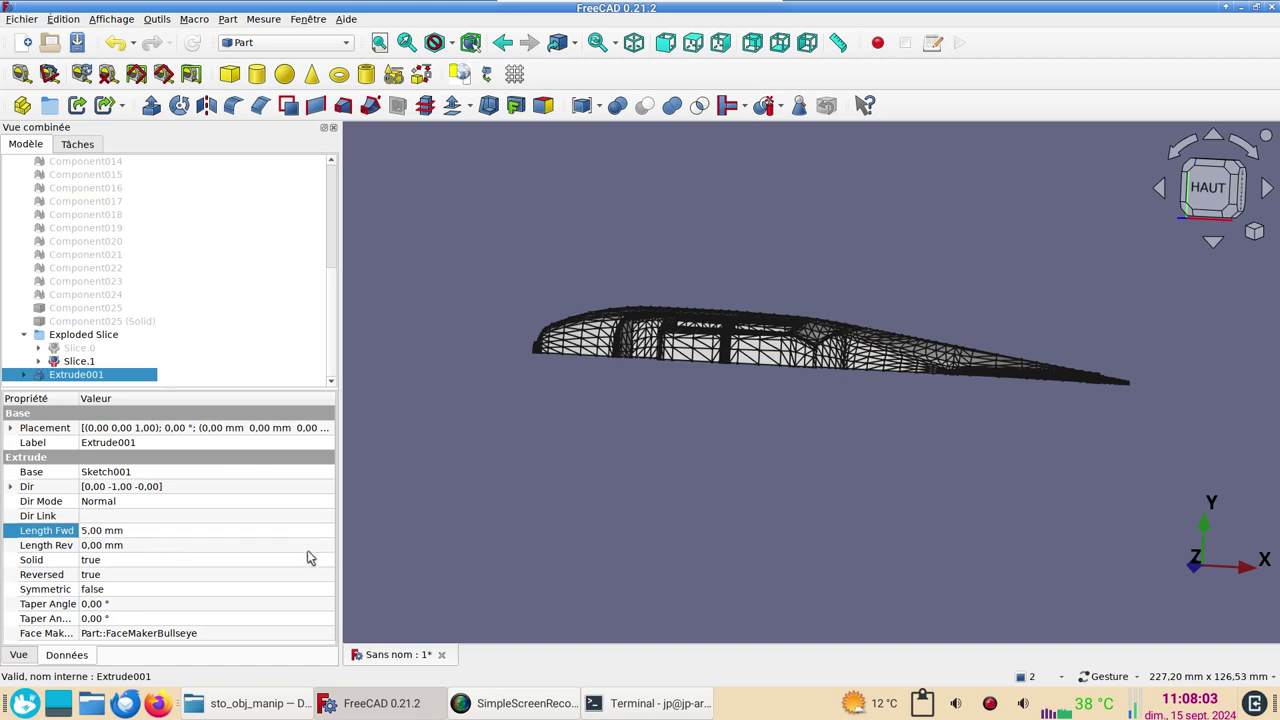
drag(700, 557, 737, 487)
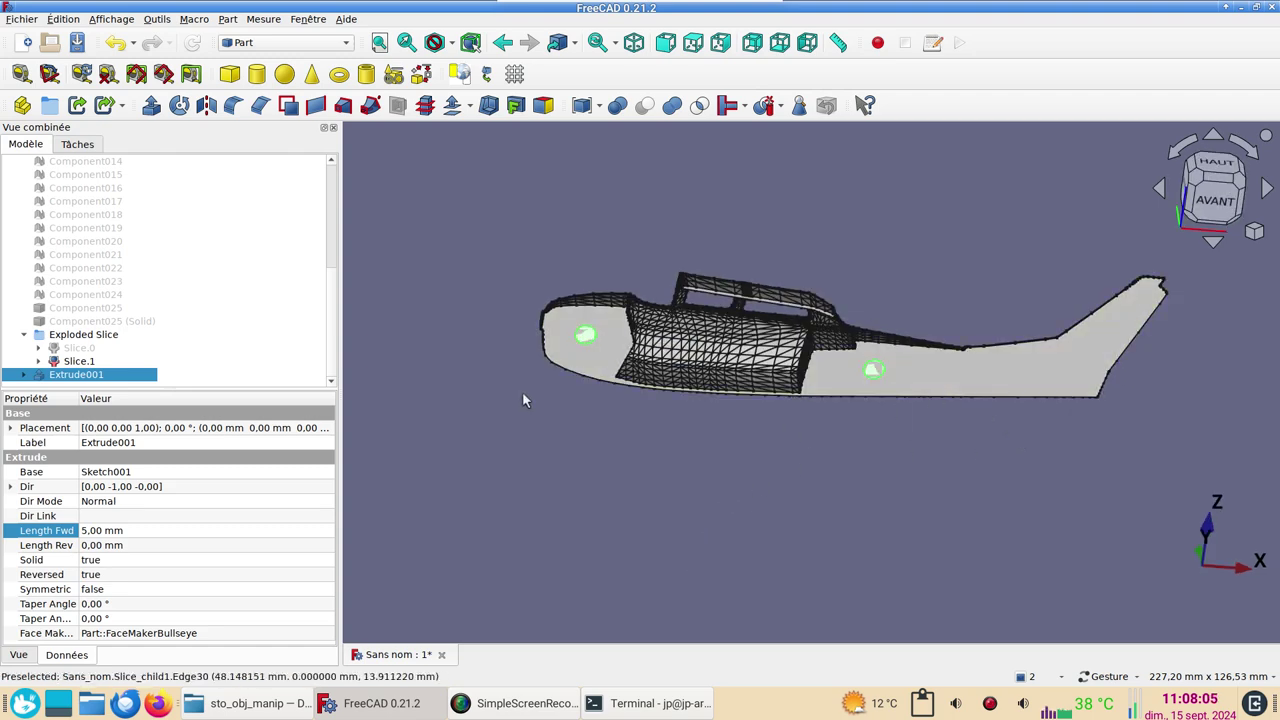
- Boolean-cut Extrude001 from Slice.1 to leave two round holes in the fuselage half
click(607, 374)
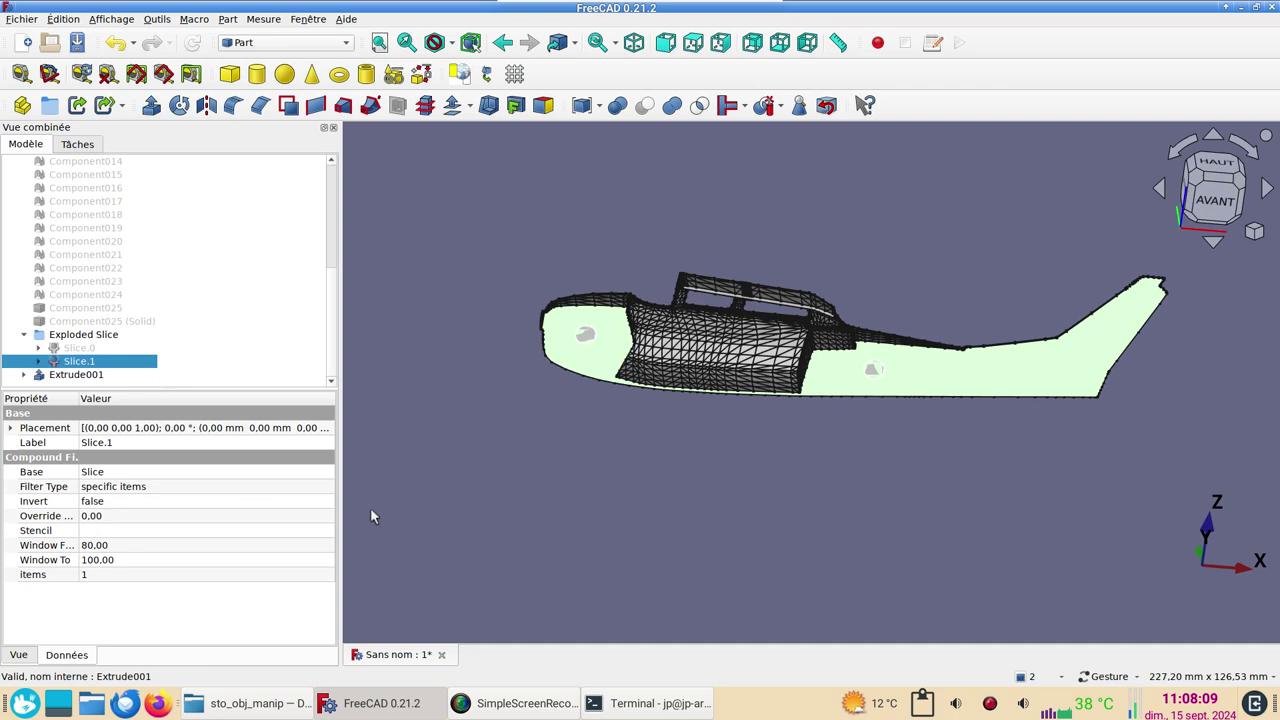
ctrl+click(80, 375)
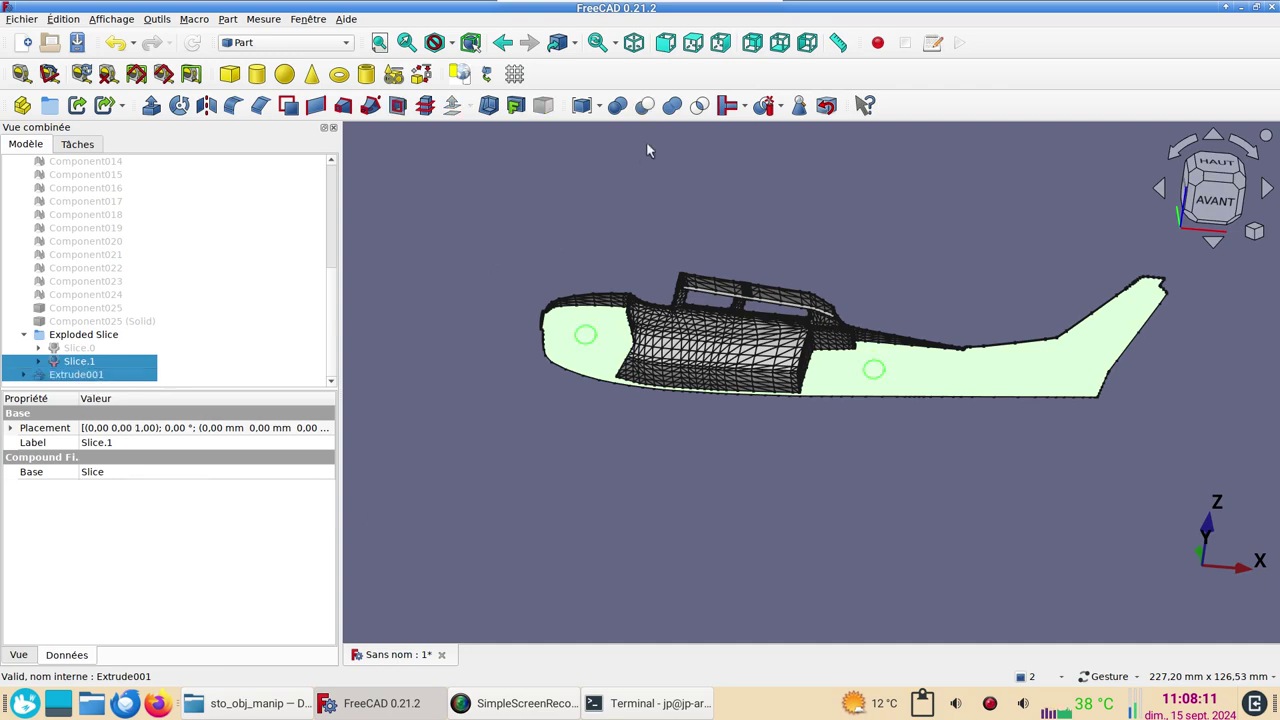
click(646, 110)
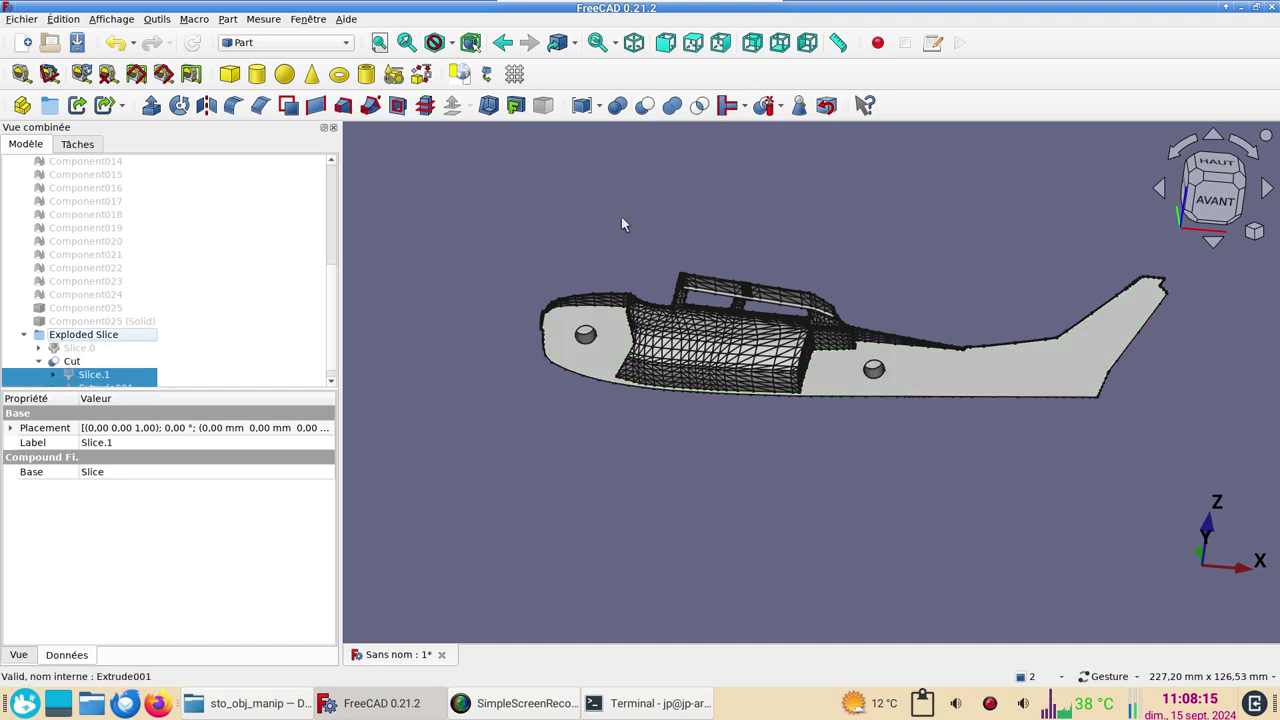
mouse_move(864, 531)
mouse_down()
mouse_move(896, 384)
mouse_move(917, 377)
mouse_up()
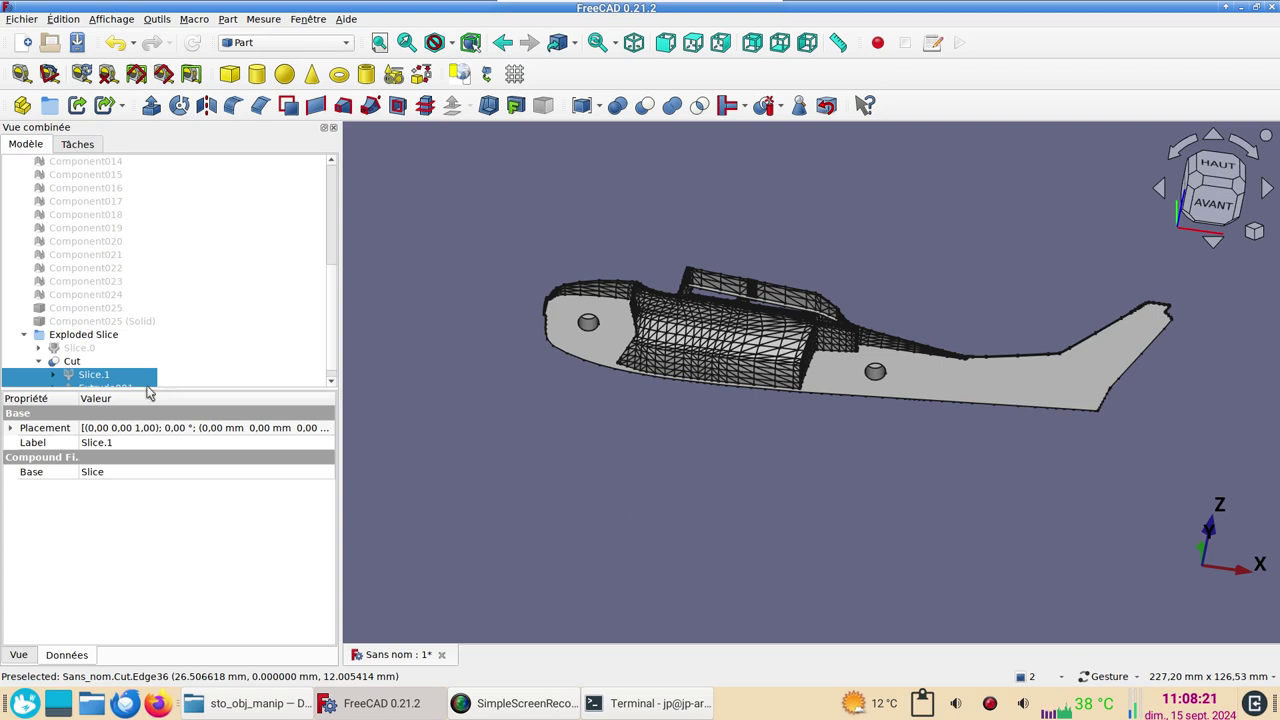
click(558, 358)
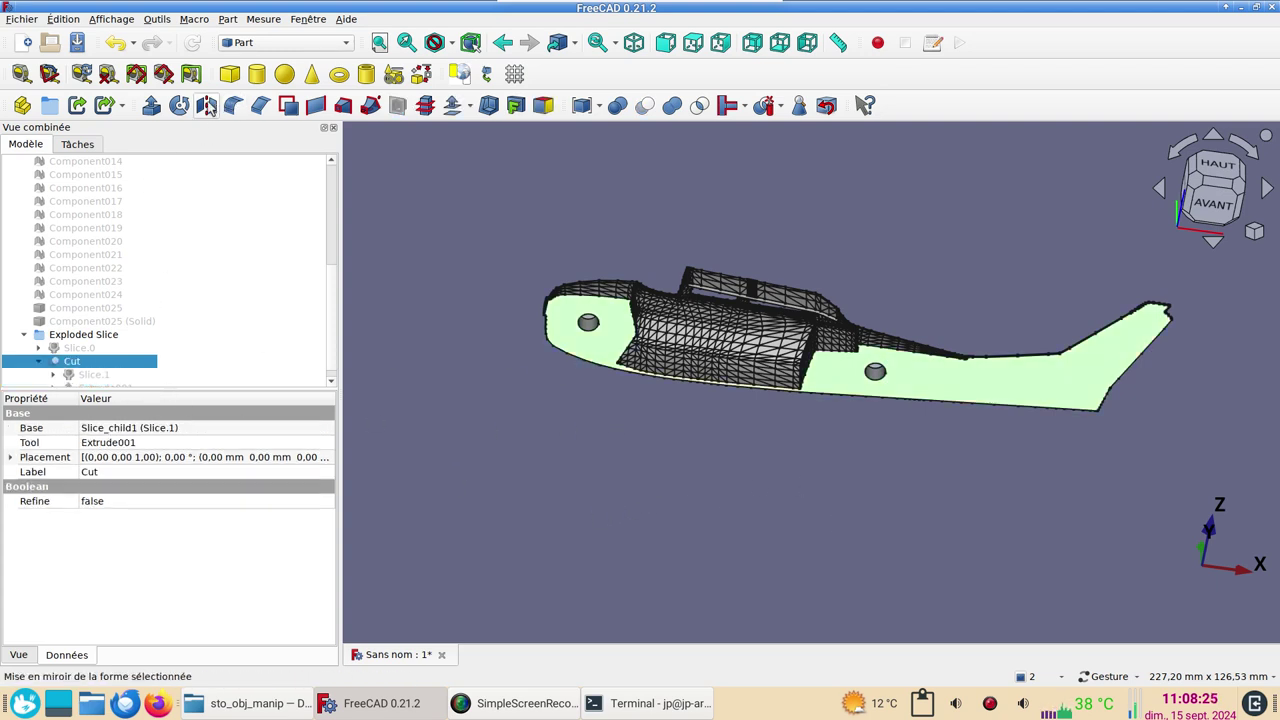
- Mirror the Cut shape, choosing Plan XZ as the mirror plane
key(2)
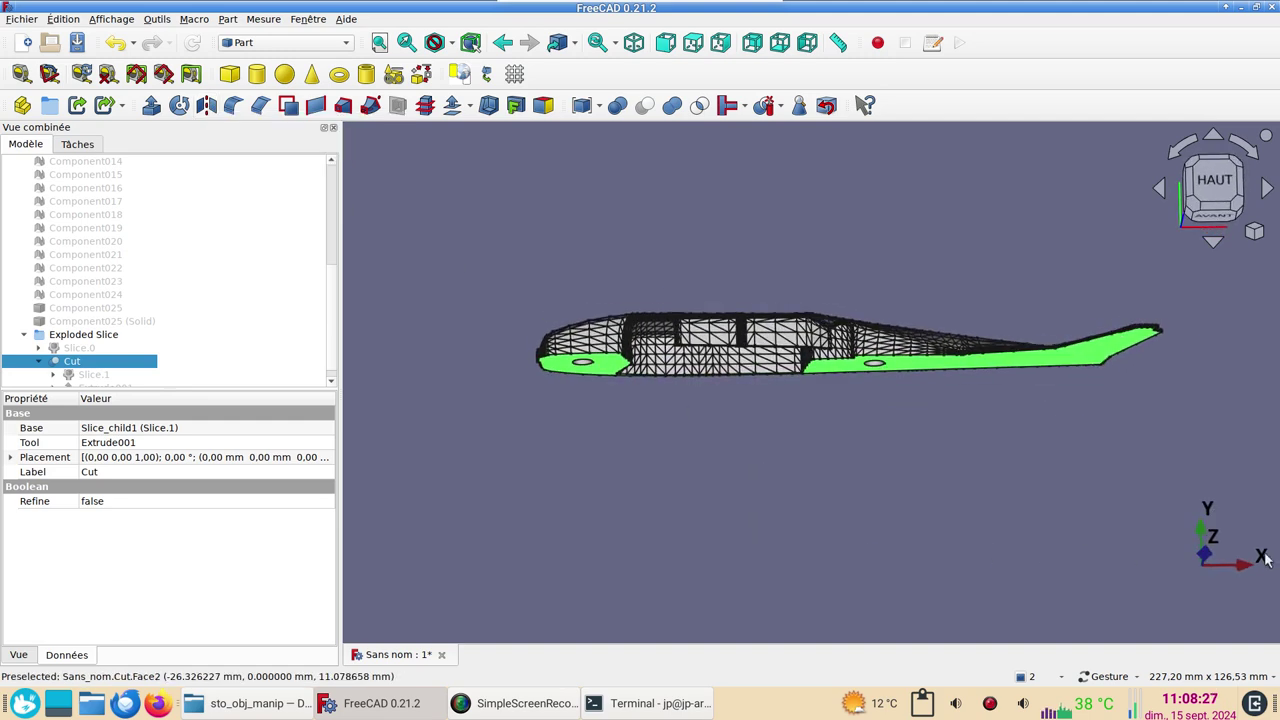
click(206, 105)
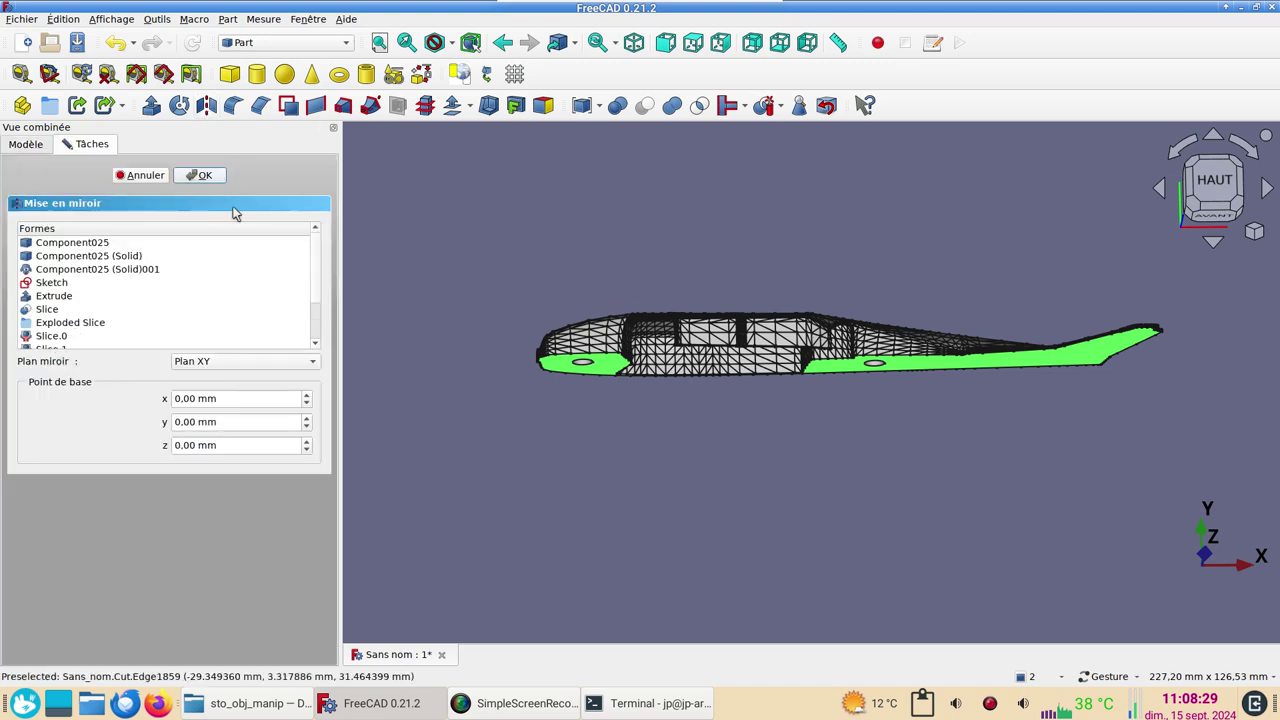
click(205, 361)
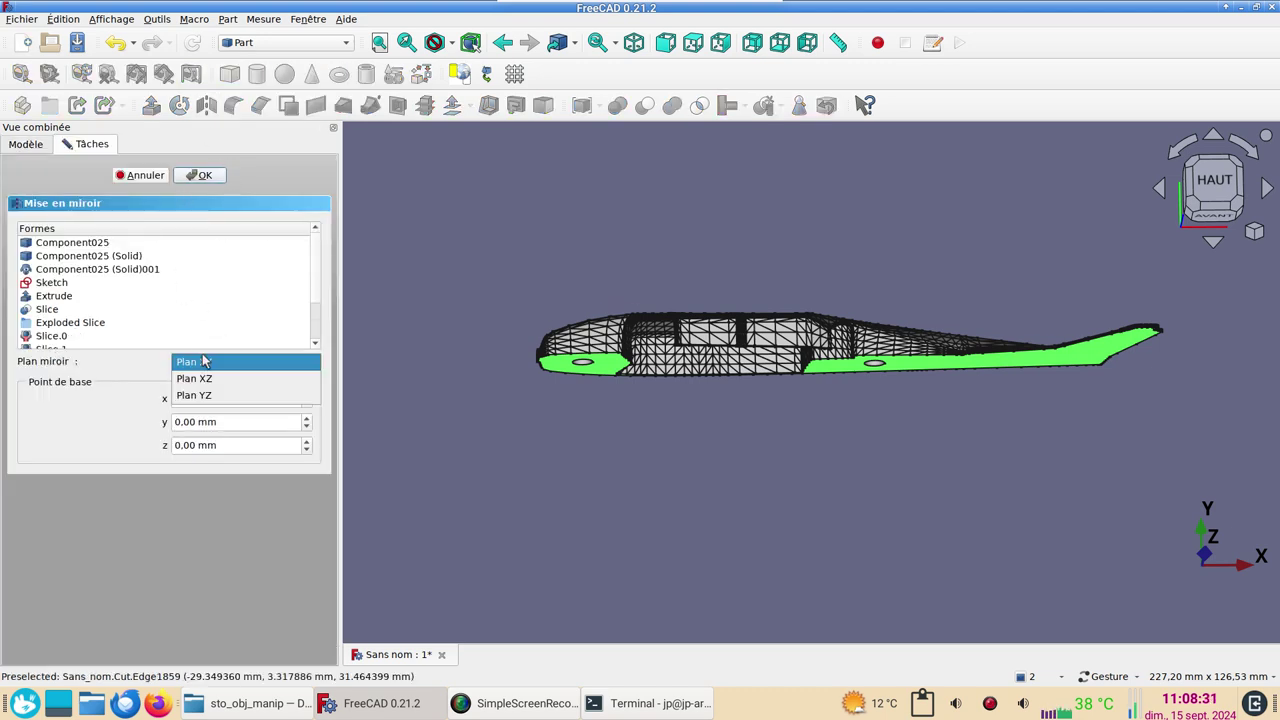
click(252, 379)
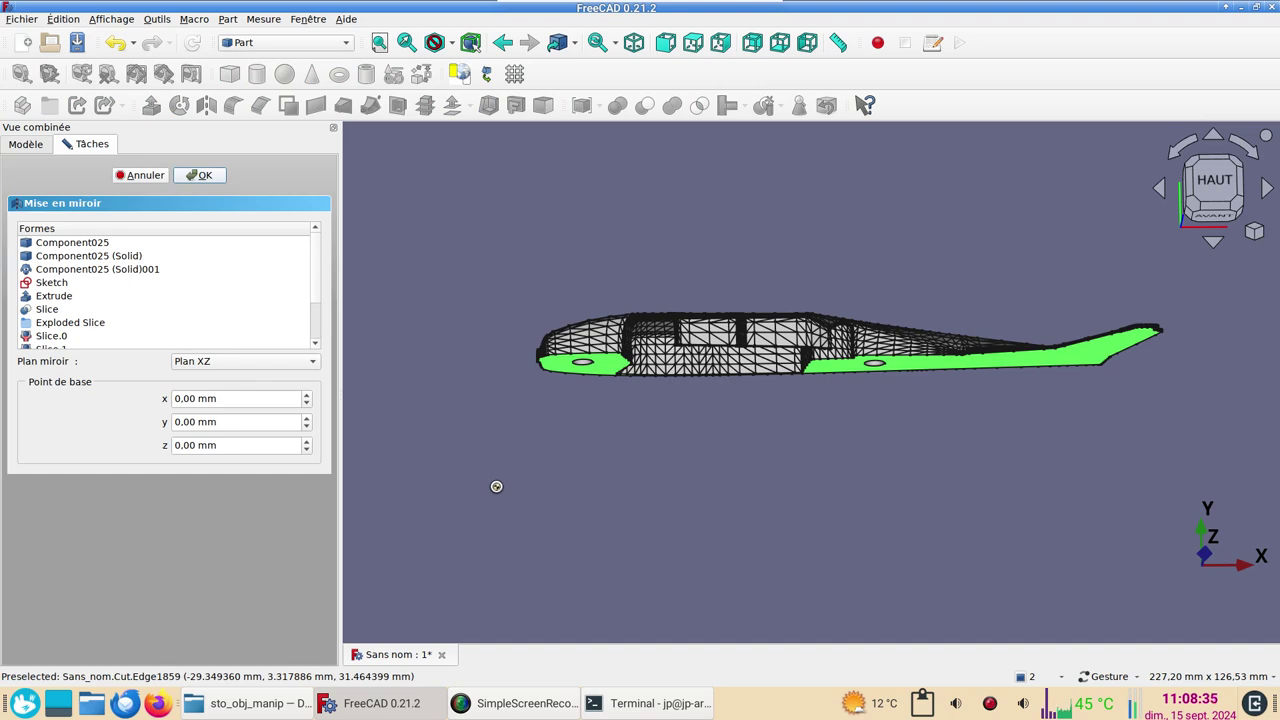
- Confirm the mirror to create Cut (Mirror #1), then hide it with Space
click(203, 179)
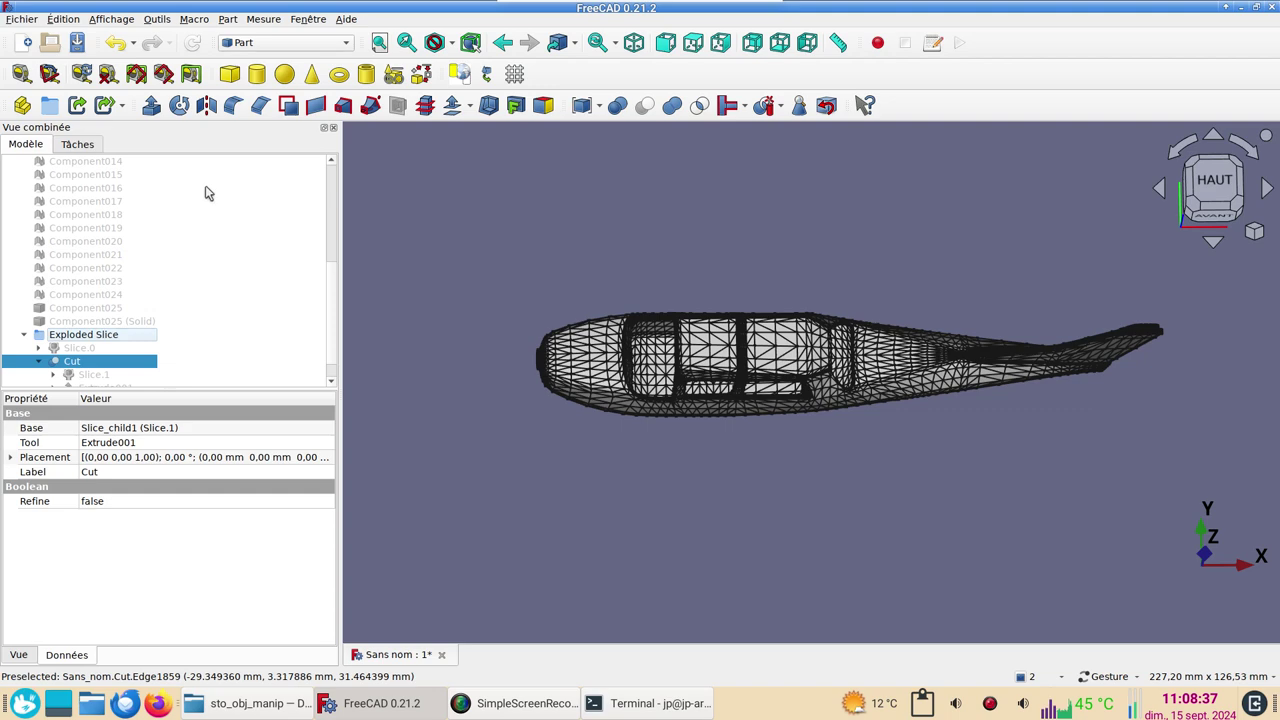
drag(581, 488, 879, 535)
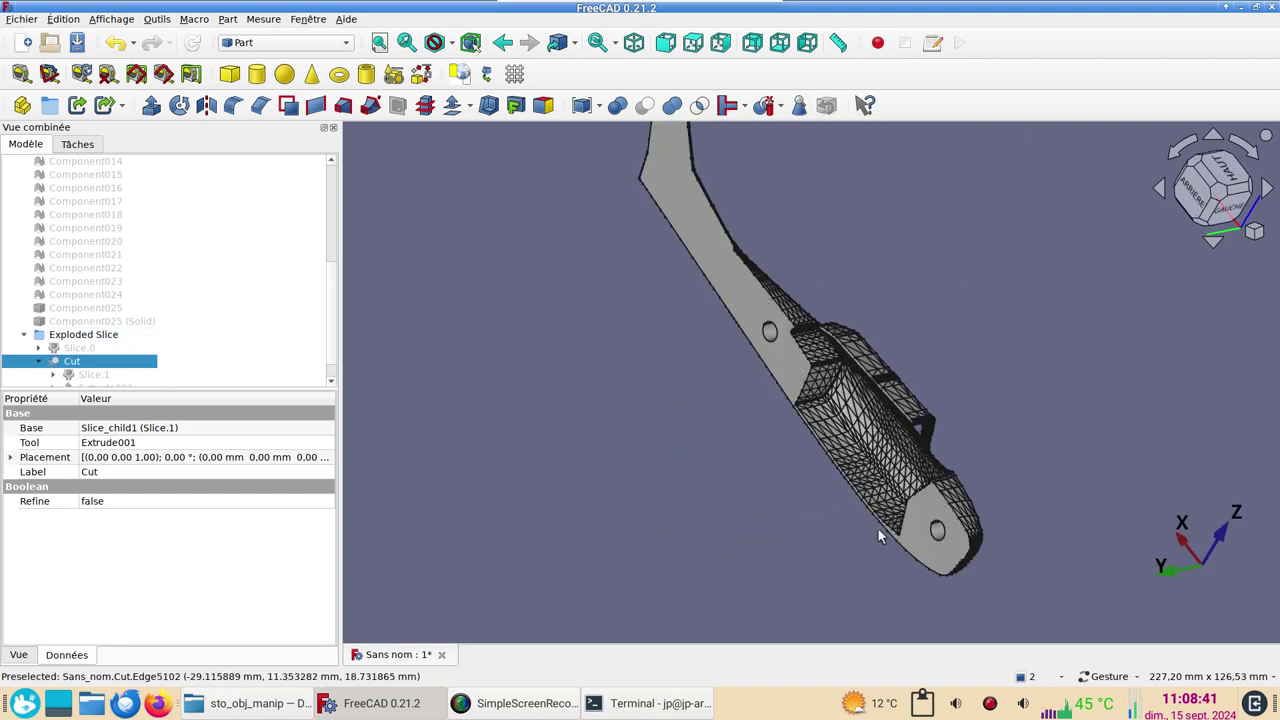
mouse_move(1073, 531)
mouse_down()
mouse_move(1011, 562)
mouse_move(710, 497)
mouse_move(887, 477)
mouse_up()
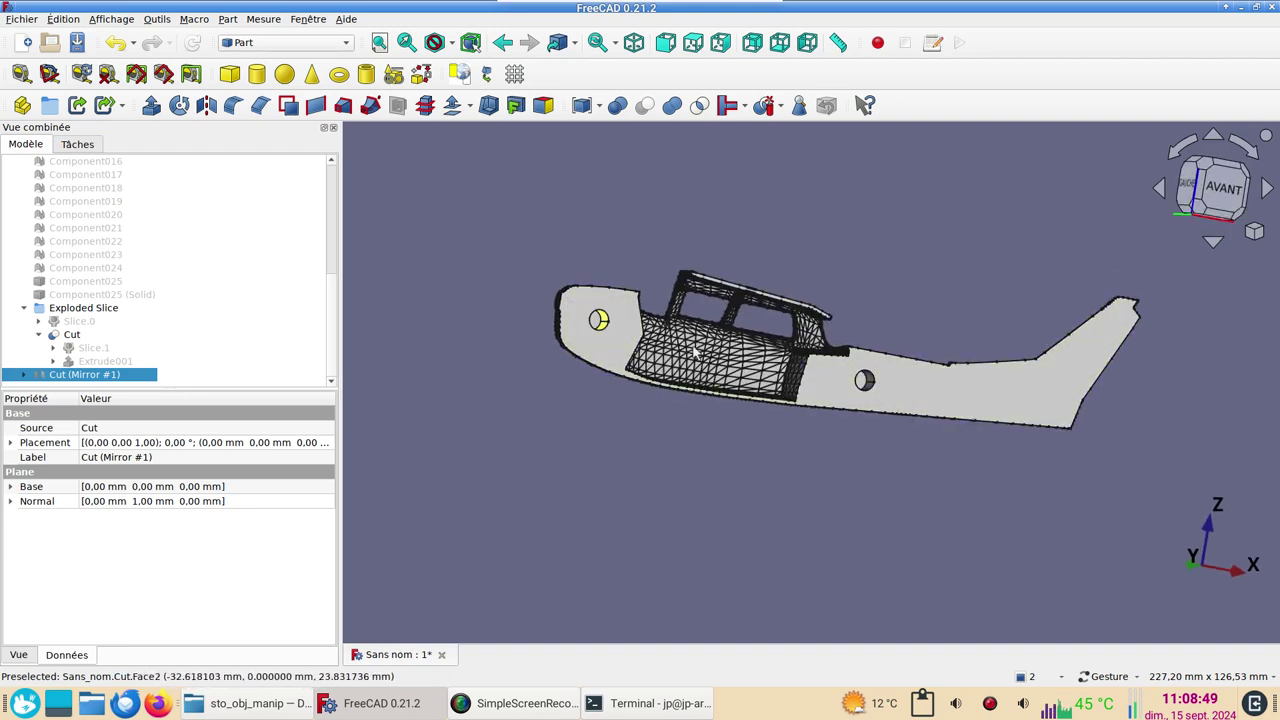
key(space)
drag(871, 478, 878, 567)
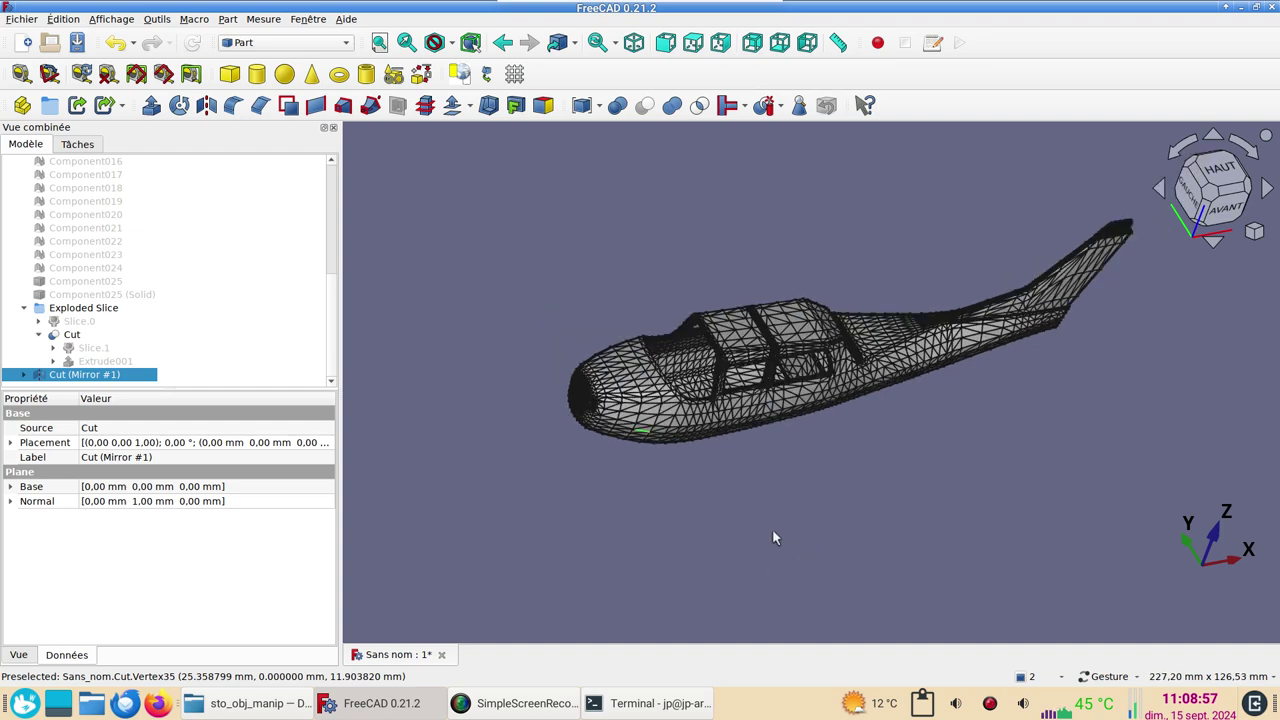
mouse_move(772, 538)
mouse_down()
mouse_move(800, 517)
mouse_move(893, 527)
mouse_move(875, 432)
mouse_up()
mouse_move(764, 371)
mouse_down()
mouse_move(609, 363)
mouse_move(811, 457)
mouse_up()
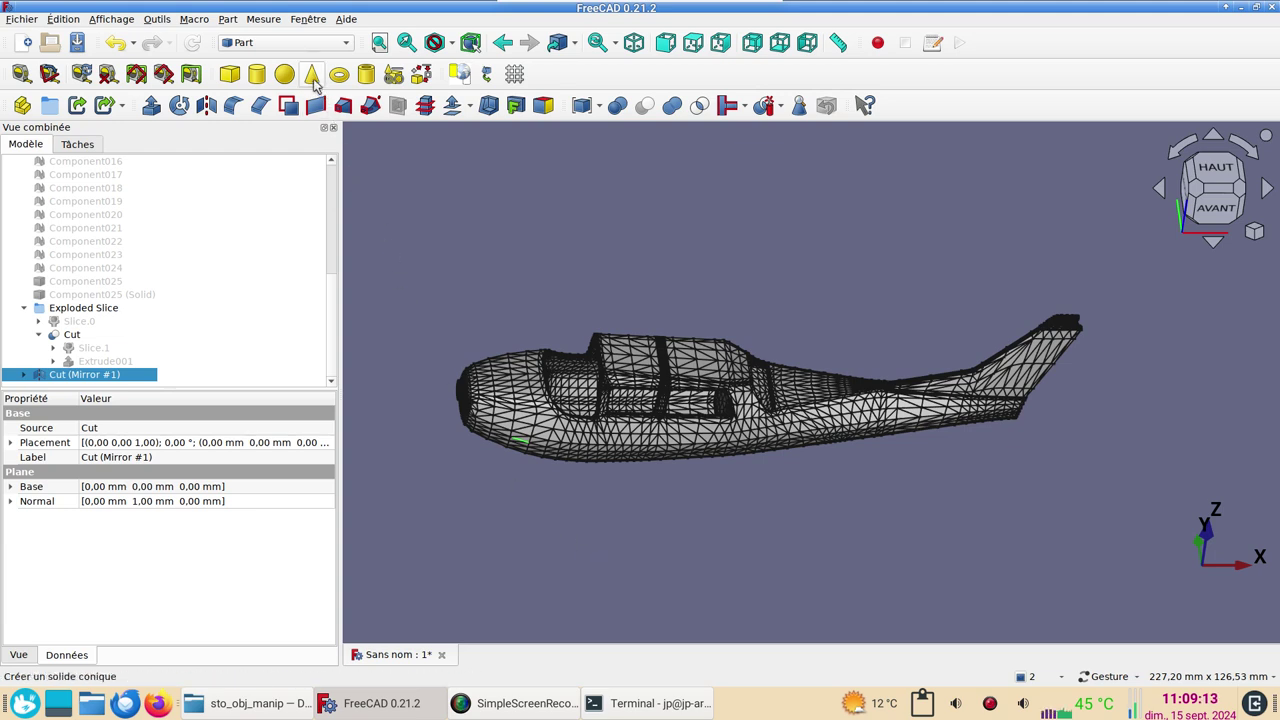
- Switch to the Mesh workbench and orbit to three-quarter and side views of the airplane
click(297, 47)
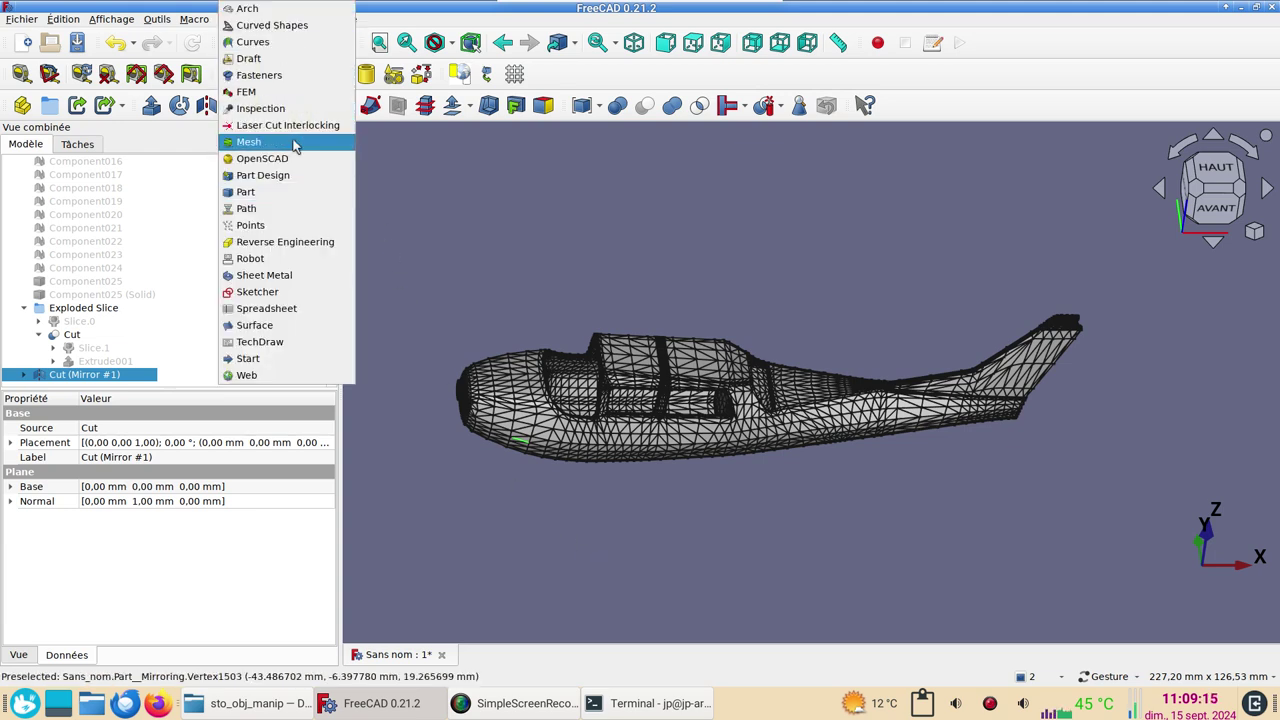
click(296, 146)
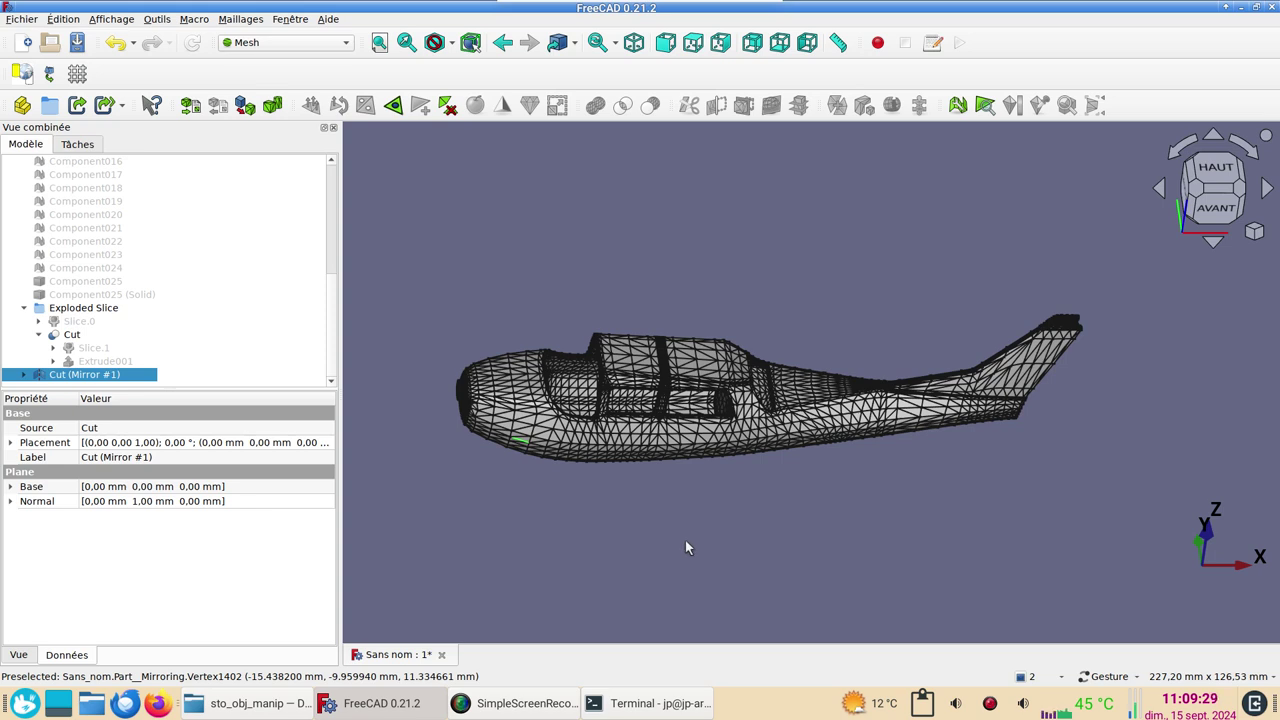
scroll(674, 549, down, 1)
mouse_move(675, 558)
mouse_down()
mouse_move(900, 423)
mouse_move(1029, 374)
mouse_move(701, 497)
mouse_move(694, 543)
mouse_move(637, 560)
mouse_move(693, 534)
mouse_move(697, 503)
mouse_up()
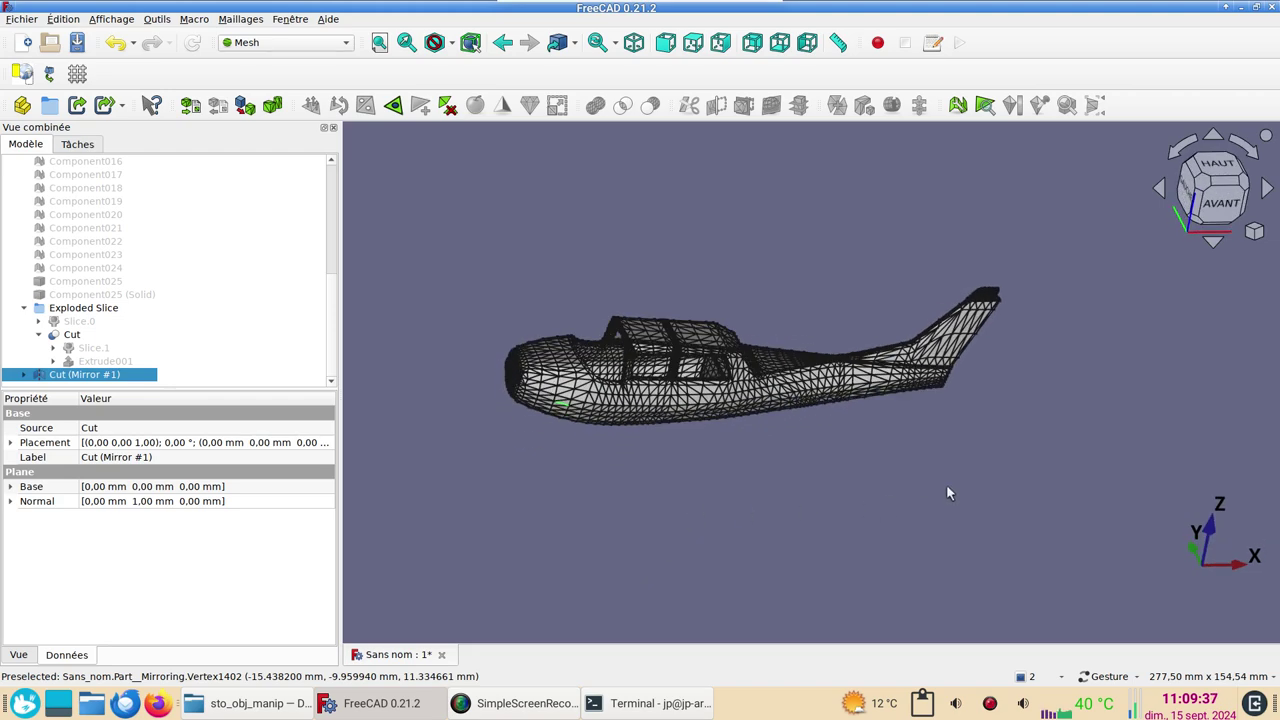
mouse_move(948, 492)
mouse_down()
mouse_move(923, 437)
mouse_move(972, 442)
mouse_up()
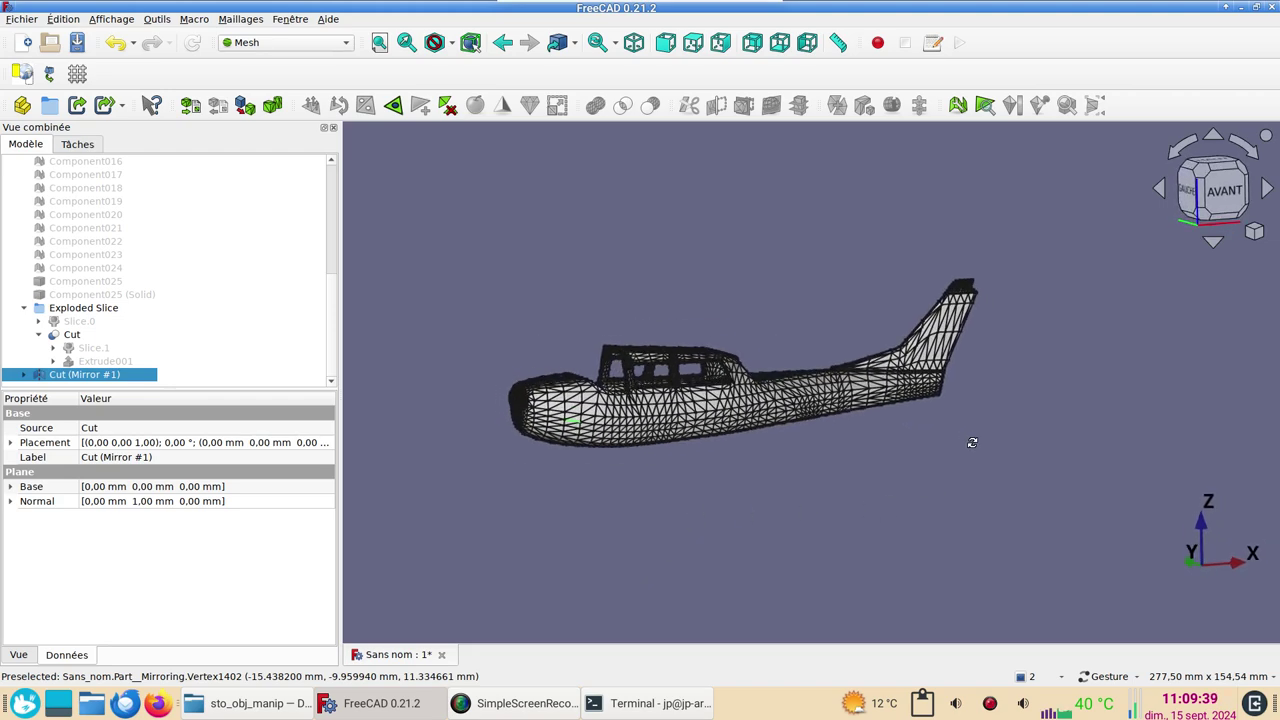